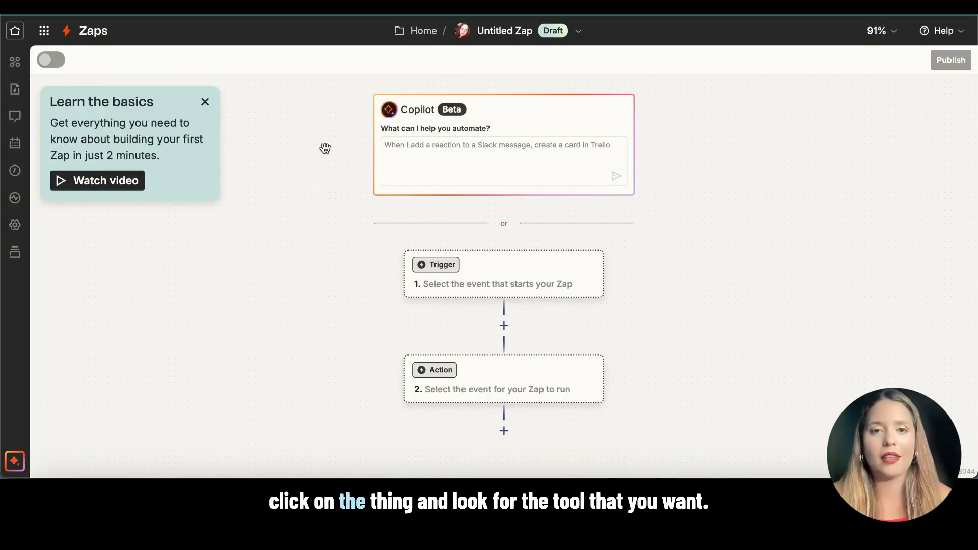
# - Search the trigger apps for "man" and choose Manychat as the Zap's trigger app
pyautogui.click(463, 274)
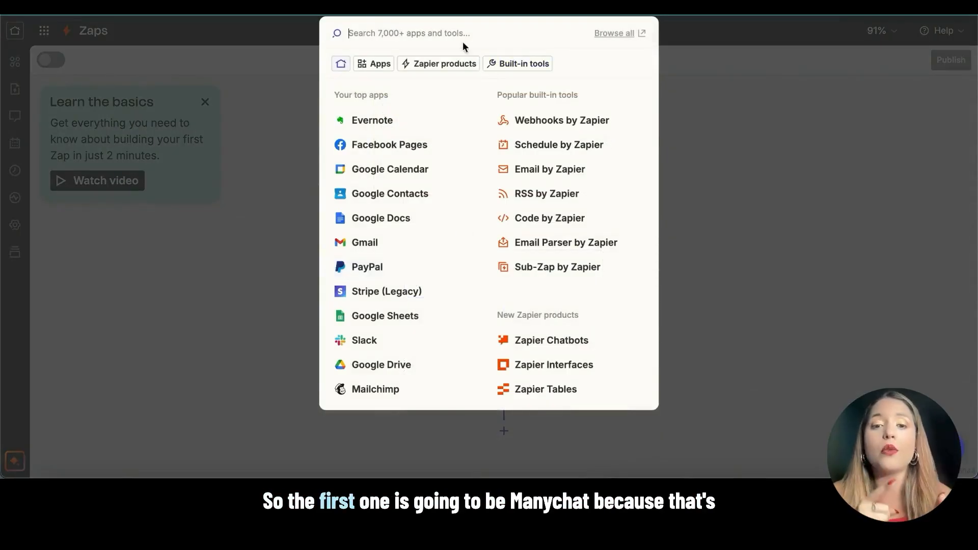
pyautogui.write('man')
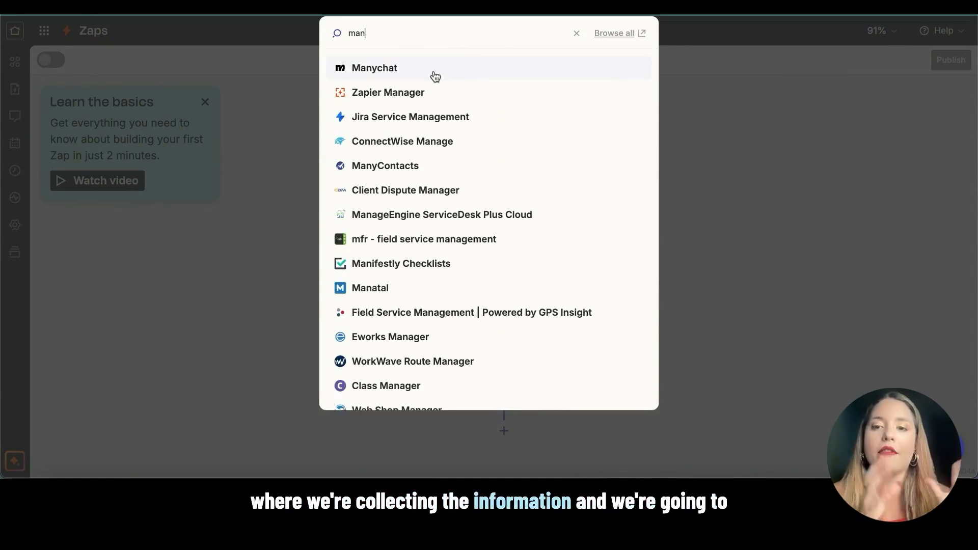
pyautogui.click(426, 71)
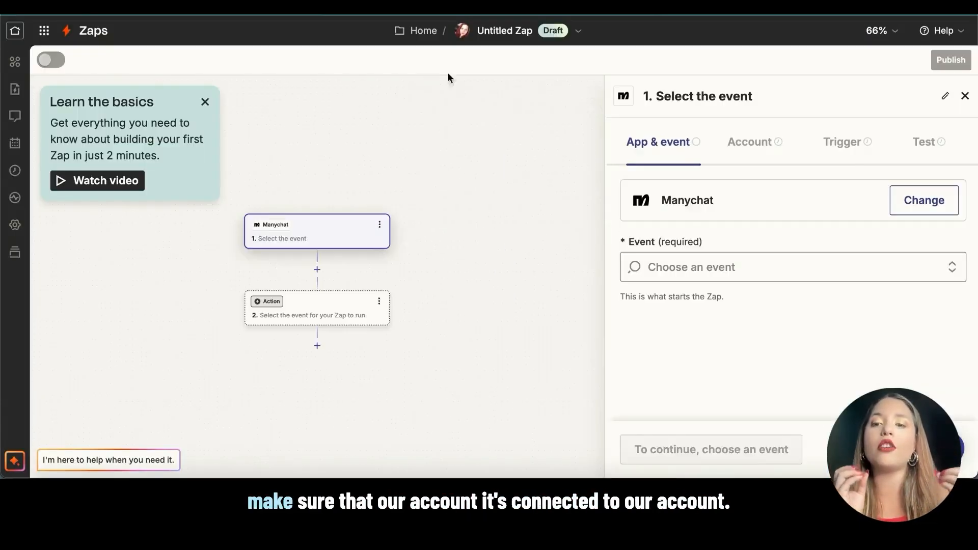
# - Set the Manychat trigger event to New or Updated Custom Field
pyautogui.click(756, 265)
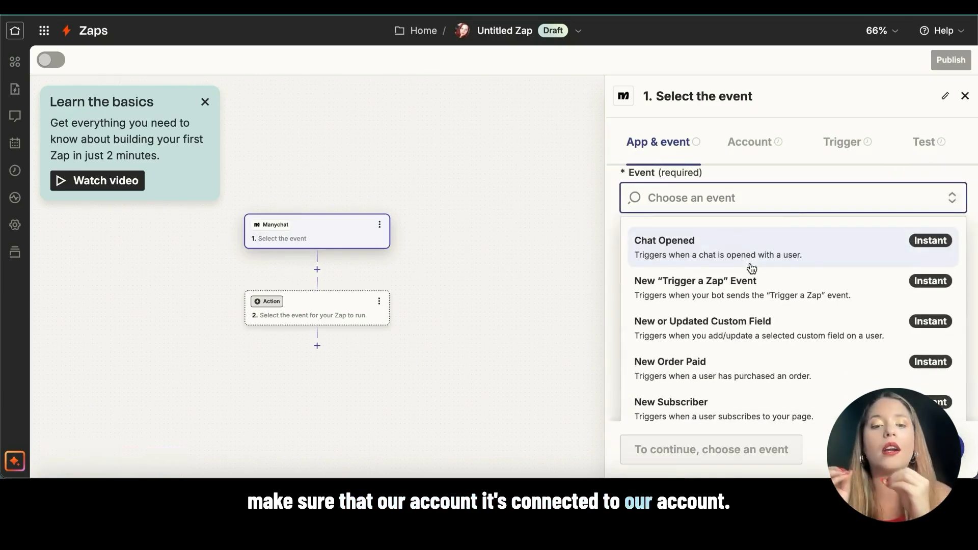
pyautogui.scroll(-1, 752, 266)
pyautogui.scroll(-1, 752, 266)
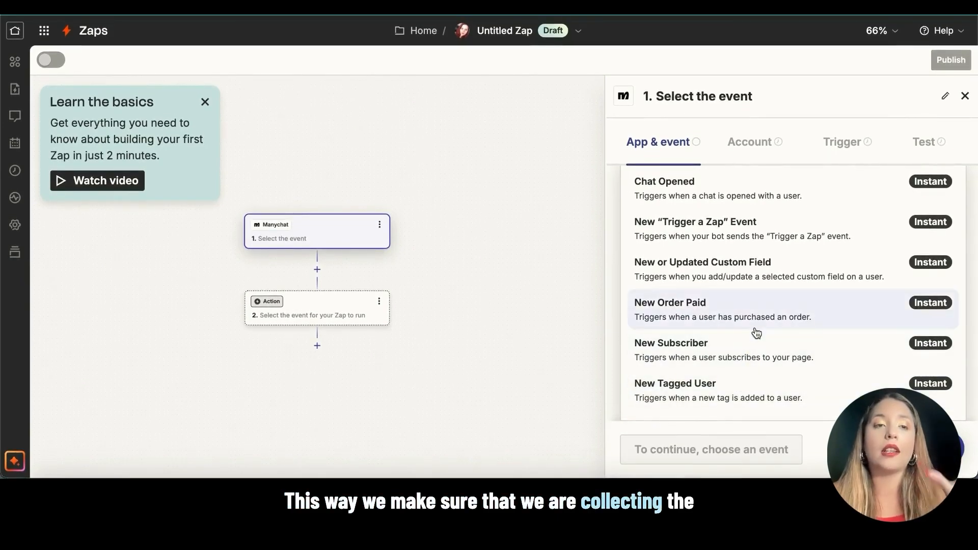
pyautogui.click(761, 282)
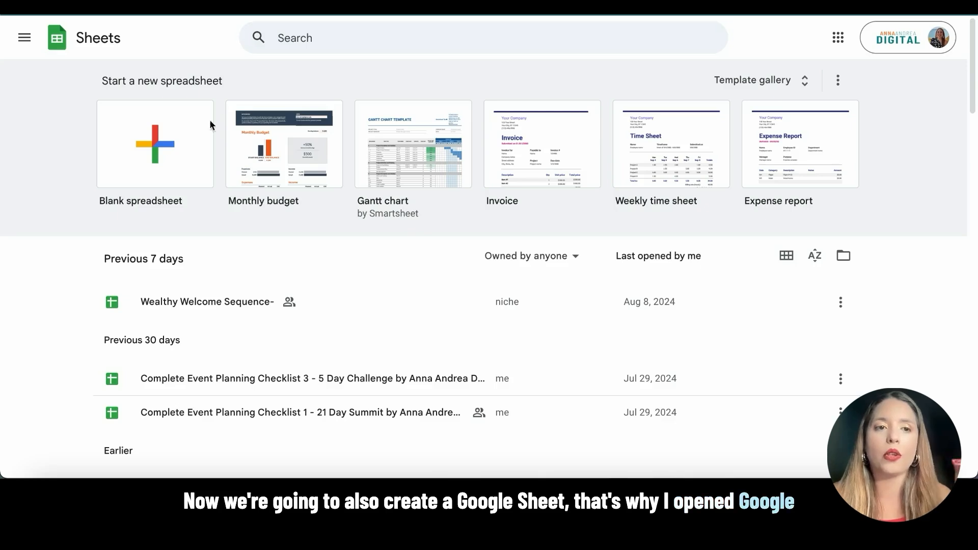
# - In Google Sheets, create a blank spreadsheet and title it "Host Irresistible Summits Challenge Leads"
pyautogui.click(181, 148)
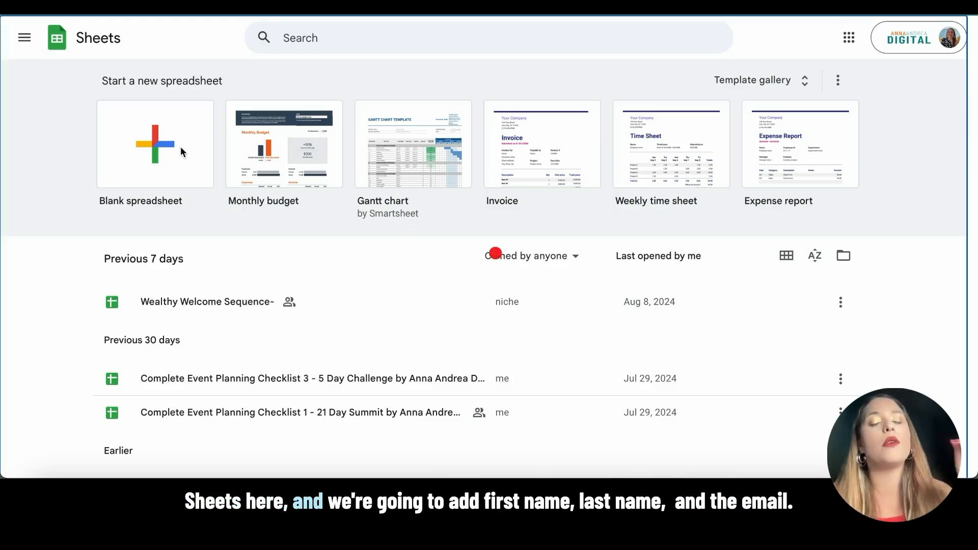
pyautogui.click(133, 31)
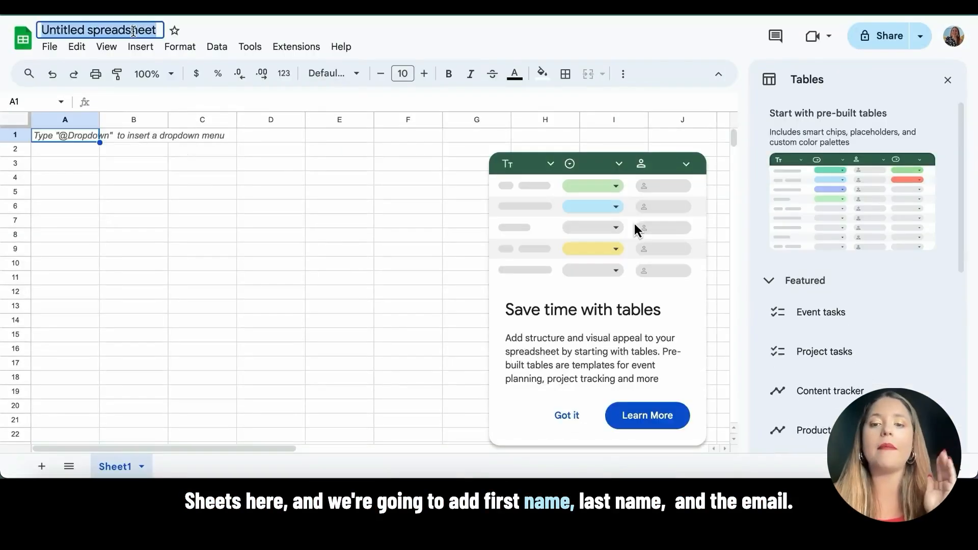
pyautogui.write('H')
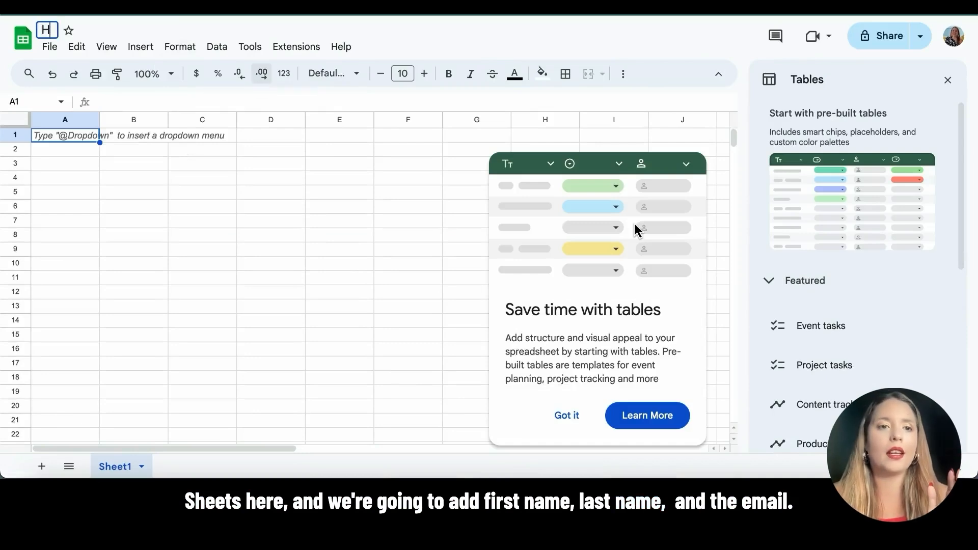
pyautogui.write('ost ')
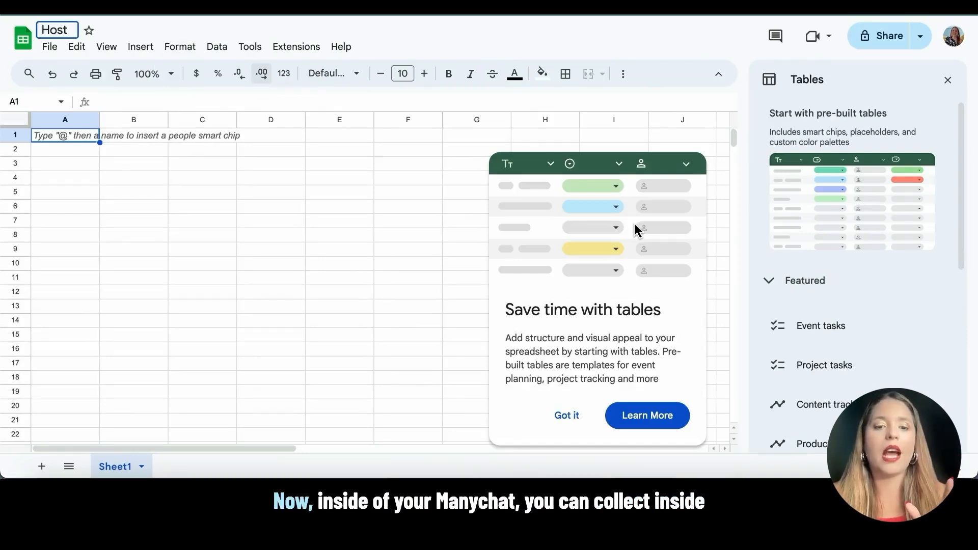
pyautogui.write('Irres')
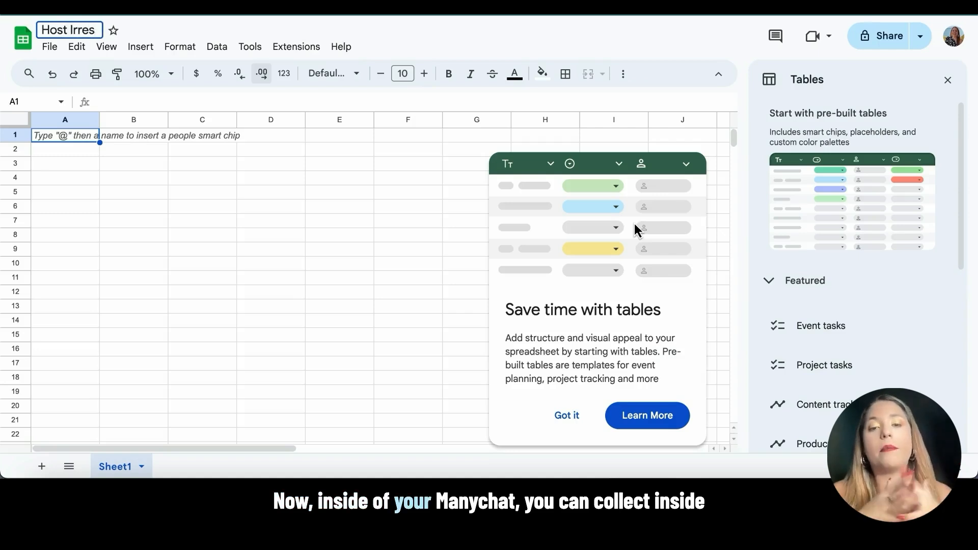
pyautogui.write('u')
pyautogui.write('i')
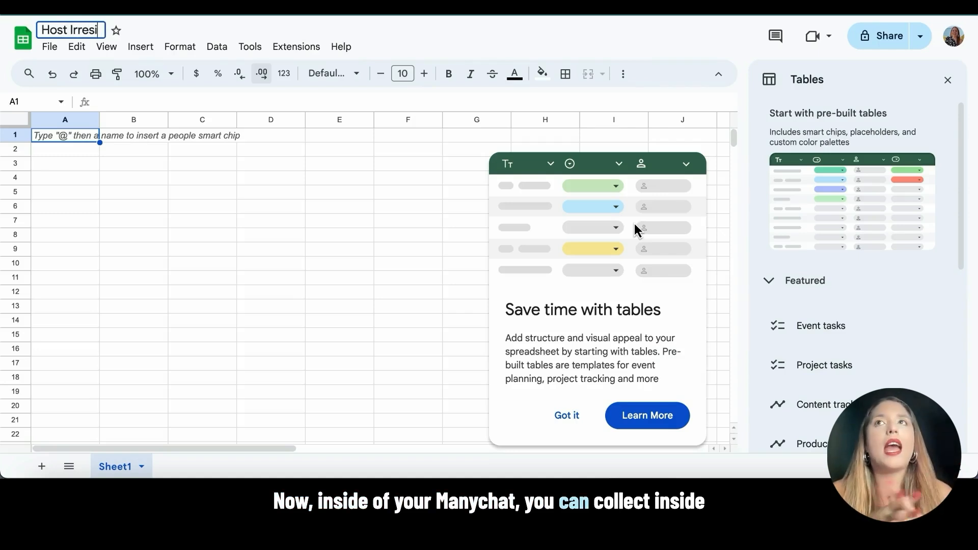
pyautogui.write('stible')
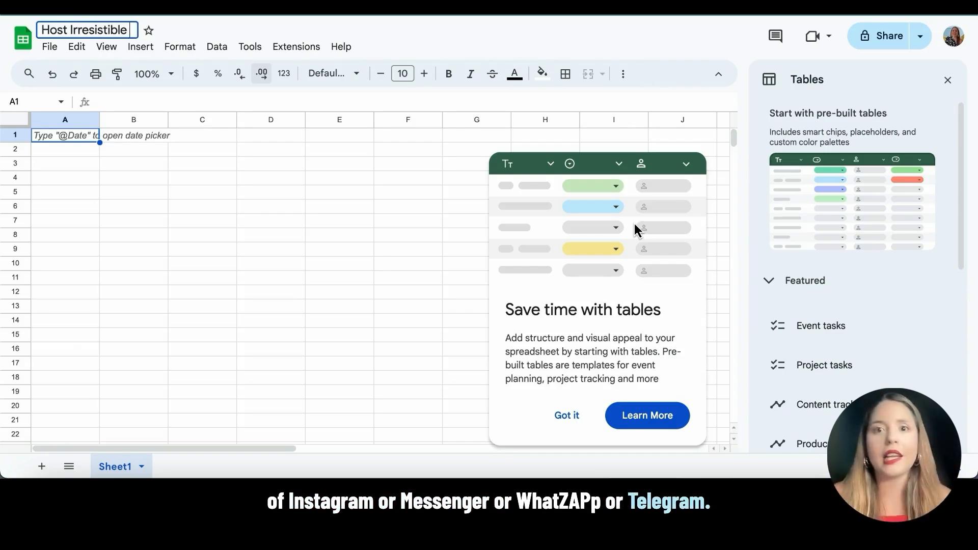
pyautogui.write(' Summi')
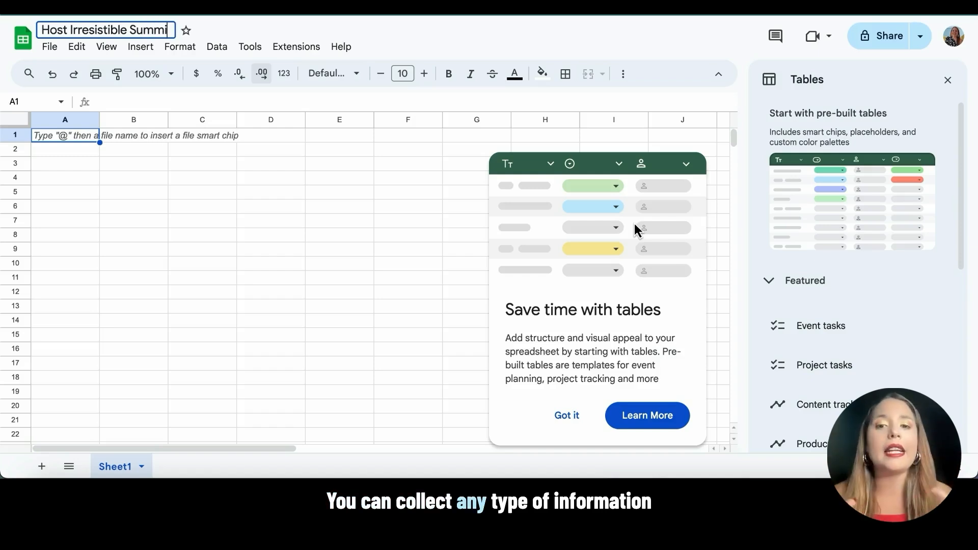
pyautogui.write('ts')
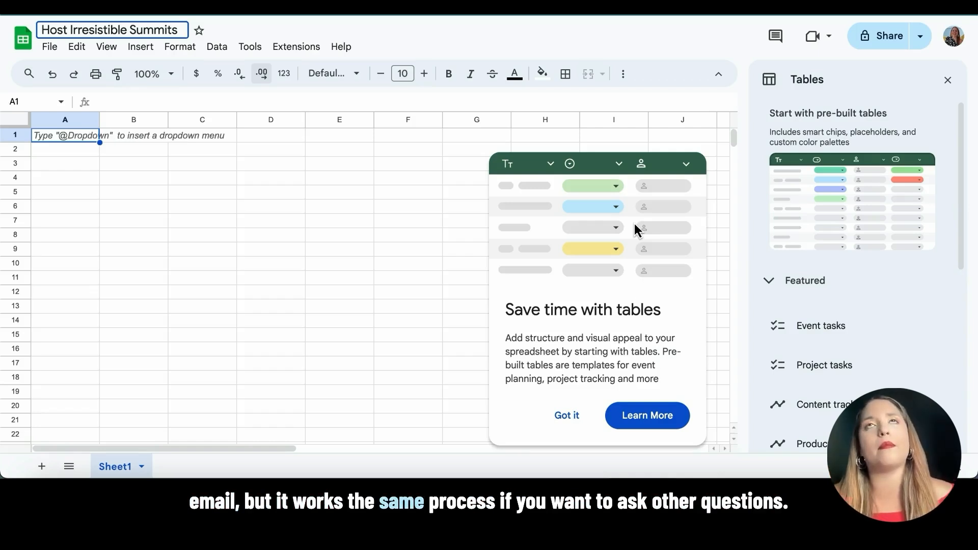
pyautogui.write('Challe')
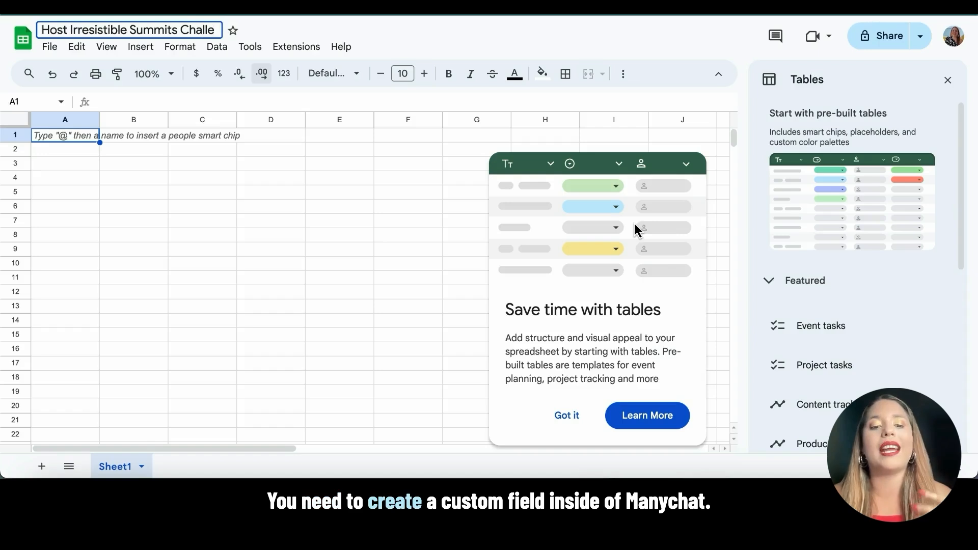
pyautogui.write('nge')
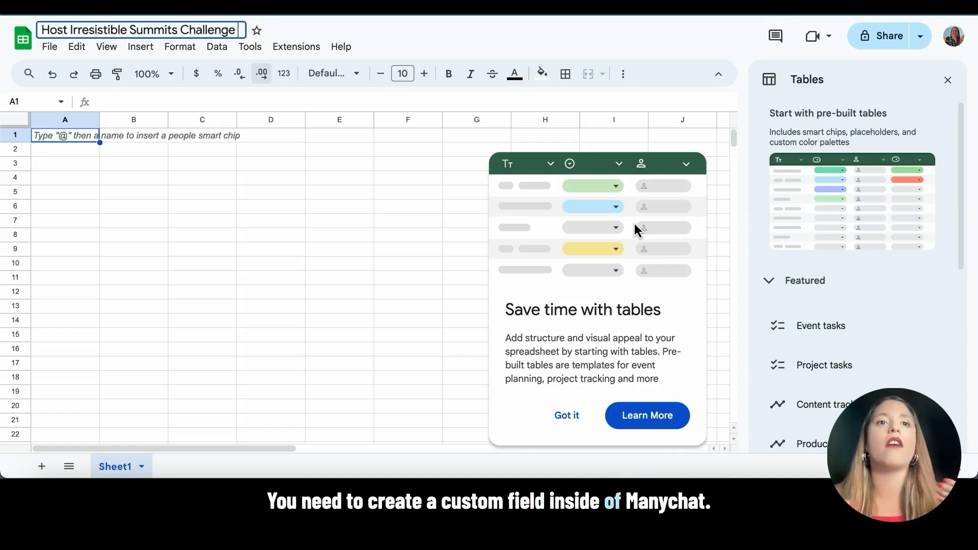
pyautogui.write(' Leads')
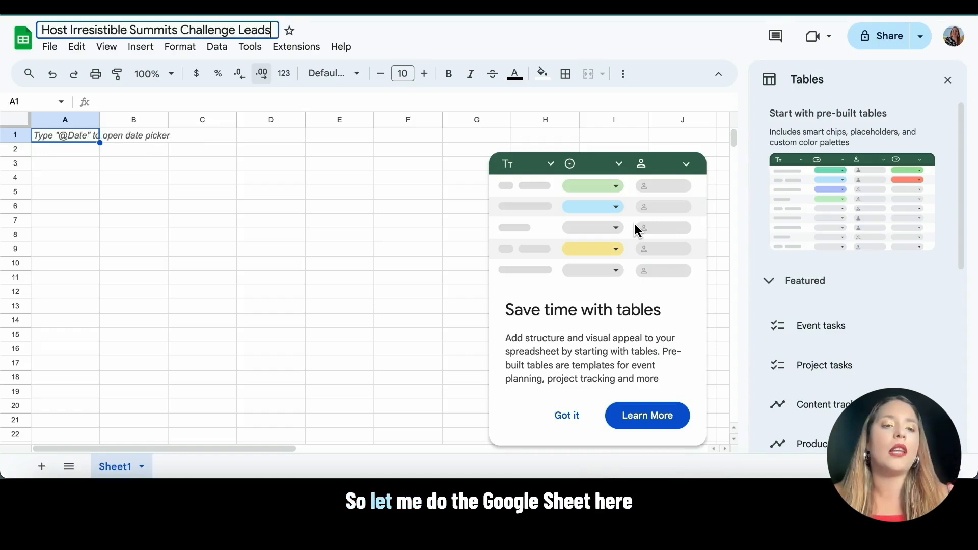
pyautogui.click(252, 173)
# - Enter the column headers First Name, Last Name and Email in cells B1 to D1
pyautogui.click(79, 136)
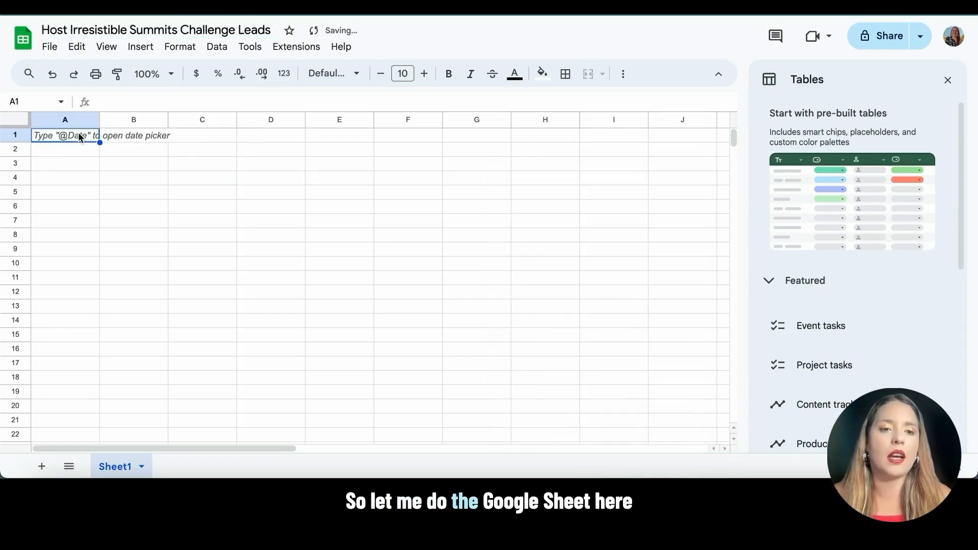
pyautogui.click(147, 136)
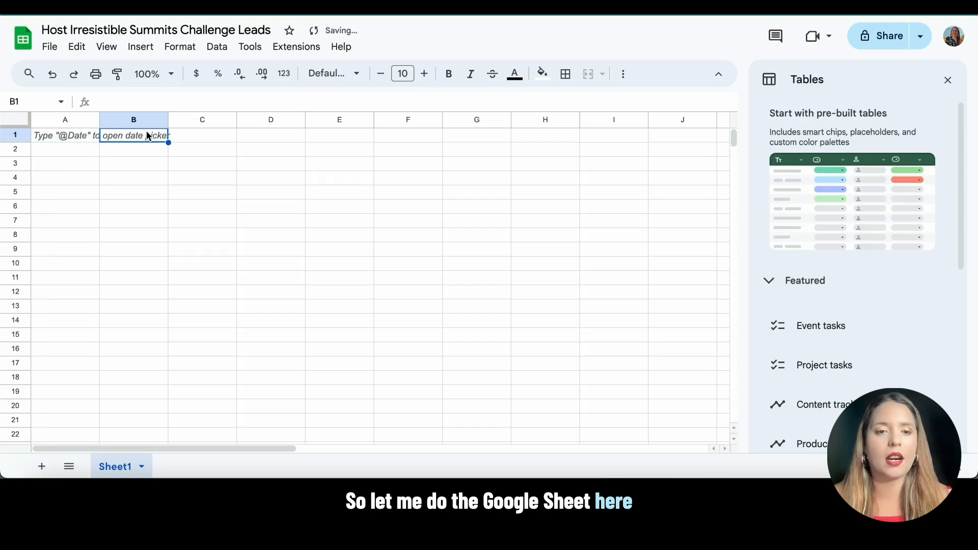
pyautogui.write('First')
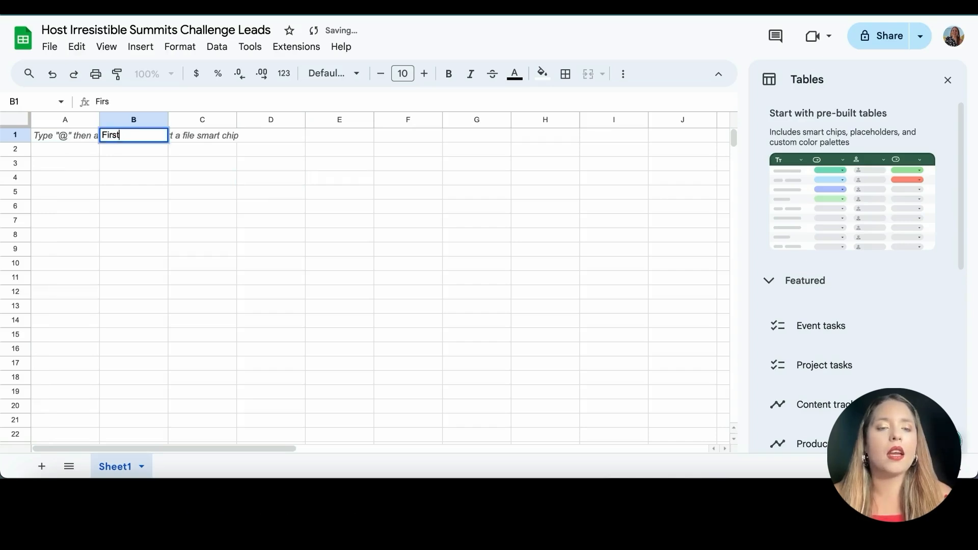
pyautogui.write(' Name')
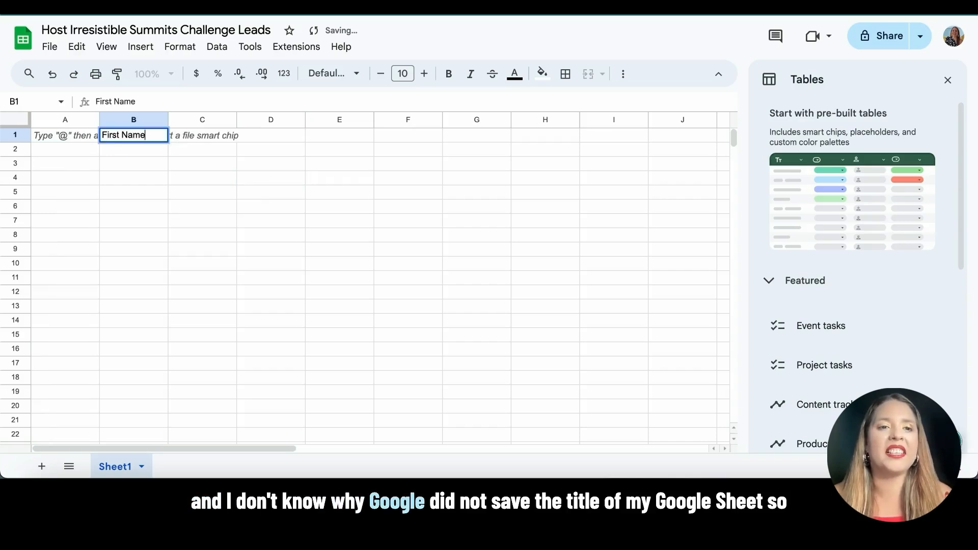
pyautogui.press('Tab')
pyautogui.write('L')
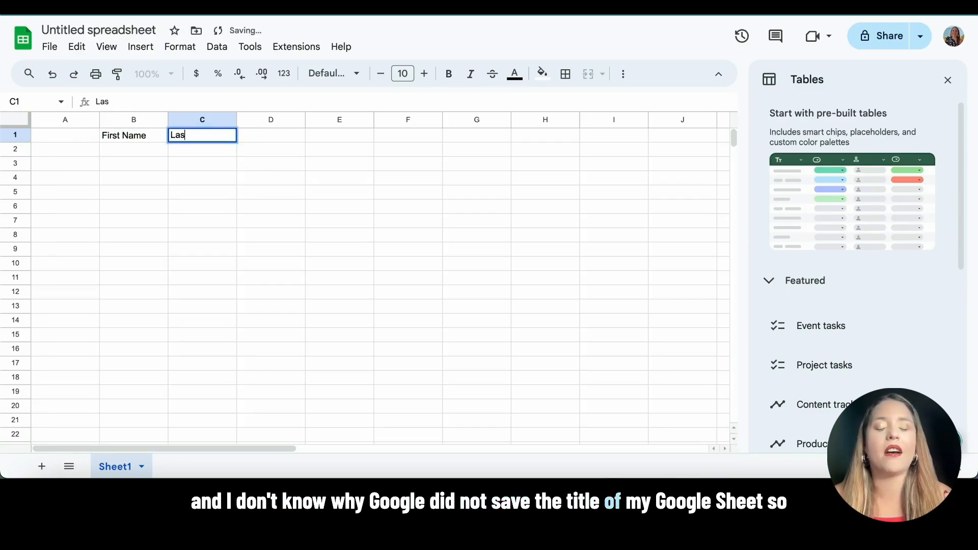
pyautogui.write('ast Name')
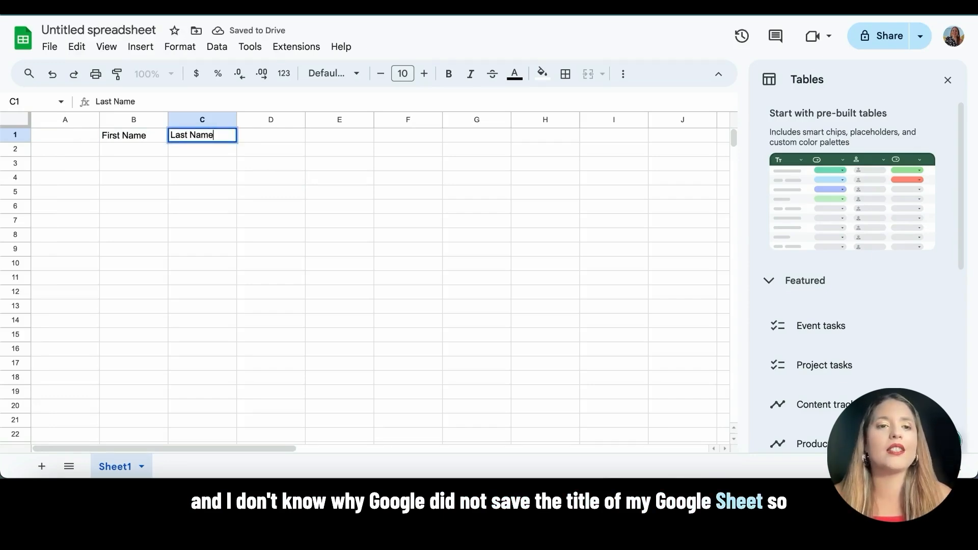
pyautogui.press('Tab')
pyautogui.write('Email')
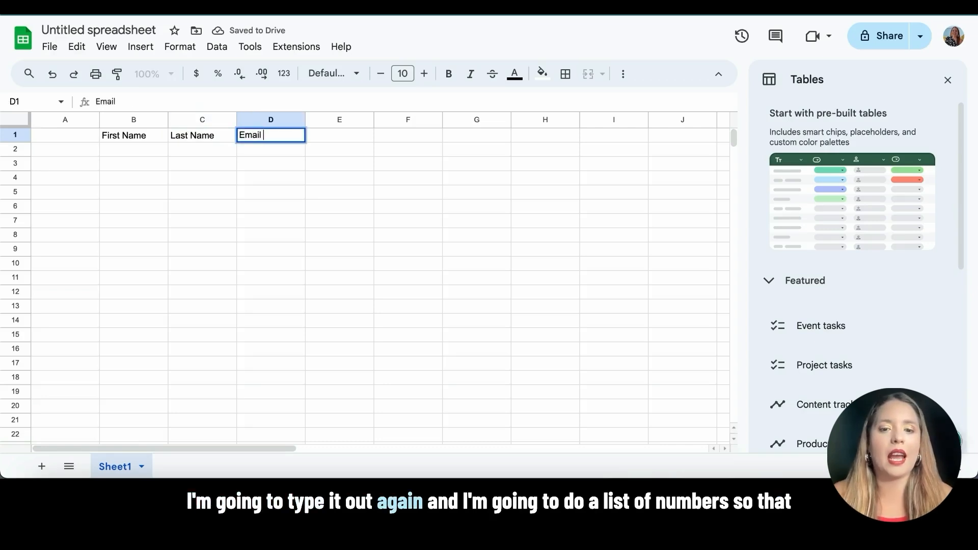
pyautogui.press('Tab')
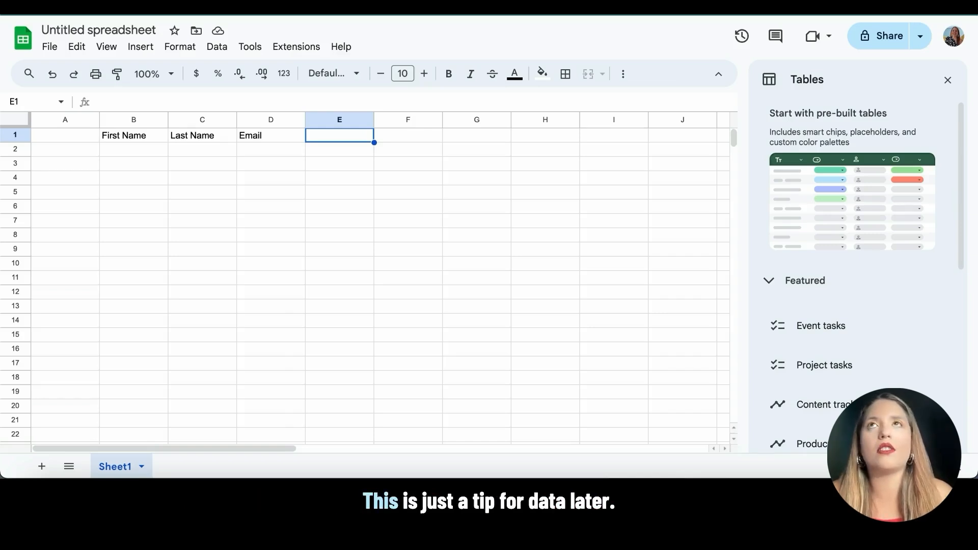
# - Number the lead rows 1 to 6 in cells A2 to A7
pyautogui.click(88, 149)
pyautogui.write('1')
pyautogui.press('Return')
pyautogui.write('2')
pyautogui.press('Return')
pyautogui.write('3')
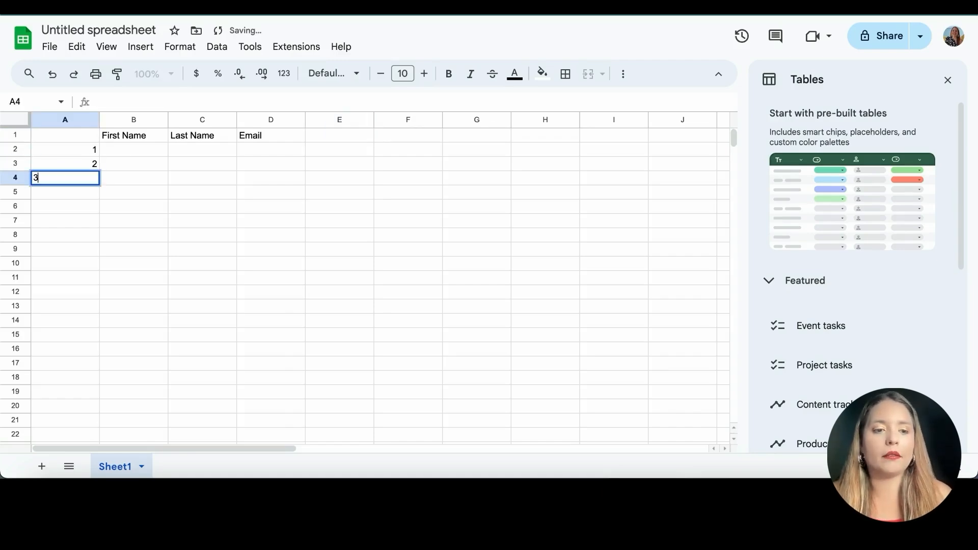
pyautogui.press('Return')
pyautogui.write('4')
pyautogui.press('Return')
pyautogui.write('5')
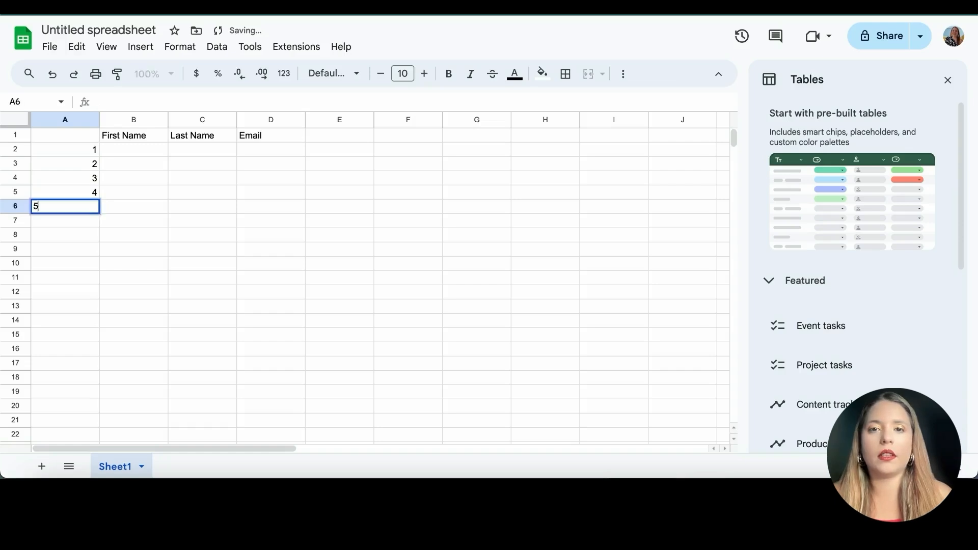
pyautogui.press('Return')
pyautogui.write('6')
pyautogui.press('Return')
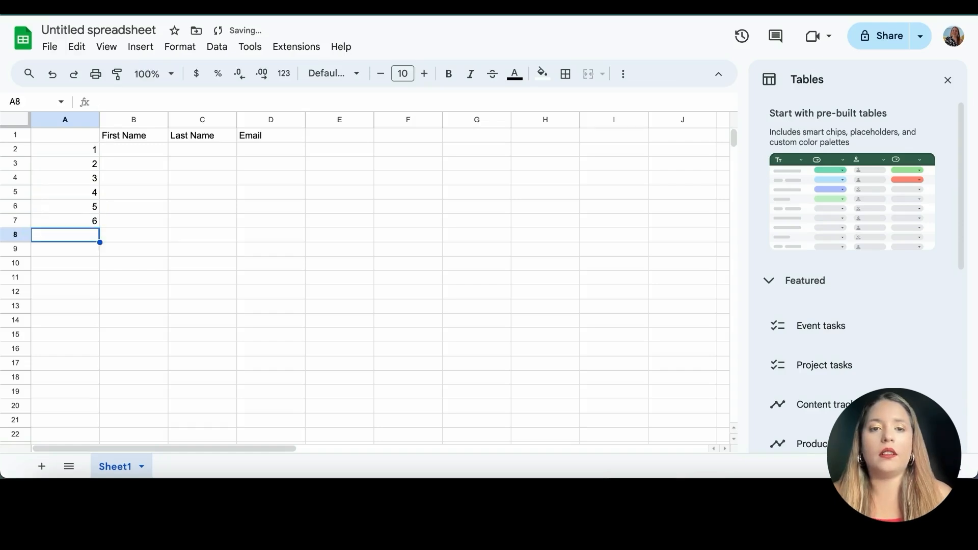
# - Fit column A's width to its contents and continue the row numbering with 7 to 10 in cells A8 to A11
pyautogui.doubleClick(99, 119)
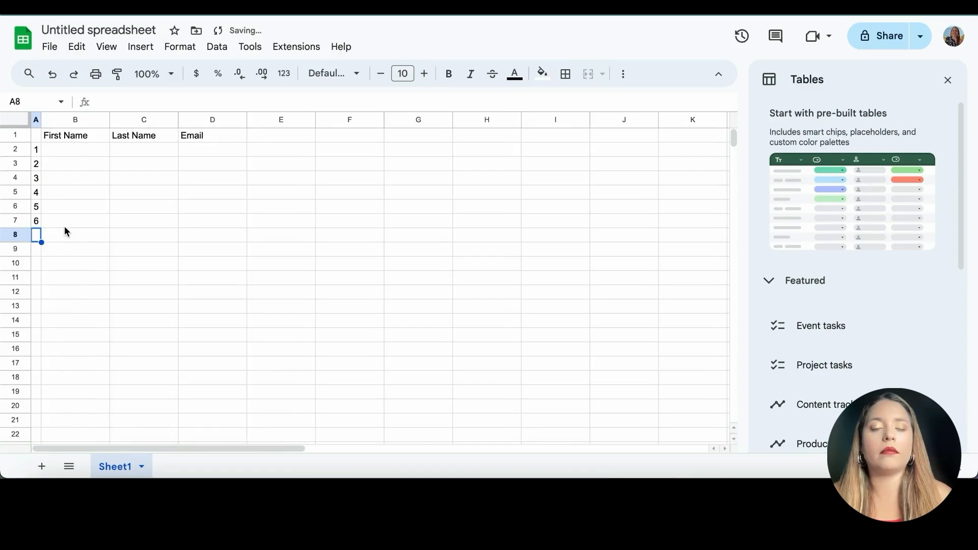
pyautogui.write('7')
pyautogui.press('Return')
pyautogui.write('8')
pyautogui.press('Return')
pyautogui.write('9')
pyautogui.press('Return')
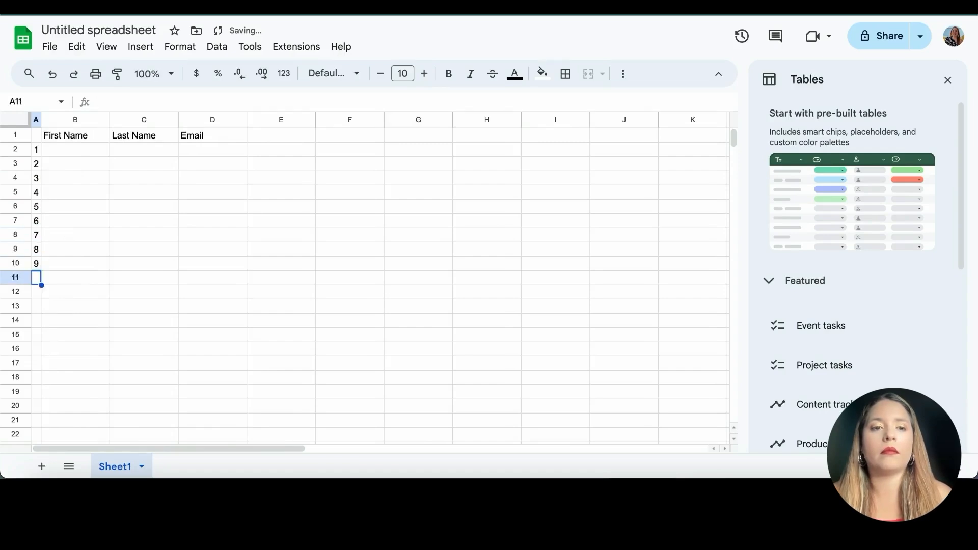
pyautogui.write('10')
pyautogui.press('Return')
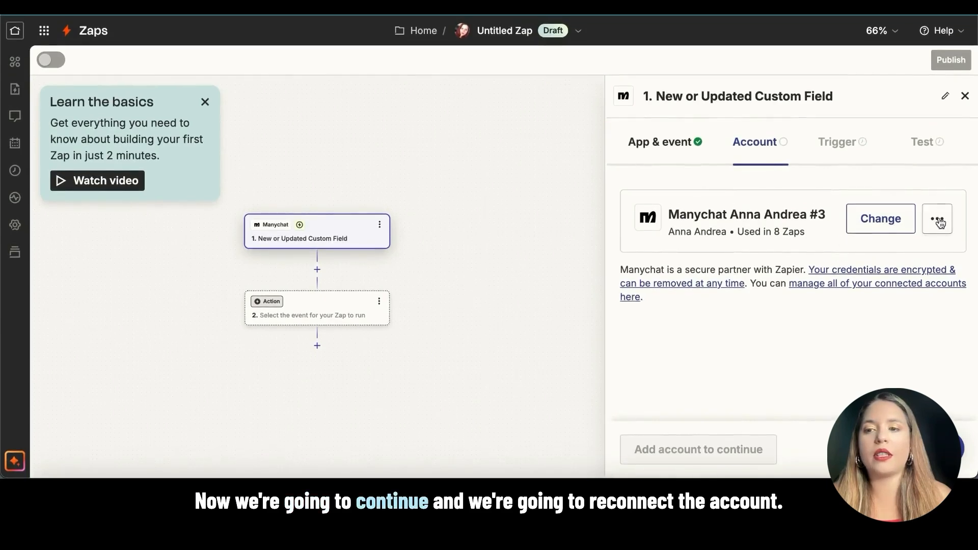
# - In Zapier, try to connect a new Manychat account to the trigger, choosing the account owner's own page
pyautogui.click(871, 227)
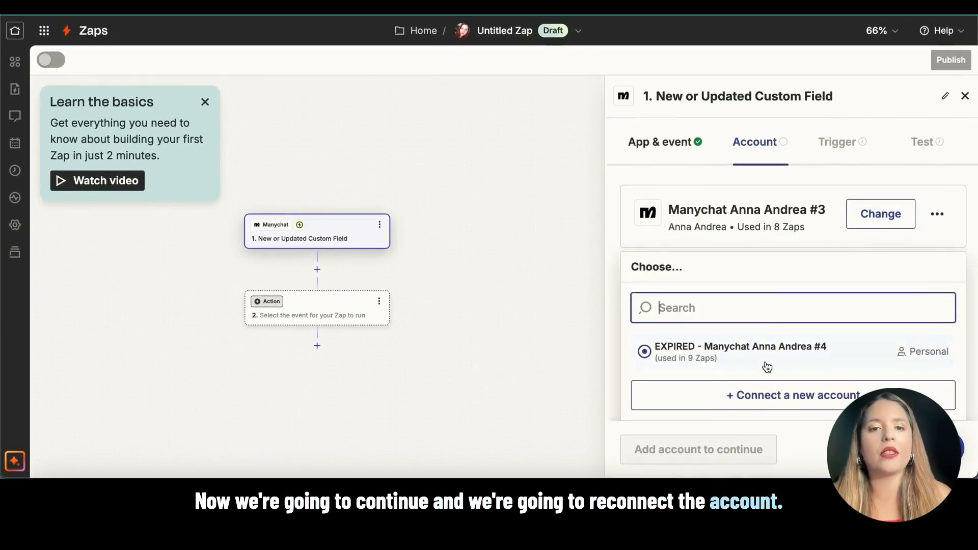
pyautogui.click(759, 398)
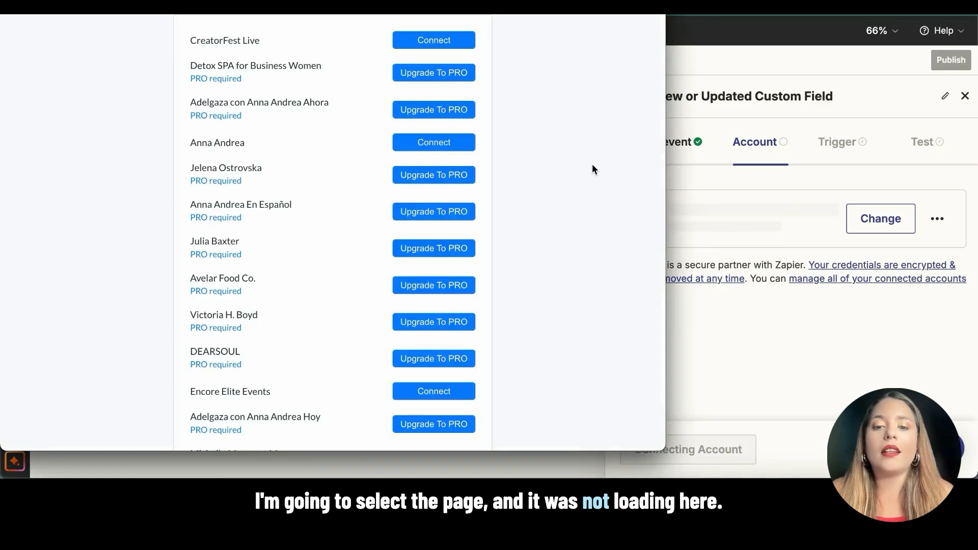
pyautogui.click(451, 143)
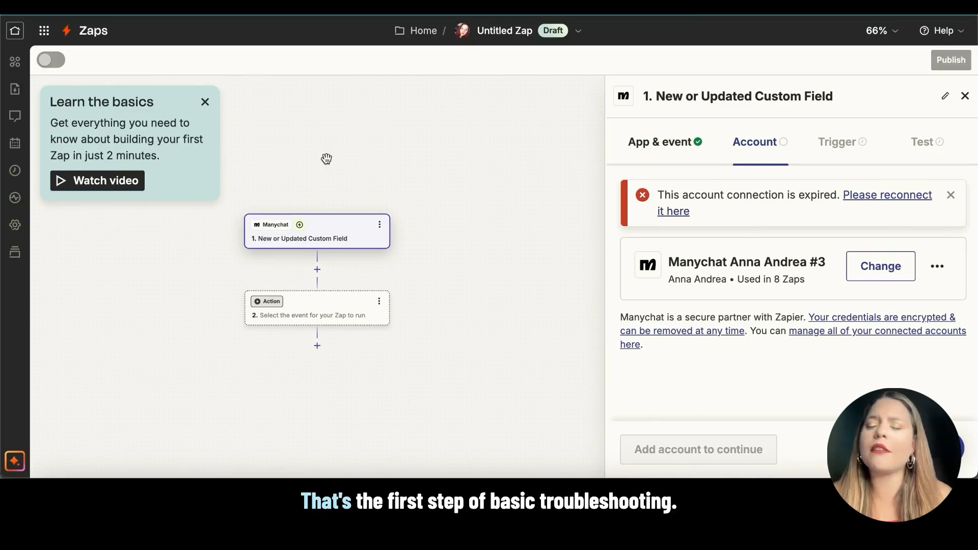
# - Reload the Zap, proceed with the connected Manychat account and browse the custom fields available to the trigger
pyautogui.press('super+r')
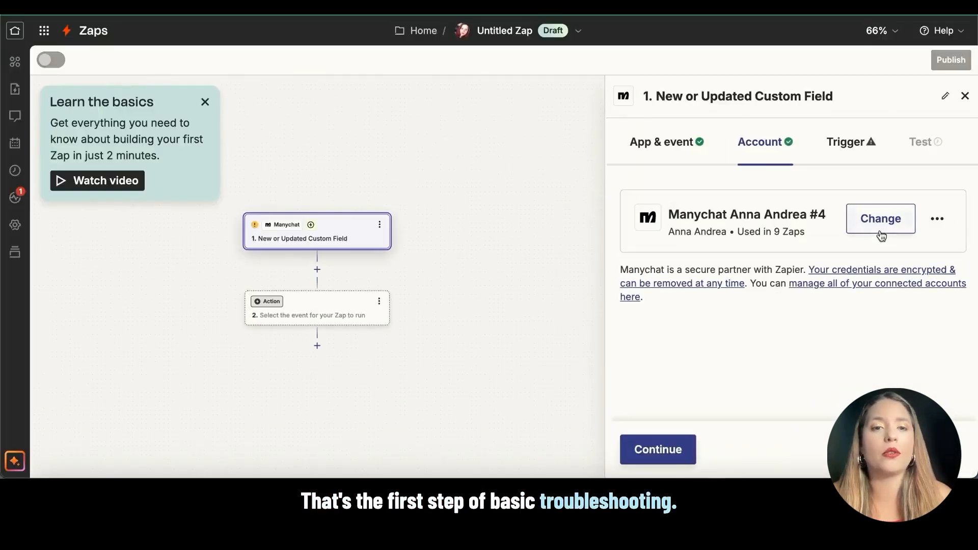
pyautogui.click(657, 449)
pyautogui.click(753, 250)
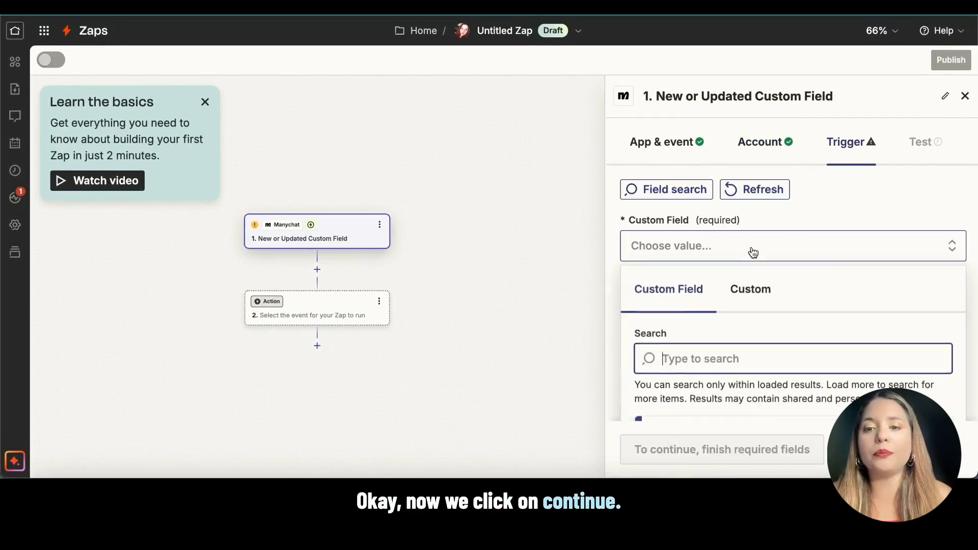
pyautogui.scroll(-5, 726, 325)
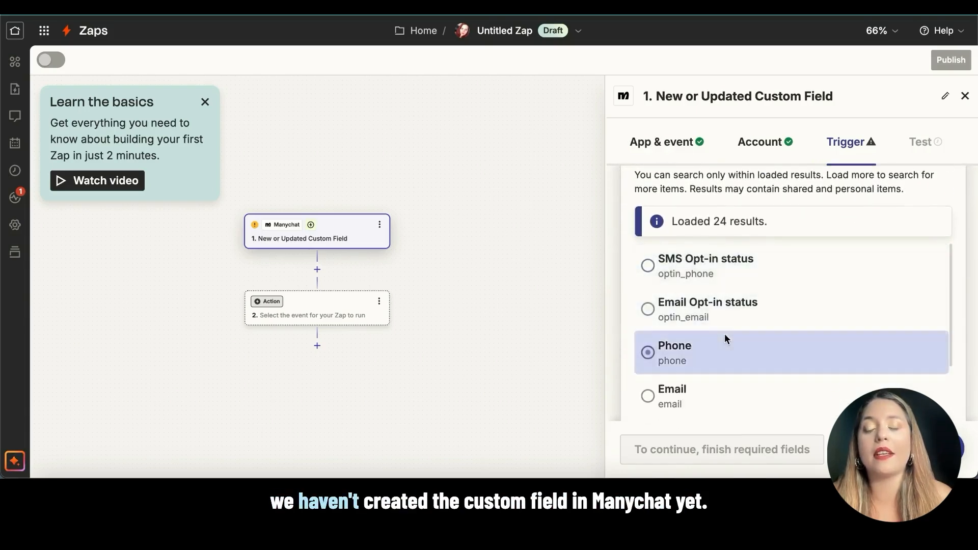
pyautogui.scroll(3, 724, 333)
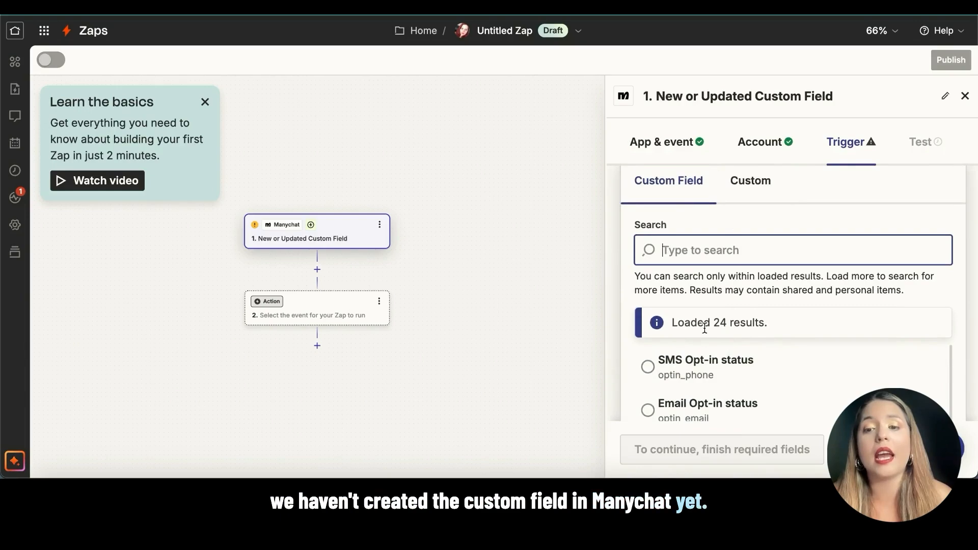
pyautogui.scroll(-4, 725, 333)
pyautogui.scroll(-6, 706, 331)
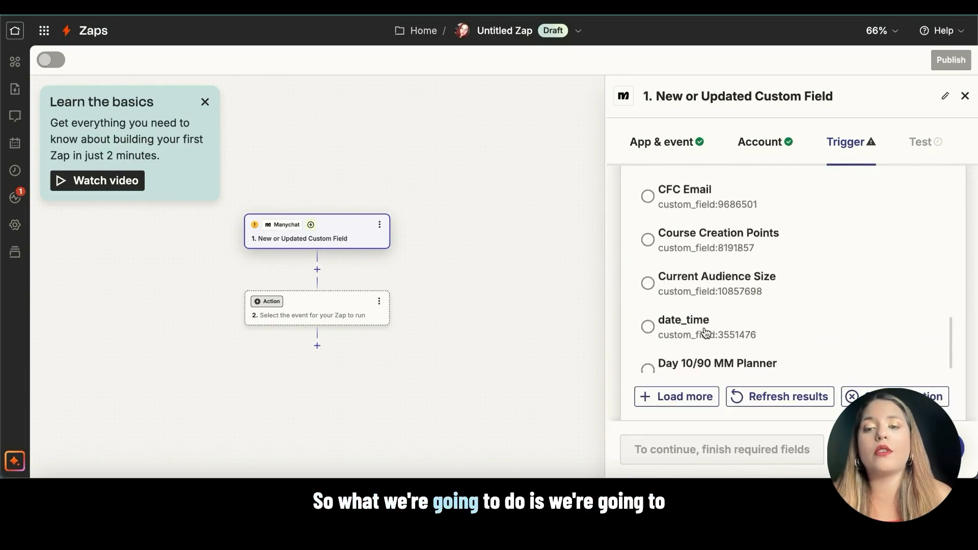
pyautogui.scroll(7, 705, 327)
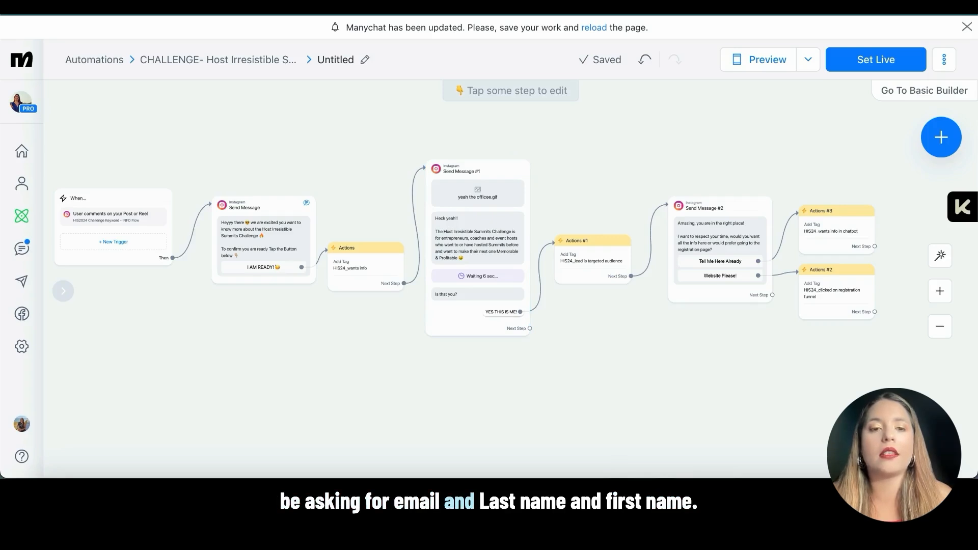
# - Switch to Manychat, open the user fields settings and reload the page to get the updated version
pyautogui.click(22, 346)
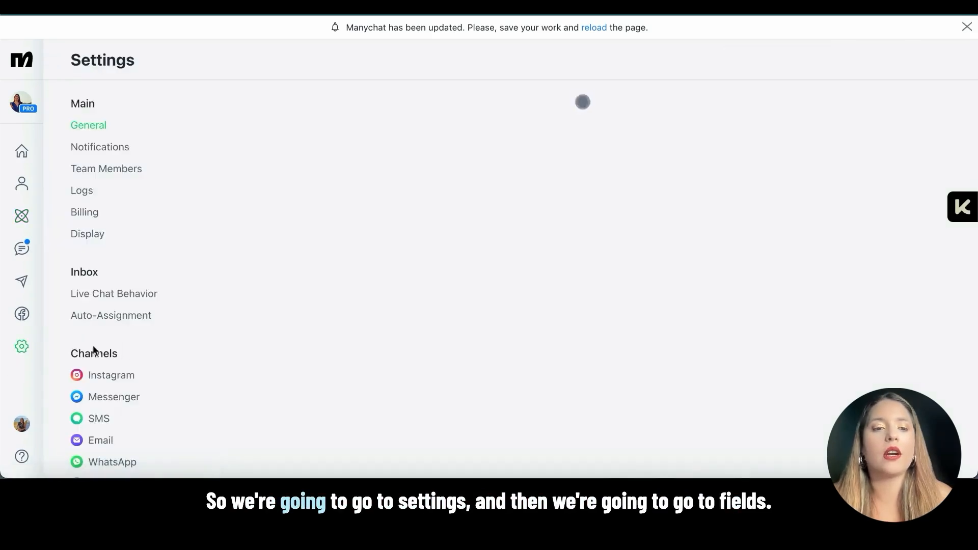
pyautogui.scroll(-5, 109, 321)
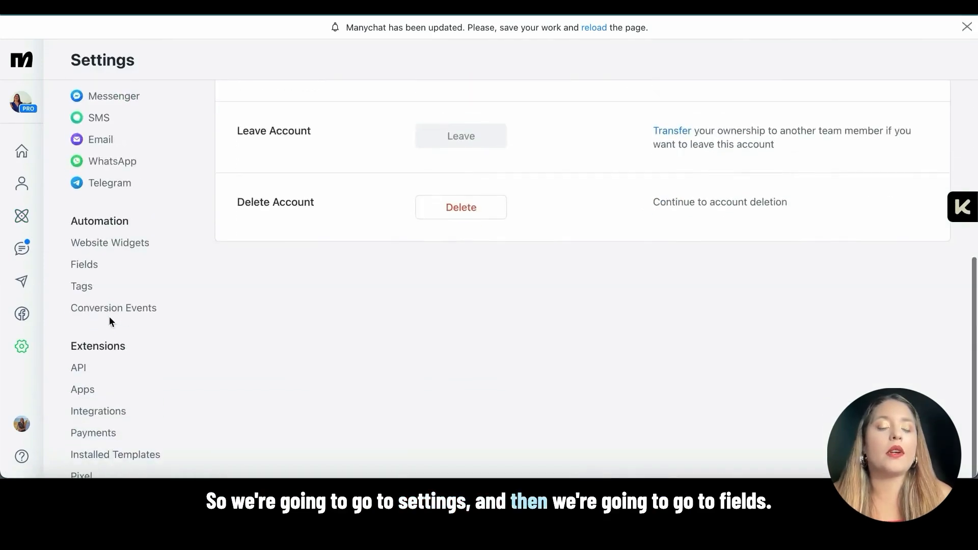
pyautogui.click(86, 269)
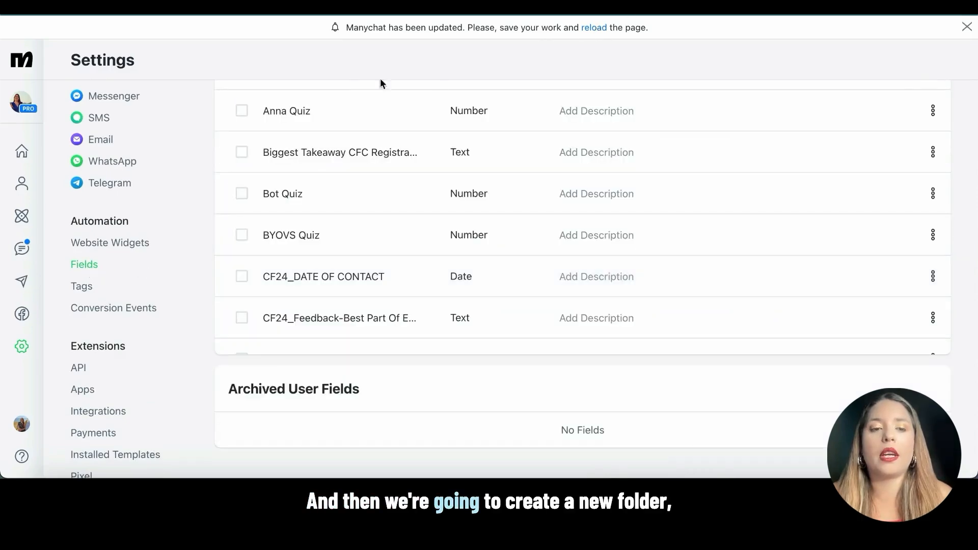
pyautogui.press('super+r')
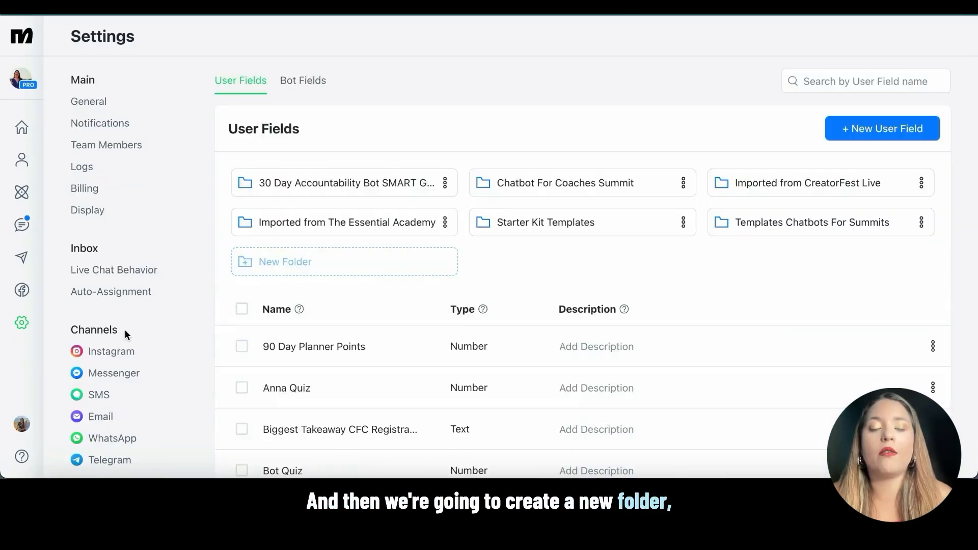
pyautogui.scroll(-6, 127, 335)
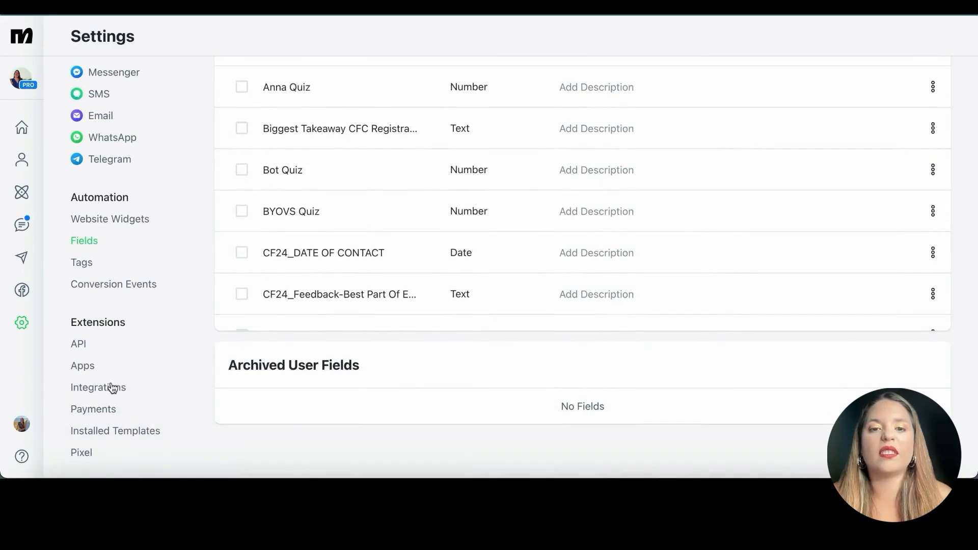
pyautogui.scroll(6, 375, 203)
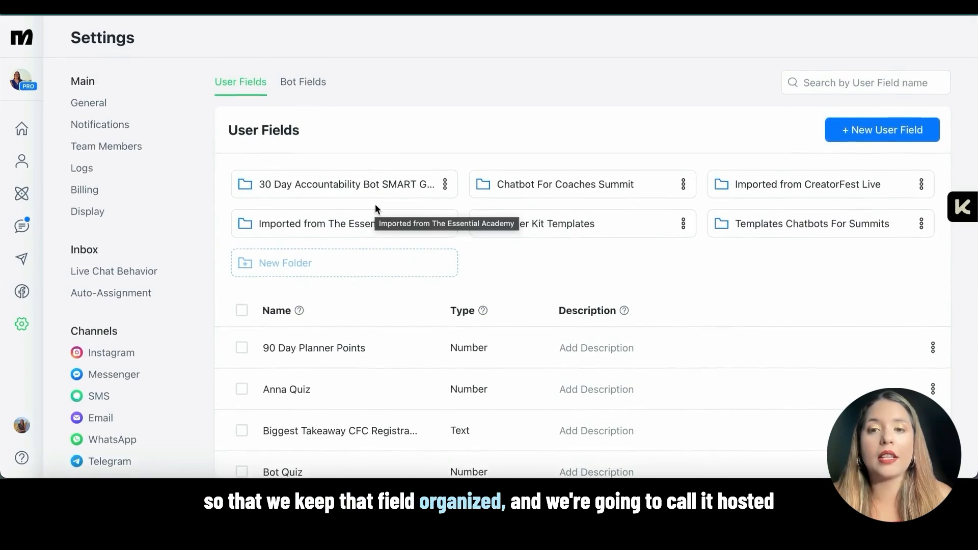
# - Create a user field folder named Host Irresistible Summits Challenge
pyautogui.click(389, 259)
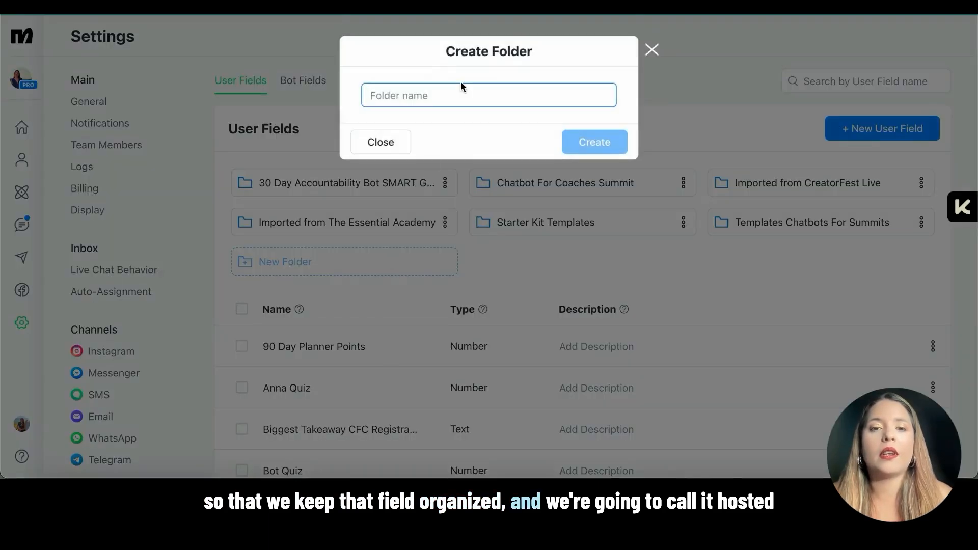
pyautogui.write('Host Irr')
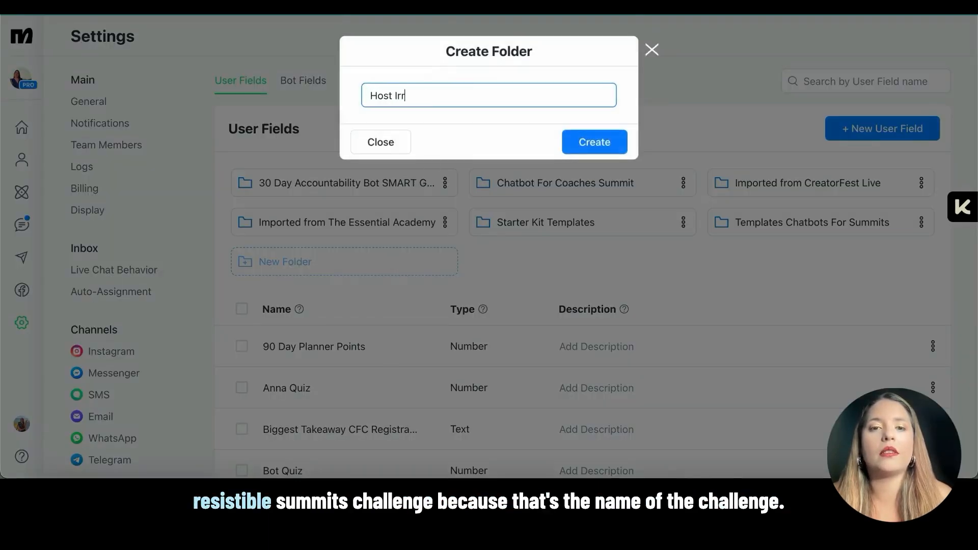
pyautogui.write('esistib')
pyautogui.write('le ')
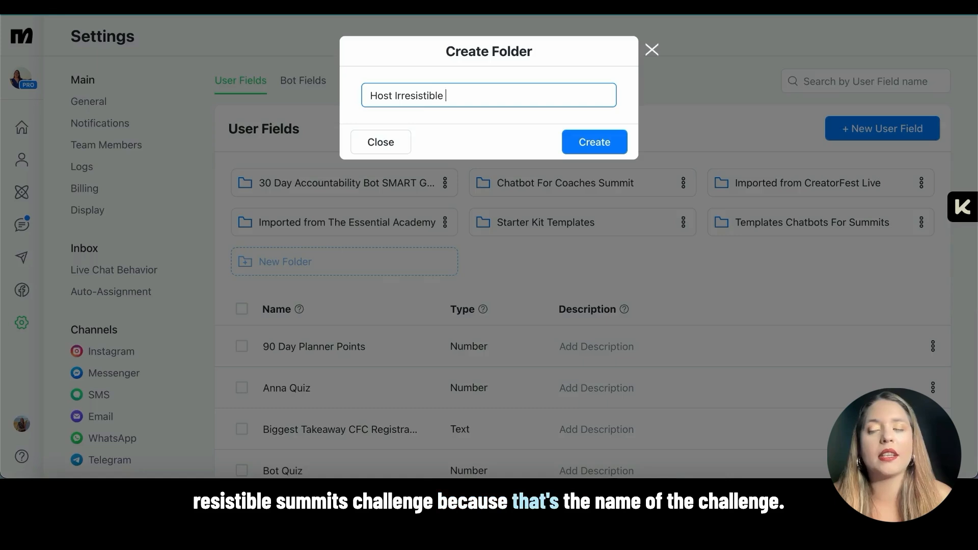
pyautogui.write('Summits Challenge')
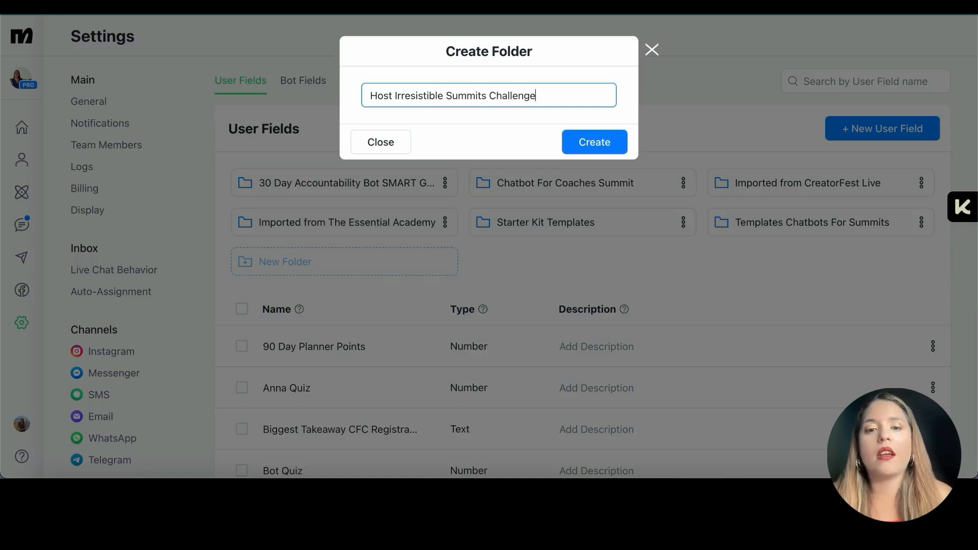
pyautogui.click(594, 142)
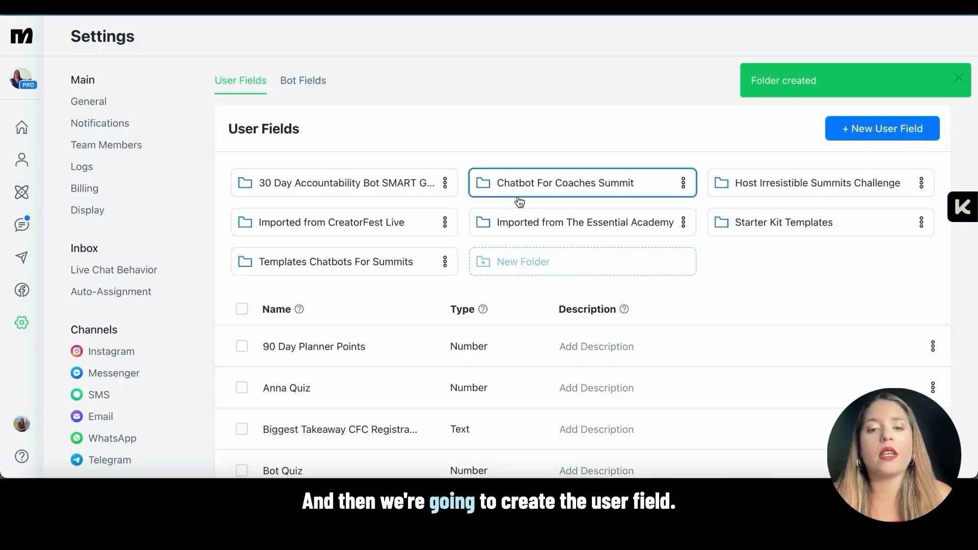
# - Create a Text user field named HIS24_Email in the Host Irresistible Summits Challenge folder
pyautogui.click(735, 184)
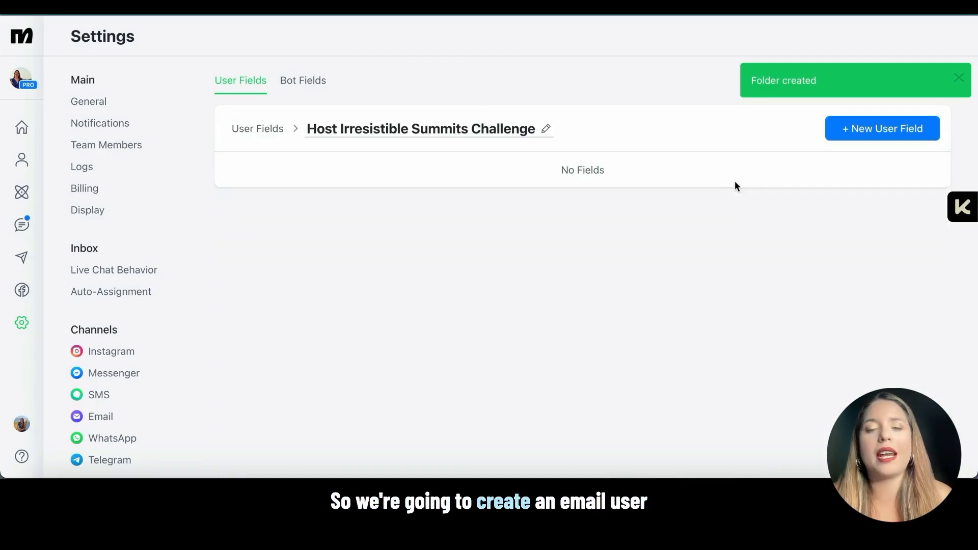
pyautogui.click(876, 129)
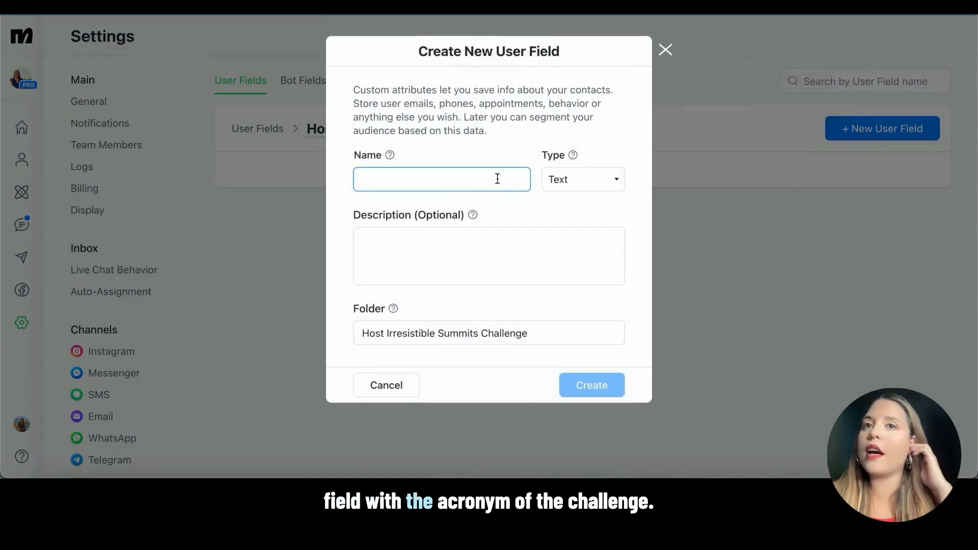
pyautogui.write('HIS')
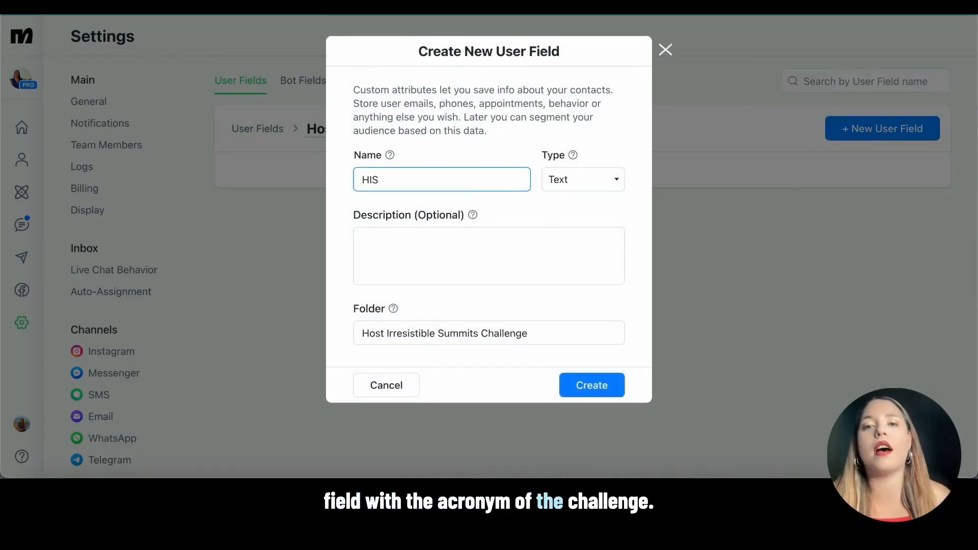
pyautogui.write('24_')
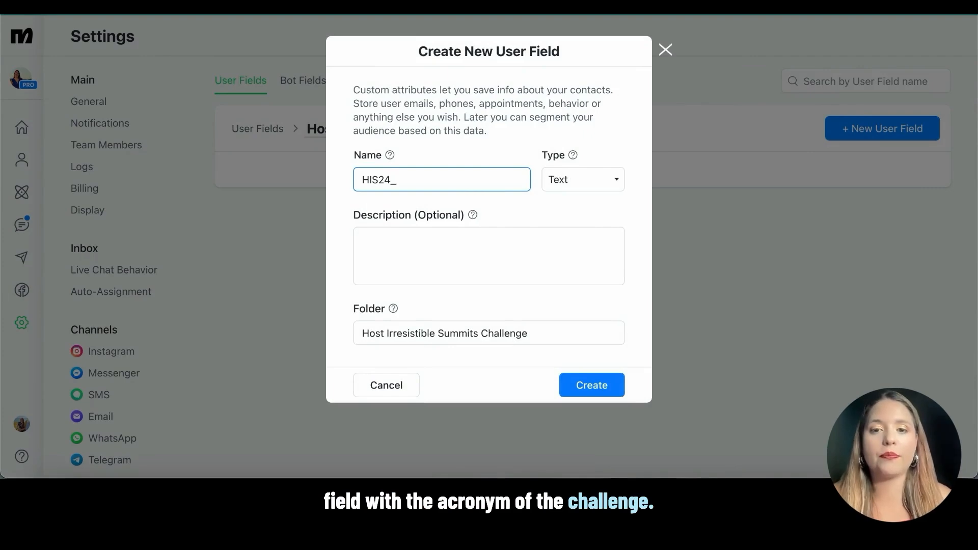
pyautogui.write('Email')
pyautogui.click(611, 185)
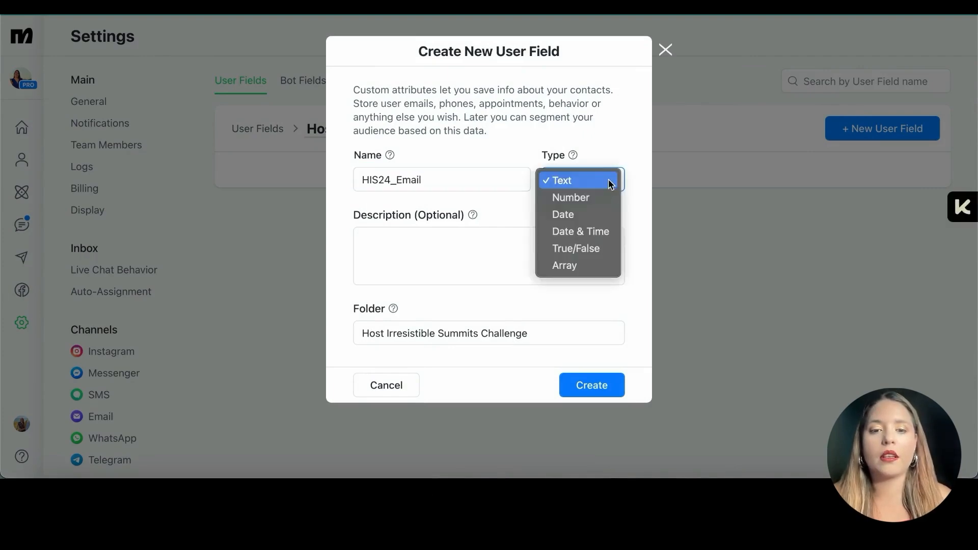
pyautogui.click(484, 214)
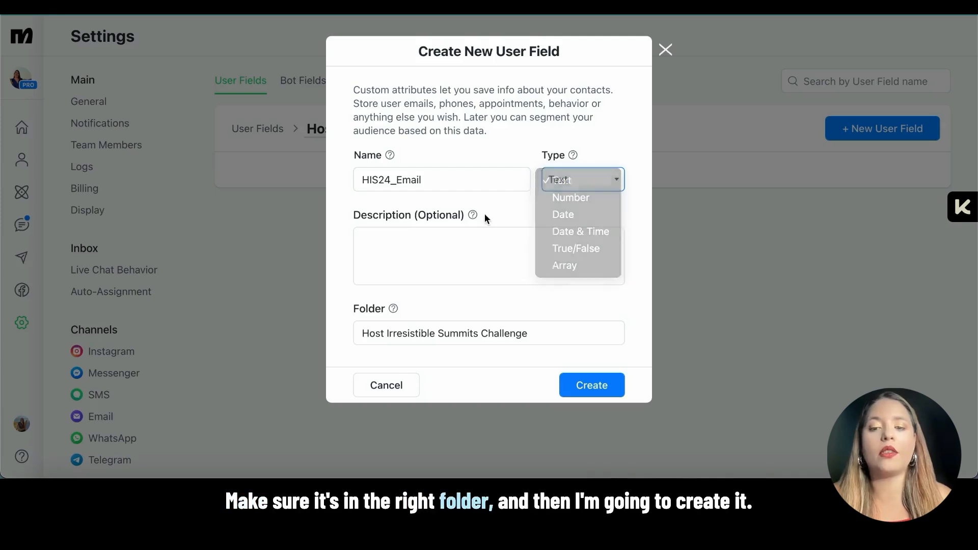
pyautogui.click(589, 385)
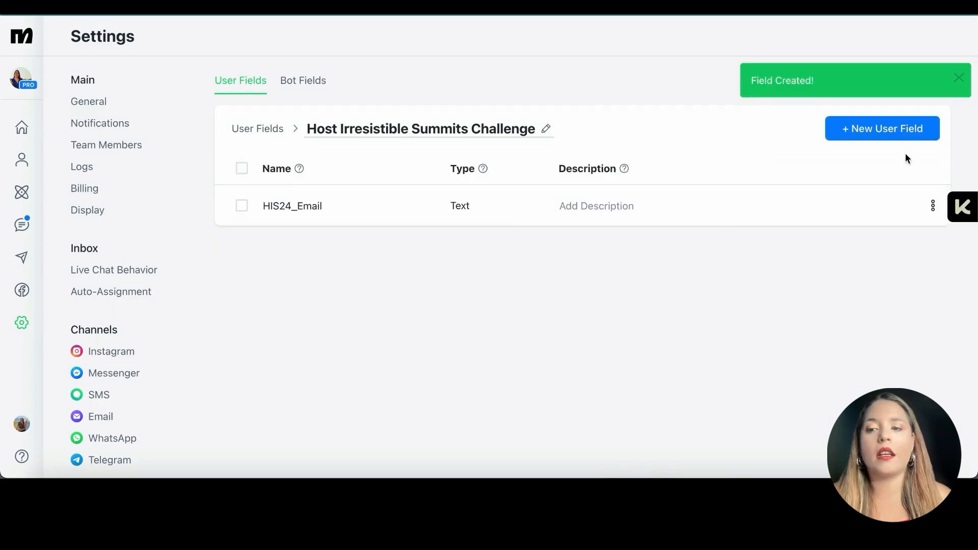
pyautogui.click(932, 210)
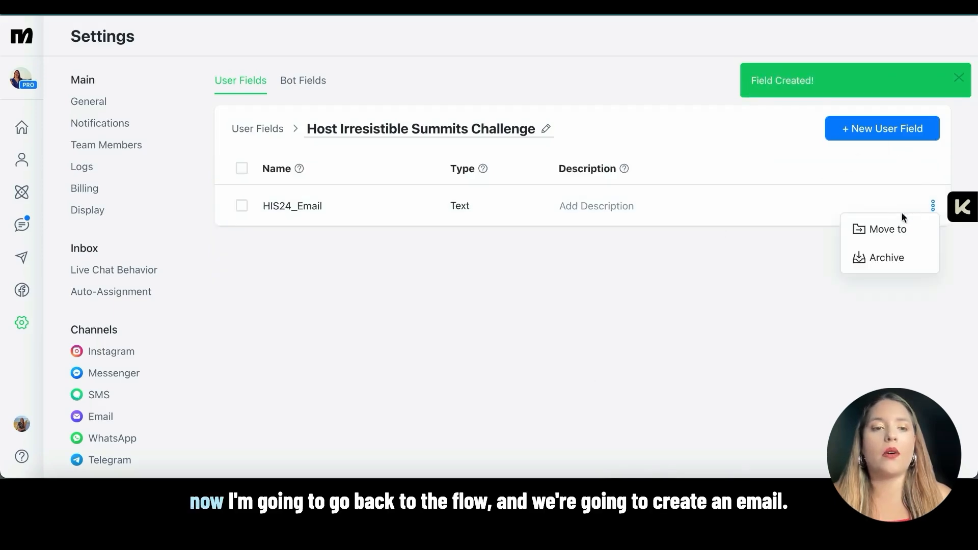
pyautogui.click(716, 254)
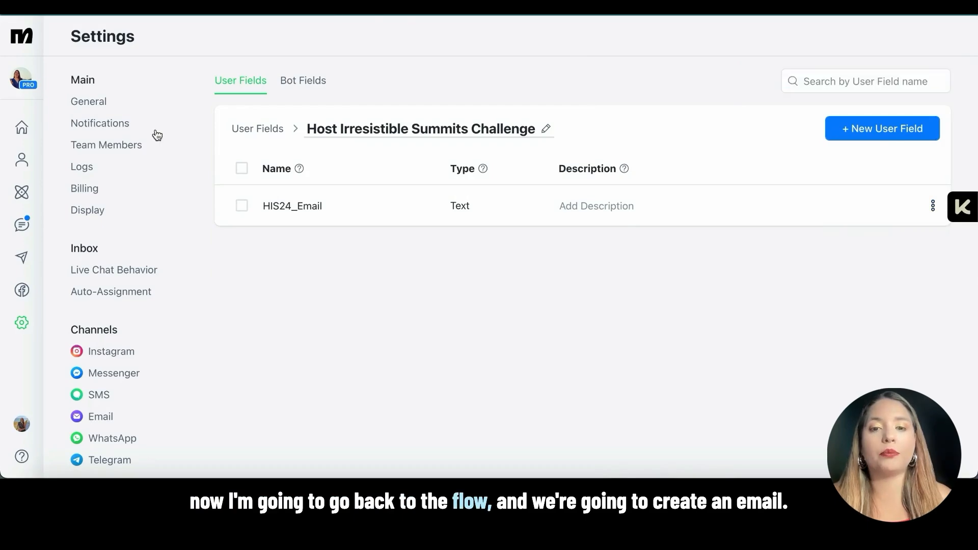
# - Start a new automation from scratch in the CHALLENGE- Host Irresistible Summits automations folder
pyautogui.click(22, 192)
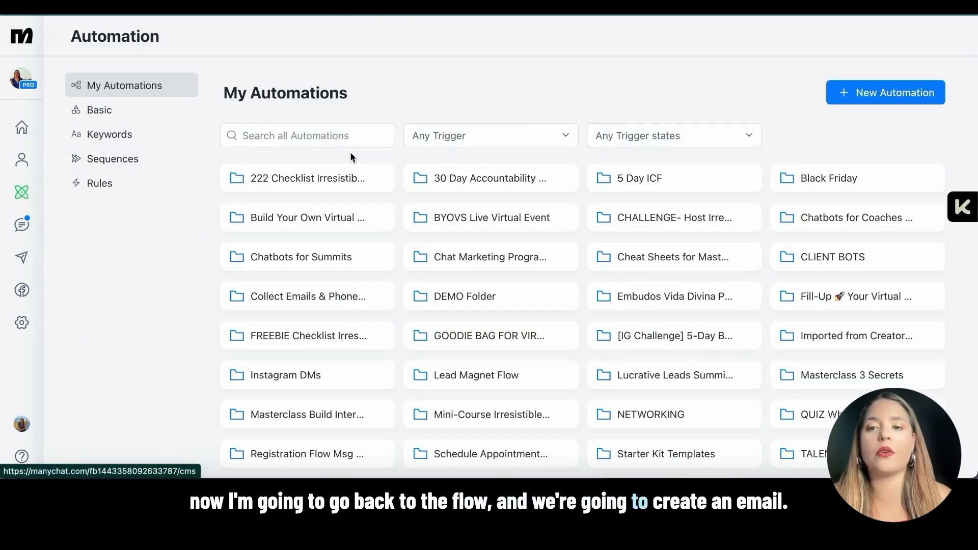
pyautogui.scroll(-1, 484, 148)
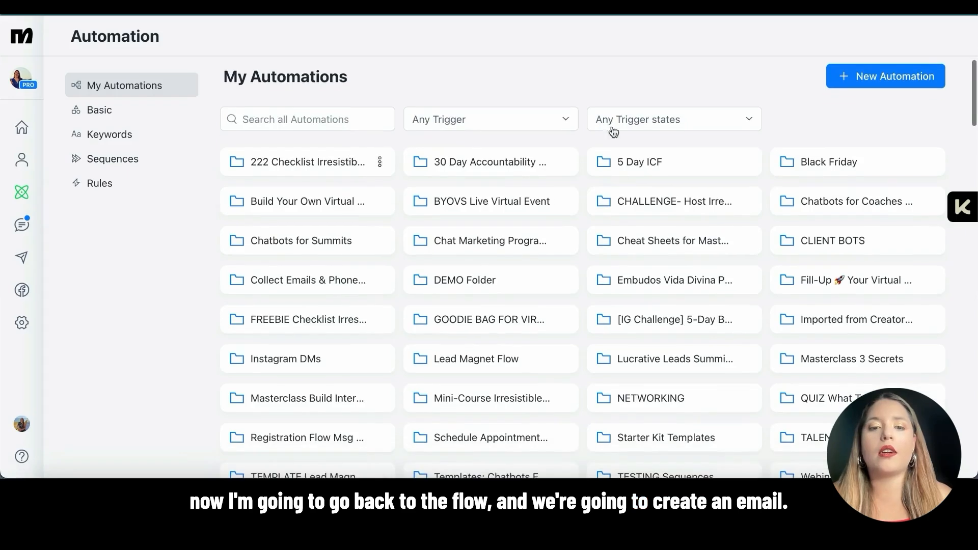
pyautogui.click(669, 203)
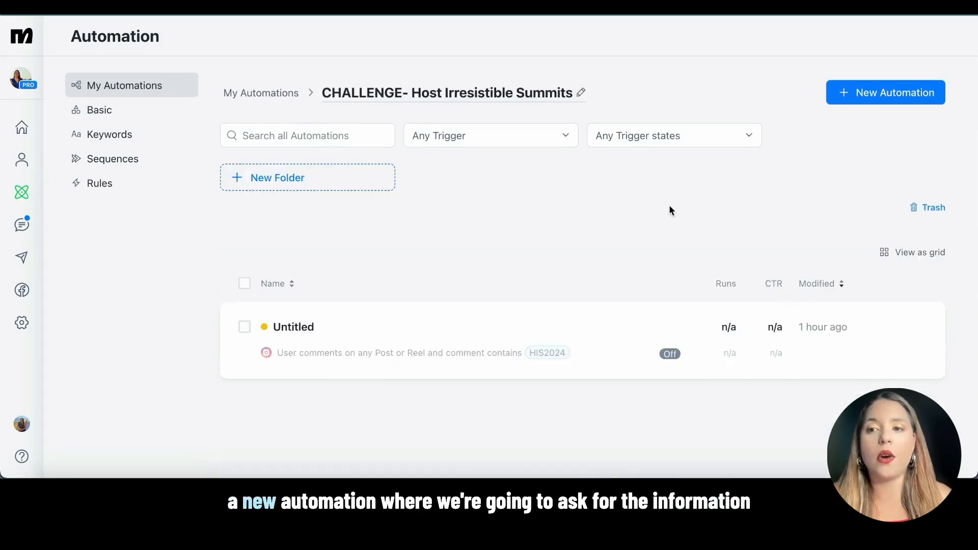
pyautogui.click(857, 91)
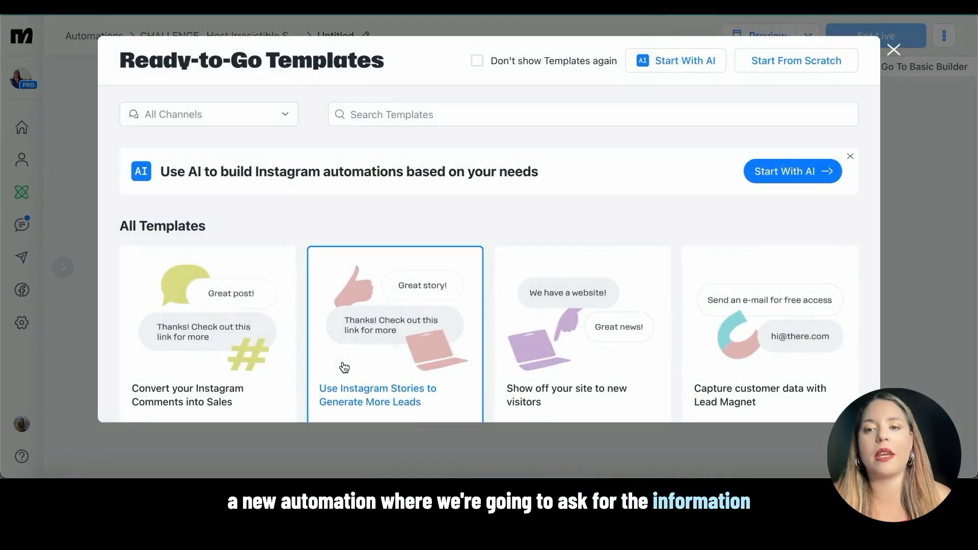
pyautogui.click(775, 69)
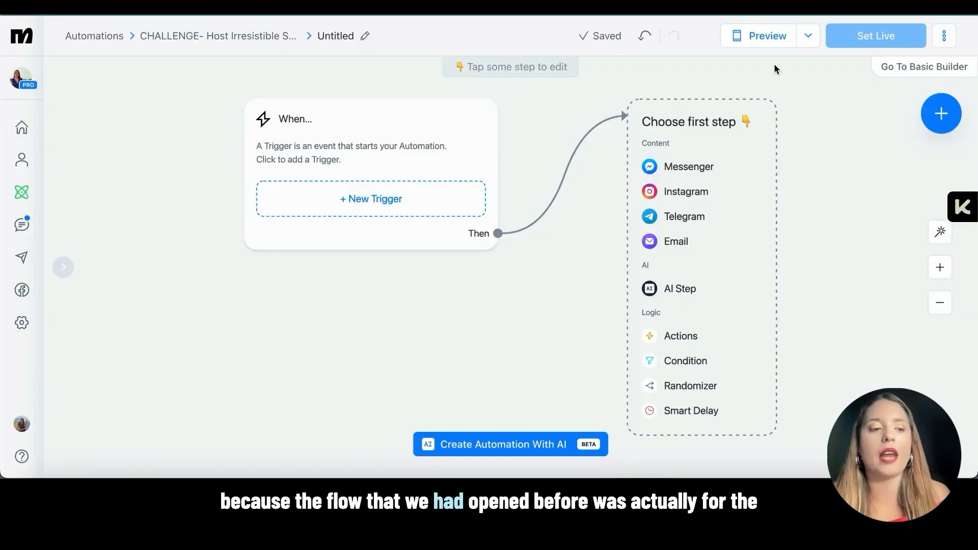
# - Add an Instagram message as the automation's first step
pyautogui.click(688, 190)
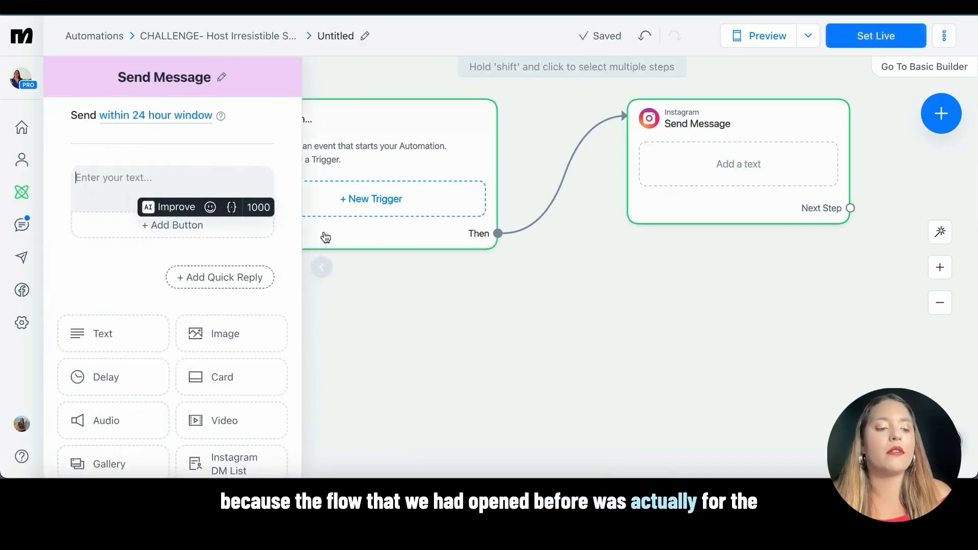
pyautogui.scroll(-3, 179, 345)
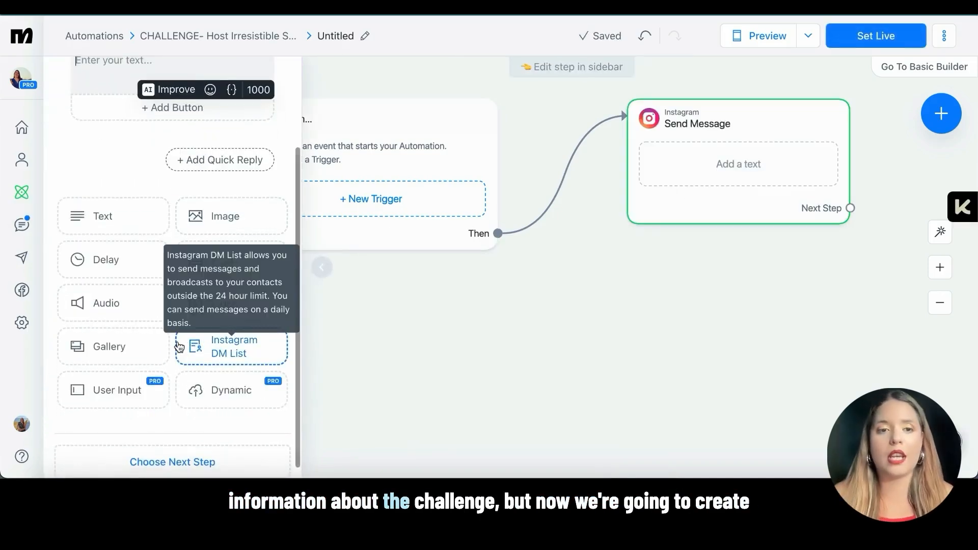
pyautogui.scroll(3, 178, 346)
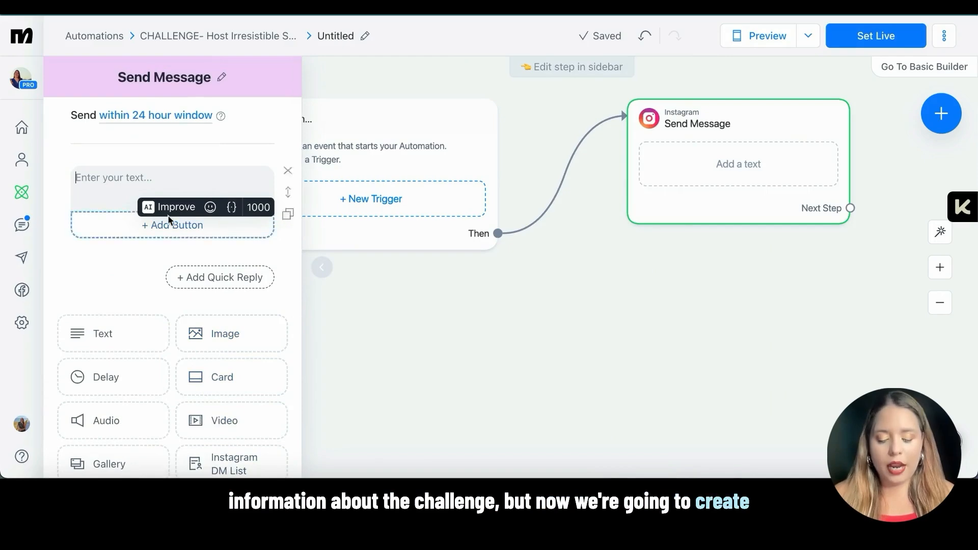
# - Write the message text "Yes! We are so EXCITED to have you here" and add a partying-face emoji at its end
pyautogui.click(136, 178)
pyautogui.write('Yes')
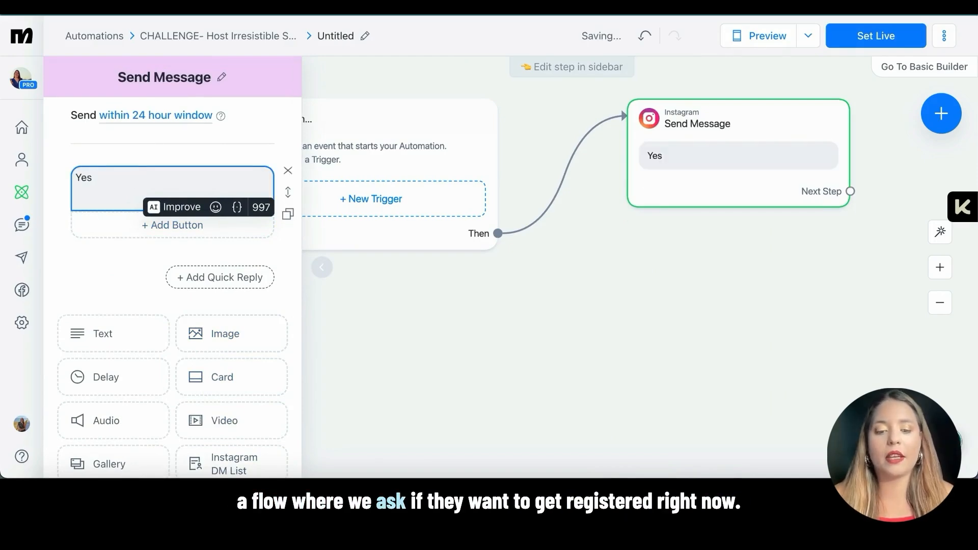
pyautogui.write('! ')
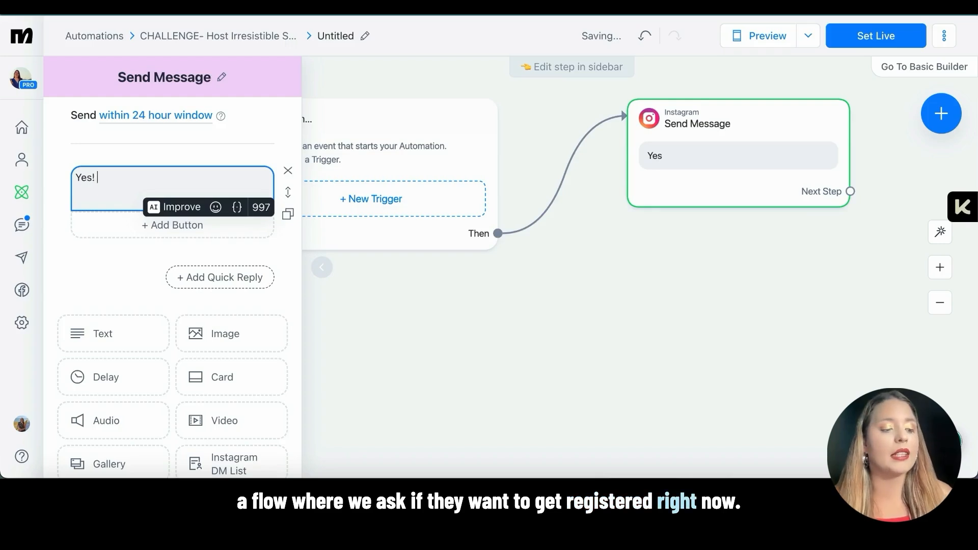
pyautogui.write('WE ar')
pyautogui.press('BackSpace')
pyautogui.press('BackSpace')
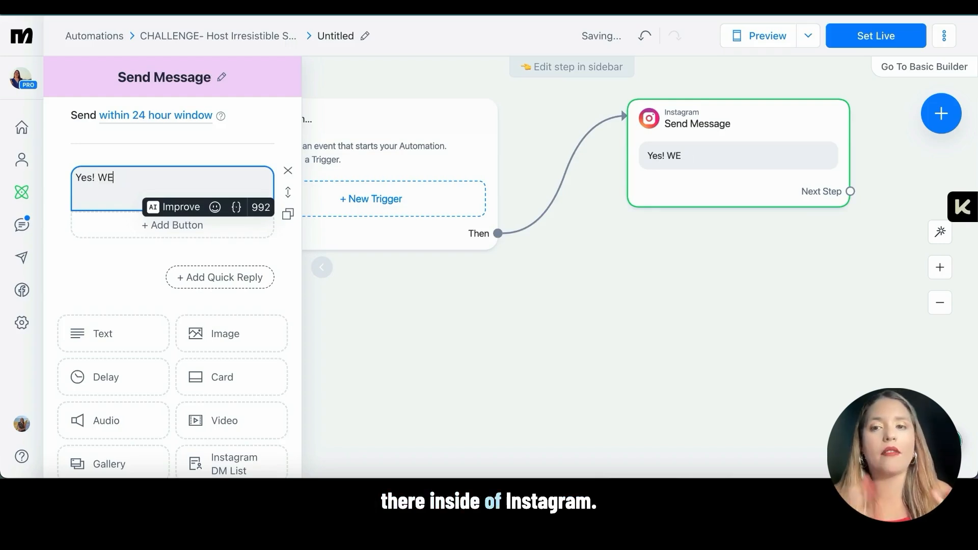
pyautogui.press('BackSpace')
pyautogui.write('e are so EXC')
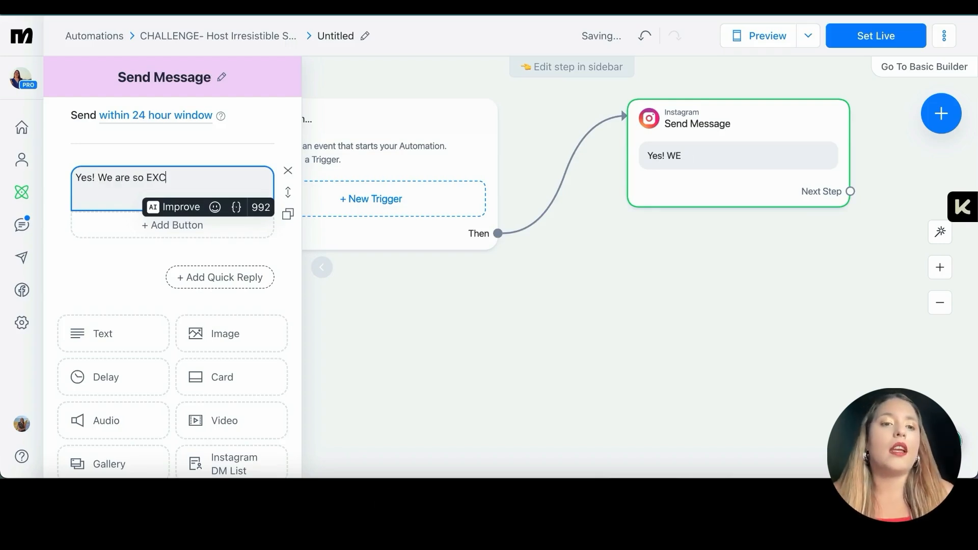
pyautogui.write('ITED!')
pyautogui.press('BackSpace')
pyautogui.write('to')
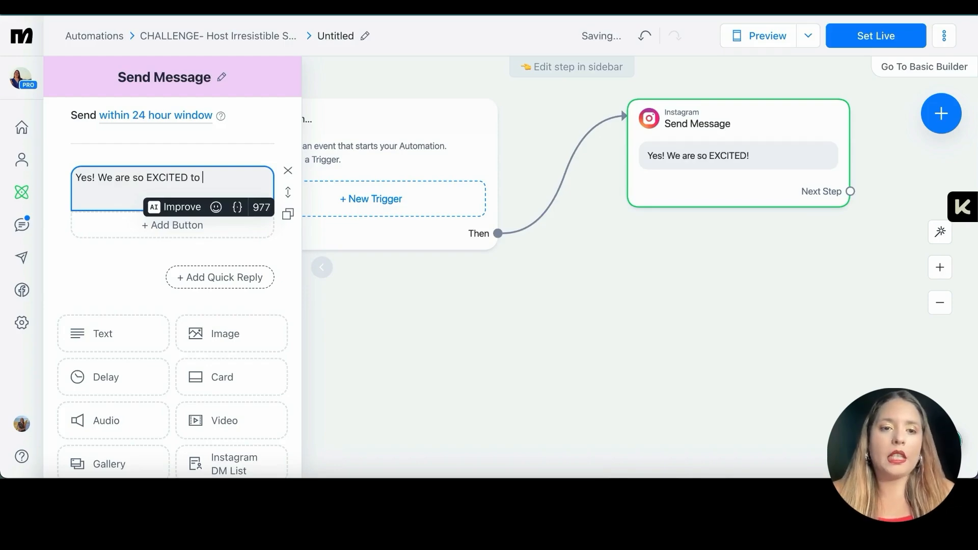
pyautogui.write(' have you here')
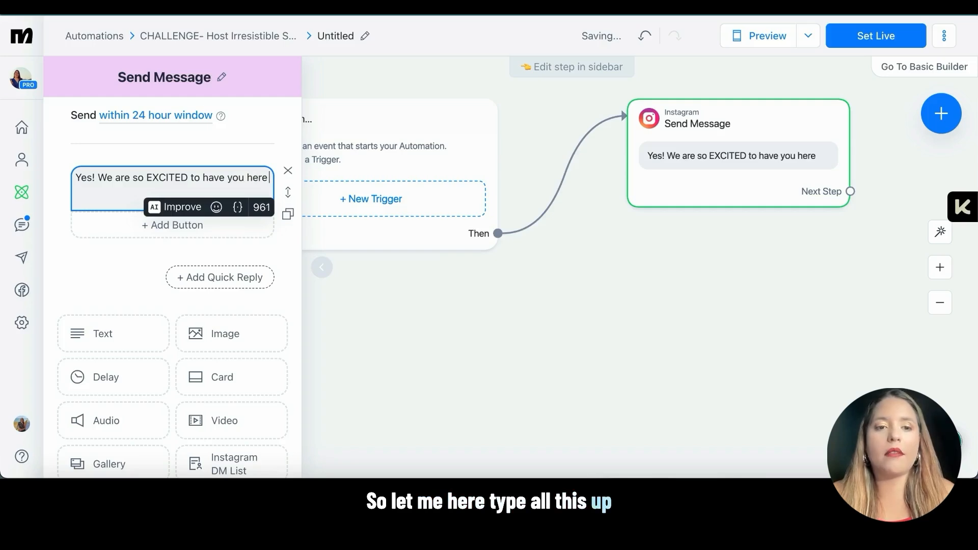
pyautogui.click(215, 208)
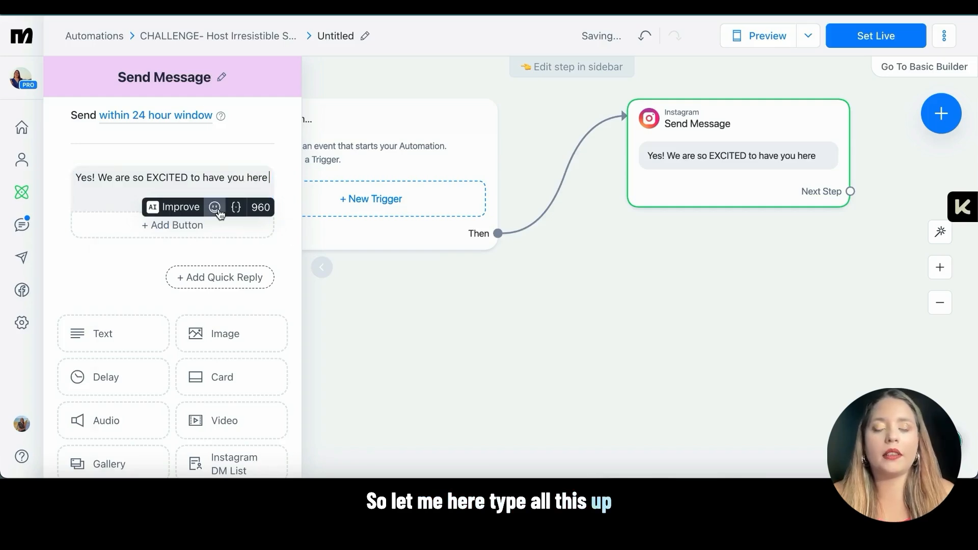
pyautogui.click(177, 251)
# - Replace "to have you here" in the message with "you want to register to our new challenge "Host Irresistible Summits"", keeping the emoji
pyautogui.moveTo(191, 176); pyautogui.dragTo(269, 177)
pyautogui.write('you')
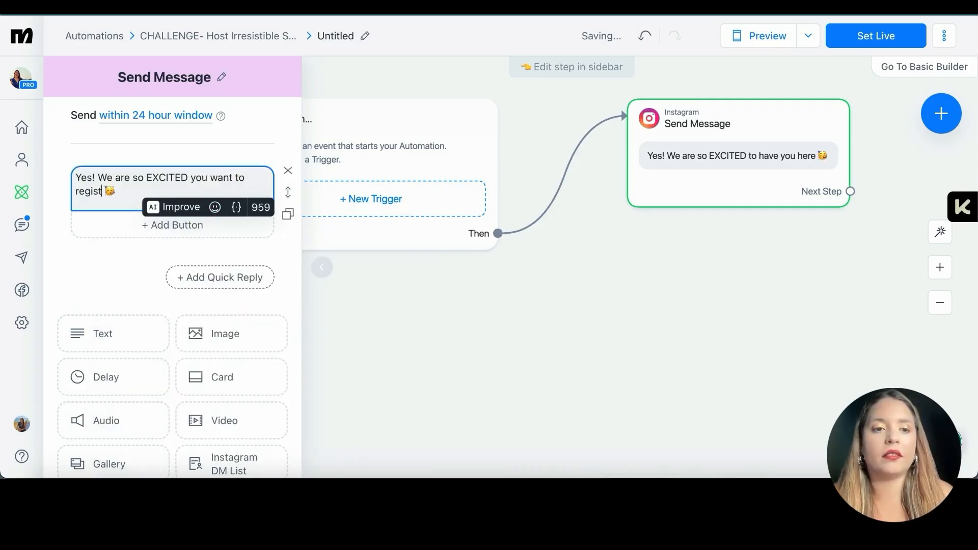
pyautogui.write(' want to register to our new challenge "Host Irresi')
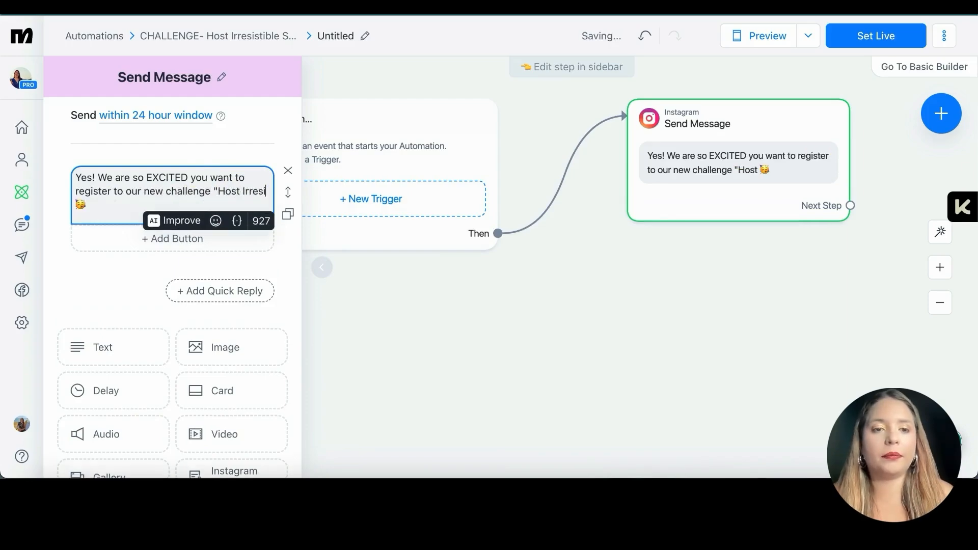
pyautogui.write('stible Summits"')
pyautogui.click(78, 272)
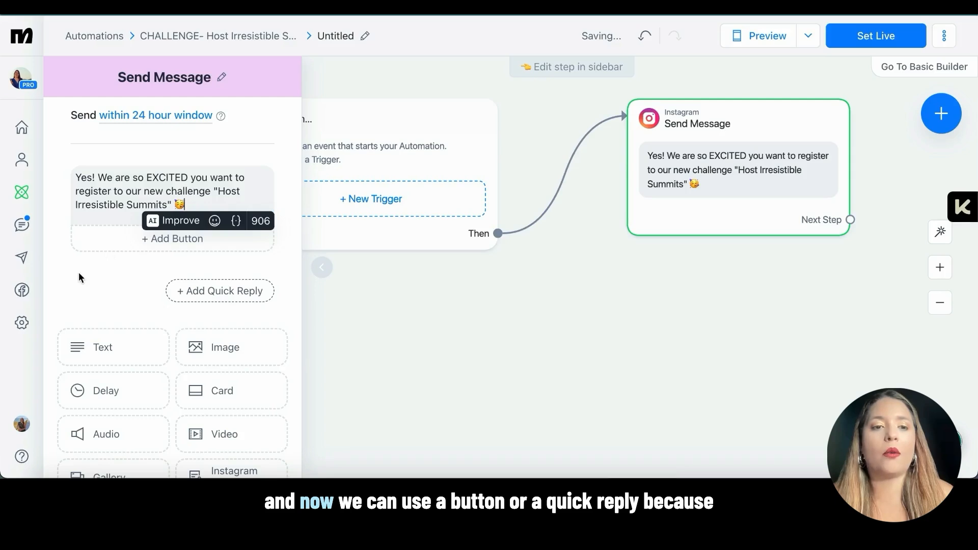
# - Add the question "Are you ready to sign up?" below the message text, separated by a blank line
pyautogui.scroll(-3, 176, 205)
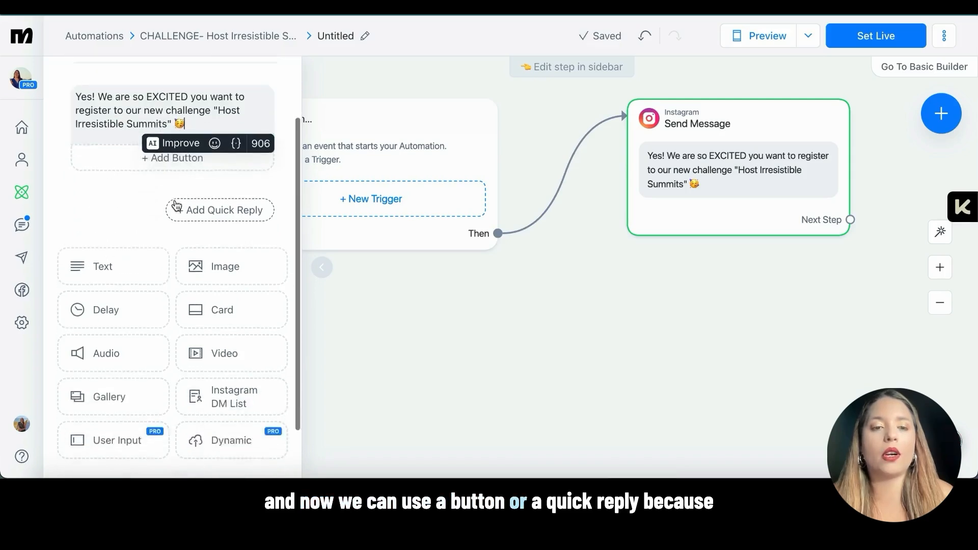
pyautogui.scroll(3, 176, 205)
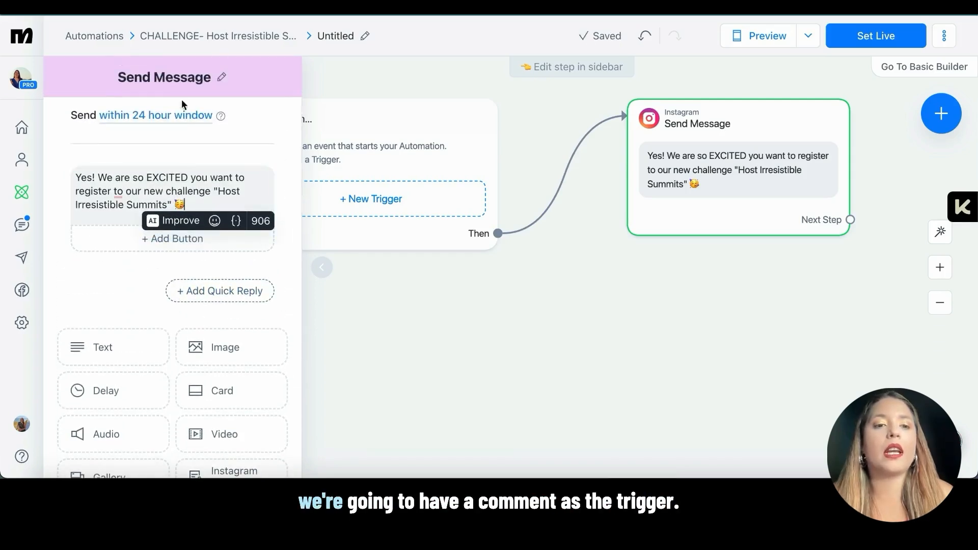
pyautogui.click(180, 116)
pyautogui.click(165, 187)
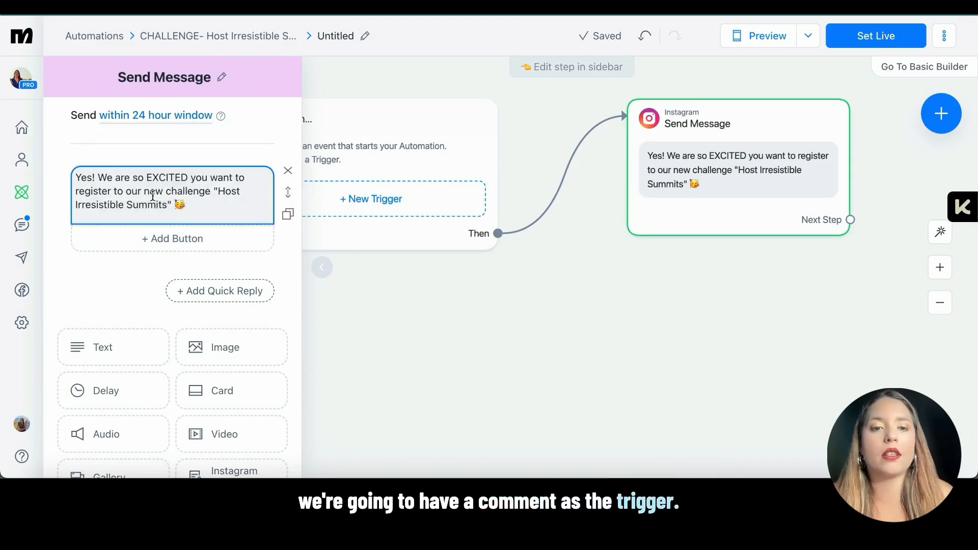
pyautogui.click(175, 219)
pyautogui.press('Return')
pyautogui.press('Return')
pyautogui.write('Are you ready to s')
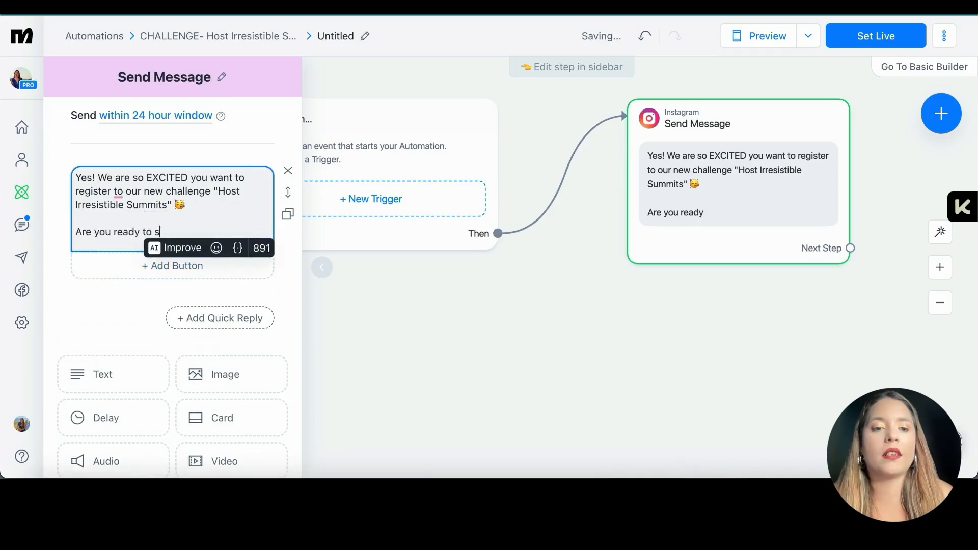
pyautogui.write('ign up?')
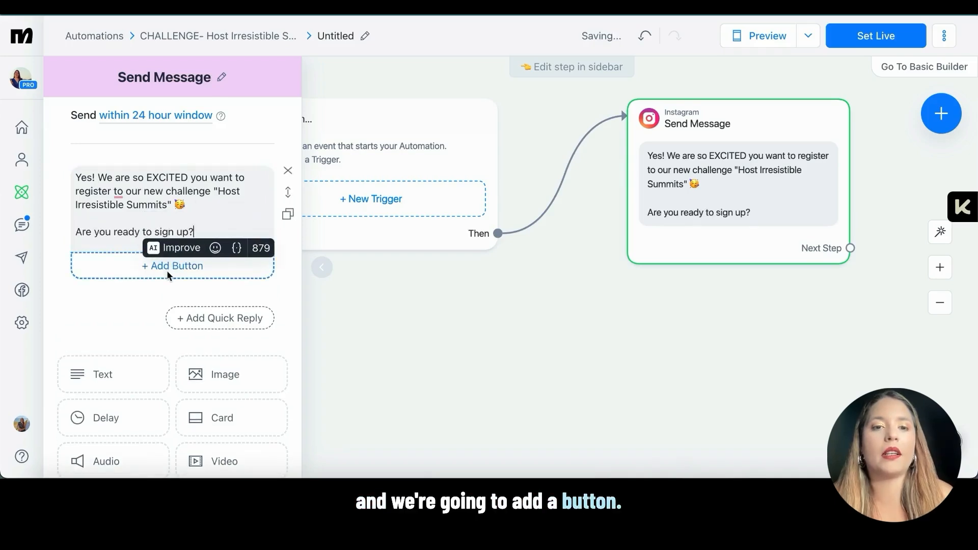
# - Add a button titled "Yes! Sign Me Up!" with a folded-hands emoji to the message
pyautogui.click(166, 270)
pyautogui.write('Yes!')
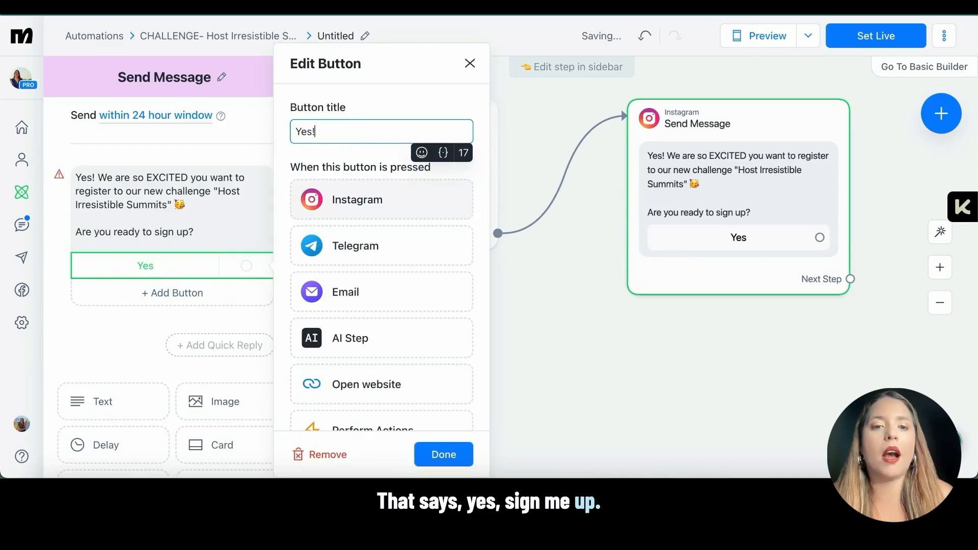
pyautogui.write(' Sign Me Up!')
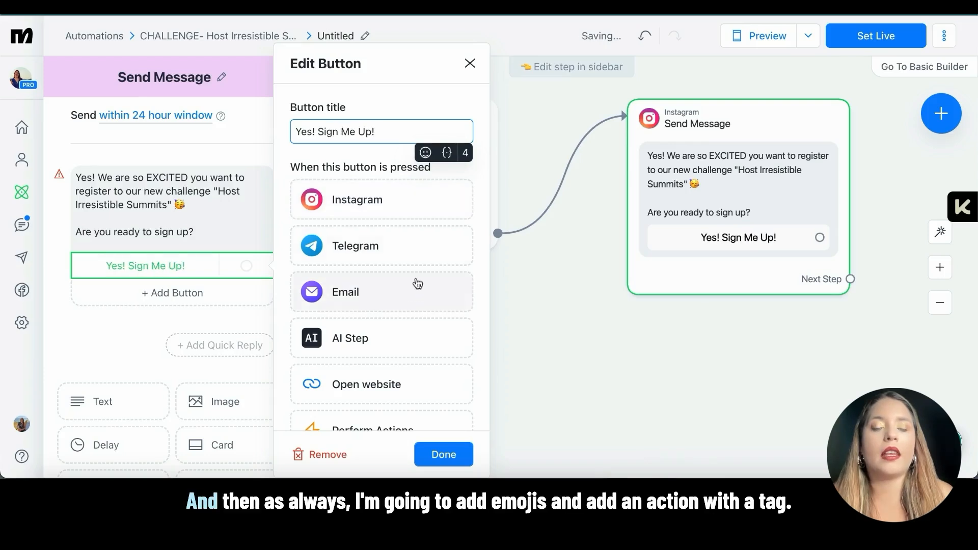
pyautogui.click(424, 153)
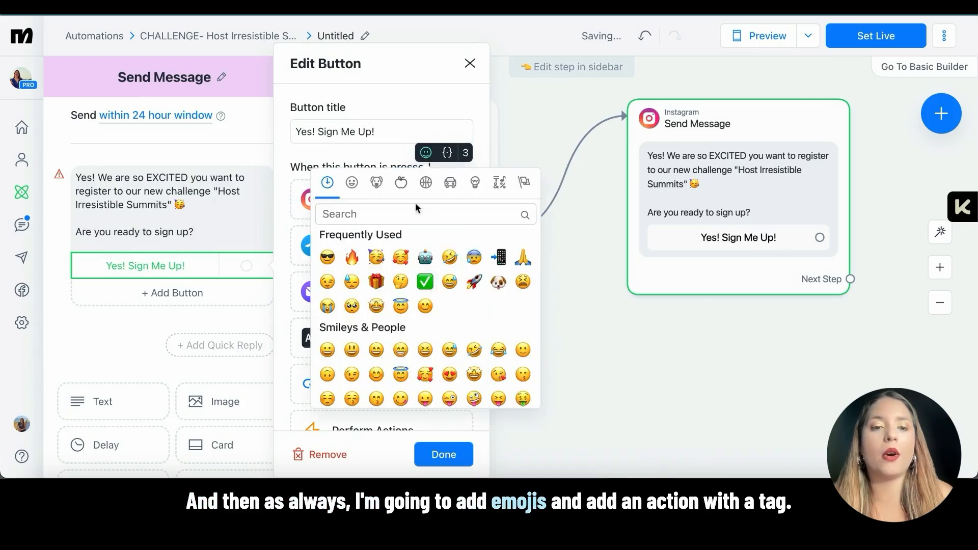
pyautogui.click(523, 258)
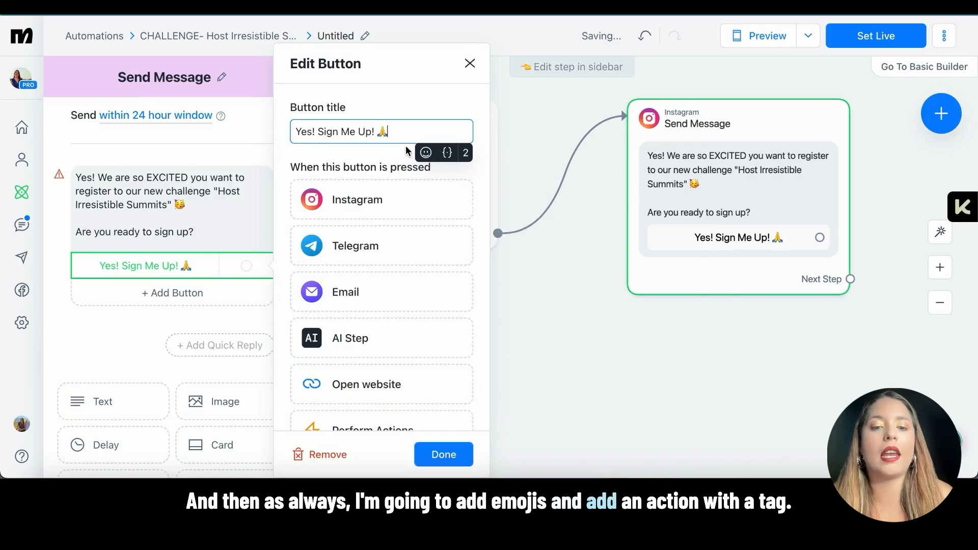
# - Set the "Yes! Sign Me Up!" button to perform actions when it is pressed
pyautogui.scroll(-2, 359, 345)
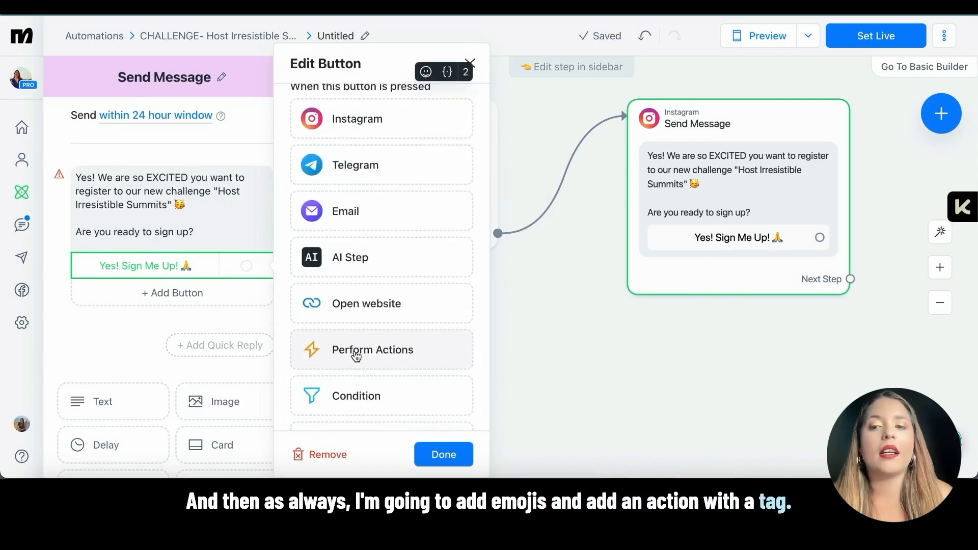
pyautogui.click(349, 352)
pyautogui.click(563, 355)
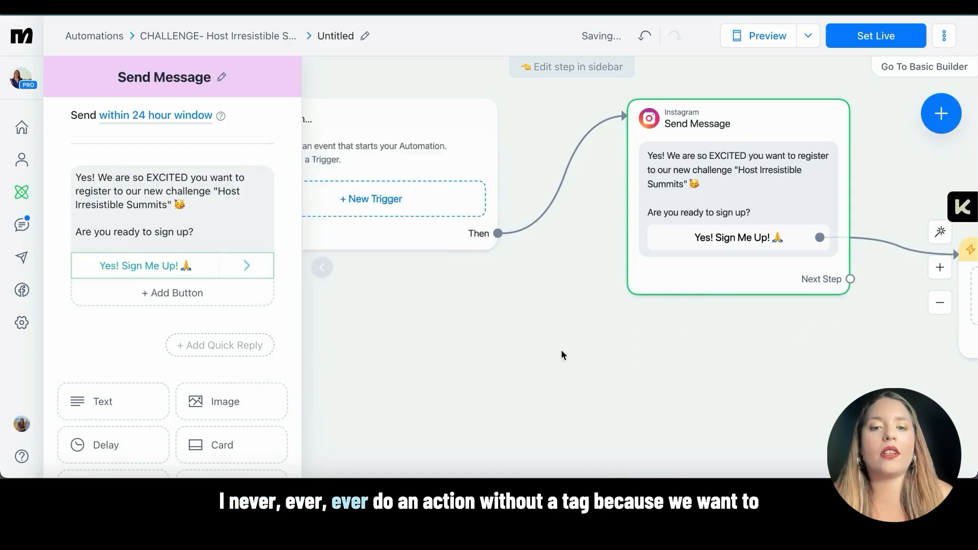
# - Add an Add Tag action to the Actions step, creating the new tag "HIS24_wants to register" for it
pyautogui.moveTo(697, 360); pyautogui.dragTo(295, 350)
pyautogui.click(612, 328)
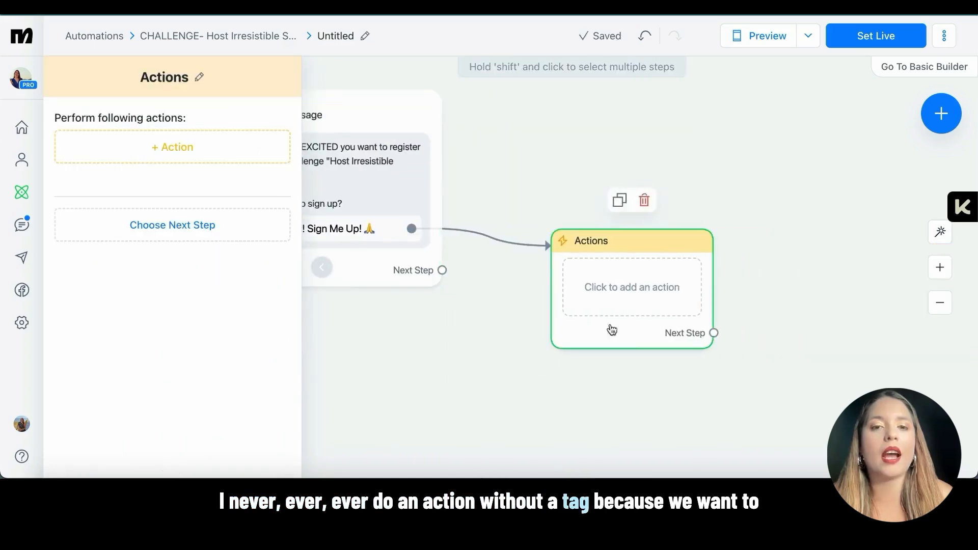
pyautogui.click(195, 159)
pyautogui.click(405, 146)
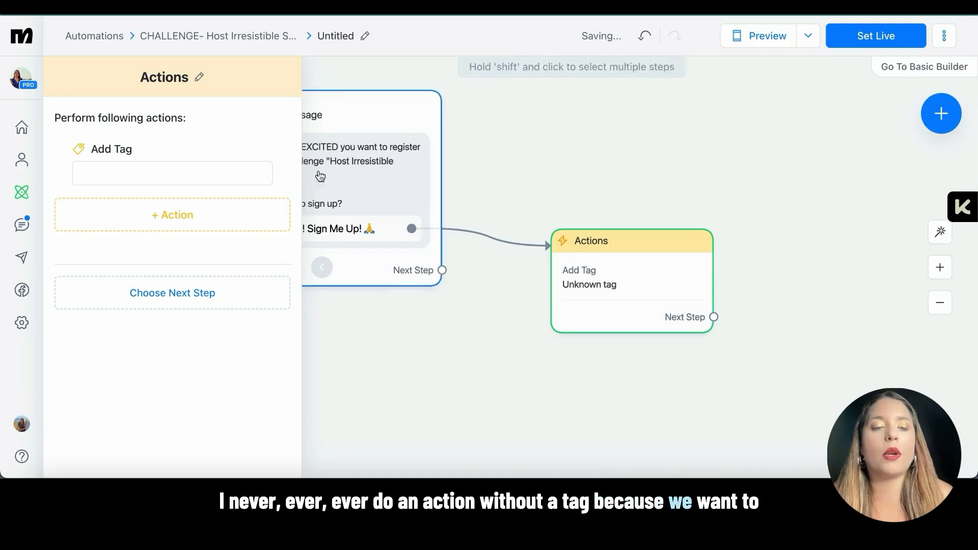
pyautogui.click(239, 175)
pyautogui.write('HIS')
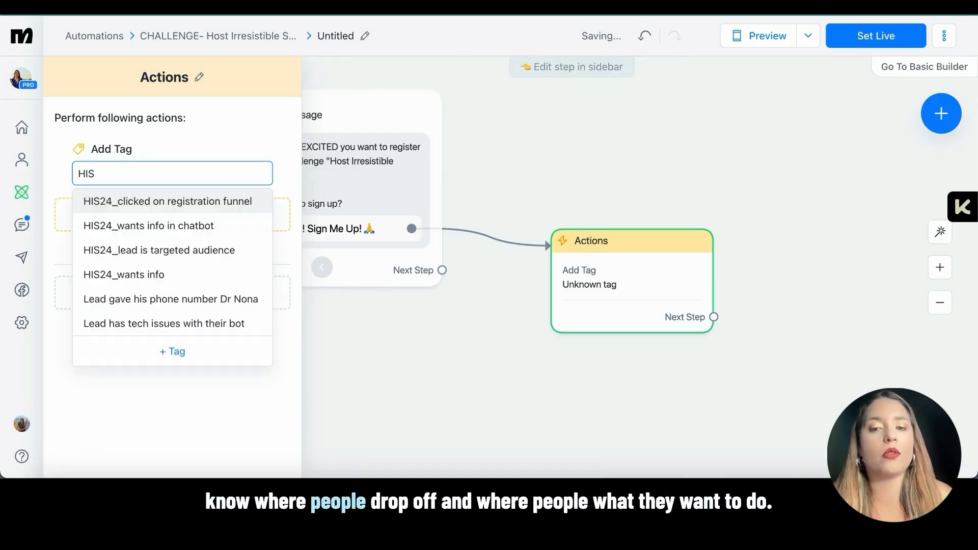
pyautogui.write('24_wants to register')
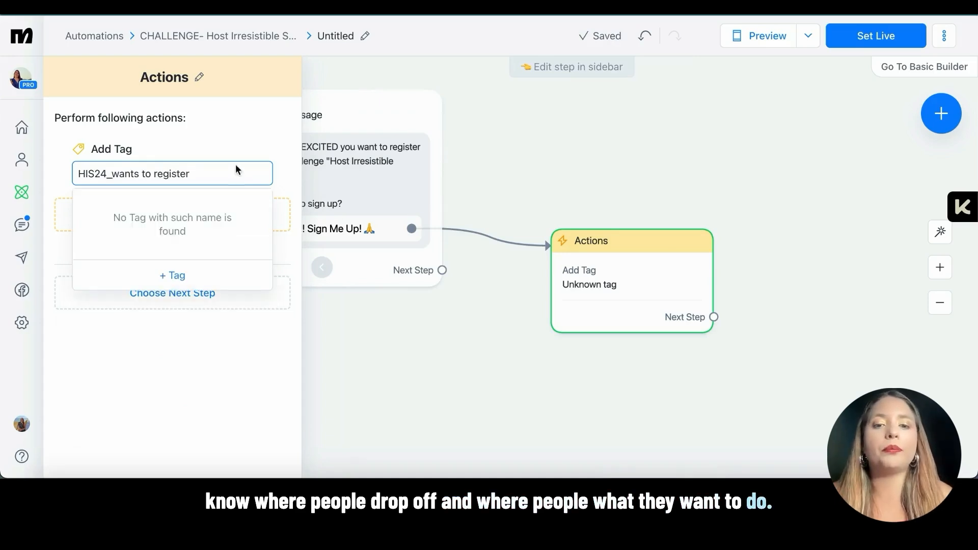
pyautogui.click(174, 276)
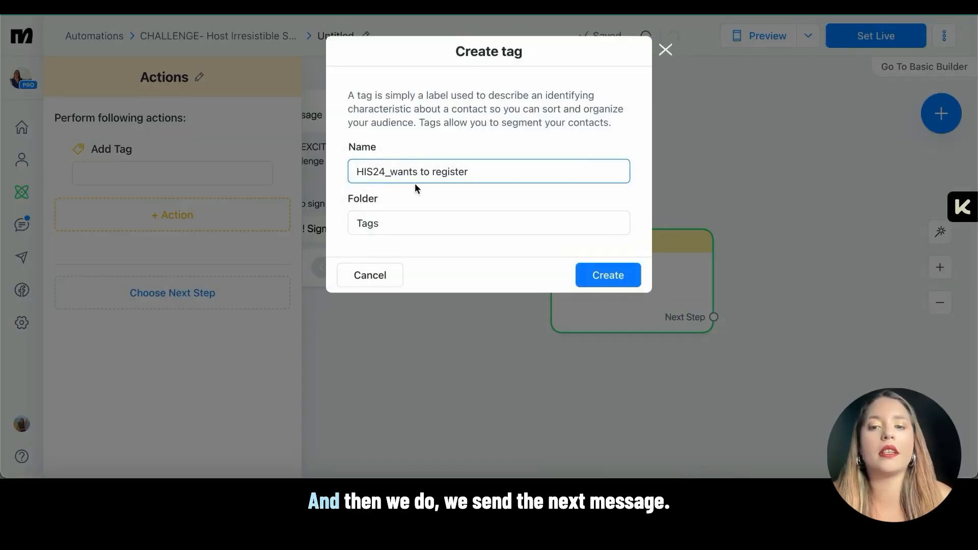
pyautogui.click(607, 275)
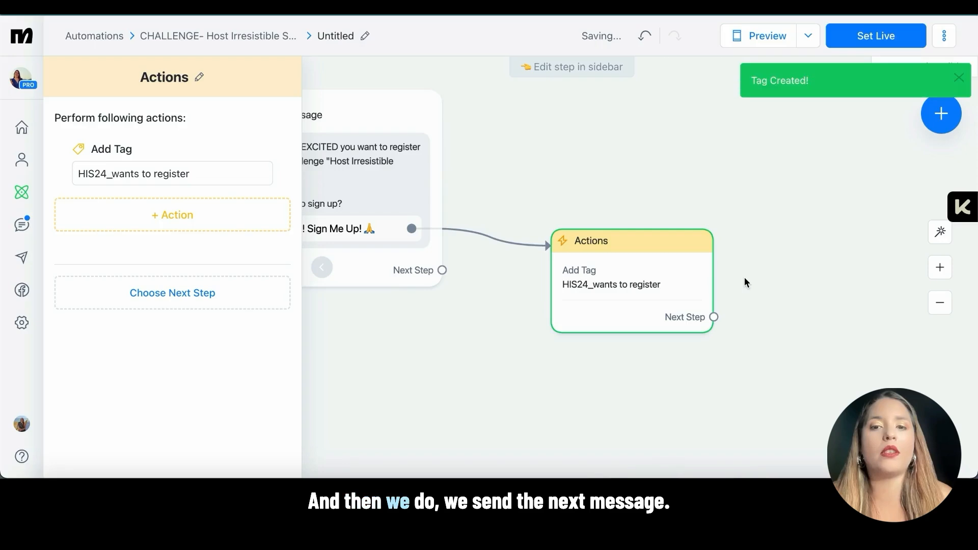
# - Connect a new Instagram message as the next step after the Actions step
pyautogui.moveTo(744, 278); pyautogui.dragTo(543, 252)
pyautogui.click(513, 290)
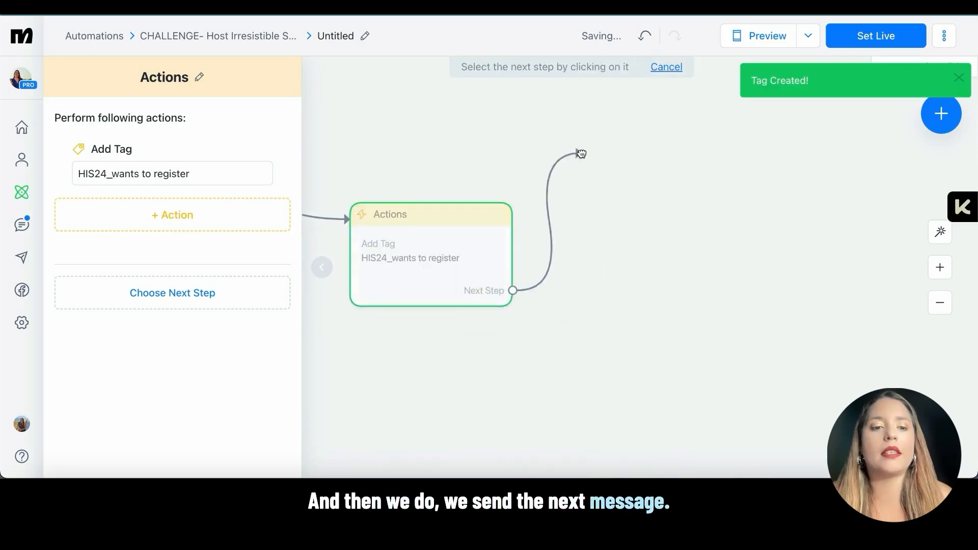
pyautogui.click(581, 153)
pyautogui.click(614, 151)
# - Add a User Input block to the new Instagram message for asking the contact a question
pyautogui.scroll(-2, 172, 334)
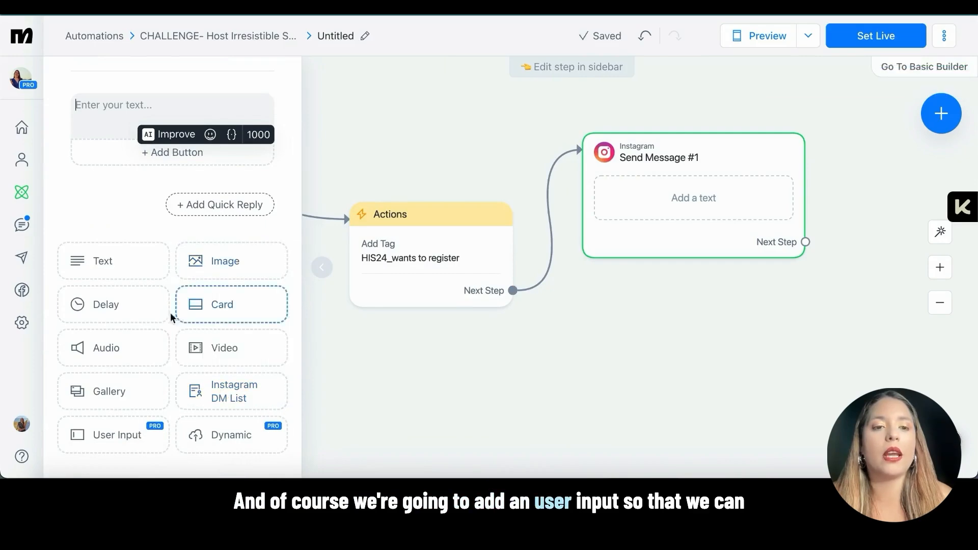
pyautogui.scroll(-1, 131, 295)
pyautogui.click(135, 378)
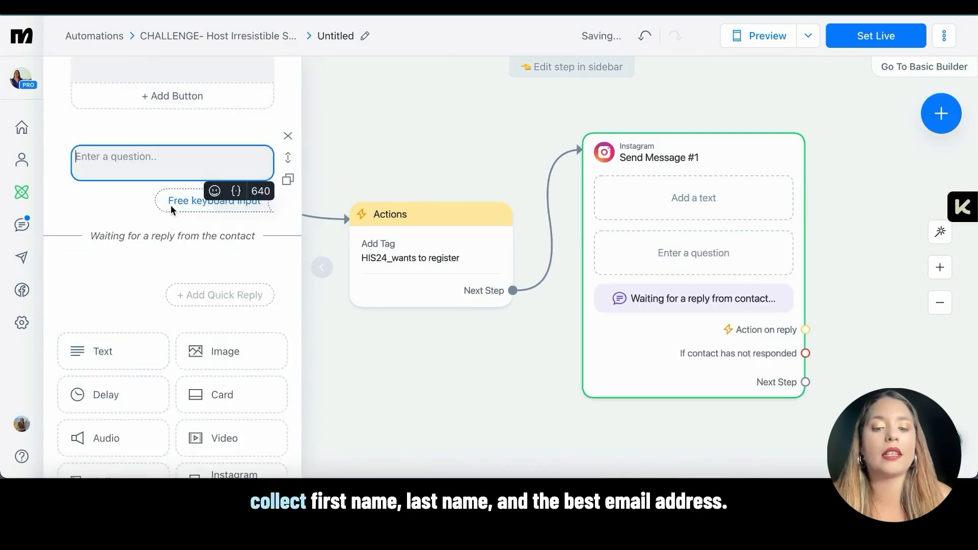
pyautogui.scroll(2, 172, 147)
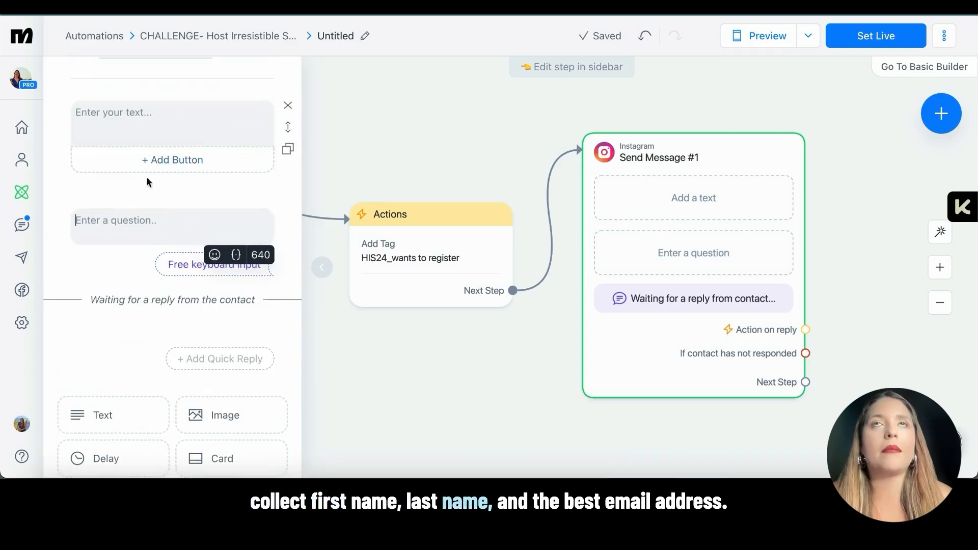
pyautogui.click(136, 226)
pyautogui.write('Great')
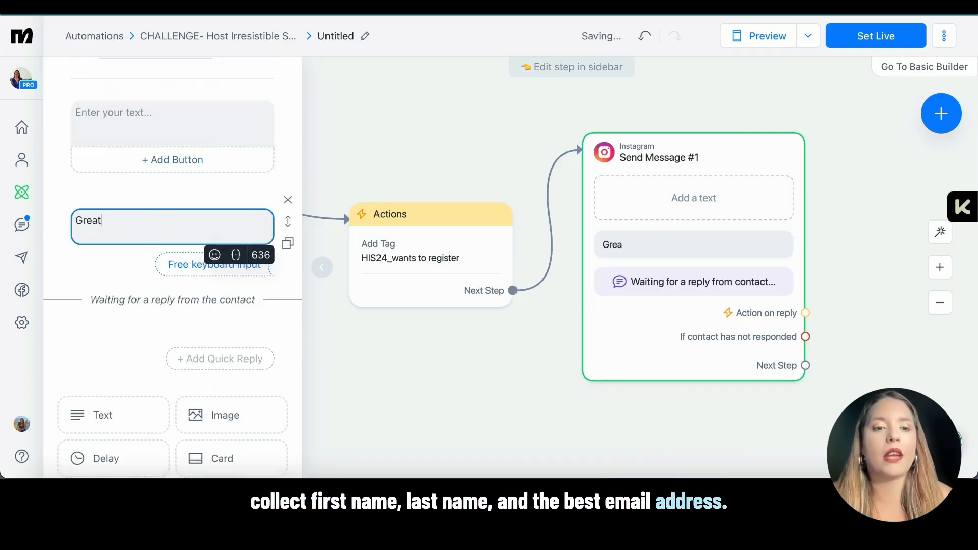
pyautogui.press('BackSpace')
pyautogui.press('BackSpace')
pyautogui.press('BackSpace')
pyautogui.press('BackSpace')
pyautogui.press('BackSpace')
pyautogui.write('We are ready for y')
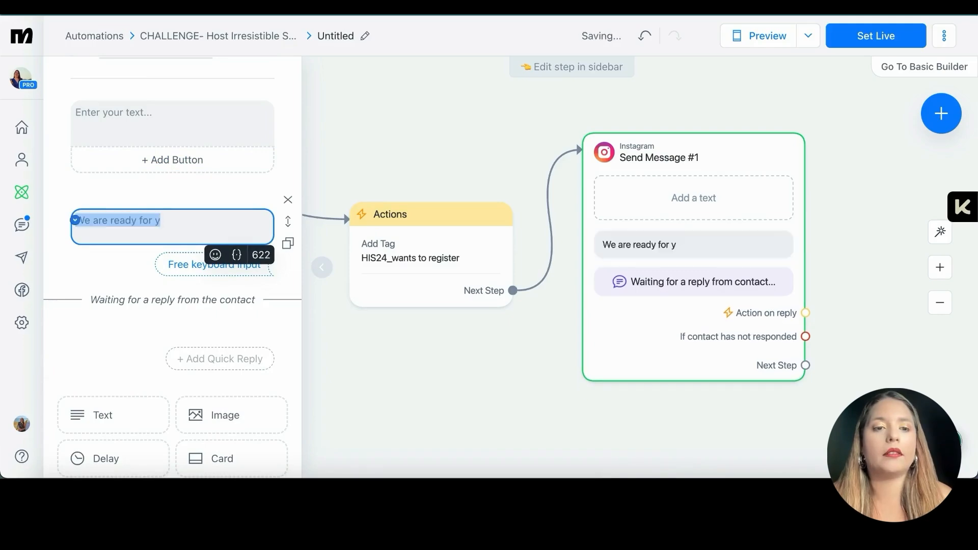
# - Enter the question "Let's get started, I am going to ask you a few questions, please type the answers as I ask them below"
pyautogui.write("Let's get started, I am g")
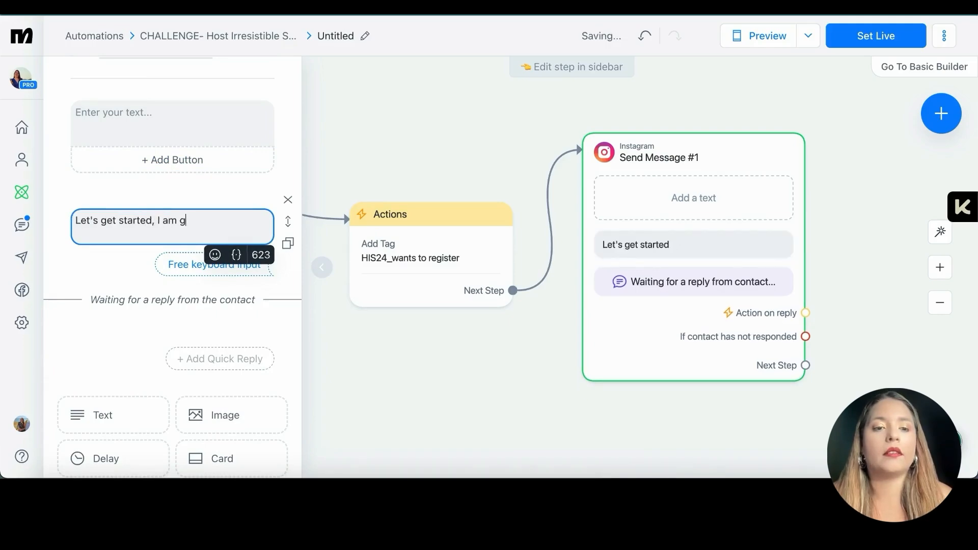
pyautogui.write('oing to ask you a few questions, ')
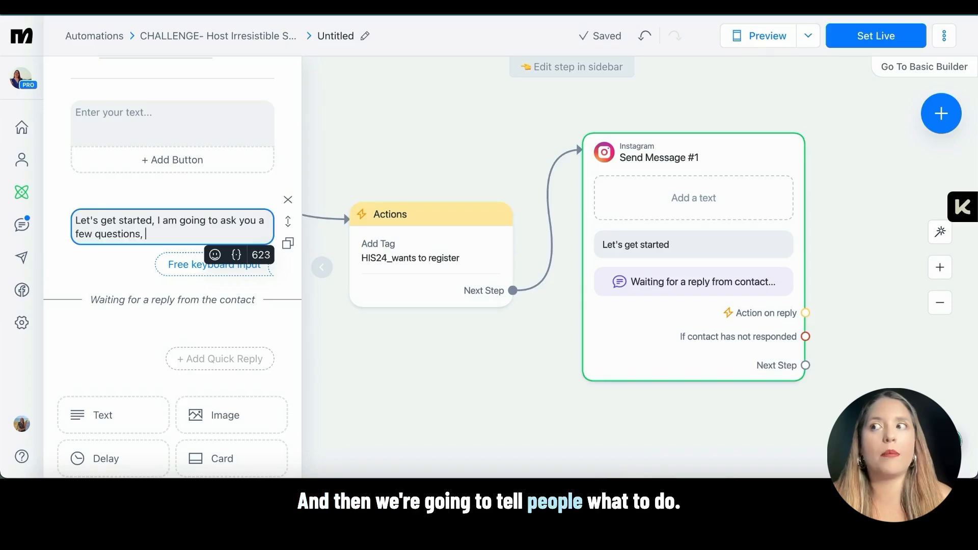
pyautogui.write('please ty')
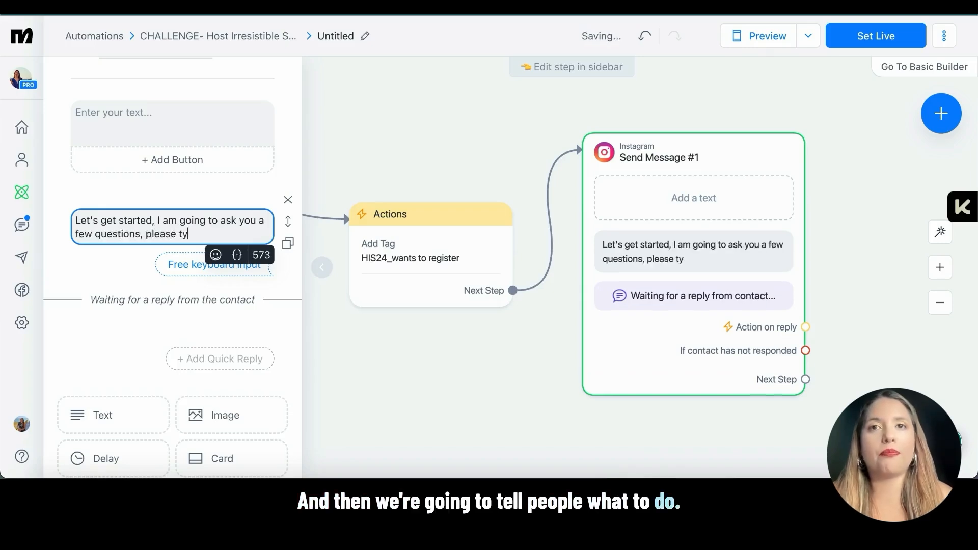
pyautogui.write('pe the answer')
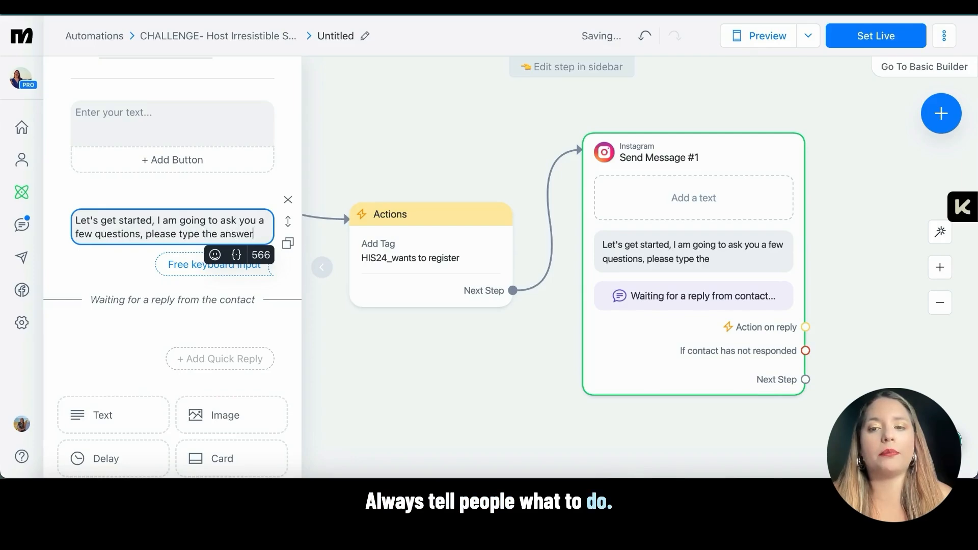
pyautogui.write('s as I ask')
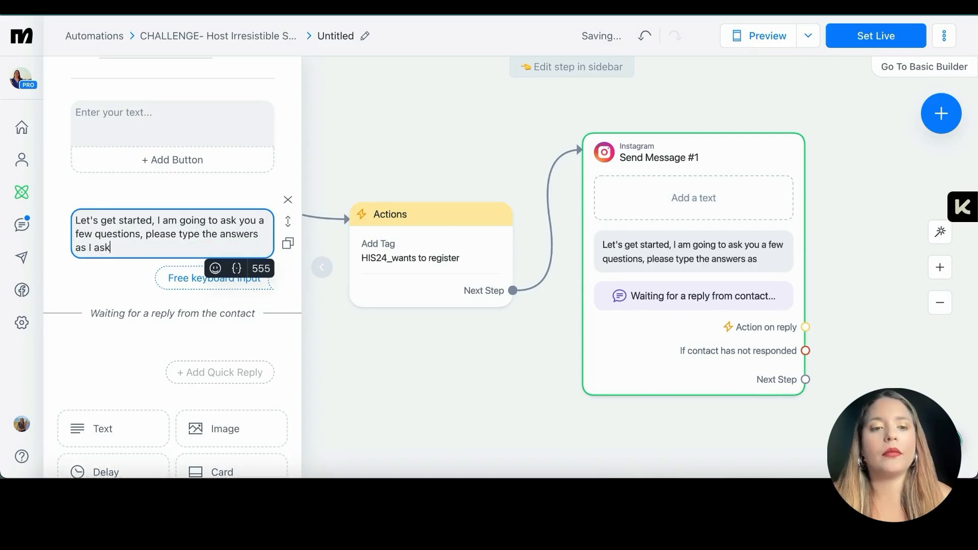
pyautogui.write(' tehm')
pyautogui.press('BackSpace')
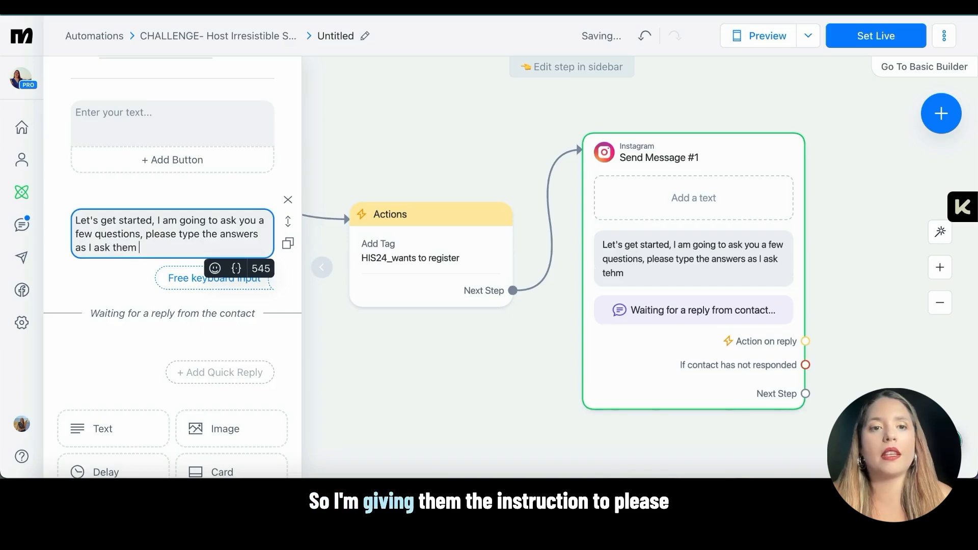
pyautogui.write('blwo')
pyautogui.press('BackSpace')
pyautogui.press('BackSpace')
pyautogui.press('BackSpace')
pyautogui.write('el')
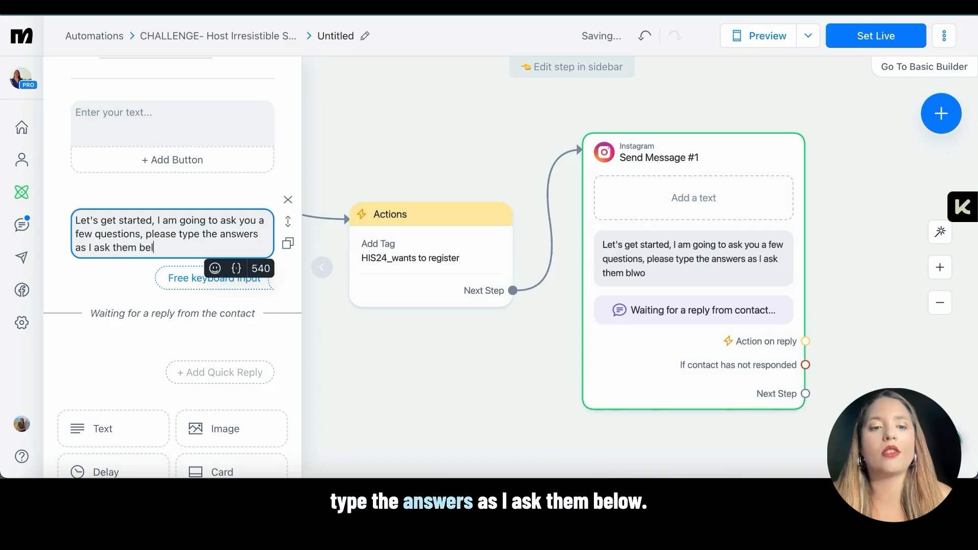
pyautogui.write('wo')
pyautogui.write('ow')
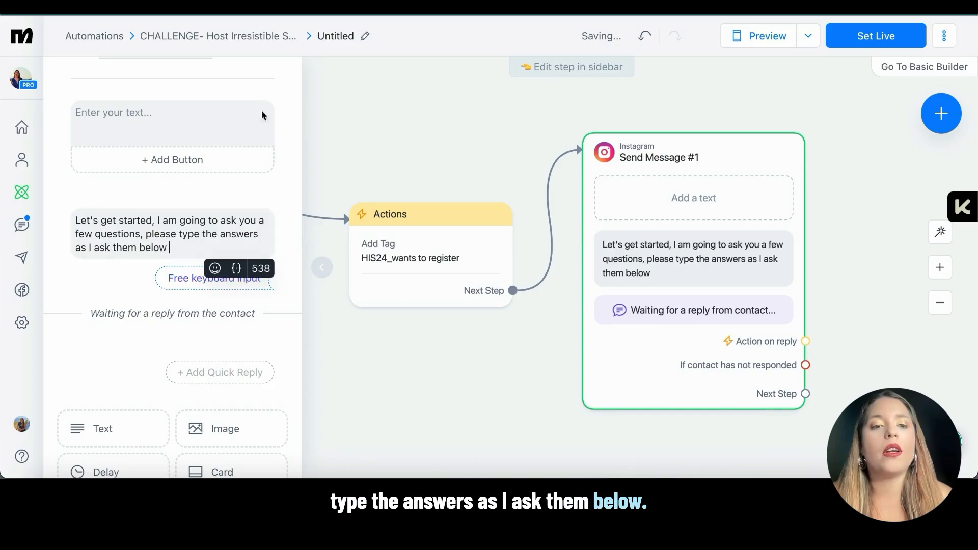
# - Append two pointing-down hand emojis and "Got it?" to the end of the question
pyautogui.click(730, 7)
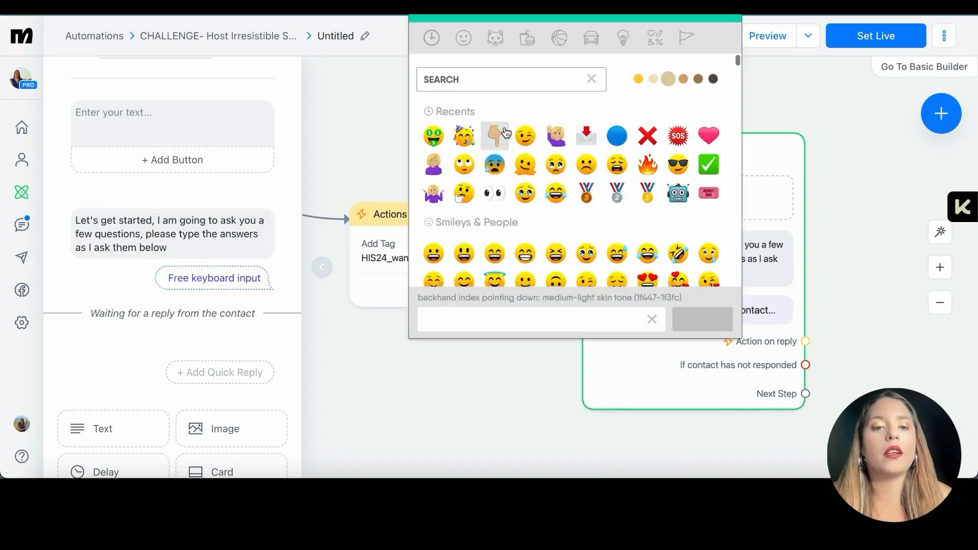
pyautogui.doubleClick(496, 134)
pyautogui.click(233, 246)
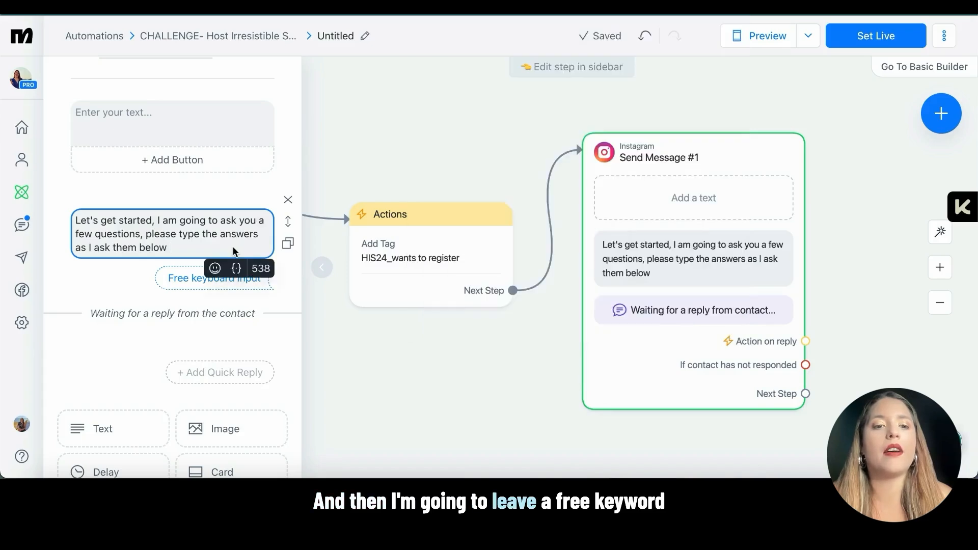
pyautogui.write('👇👇')
pyautogui.write('Got it?')
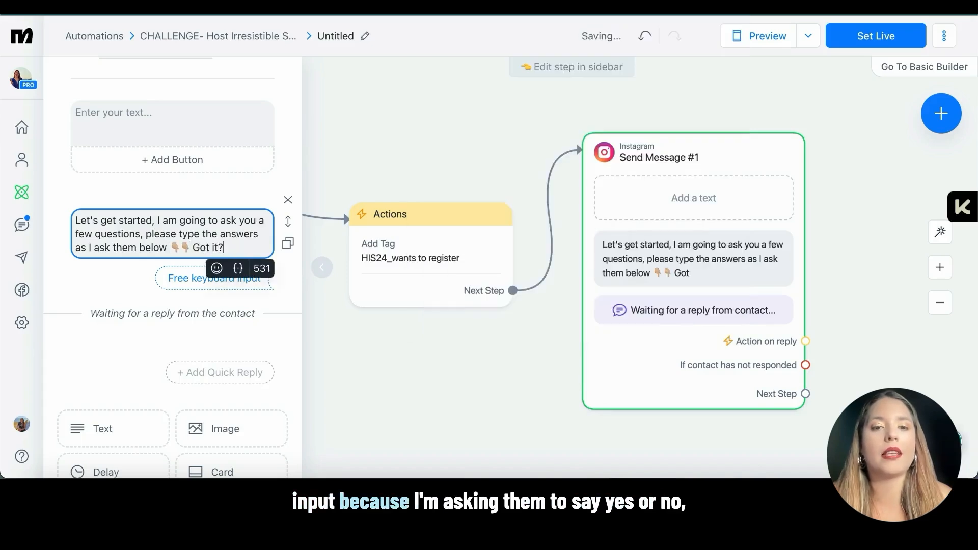
# - Review the reply type and custom field settings of the "Got it?" question's user input
pyautogui.click(191, 276)
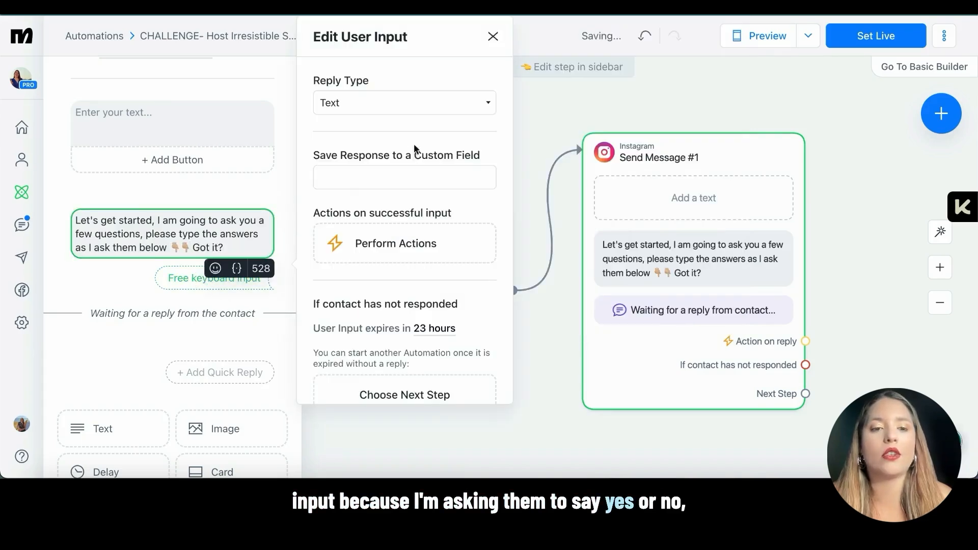
pyautogui.click(359, 173)
pyautogui.click(380, 147)
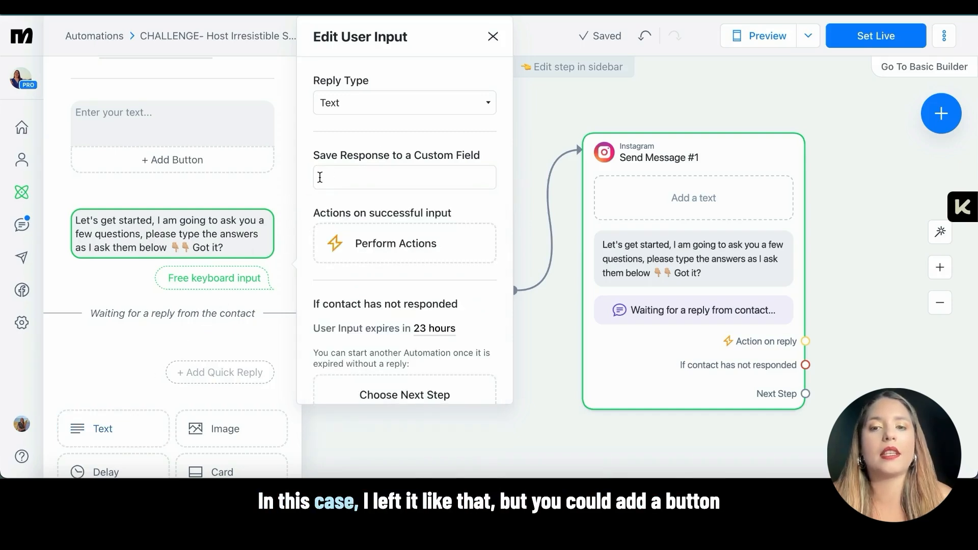
pyautogui.click(144, 348)
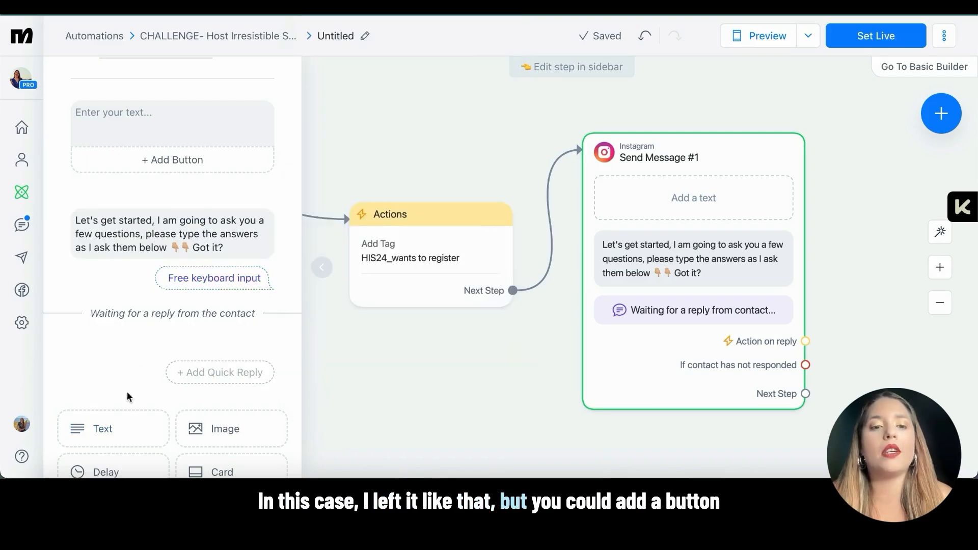
# - Add a text block reading "Cool cool!" after the first user input in the message
pyautogui.click(112, 437)
pyautogui.moveTo(514, 357); pyautogui.dragTo(429, 215)
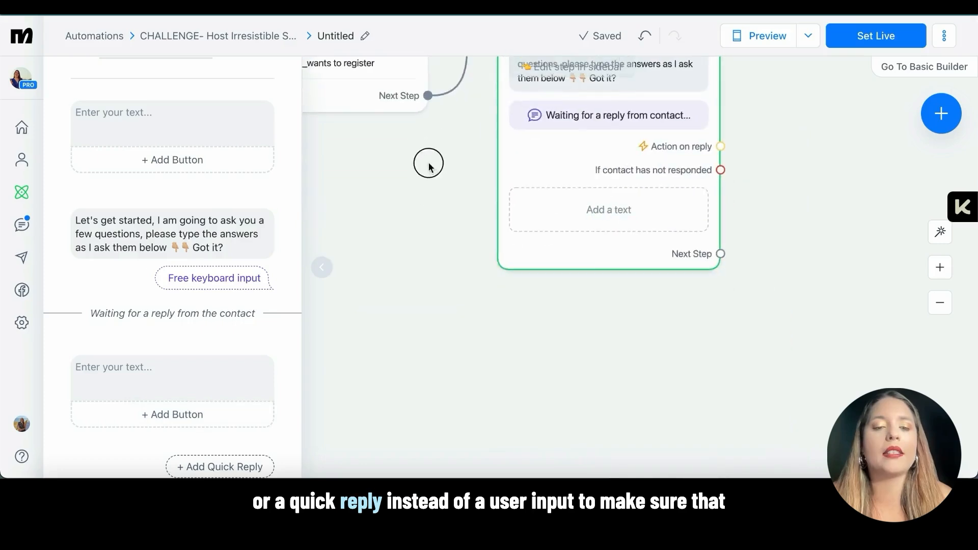
pyautogui.click(125, 373)
pyautogui.write('Cool')
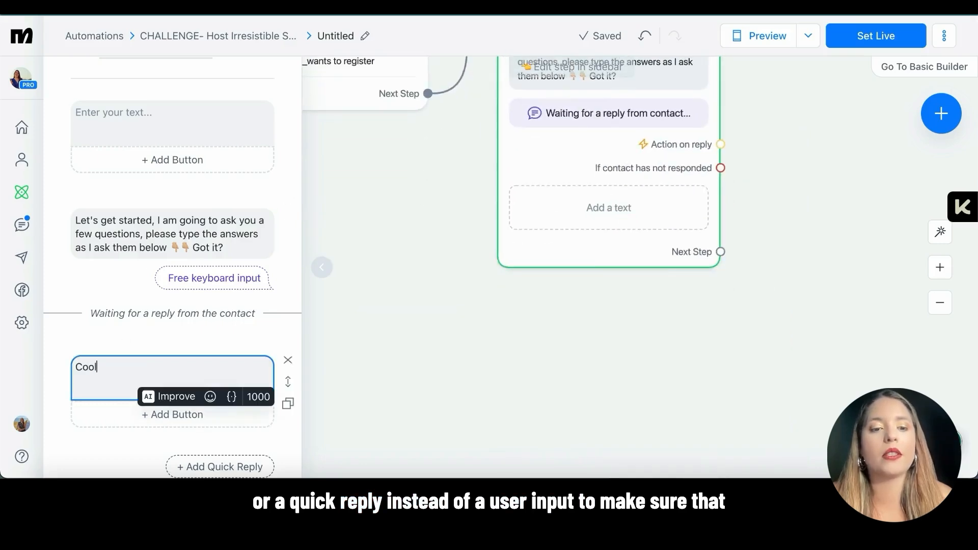
pyautogui.write(' cool!')
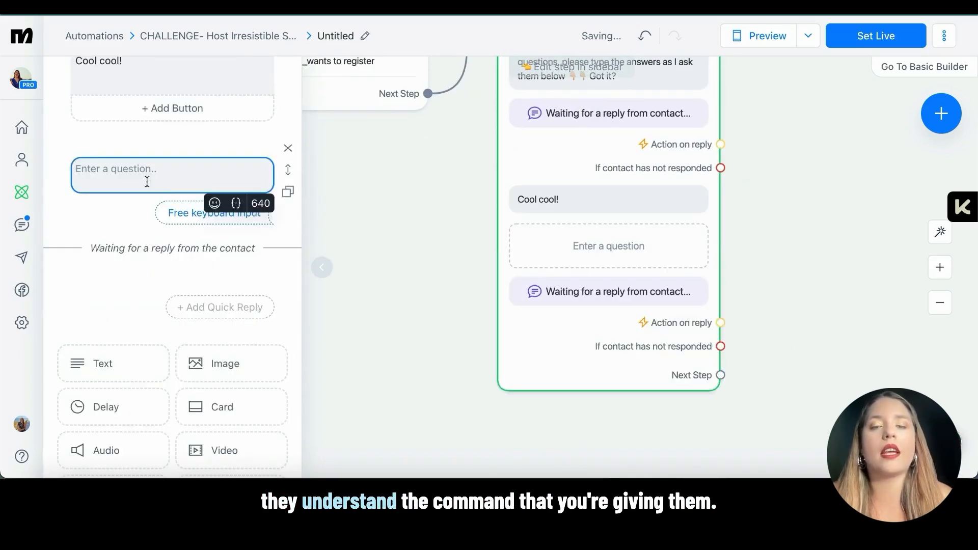
# - Enter "What's your First Name?" as the question of the user input following "Cool cool!"
pyautogui.click(147, 182)
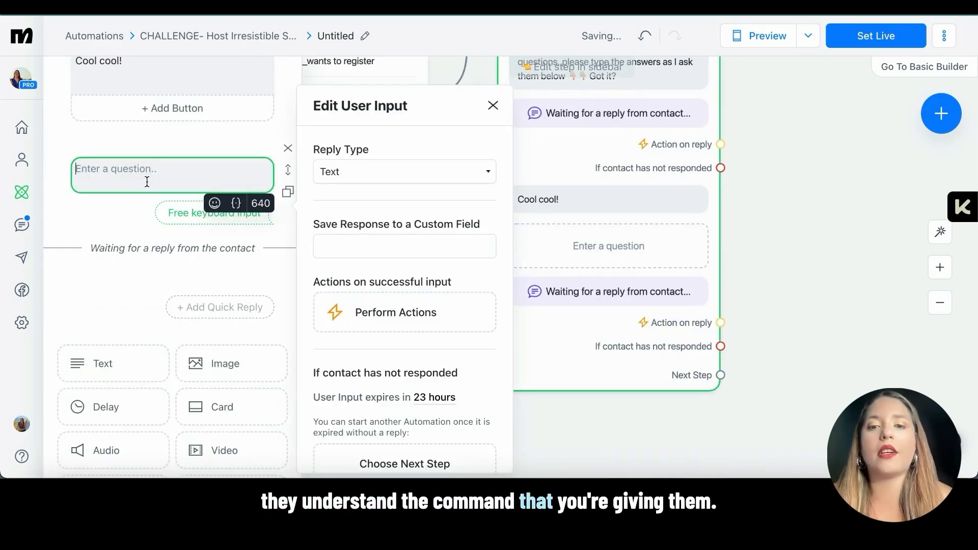
pyautogui.write('Waht')
pyautogui.press('BackSpace')
pyautogui.press('BackSpace')
pyautogui.press('BackSpace')
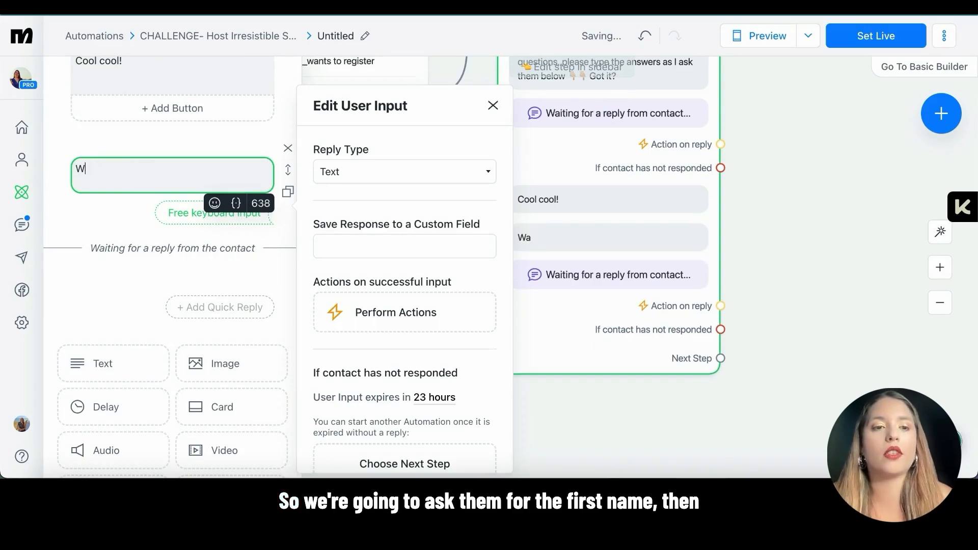
pyautogui.press('BackSpace')
pyautogui.write("What's yo")
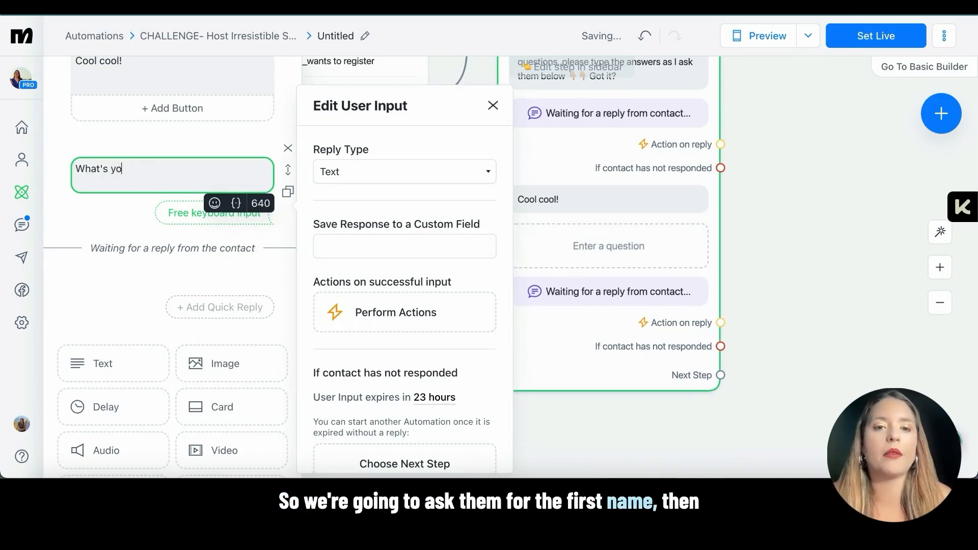
pyautogui.write('ur First na')
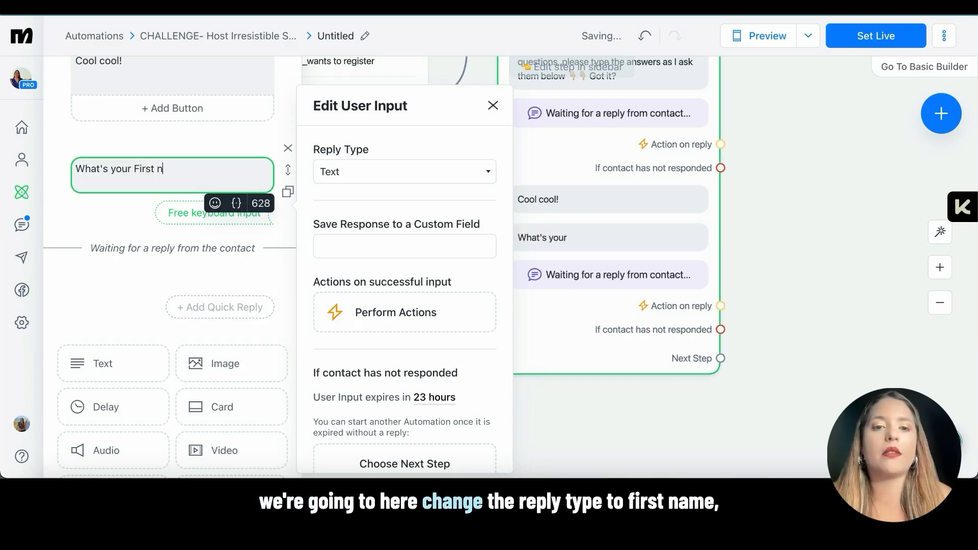
pyautogui.press('BackSpace')
pyautogui.press('BackSpace')
pyautogui.write('Name?')
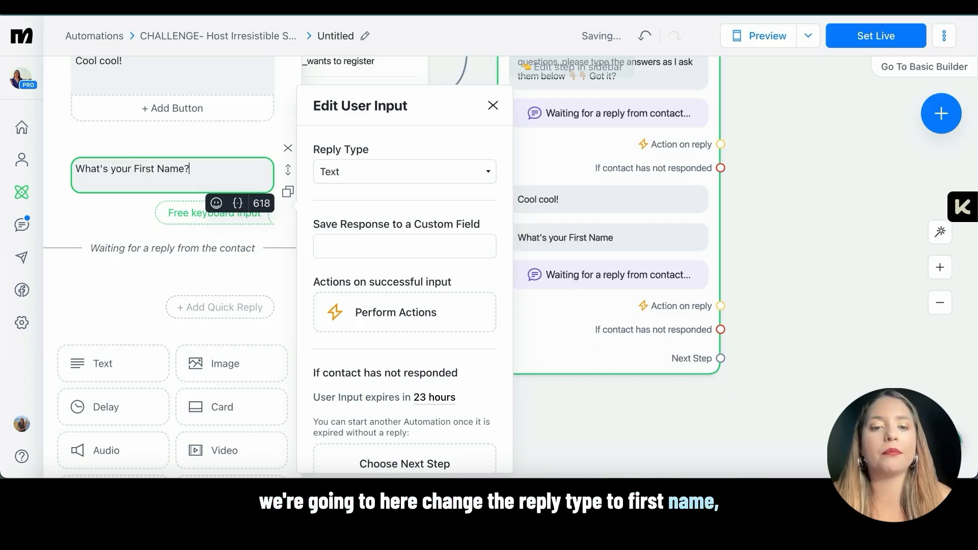
# - Set the reply type of the "What's your First Name?" question to First name
pyautogui.click(372, 168)
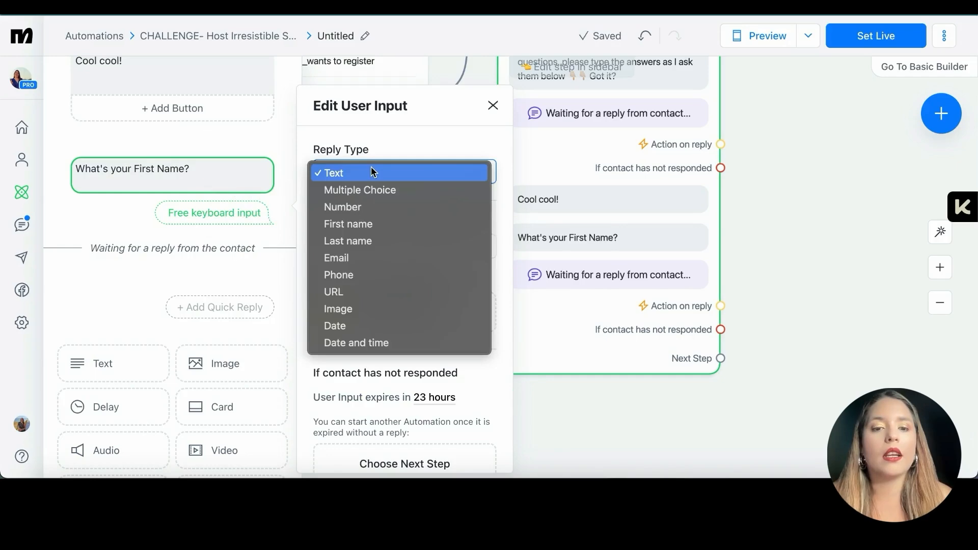
pyautogui.click(377, 225)
pyautogui.scroll(-5, 377, 225)
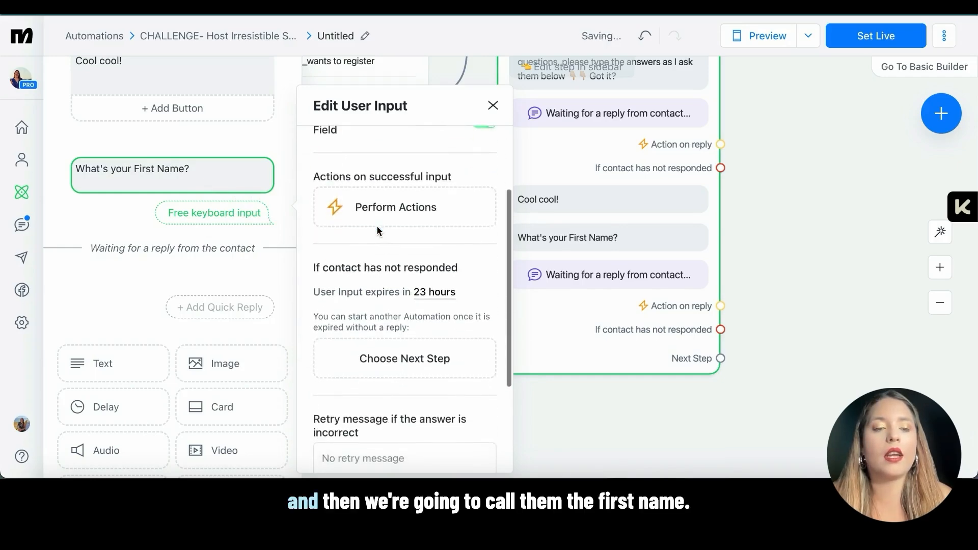
pyautogui.scroll(-1, 347, 244)
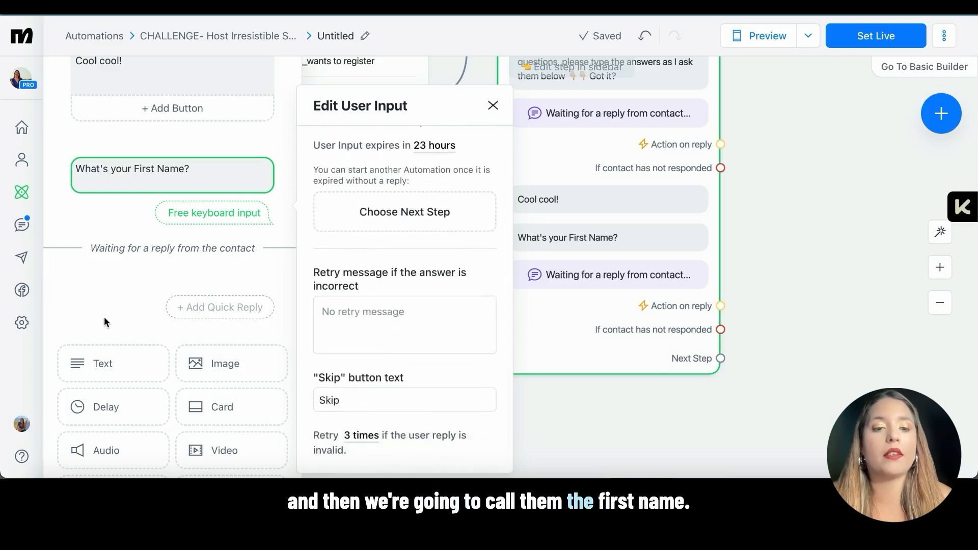
pyautogui.click(129, 305)
# - Add a text block reading "Nice to meet you" followed by the First Name system field and "!!" after the first name question
pyautogui.click(98, 364)
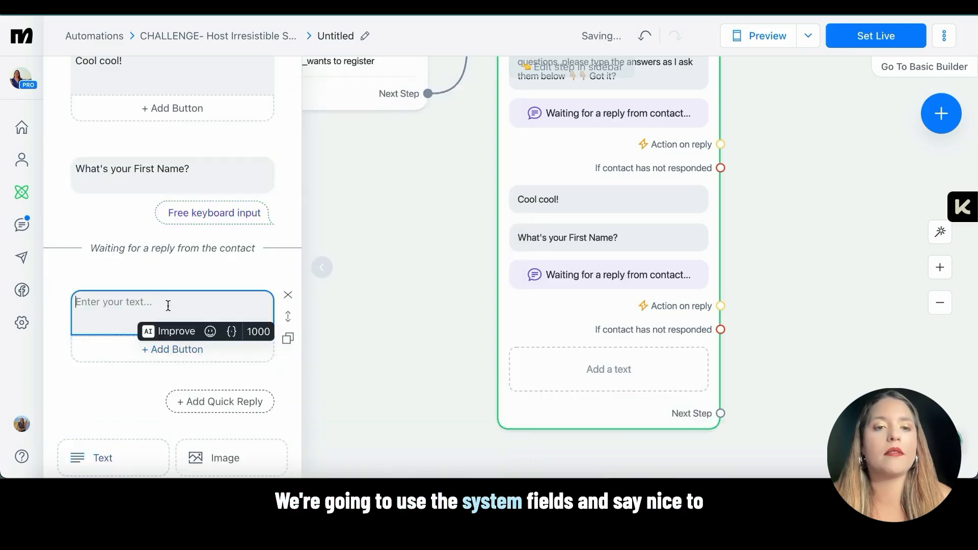
pyautogui.write('Nice to meet')
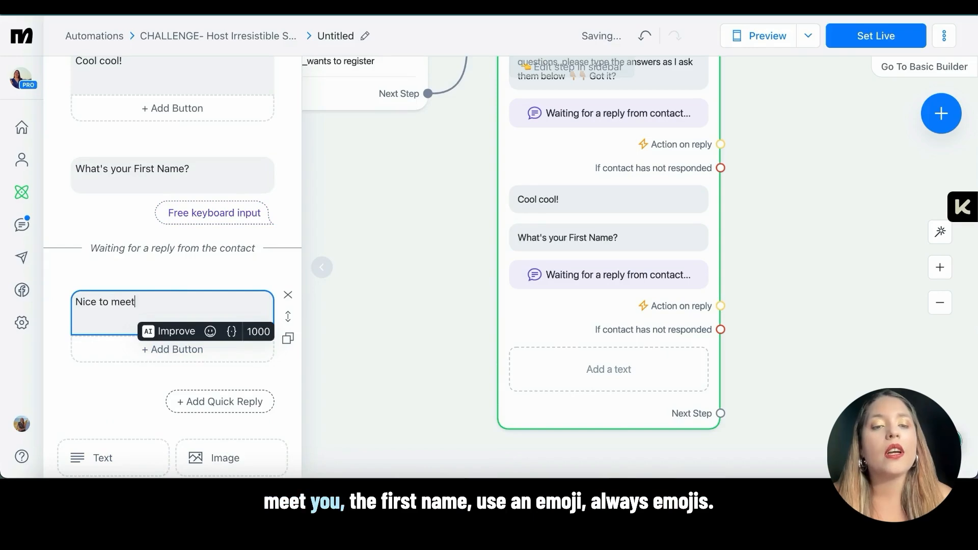
pyautogui.write(' you')
pyautogui.click(237, 335)
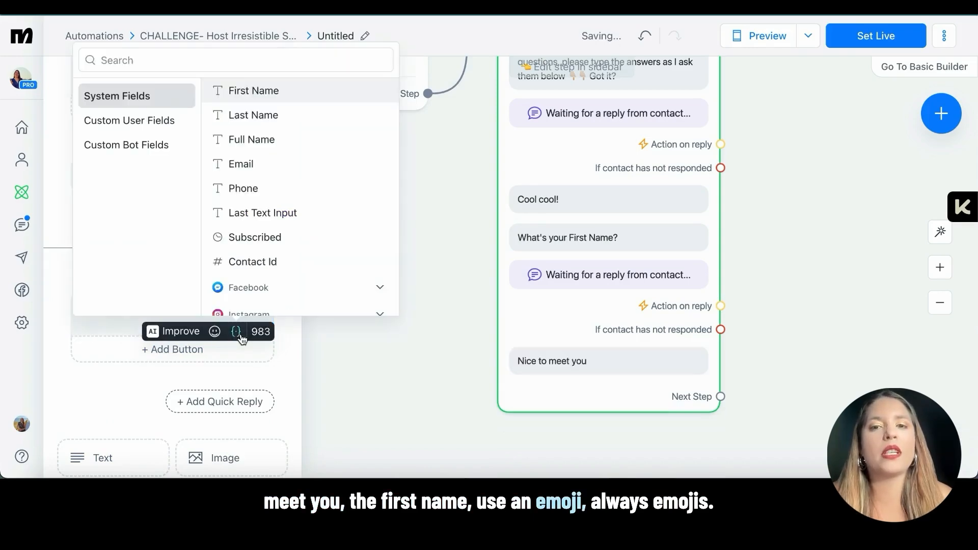
pyautogui.click(285, 90)
pyautogui.scroll(-2, 169, 262)
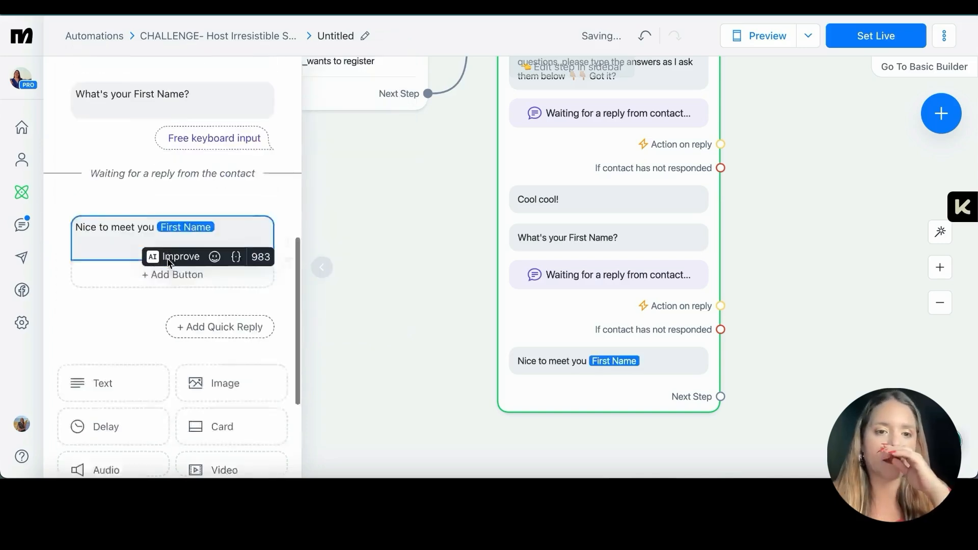
pyautogui.scroll(-1, 169, 262)
pyautogui.write('!! ')
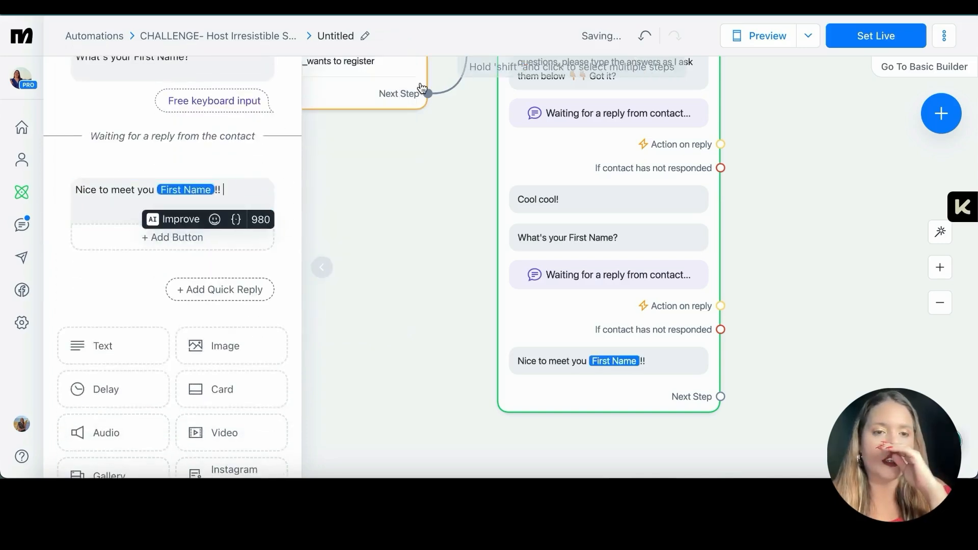
pyautogui.write('I a')
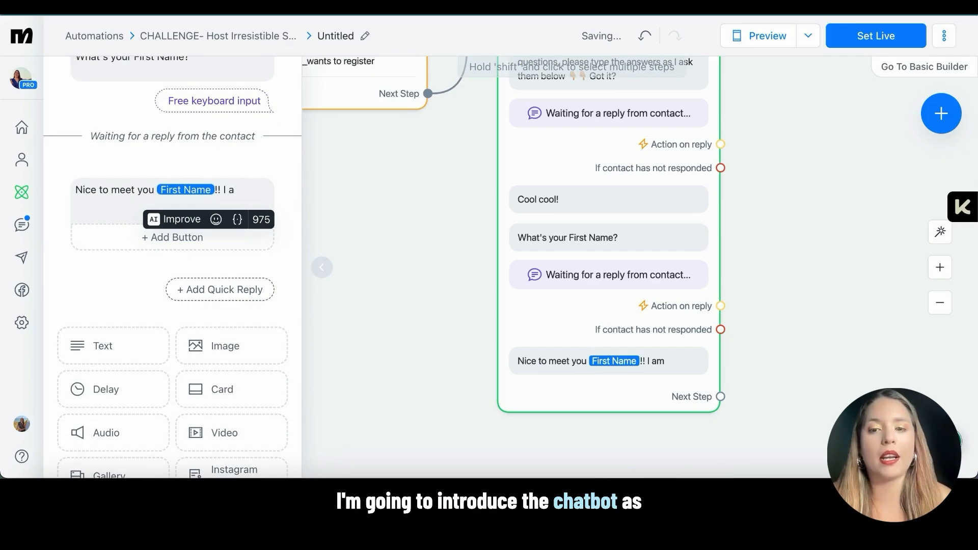
pyautogui.write('m My fri')
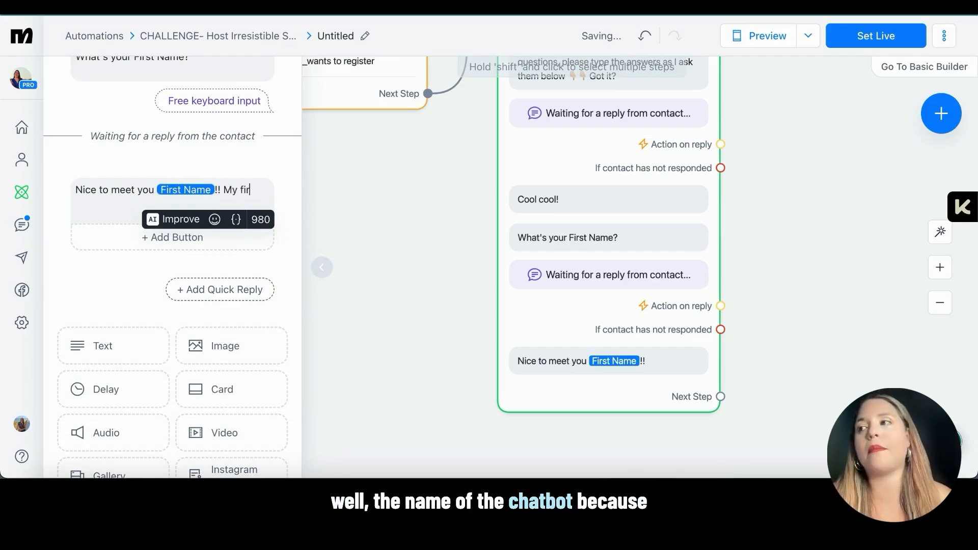
pyautogui.press('BackSpace')
pyautogui.press('BackSpace')
pyautogui.press('BackSpace')
pyautogui.press('BackSpace')
pyautogui.press('BackSpace')
pyautogui.press('BackSpace')
pyautogui.press('BackSpace')
# - Replace the "!!" after the First Name field with ", I'm", the host's first name, "but you can call me" and the host's nickname
pyautogui.press('BackSpace')
pyautogui.press('BackSpace')
pyautogui.write(', ')
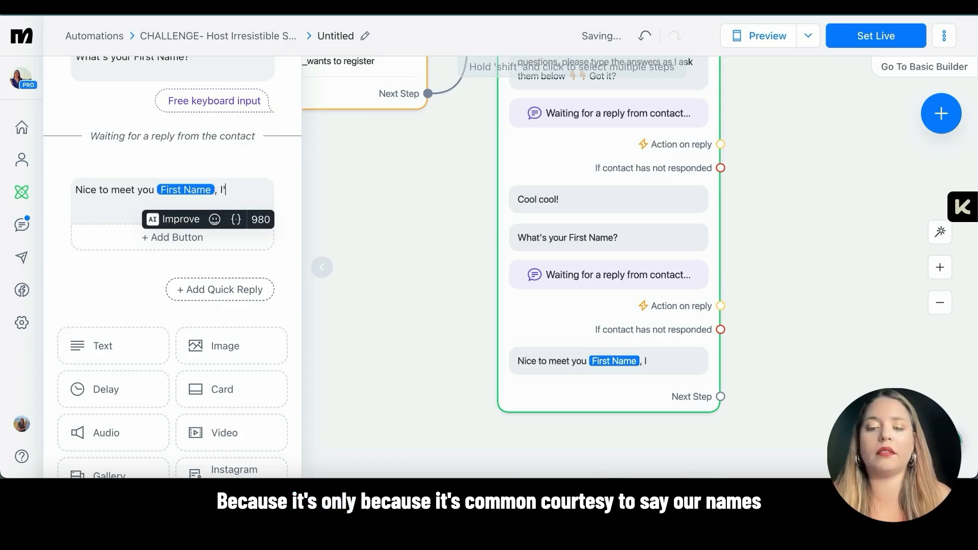
pyautogui.write("I'm Katerin")
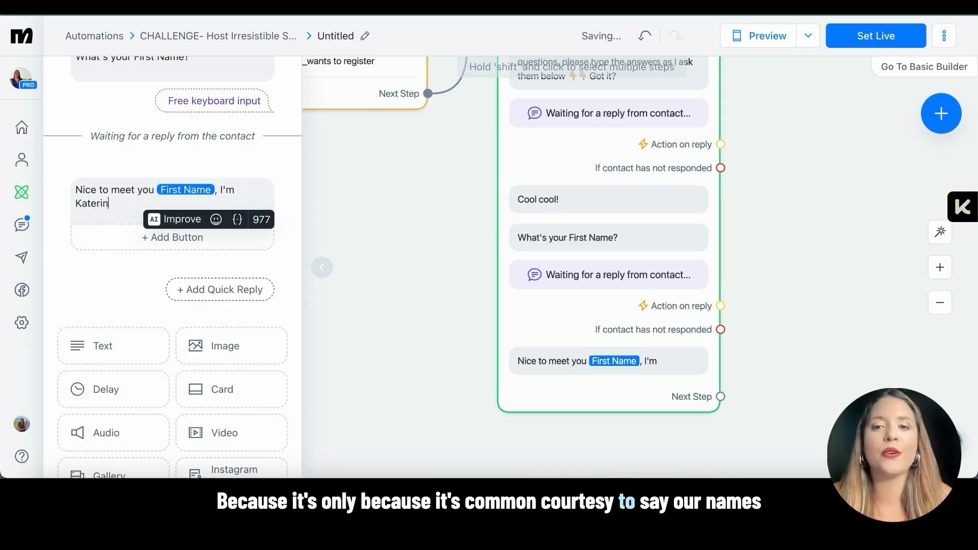
pyautogui.write('a but you can call me ')
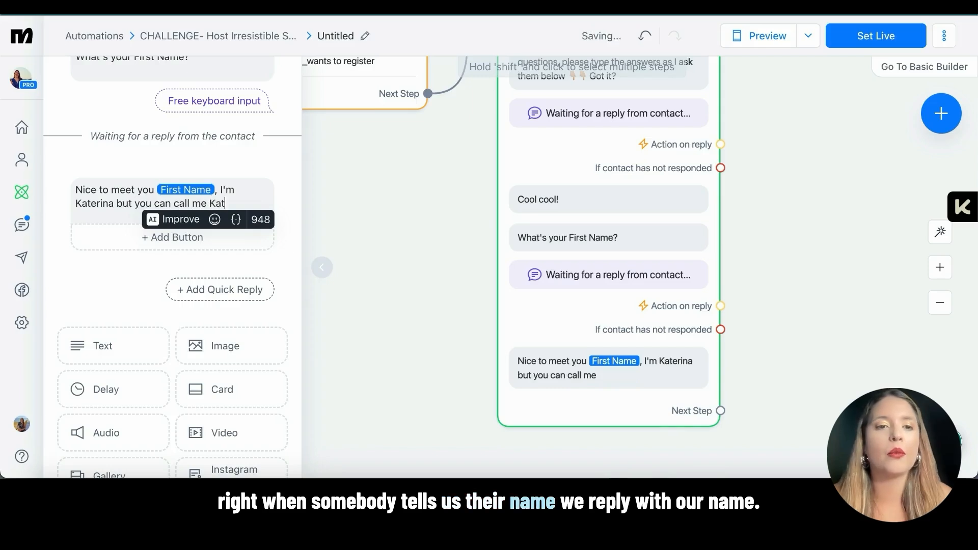
pyautogui.write('Kat')
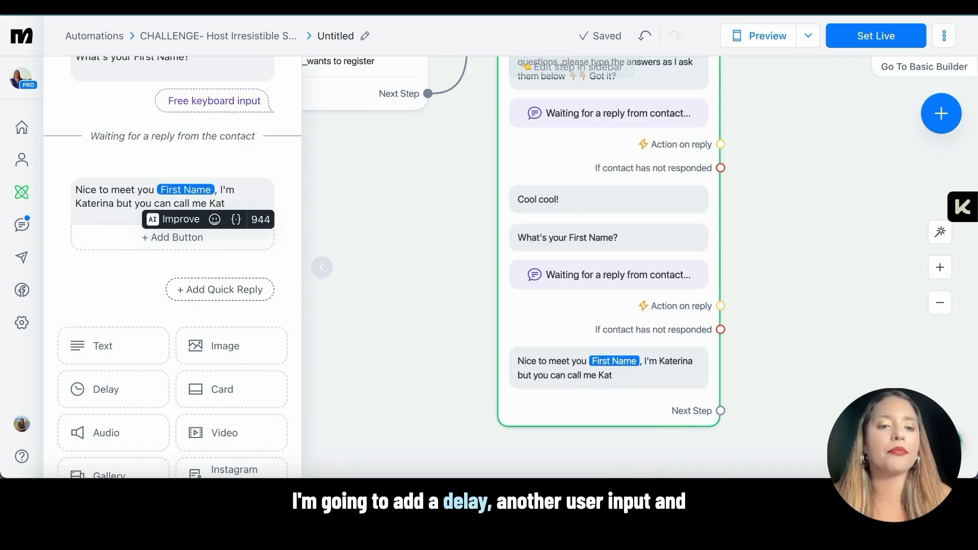
# - Append a copied 😉 emoji to the end of the "Nice to meet you" text
pyautogui.click(729, 7)
pyautogui.click(527, 135)
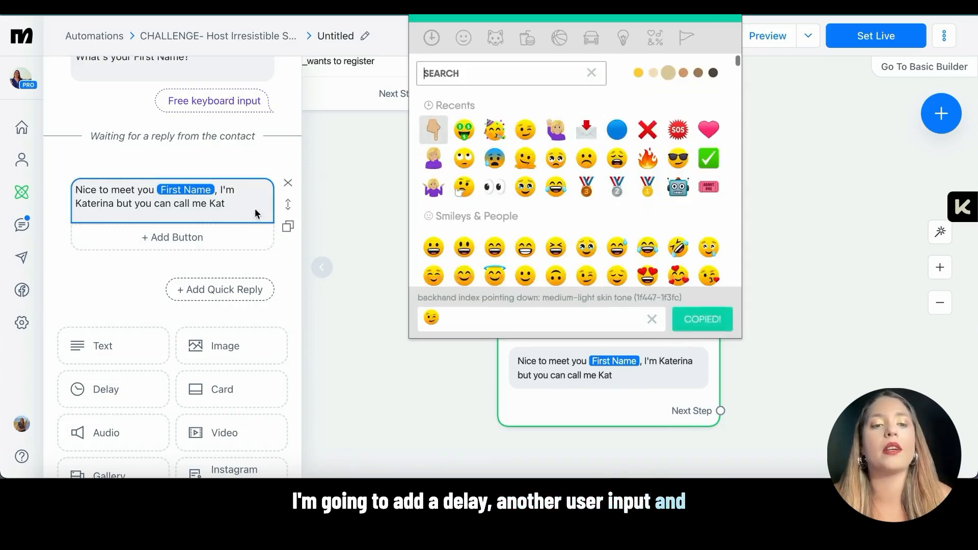
pyautogui.click(256, 214)
pyautogui.write('😉')
# - Add a 3-second delay and a user input asking "What's your Last Name?" after the introduction text
pyautogui.scroll(-3, 112, 297)
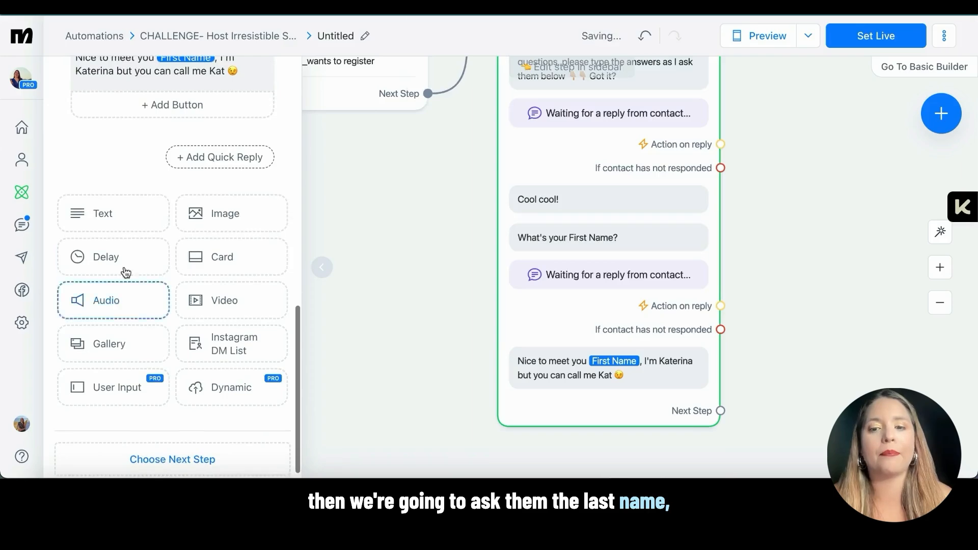
pyautogui.click(125, 272)
pyautogui.click(124, 402)
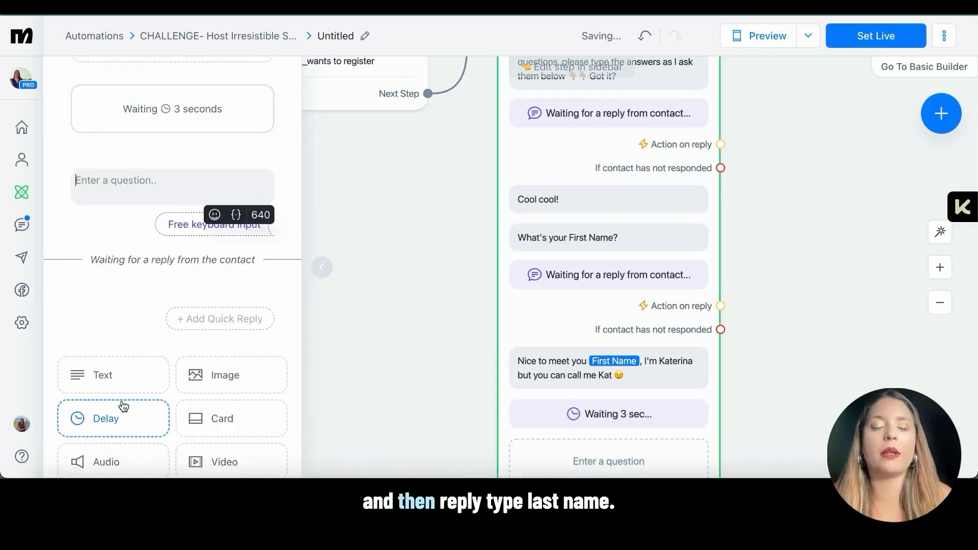
pyautogui.write("What's yo")
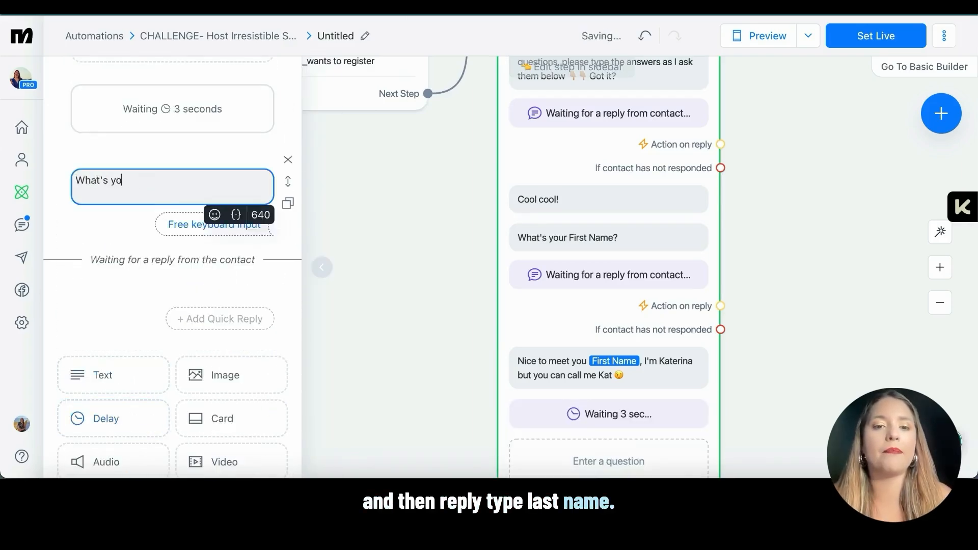
pyautogui.write('ur Last Name?')
# - Set the reply type of the "What's your Last Name?" question to Last name
pyautogui.click(166, 229)
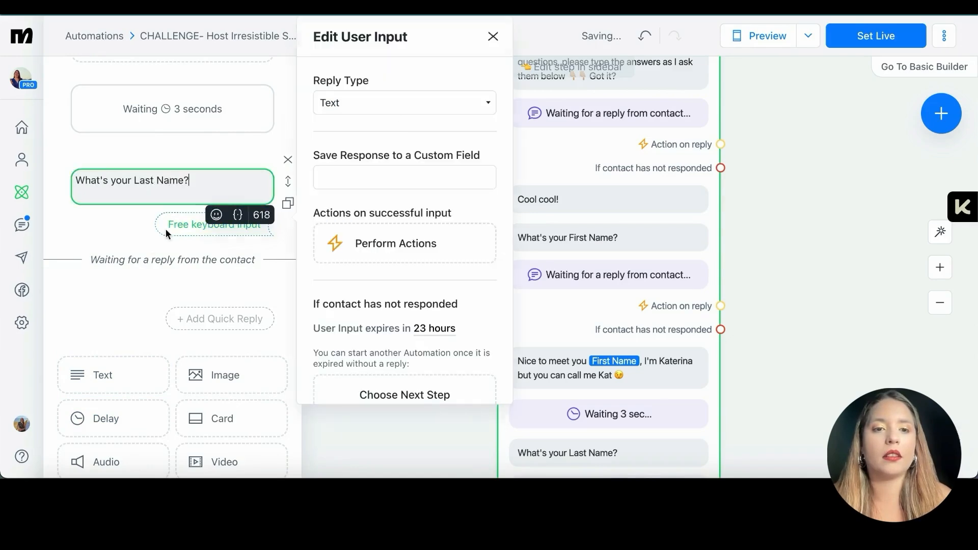
pyautogui.click(408, 108)
pyautogui.click(374, 171)
# - Add a text block after the last name question reading "Thanks, that's" followed by the Last Name system field
pyautogui.click(104, 381)
pyautogui.write("Thanks, that's")
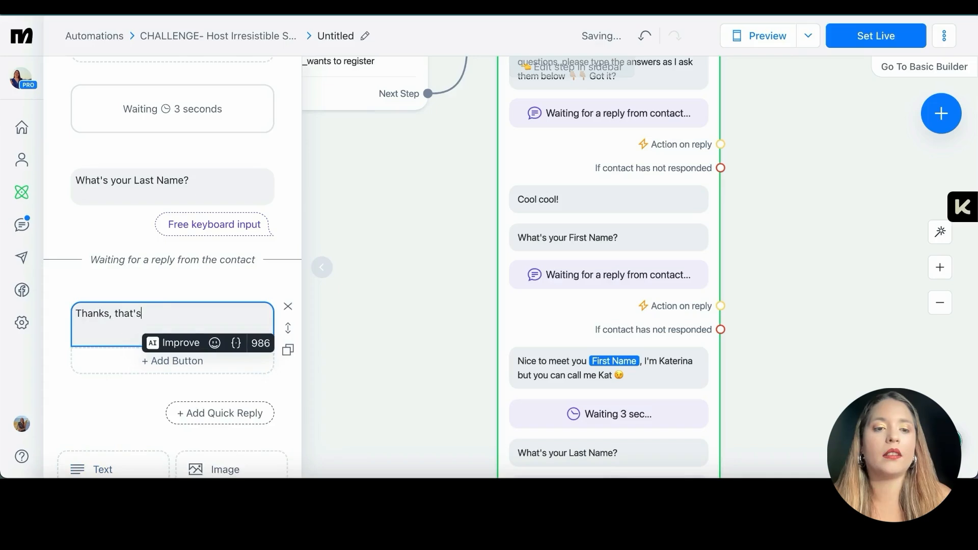
pyautogui.click(236, 343)
pyautogui.click(253, 126)
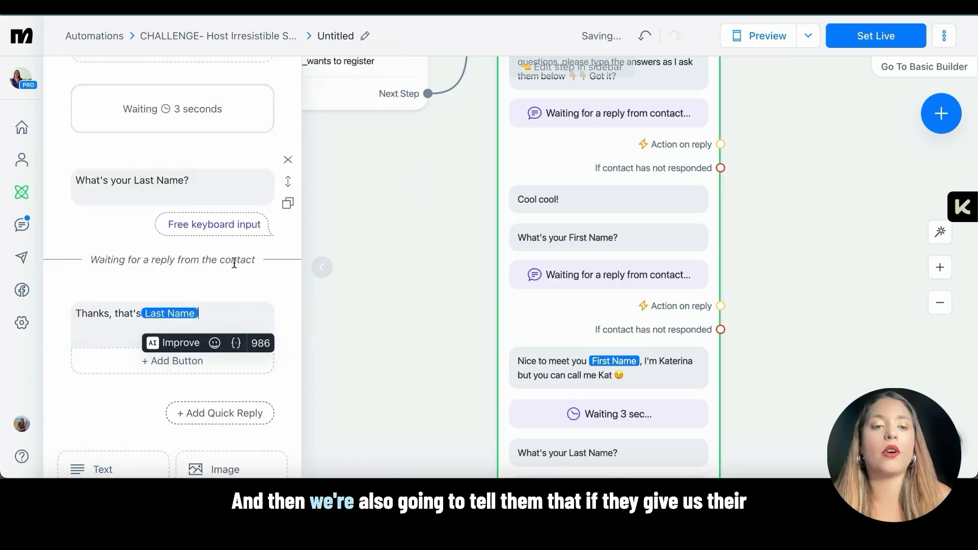
# - Shorten the new text block to "Thanks!", removing ", that's" and the Last Name field
pyautogui.click(142, 312)
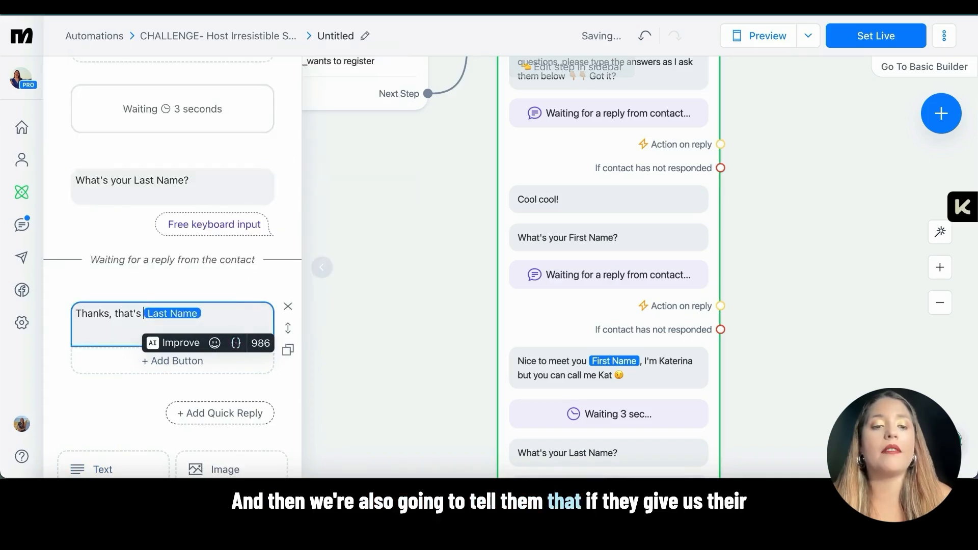
pyautogui.press('BackSpace')
pyautogui.press('BackSpace')
pyautogui.press('BackSpace')
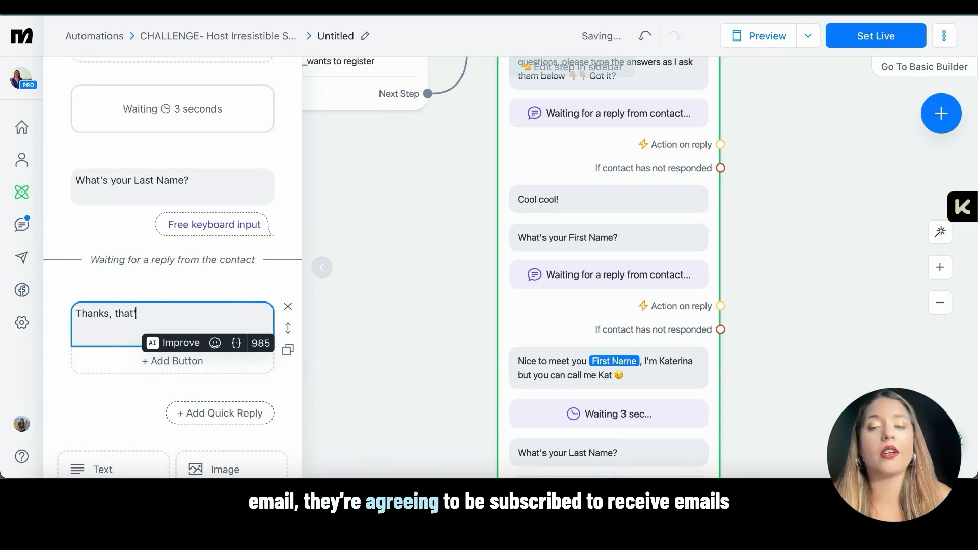
pyautogui.press('BackSpace')
pyautogui.press('BackSpace')
pyautogui.press('BackSpace')
pyautogui.press('BackSpace')
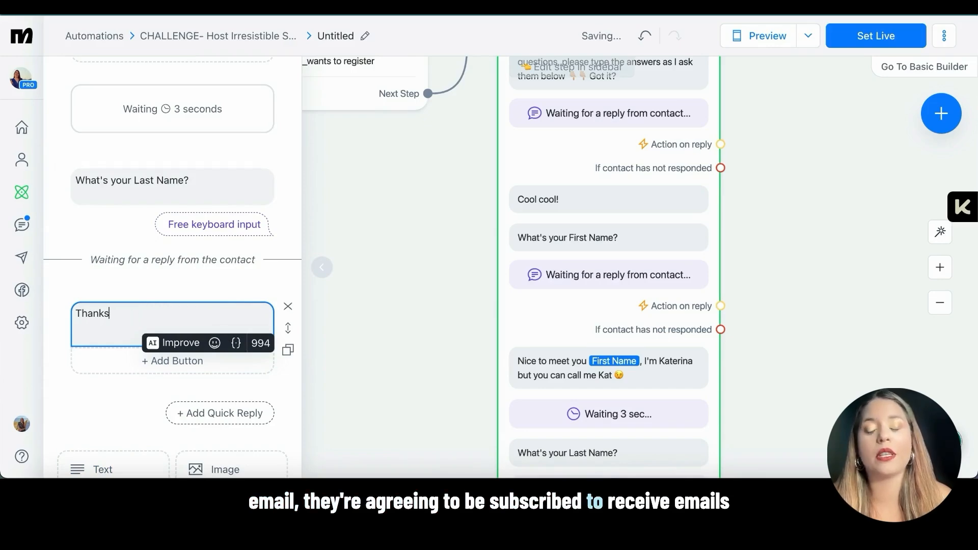
# - Add a user input block below the "Thanks!" text
pyautogui.scroll(-3, 253, 299)
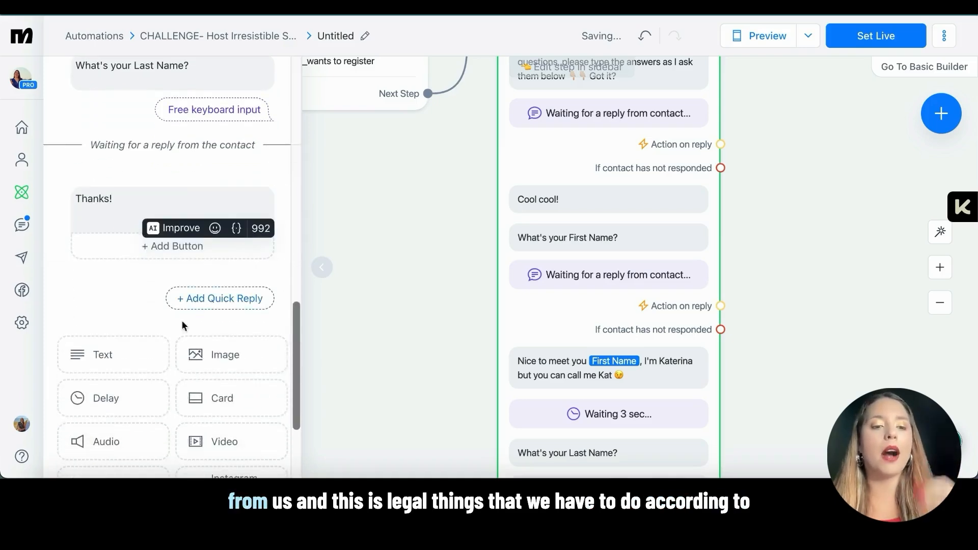
pyautogui.scroll(-2, 154, 317)
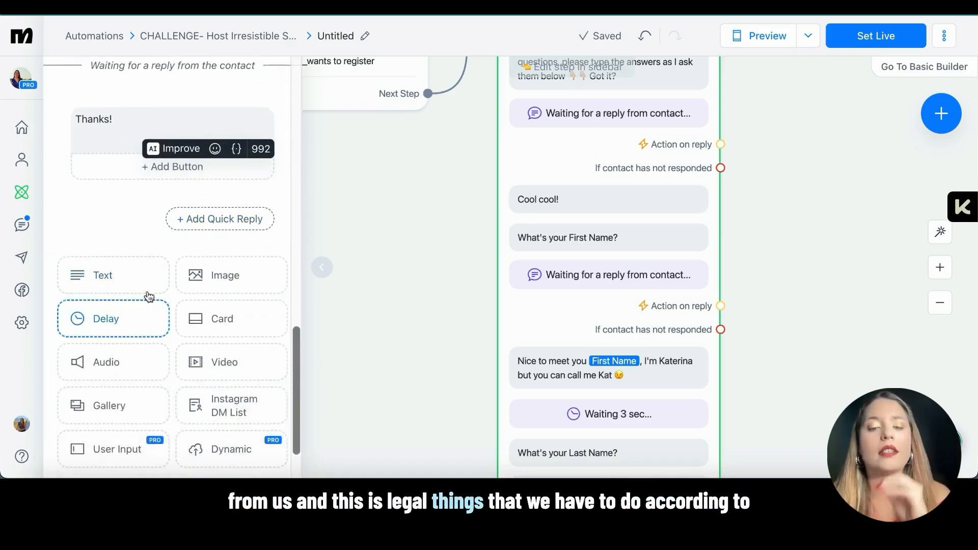
pyautogui.click(129, 446)
pyautogui.click(155, 225)
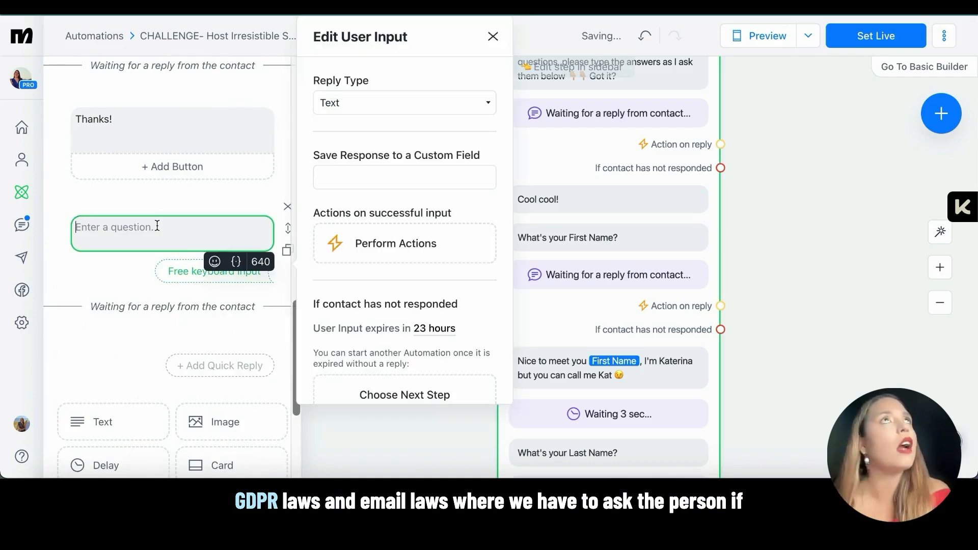
# - Extend the "Thanks!" text to read "Thanks! To complete the registration I got one more question..."
pyautogui.click(161, 115)
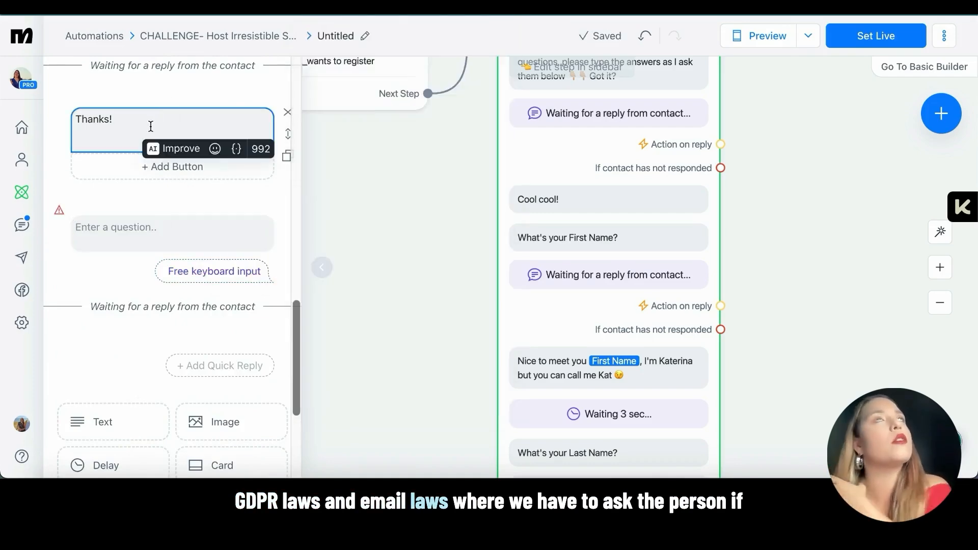
pyautogui.write('To ')
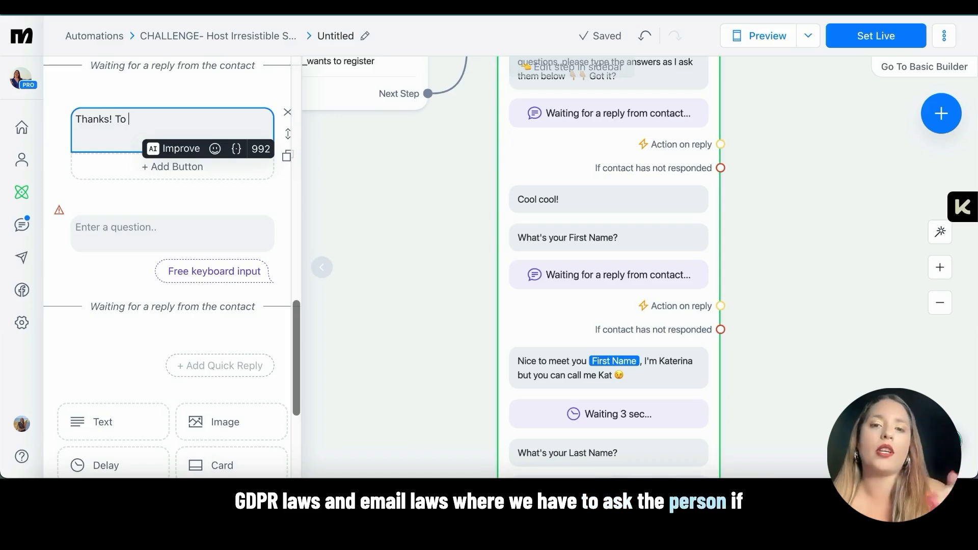
pyautogui.write('complete the rei')
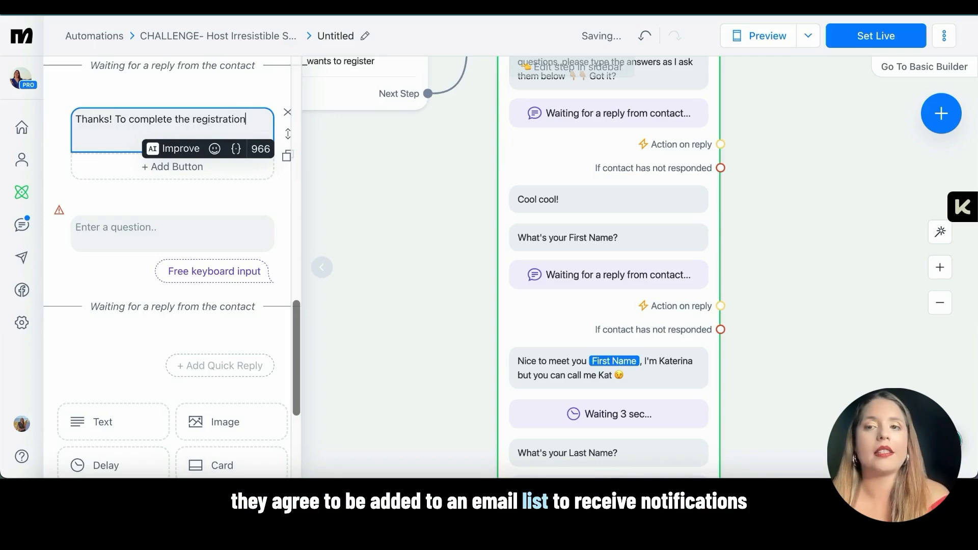
pyautogui.write('istration I go')
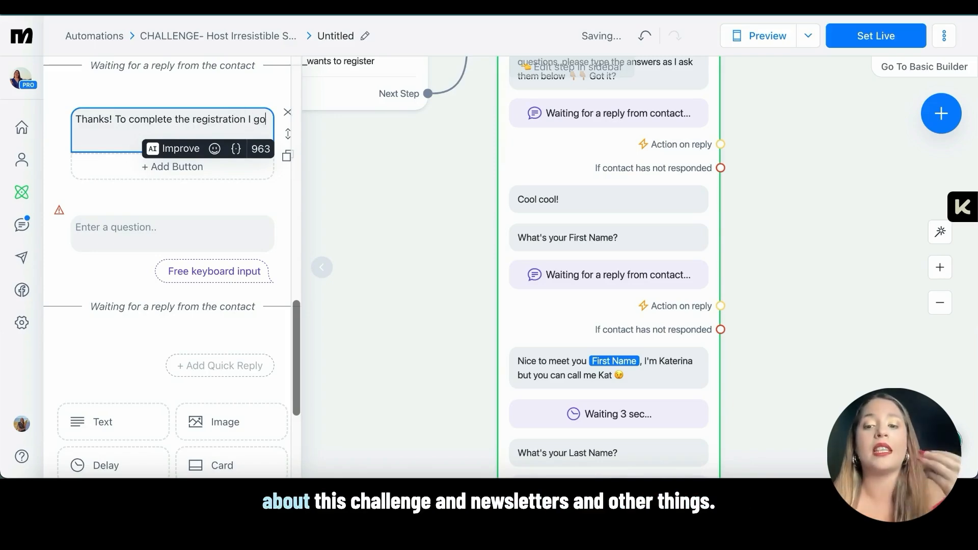
pyautogui.write('t one more ')
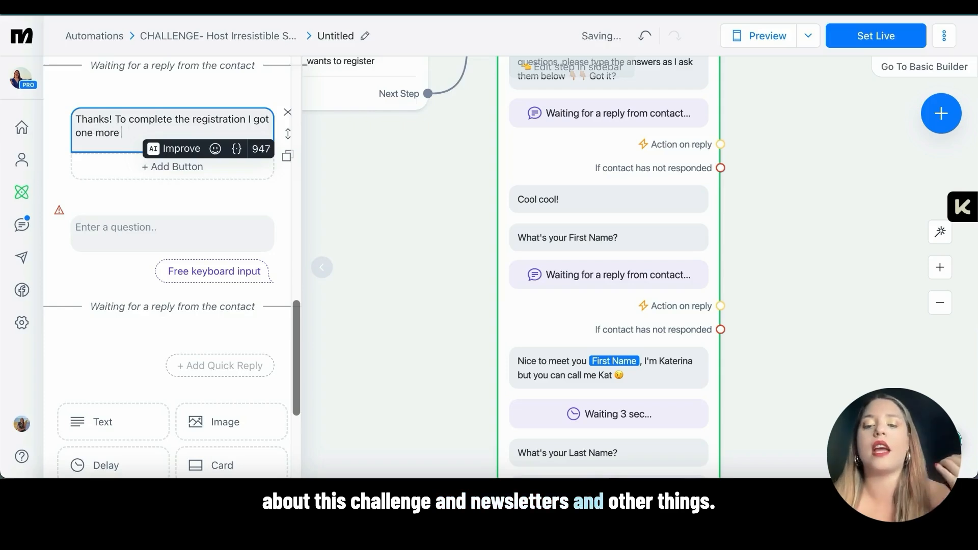
pyautogui.write('questio')
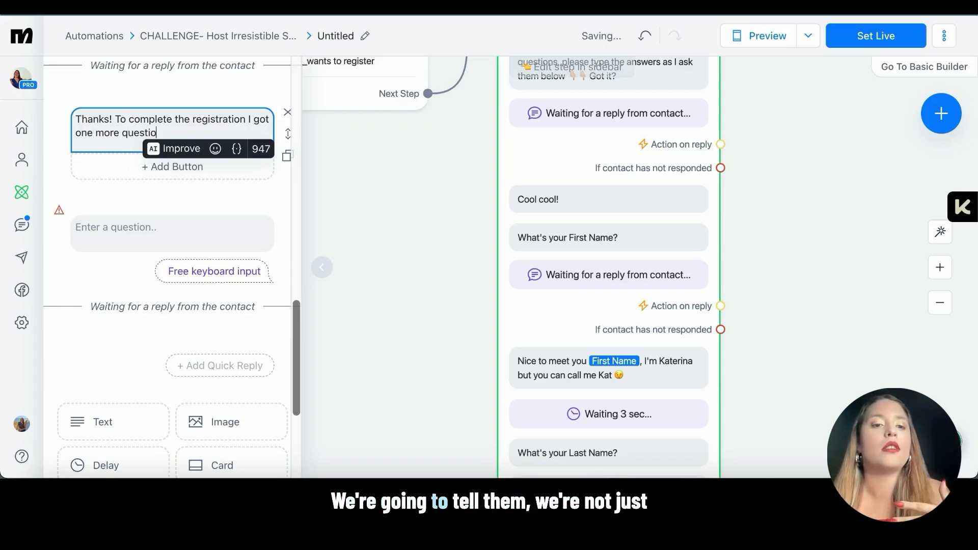
pyautogui.write('n...')
# - Enter "What's your email address?" as the question of the user input below the "Thanks!" text
pyautogui.click(136, 231)
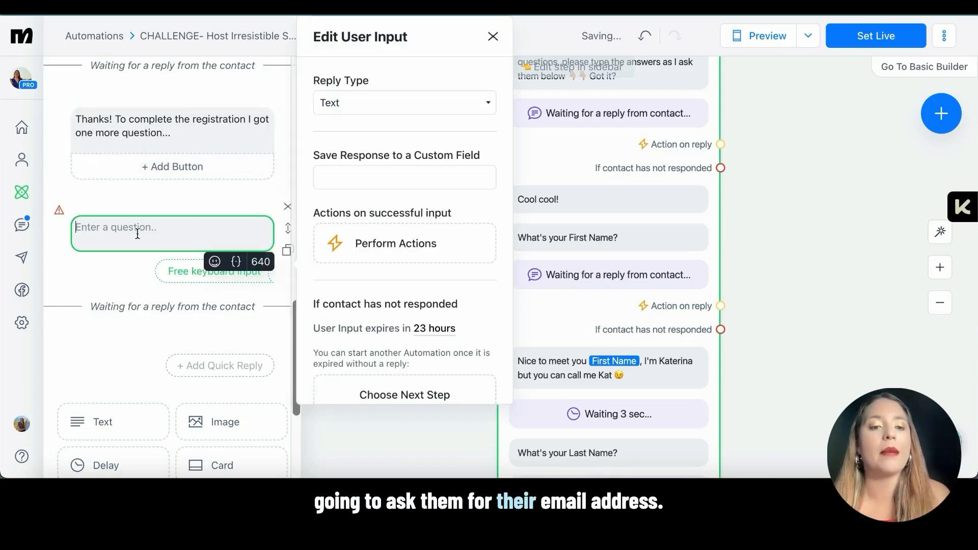
pyautogui.write("What's Y")
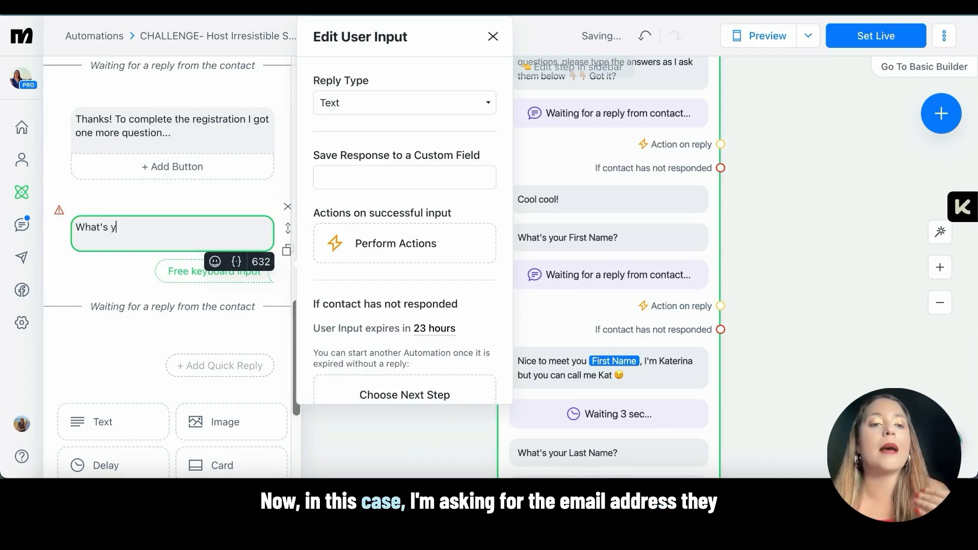
pyautogui.write('our email ad')
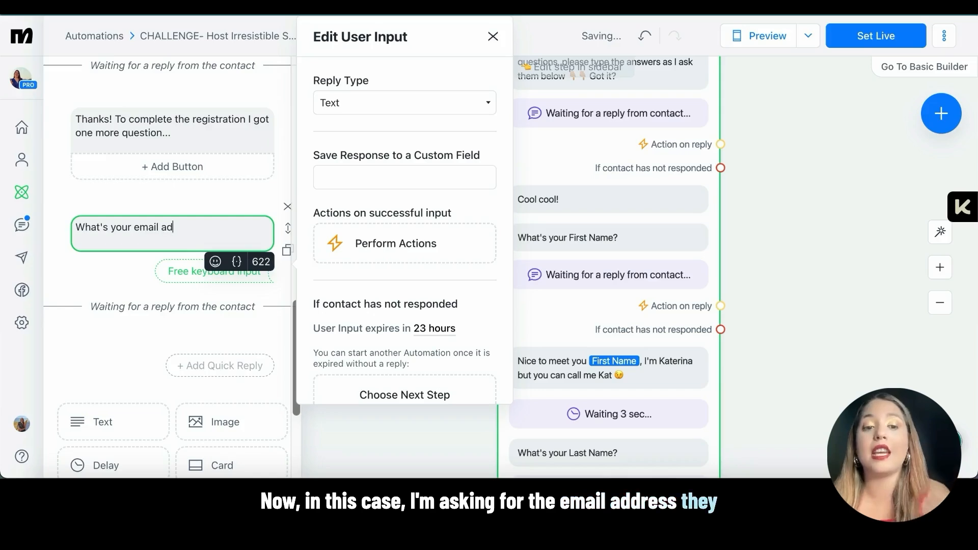
pyautogui.write('dress?')
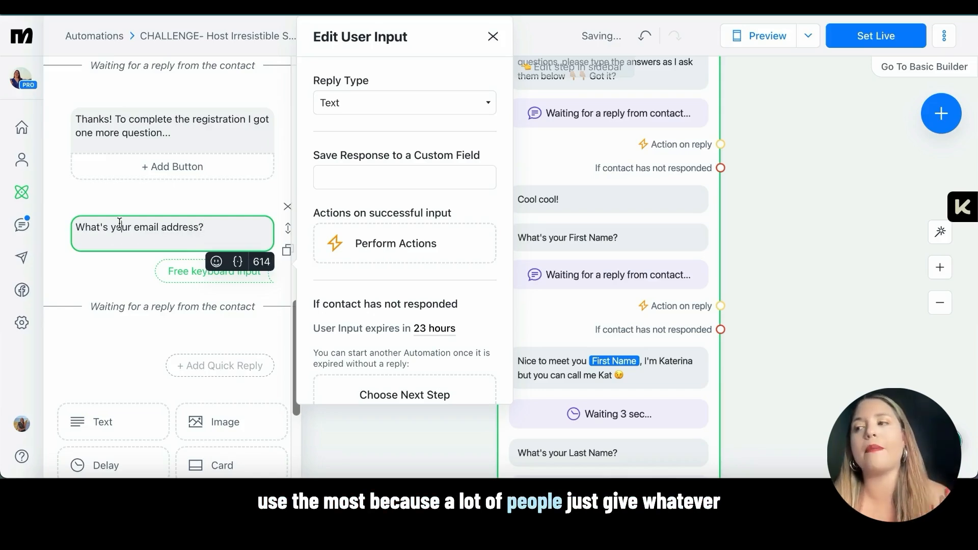
# - Reword the email question to "What's the email address you use most?"
pyautogui.doubleClick(121, 227)
pyautogui.write('the email address y')
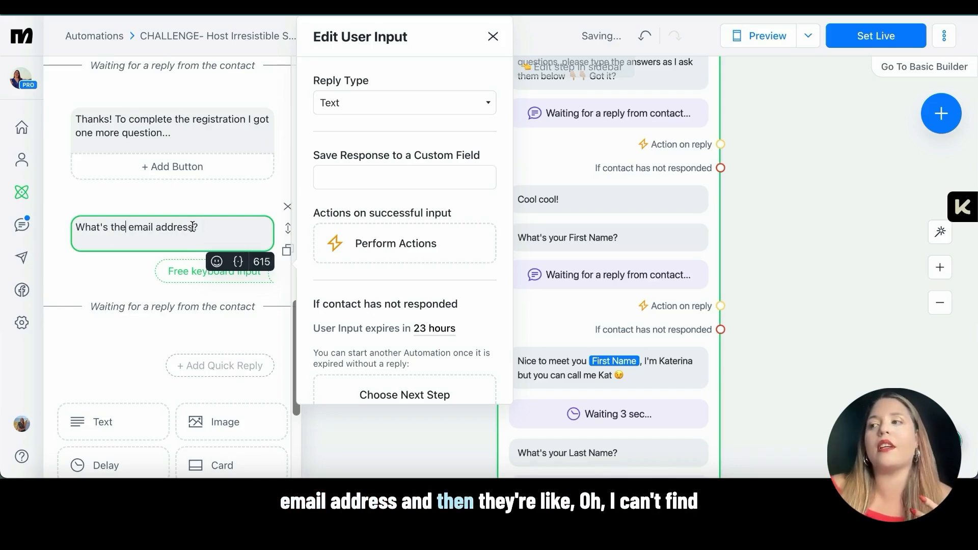
pyautogui.write('ou use ')
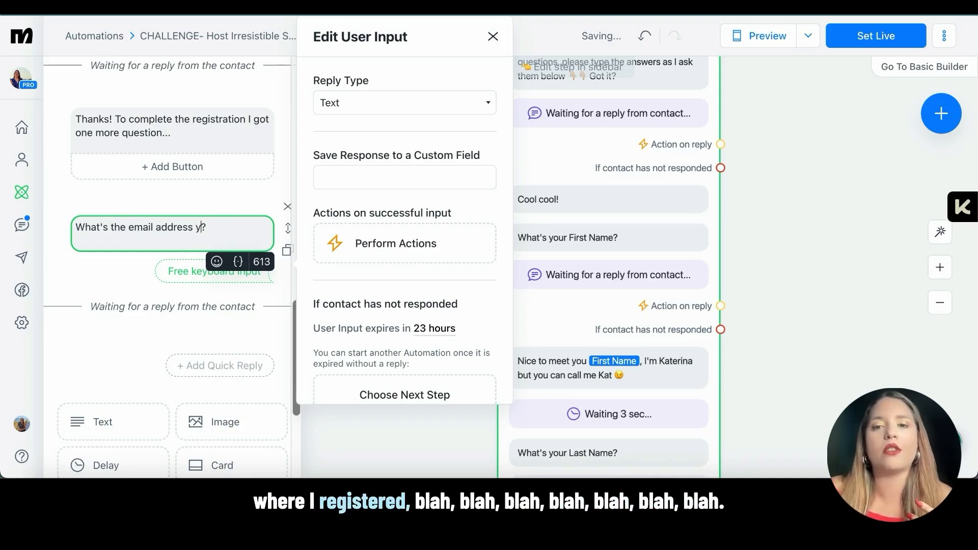
pyautogui.write('most? ')
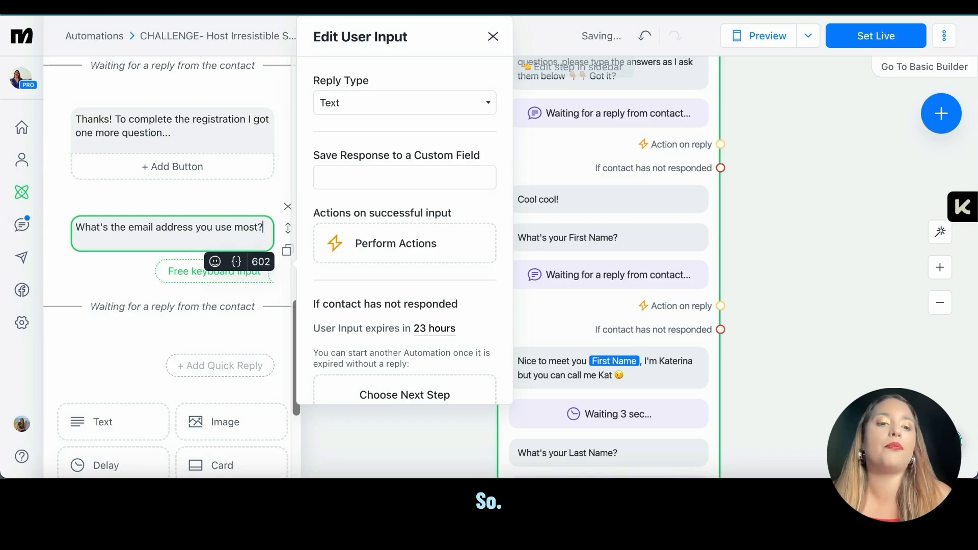
# - Below the email question, add "(by replying you agree to be added to Anna Andrea Digital Email list to receive emails about the challenge and future events)"
pyautogui.write('(')
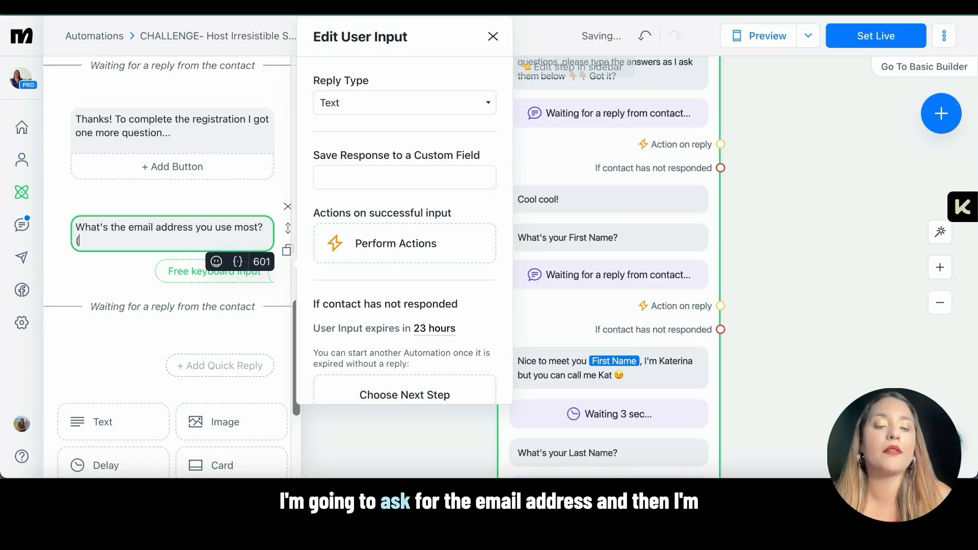
pyautogui.write('by replying')
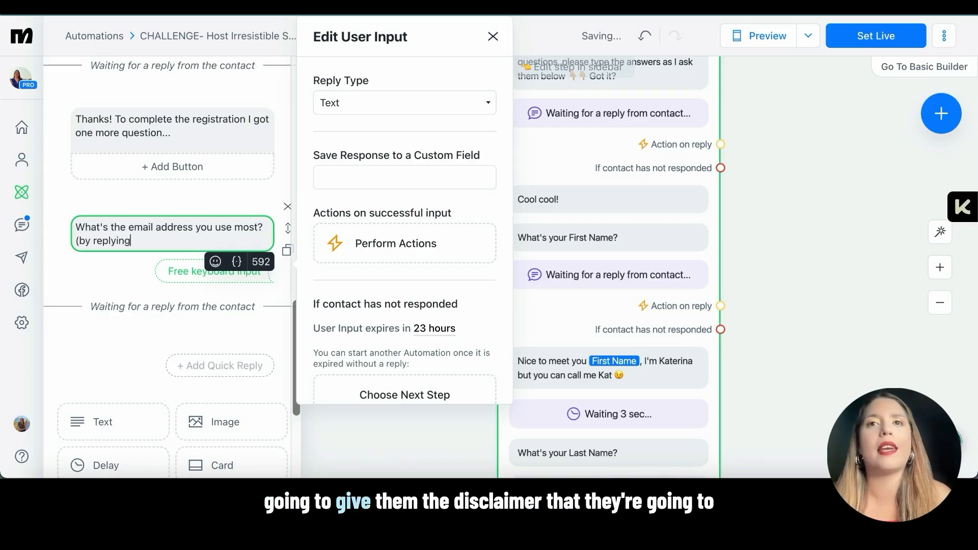
pyautogui.write(' you agree')
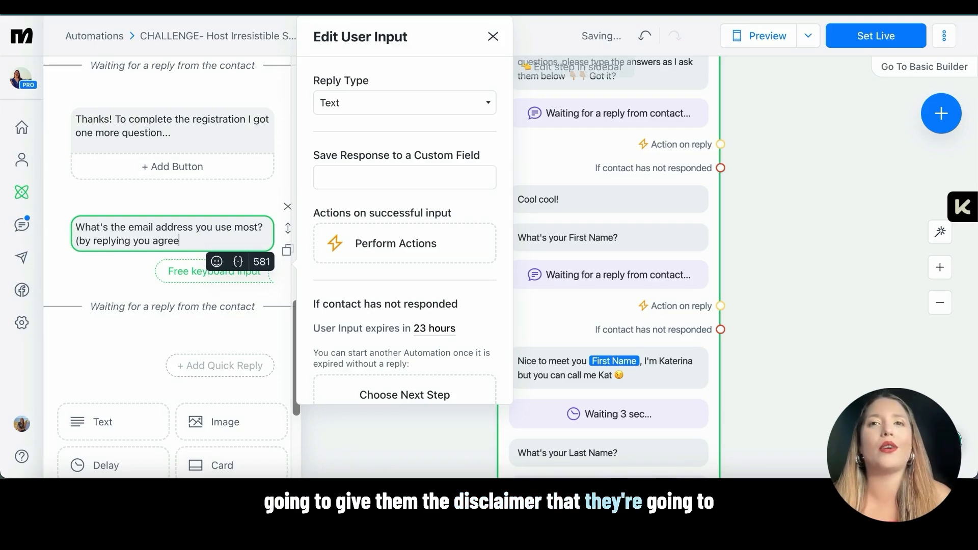
pyautogui.write(' to be added to ')
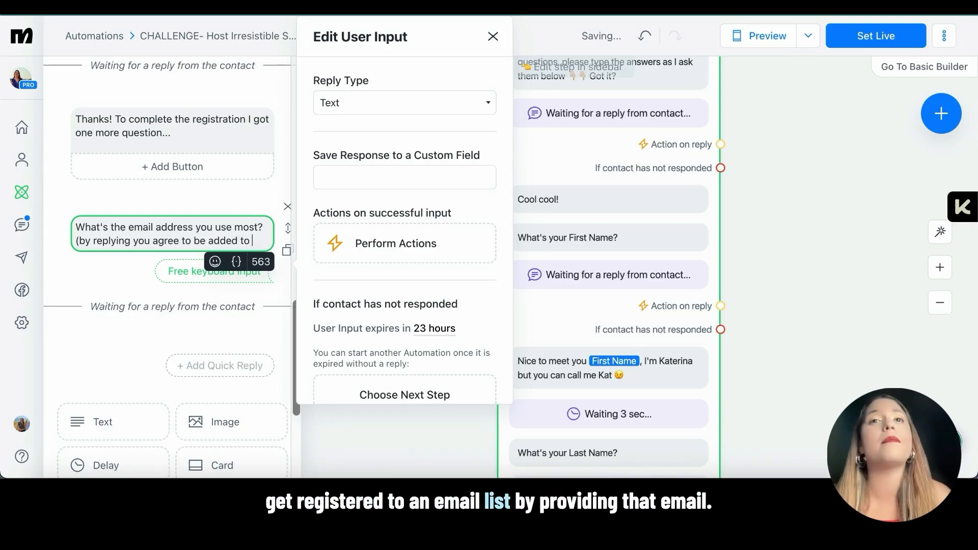
pyautogui.write('Anna Andrea ')
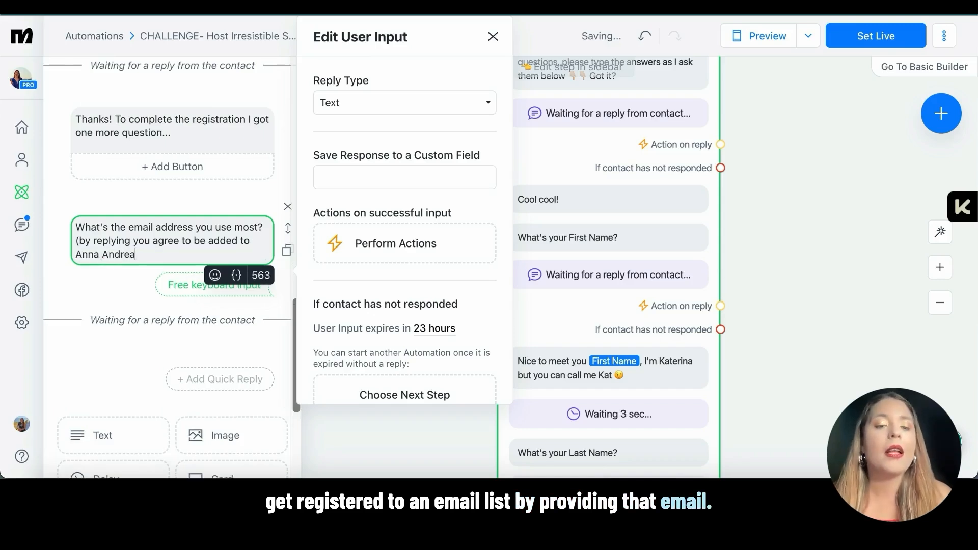
pyautogui.write('Digital')
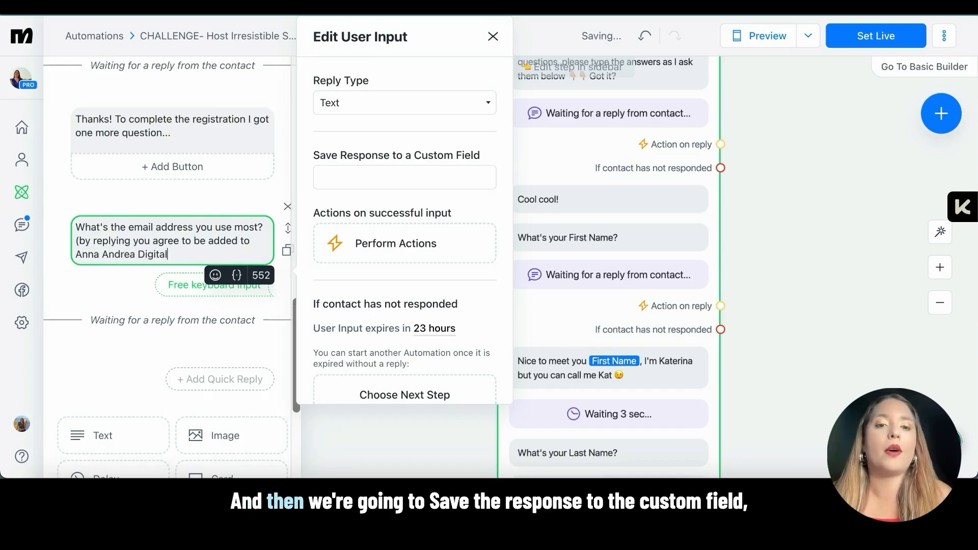
pyautogui.write(' Email list ')
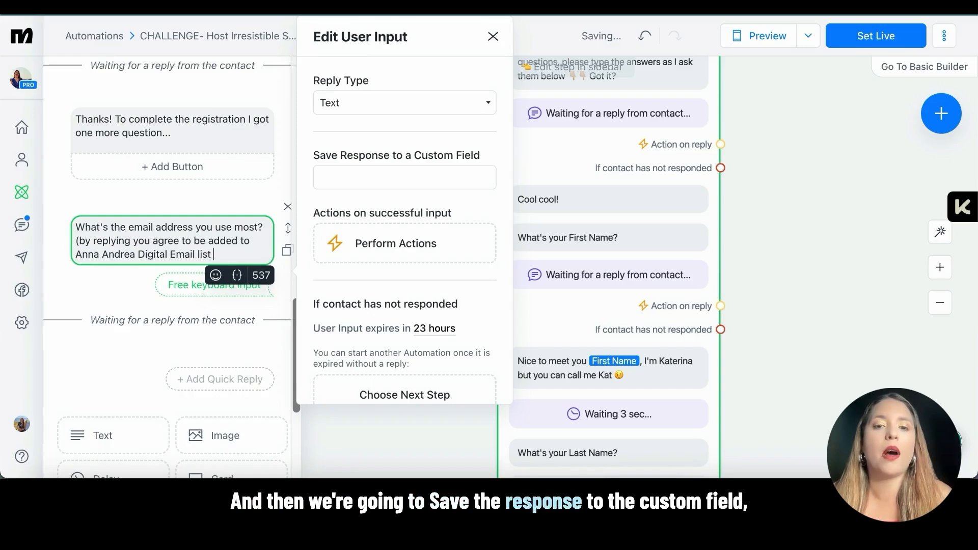
pyautogui.write('to receive ')
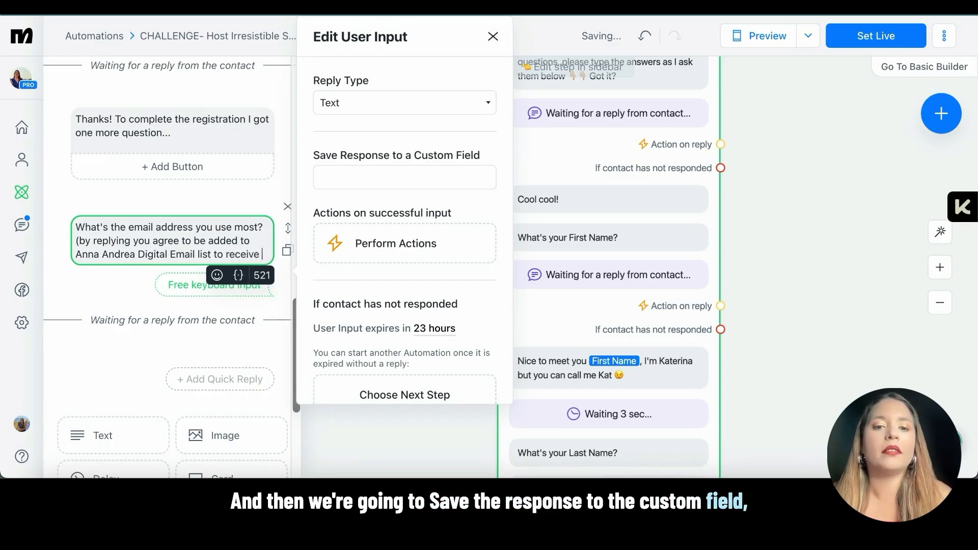
pyautogui.write('emails about the challenge and future events_')
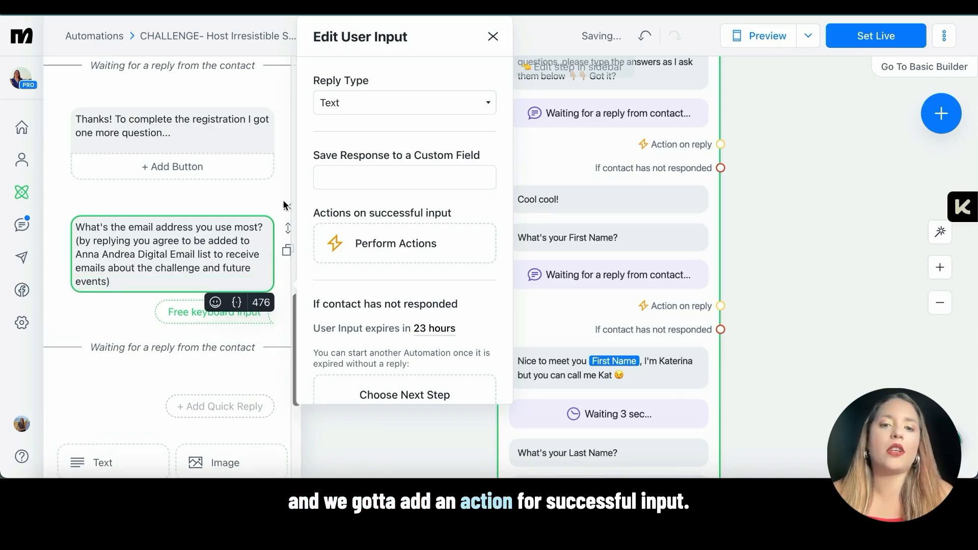
pyautogui.click(263, 226)
pyautogui.press('Return')
# - Save the response to the email question in the HIS24_Email custom field
pyautogui.click(371, 178)
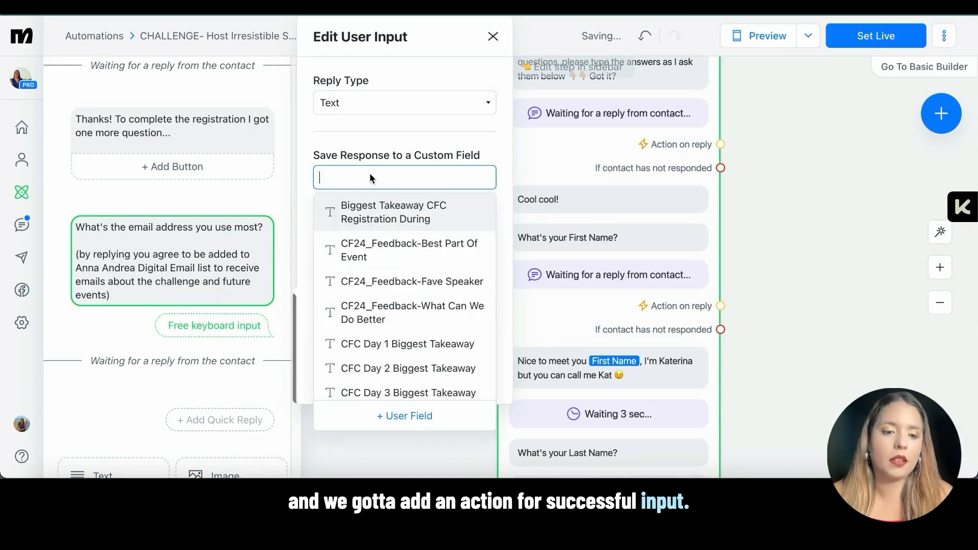
pyautogui.write('HI')
pyautogui.click(398, 293)
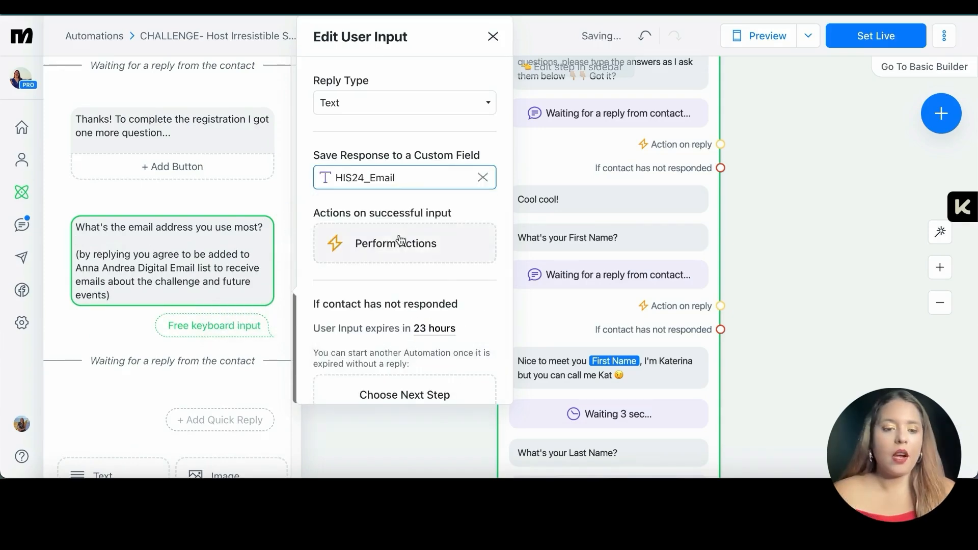
pyautogui.scroll(-2, 377, 249)
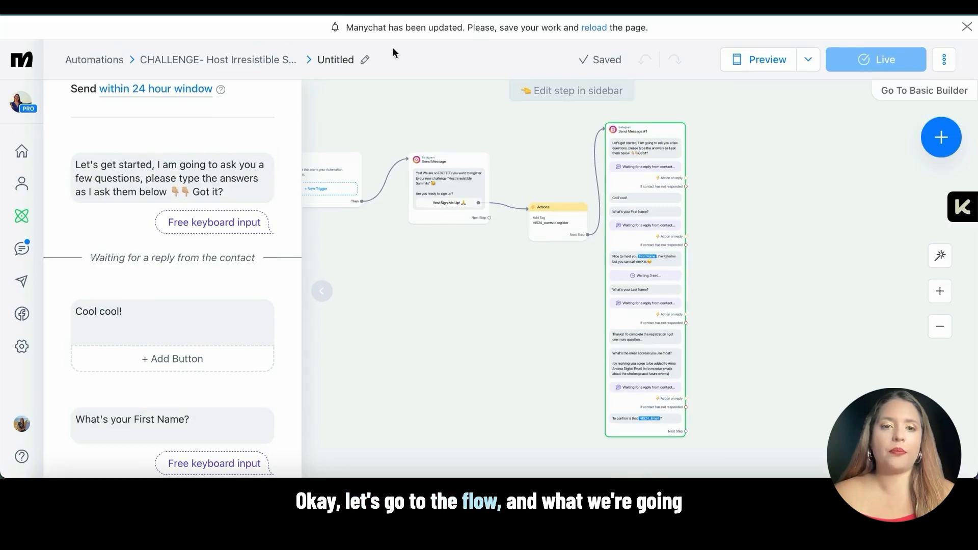
# - Attach an actions step to the successful input of the email question in the Instagram message
pyautogui.click(652, 250)
pyautogui.scroll(1, 229, 202)
pyautogui.scroll(-15, 229, 203)
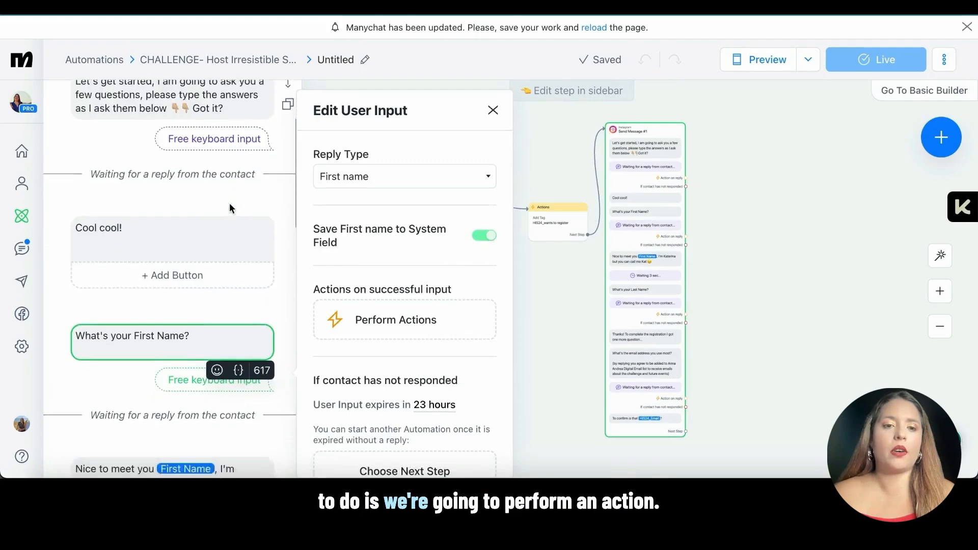
pyautogui.scroll(4, 229, 202)
pyautogui.scroll(1, 229, 203)
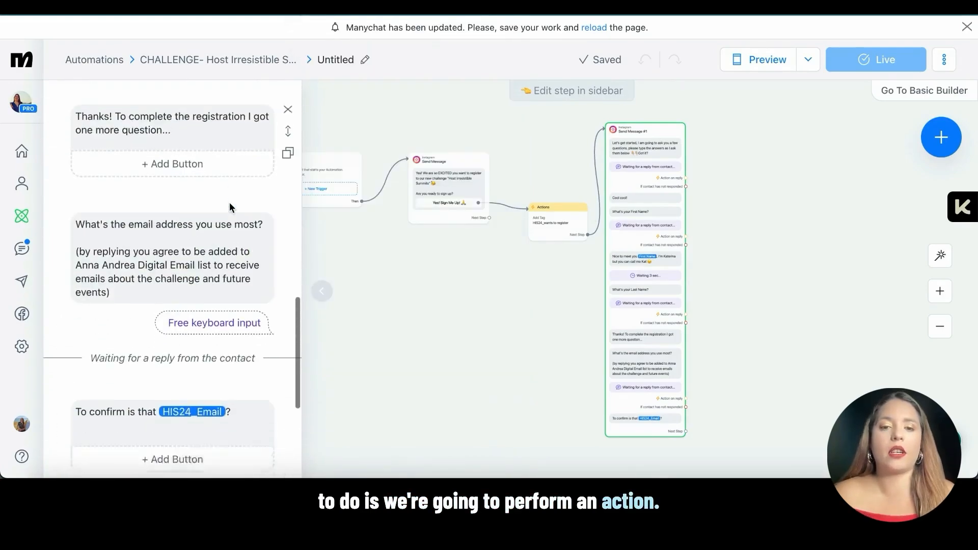
pyautogui.scroll(-1, 230, 202)
pyautogui.click(223, 230)
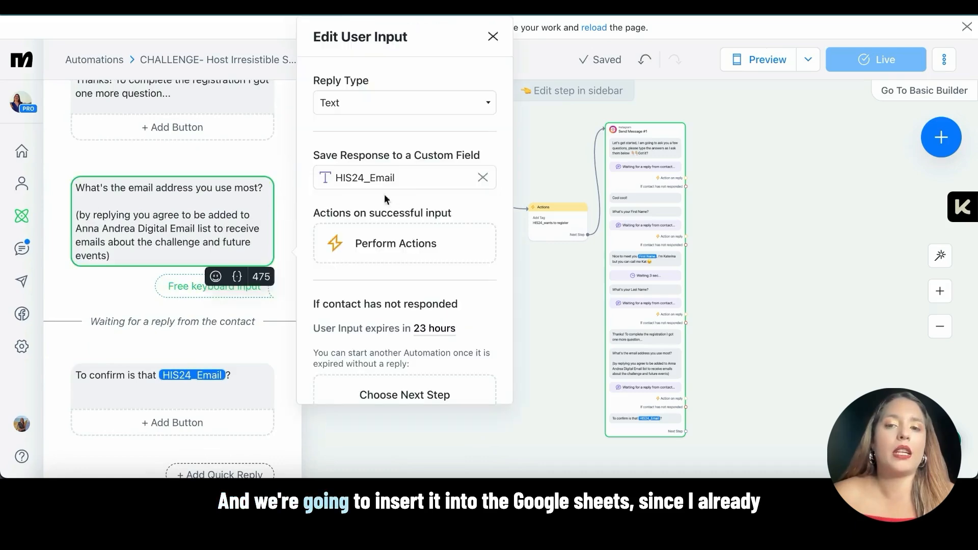
pyautogui.click(368, 247)
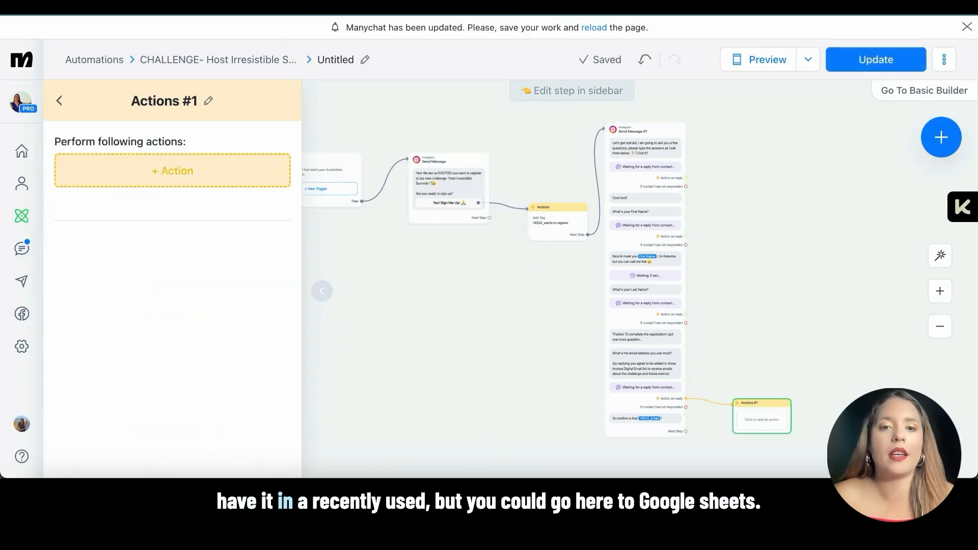
# - Add a Google Sheets Insert row action to the new actions step
pyautogui.click(172, 170)
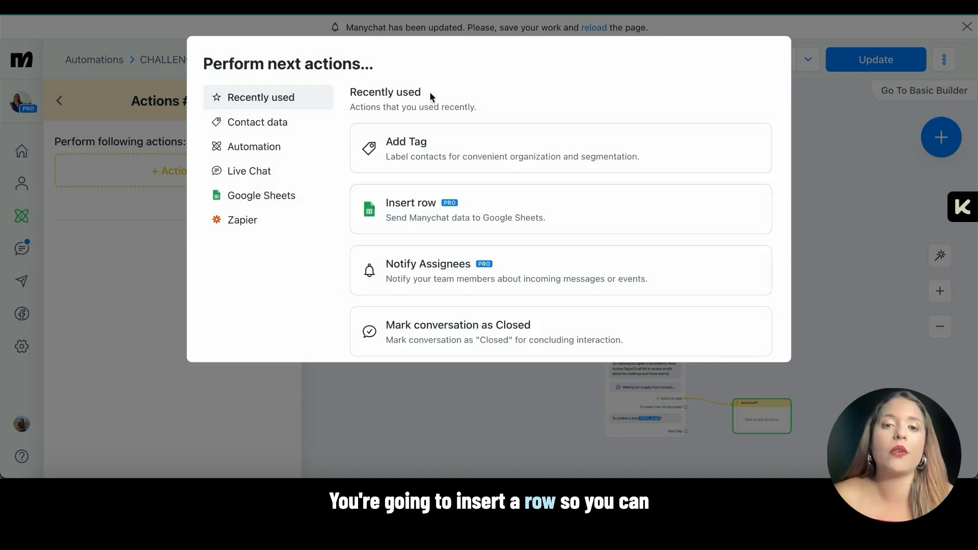
pyautogui.click(273, 196)
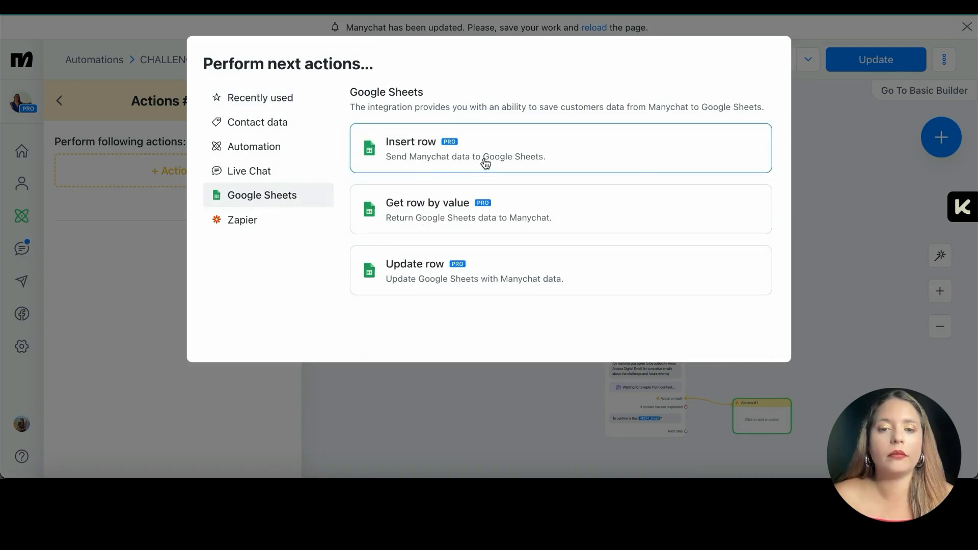
pyautogui.click(392, 165)
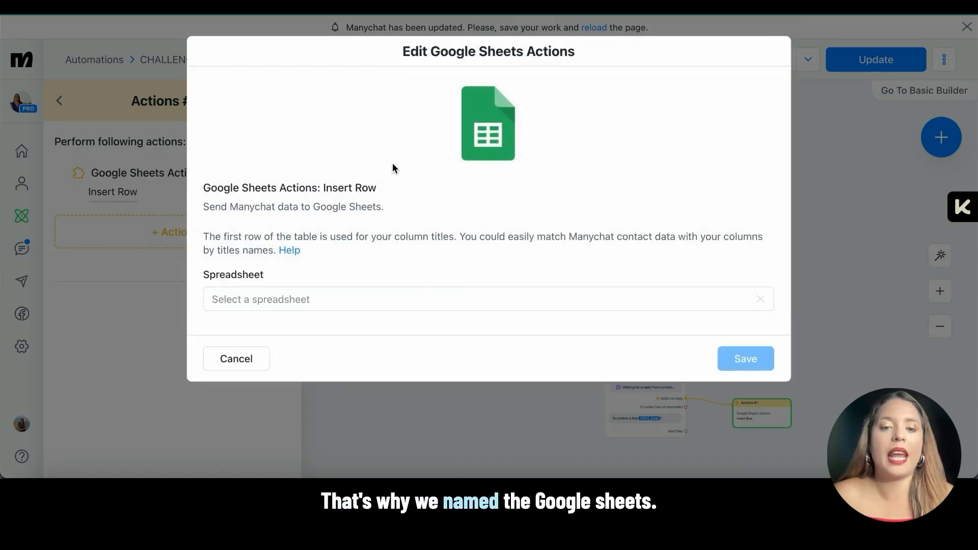
# - Try to connect the Insert Row action to Sheet1 of the Host Irresistible Summits Challenge Leads spreadsheet
pyautogui.click(274, 304)
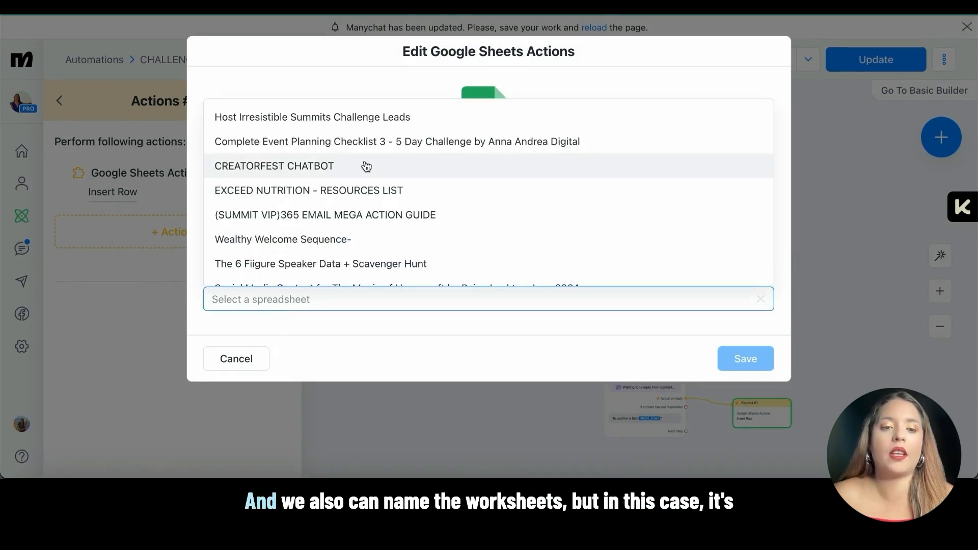
pyautogui.click(317, 117)
pyautogui.scroll(-1, 365, 305)
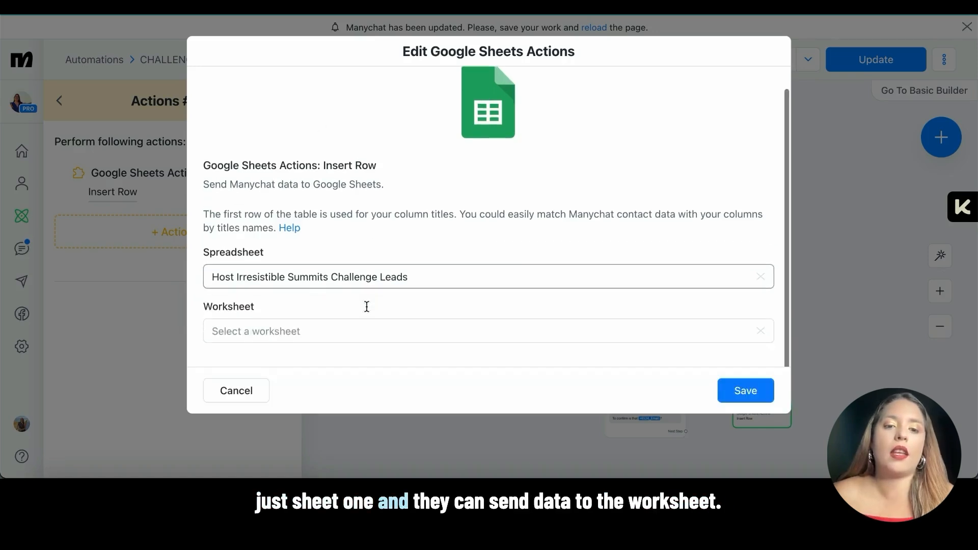
pyautogui.click(301, 323)
pyautogui.click(262, 362)
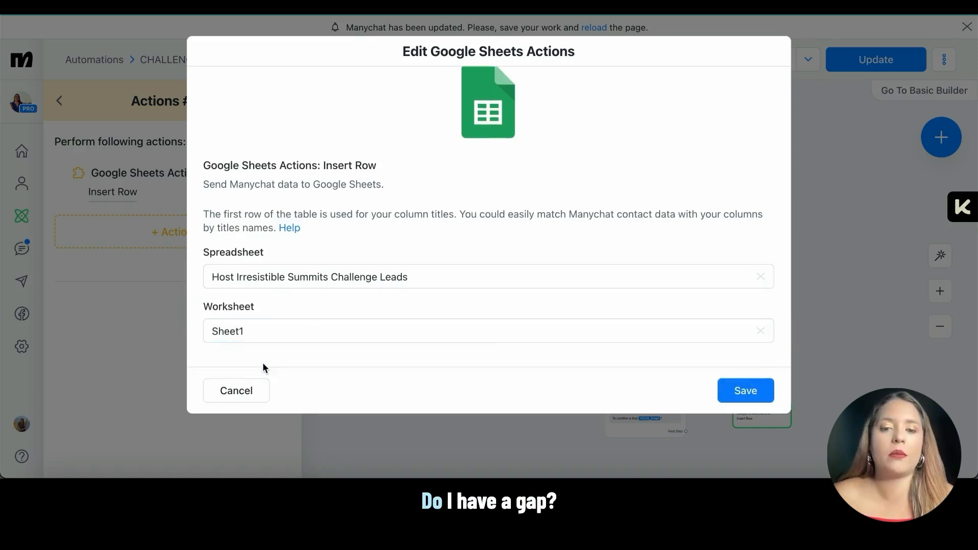
pyautogui.scroll(-2, 298, 308)
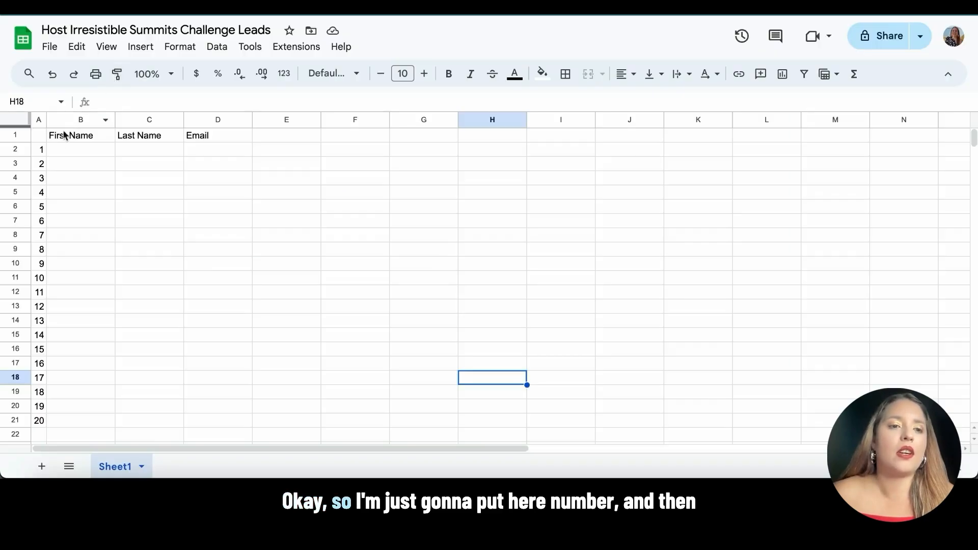
# - In the leads spreadsheet in Google Sheets, enter "Number" in cell A1 and fit column A to its content
pyautogui.click(39, 135)
pyautogui.write('Number')
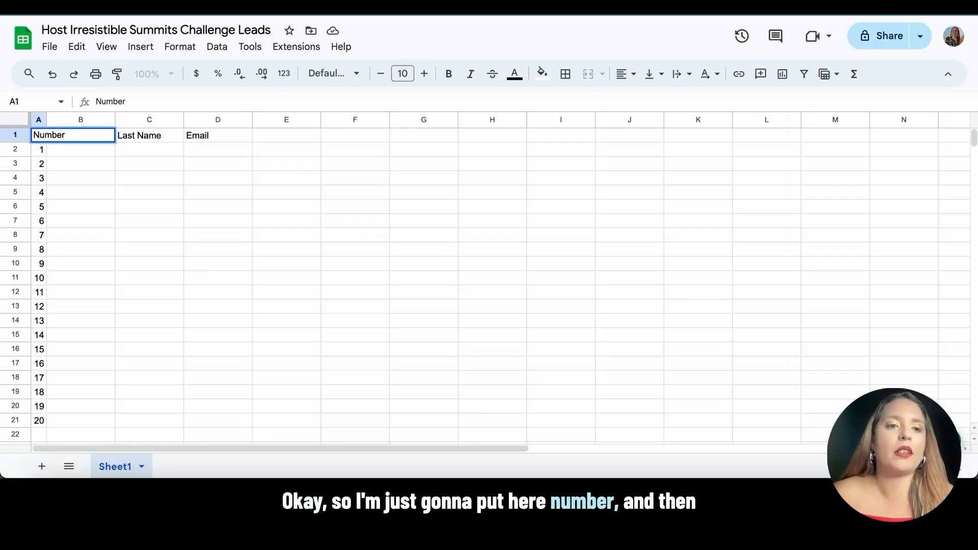
pyautogui.click(59, 150)
pyautogui.doubleClick(46, 120)
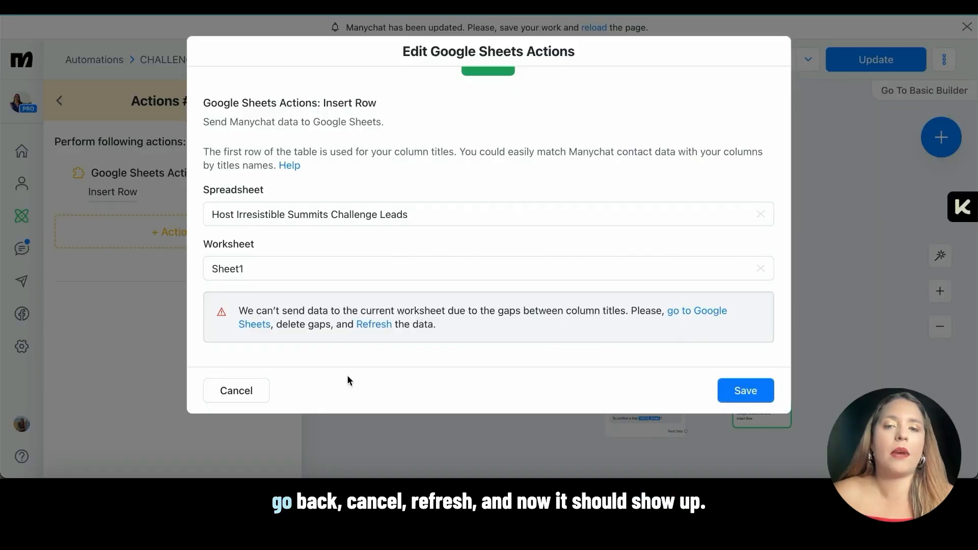
# - Back in Manychat, reopen the Insert Row action and select the Host Irresistible Summits Challenge Leads spreadsheet with worksheet Sheet1
pyautogui.click(243, 390)
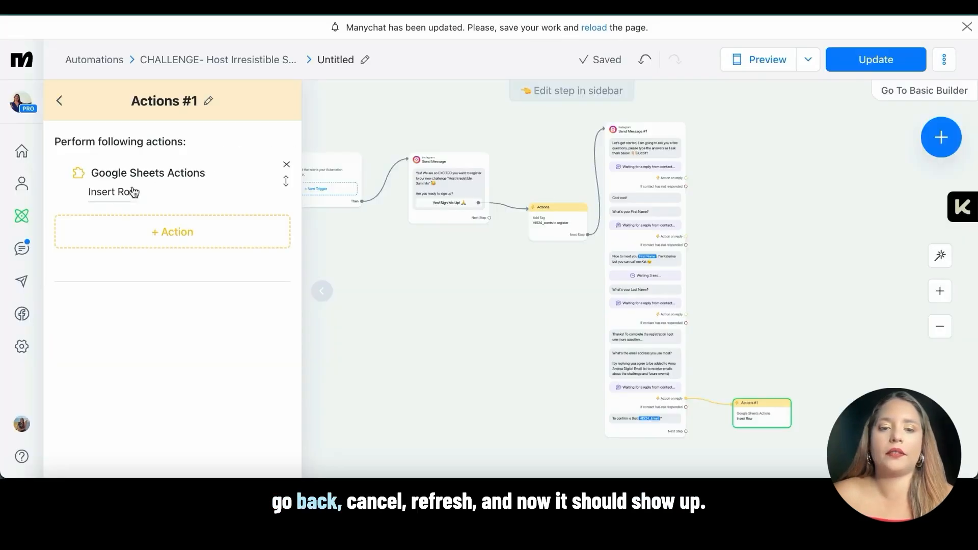
pyautogui.click(133, 191)
pyautogui.click(299, 293)
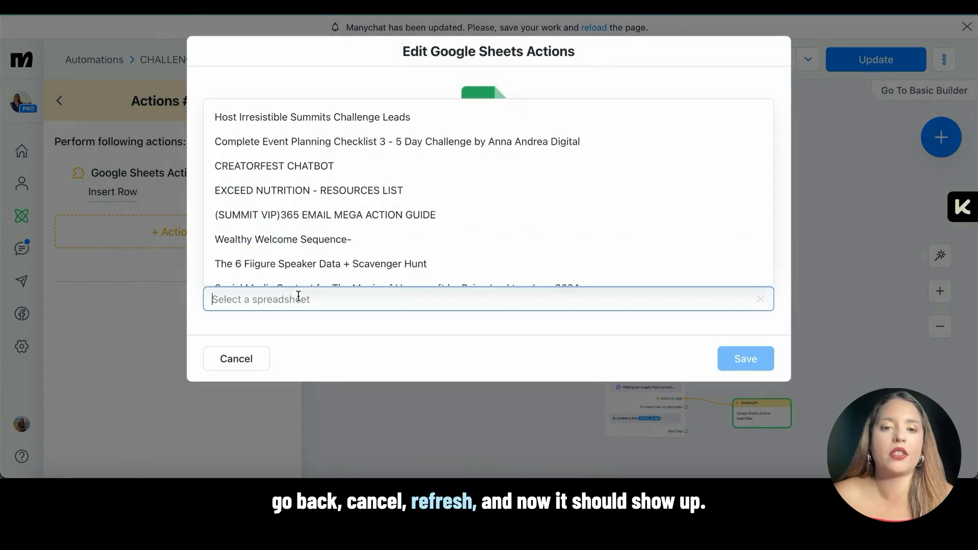
pyautogui.click(317, 122)
pyautogui.click(267, 331)
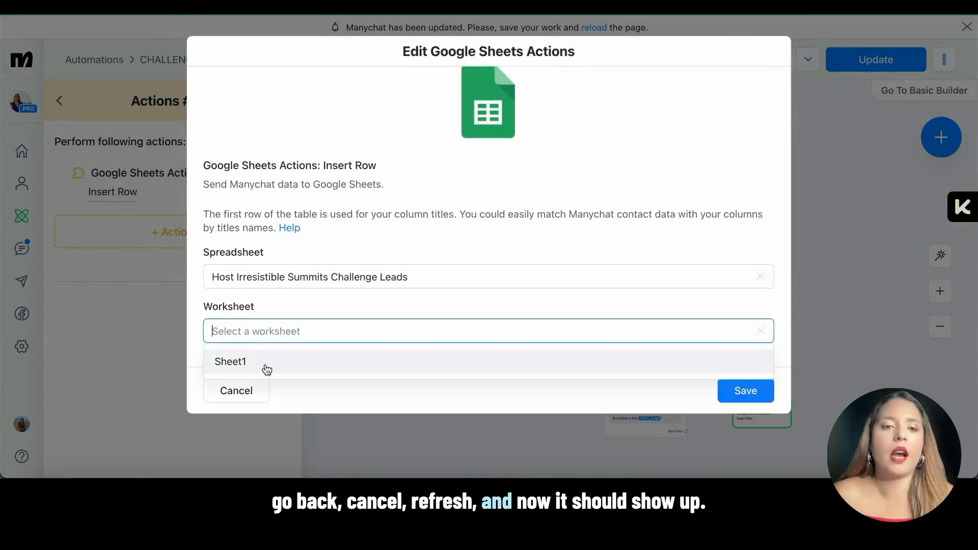
pyautogui.click(266, 362)
pyautogui.scroll(-5, 285, 314)
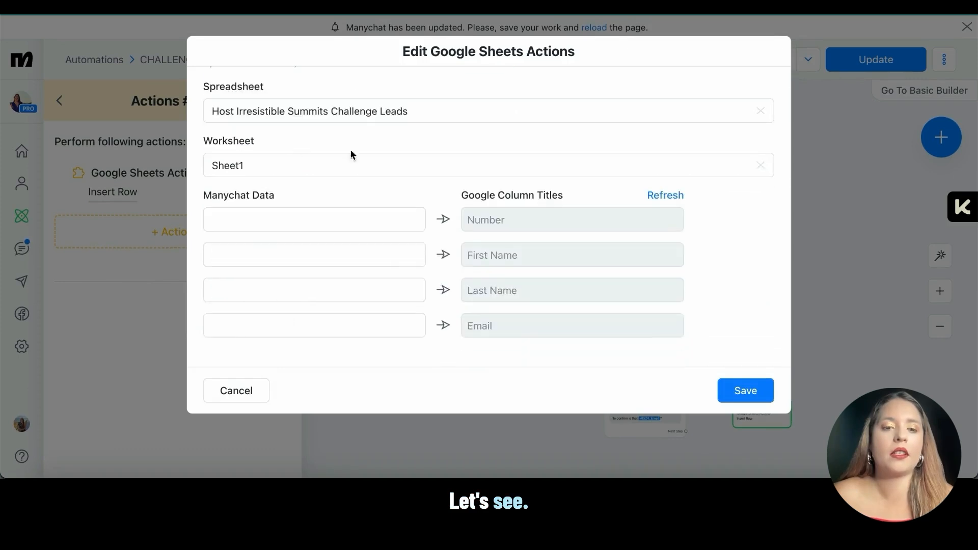
# - Map the First Name, Last Name and Email system fields to the matching Google column titles, leaving Number blank
pyautogui.click(330, 220)
pyautogui.click(331, 192)
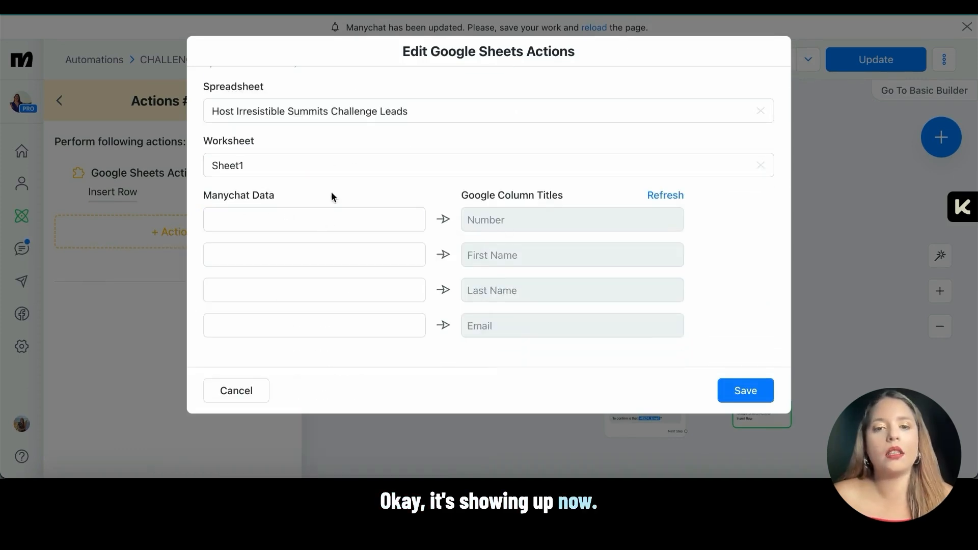
pyautogui.click(304, 221)
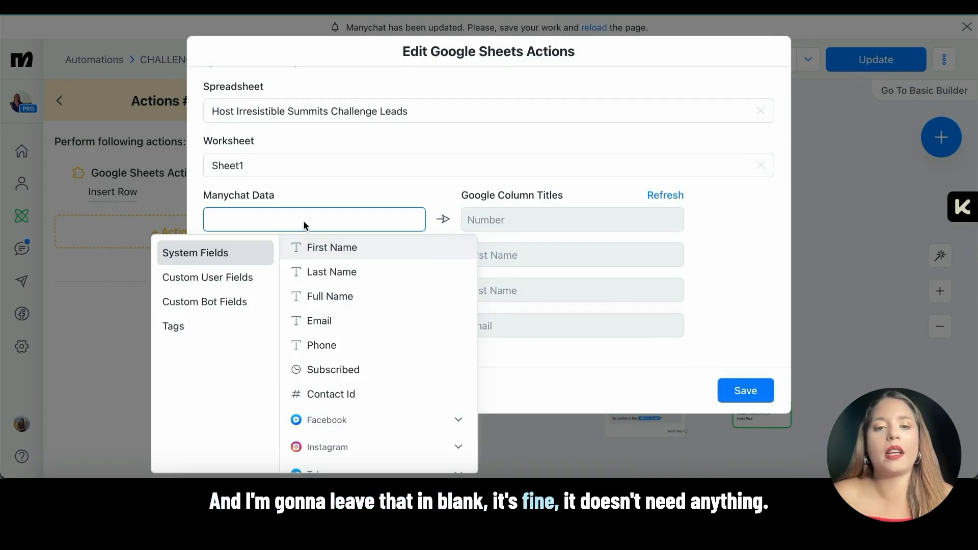
pyautogui.click(304, 221)
pyautogui.click(297, 256)
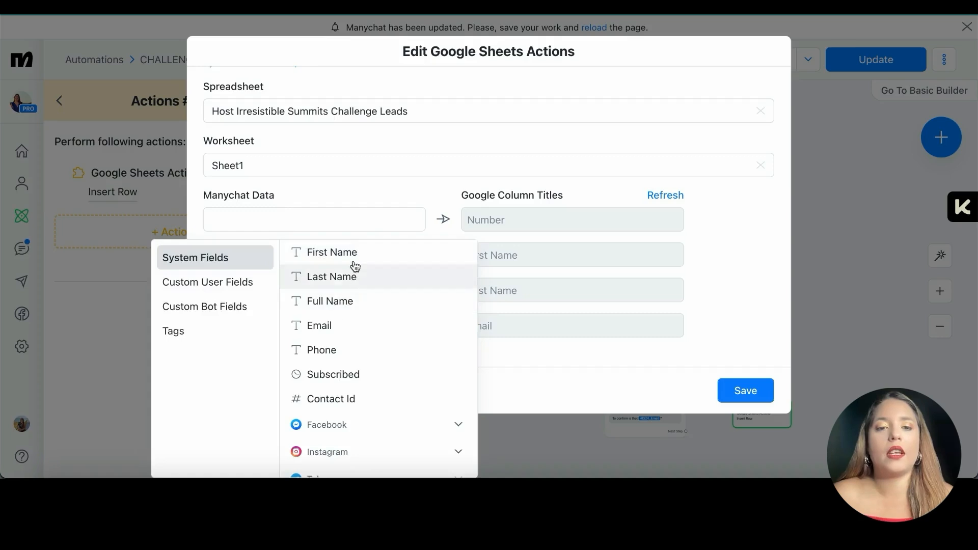
pyautogui.click(326, 253)
pyautogui.click(307, 290)
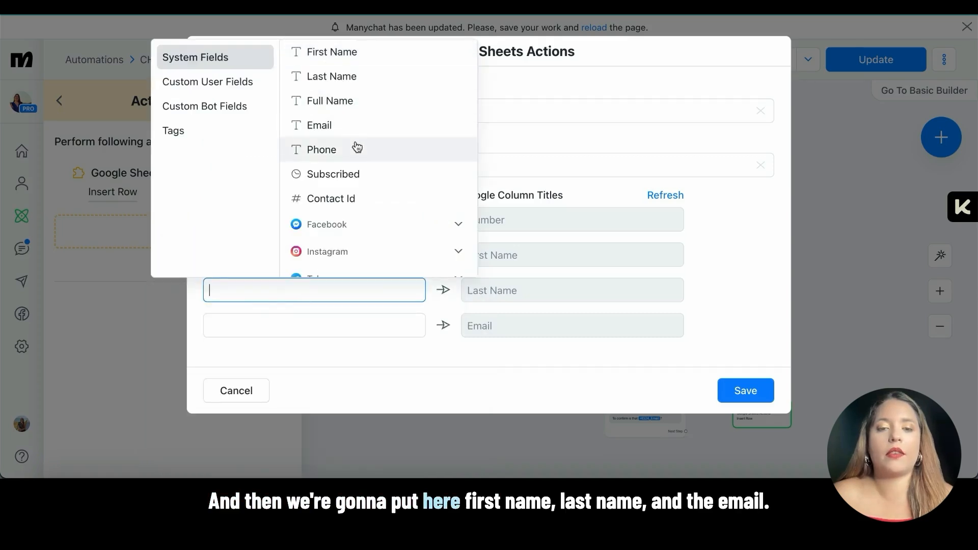
pyautogui.click(356, 76)
pyautogui.click(308, 326)
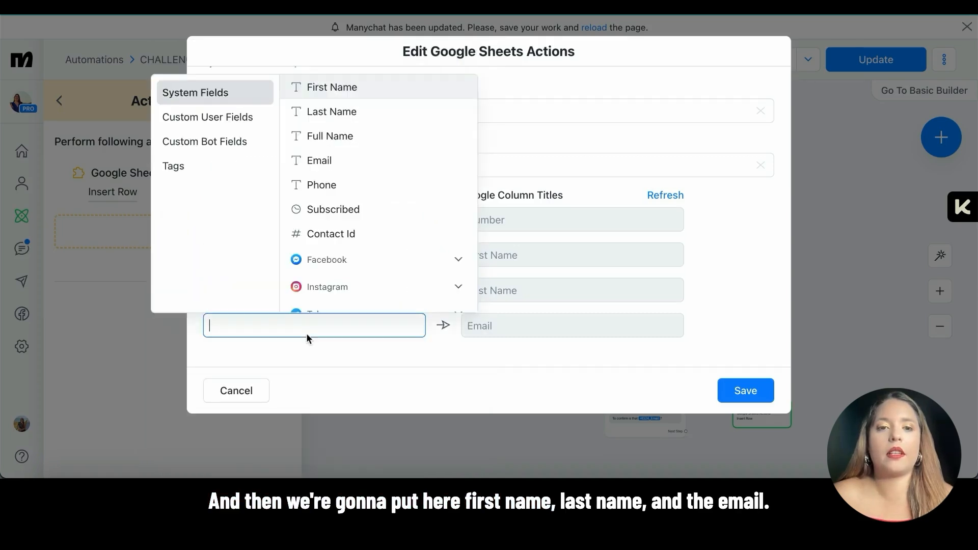
pyautogui.click(350, 164)
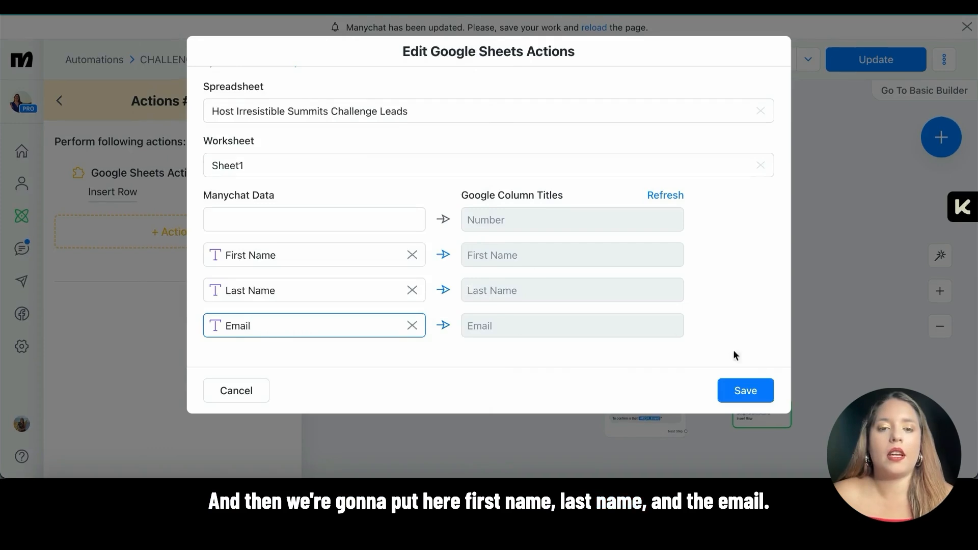
# - Replace the Email column's mapping with the HIS24_Email custom user field from the Host Irresistible Summits folder and save the action
pyautogui.click(412, 326)
pyautogui.click(319, 325)
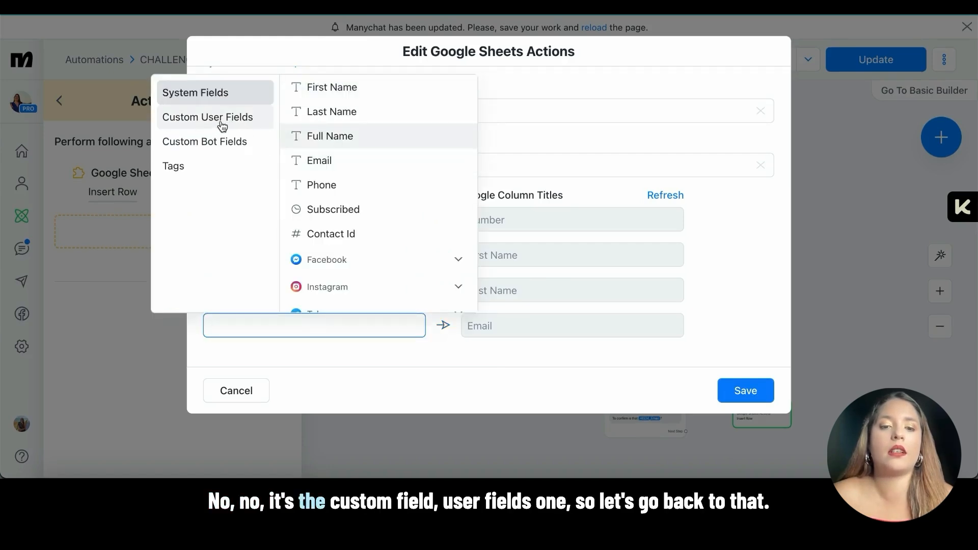
pyautogui.click(191, 120)
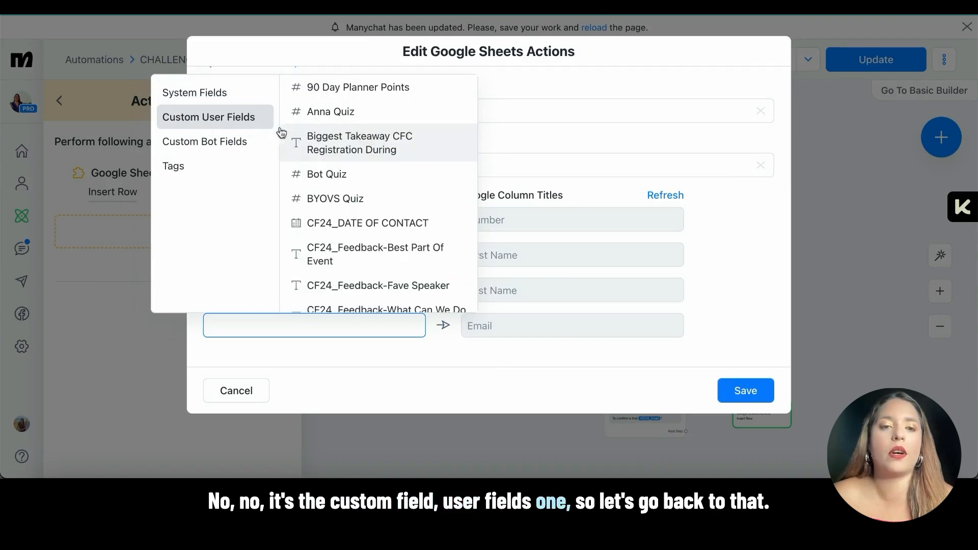
pyautogui.scroll(-10, 336, 152)
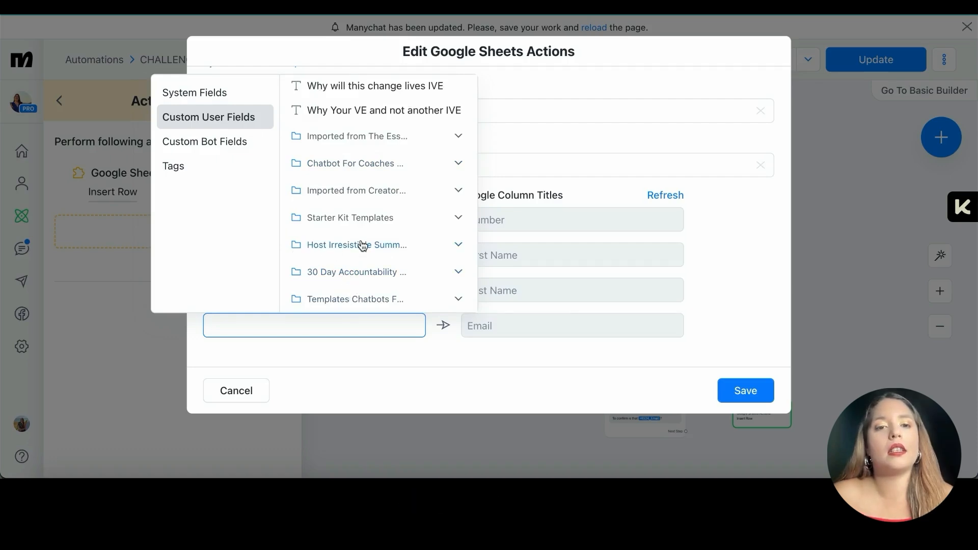
pyautogui.click(393, 254)
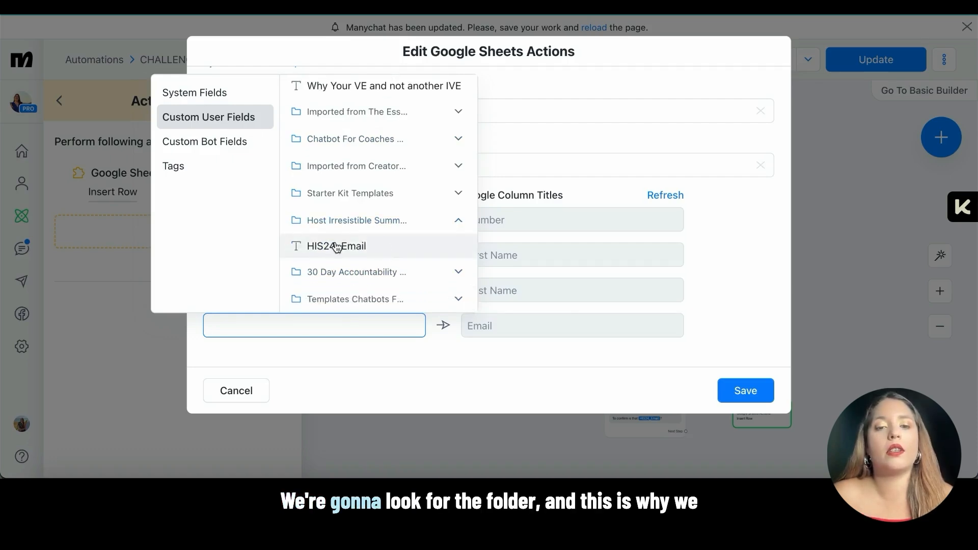
pyautogui.click(333, 244)
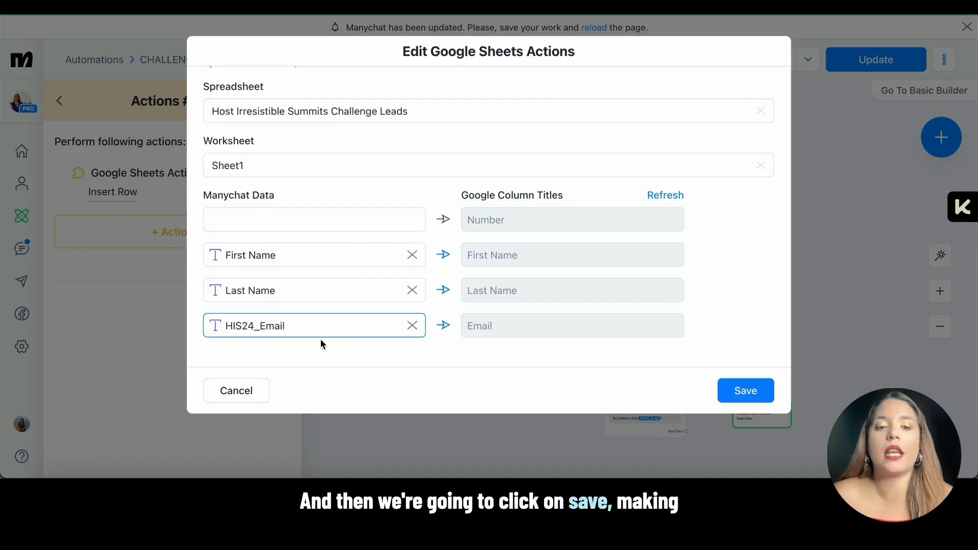
pyautogui.click(747, 394)
# - Attach an actions step to successful replies to "What's your Last Name?" and add a Google Sheets Insert Row action to it
pyautogui.click(661, 257)
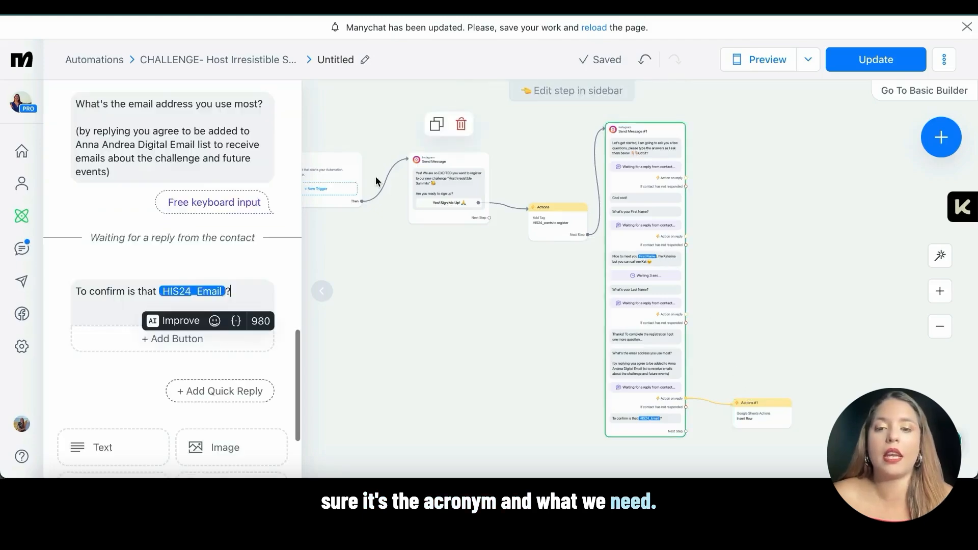
pyautogui.scroll(10, 182, 275)
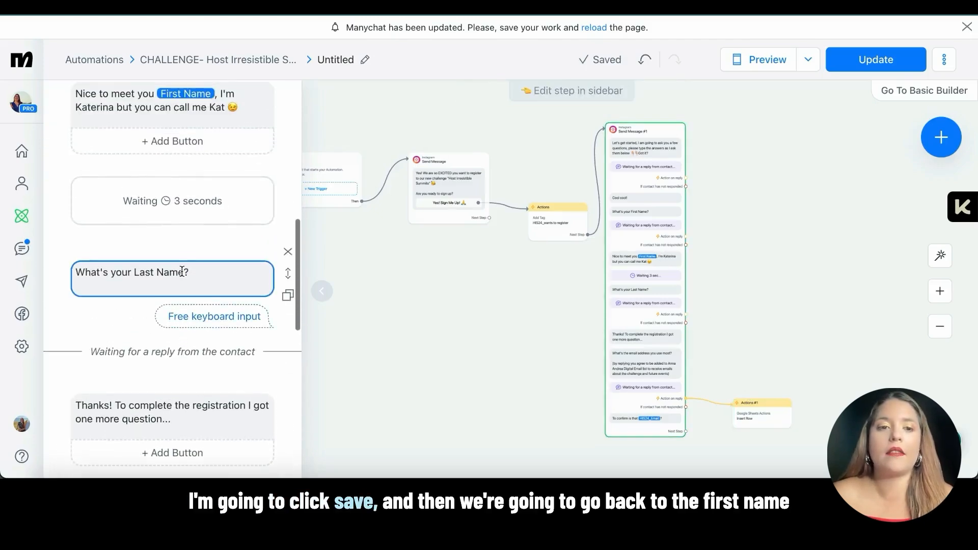
pyautogui.click(214, 316)
pyautogui.click(393, 271)
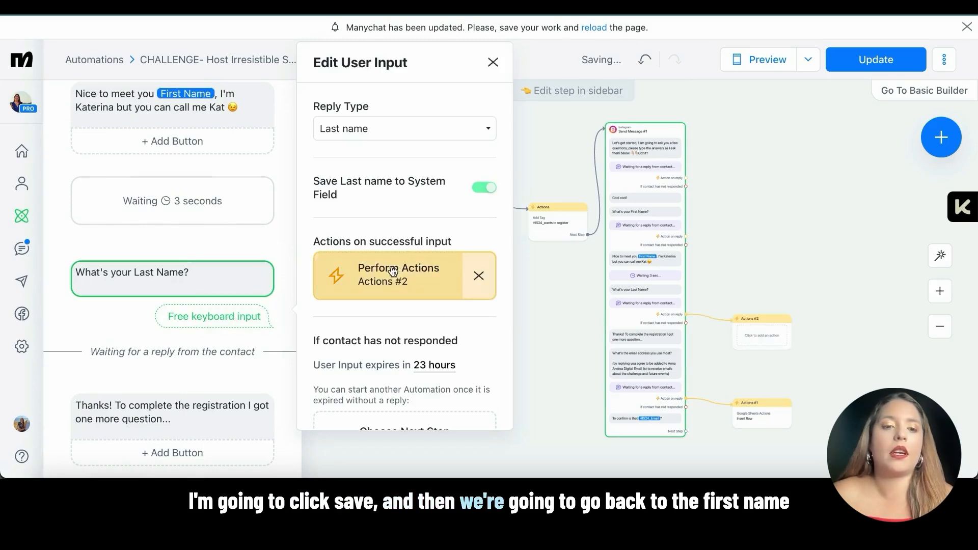
pyautogui.click(374, 277)
pyautogui.click(173, 174)
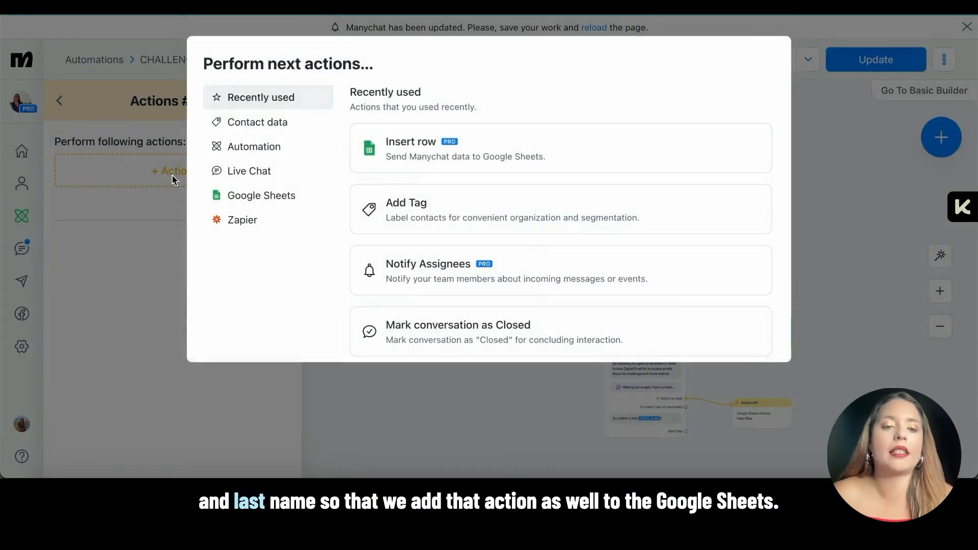
pyautogui.click(285, 197)
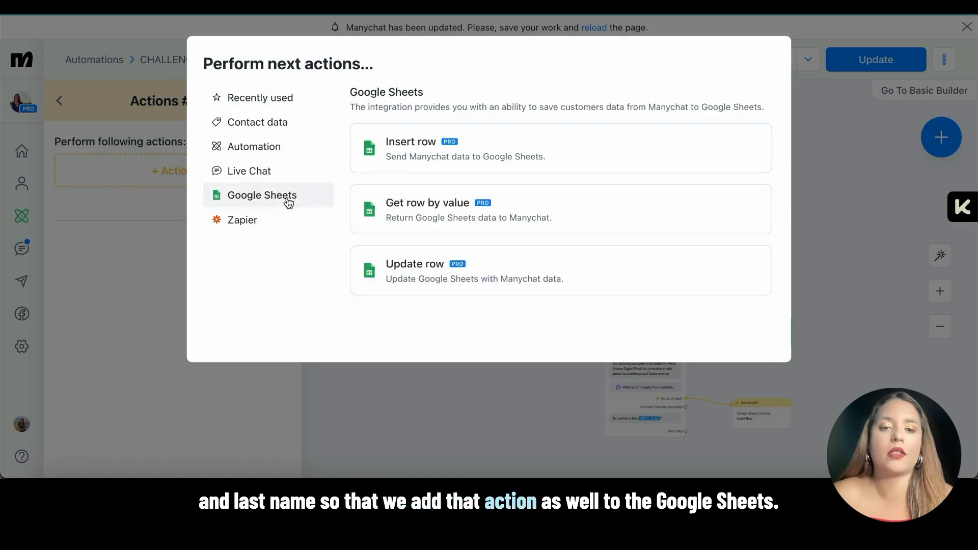
pyautogui.click(386, 154)
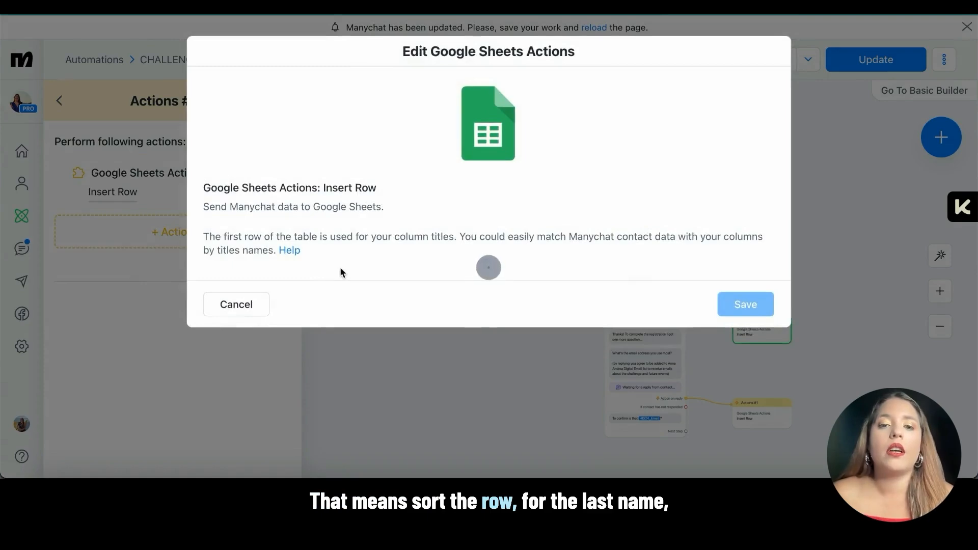
# - Connect the action to Sheet1 of Host Irresistible Summits Challenge Leads, map only the Last Name system field to its column, and save
pyautogui.click(307, 306)
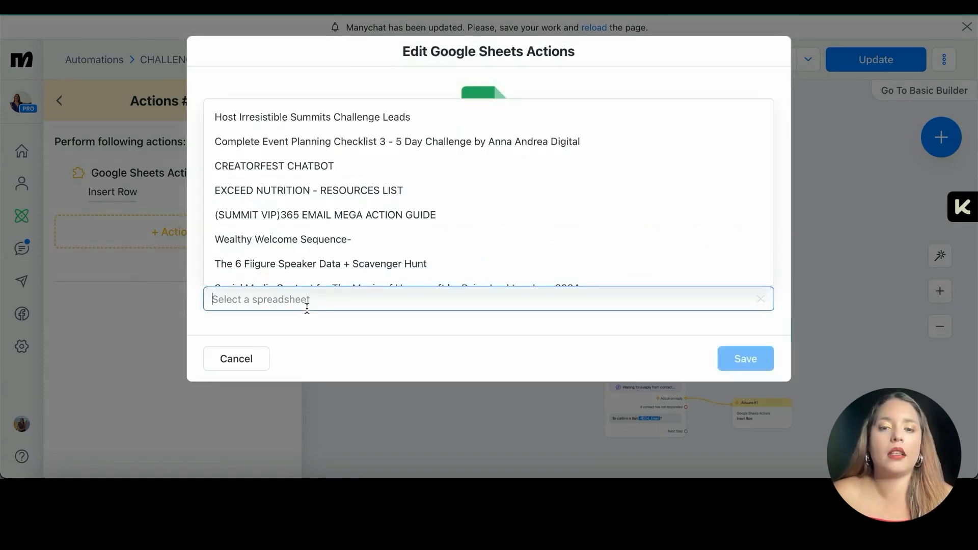
pyautogui.click(332, 116)
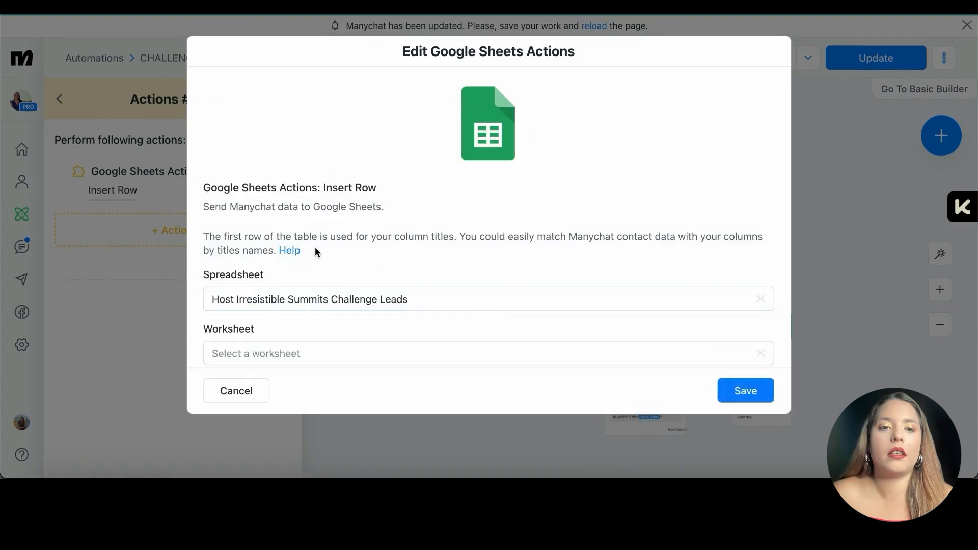
pyautogui.click(296, 332)
pyautogui.click(280, 369)
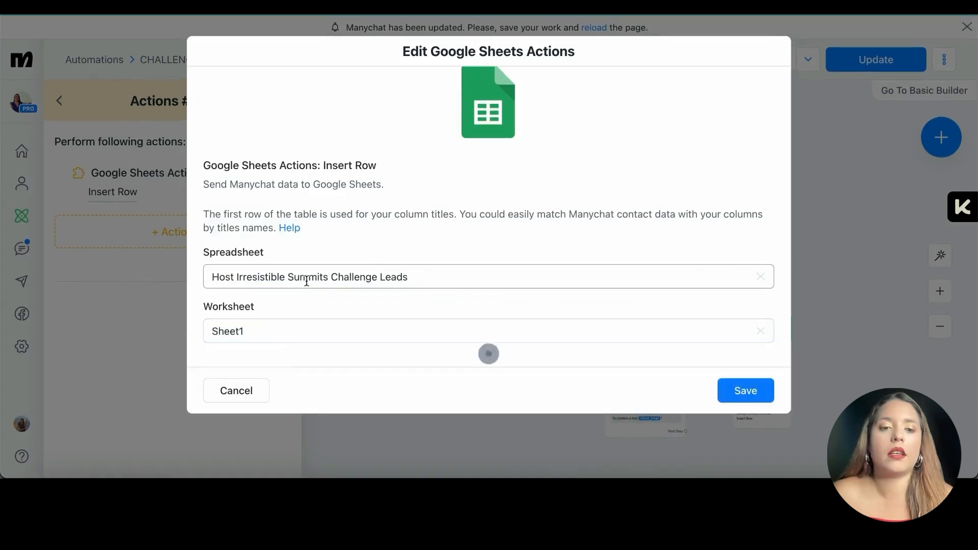
pyautogui.scroll(-3, 307, 280)
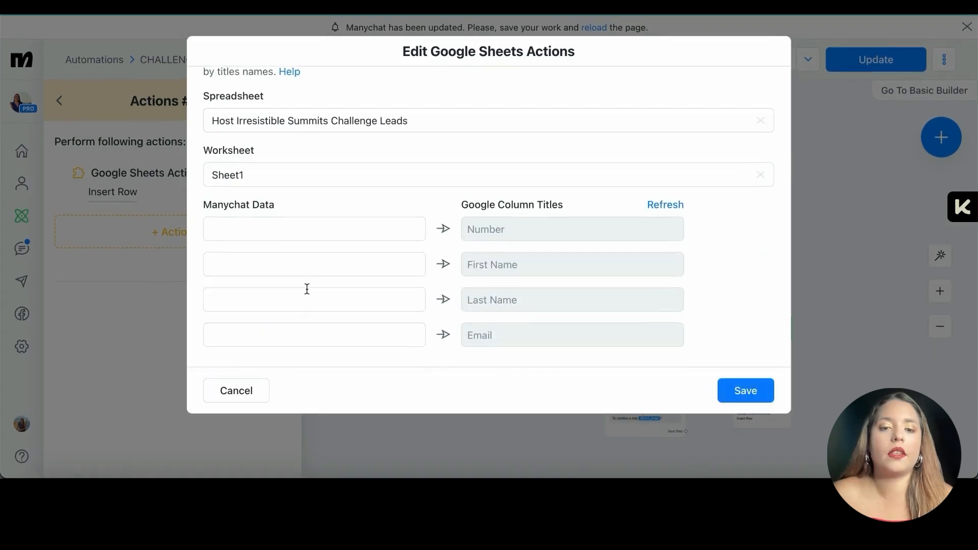
pyautogui.click(304, 302)
pyautogui.click(366, 85)
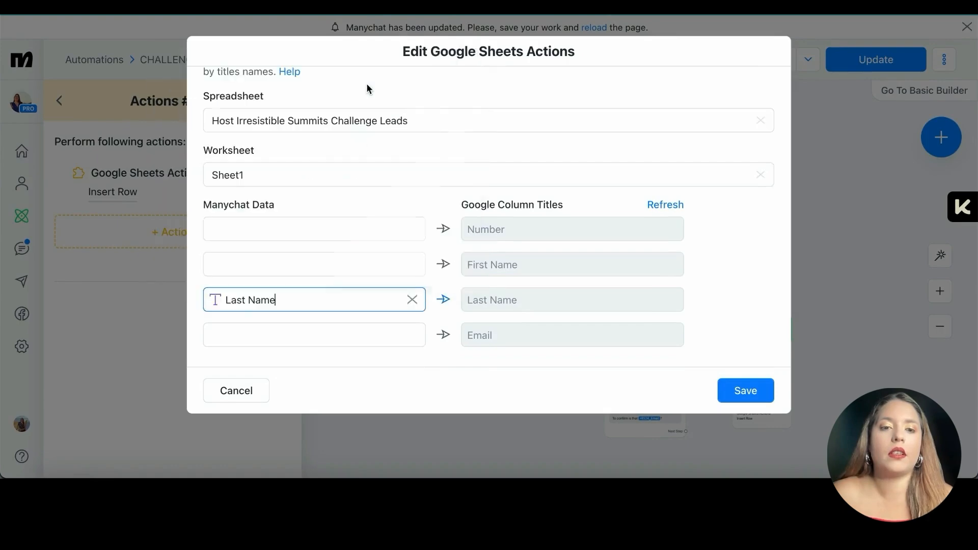
pyautogui.click(745, 390)
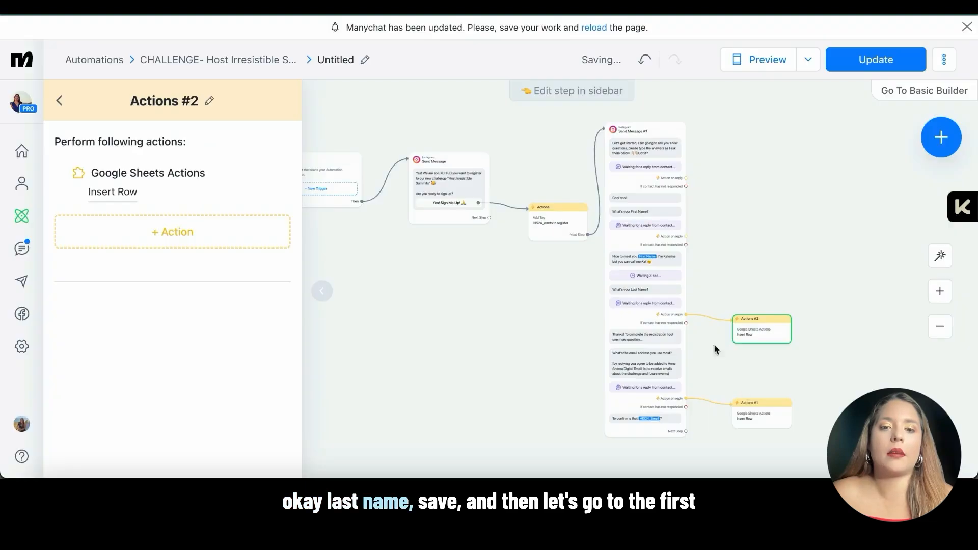
# - Connect a new actions step to replies to the first name question and add a Google Sheets Insert Row action to it
pyautogui.click(668, 260)
pyautogui.scroll(1, 236, 190)
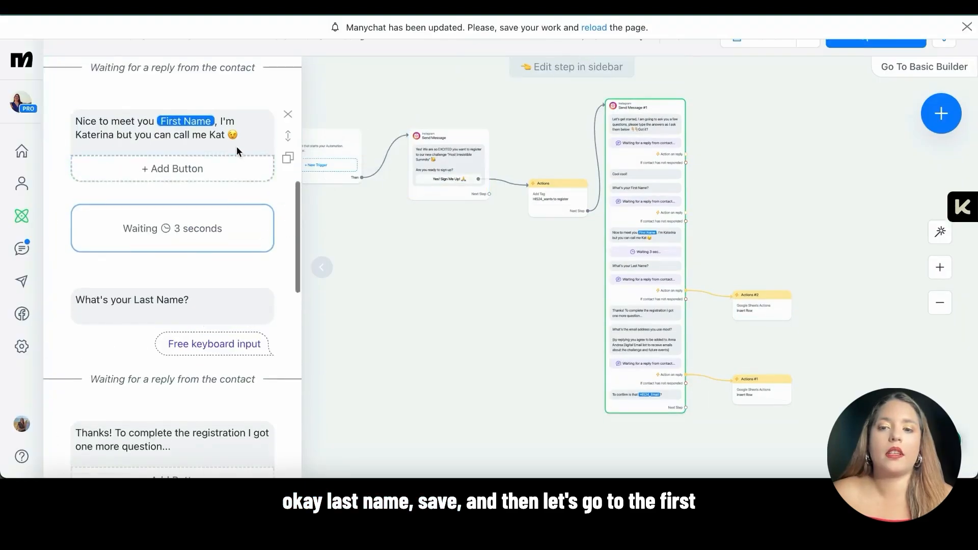
pyautogui.click(686, 212)
pyautogui.click(747, 146)
pyautogui.click(772, 147)
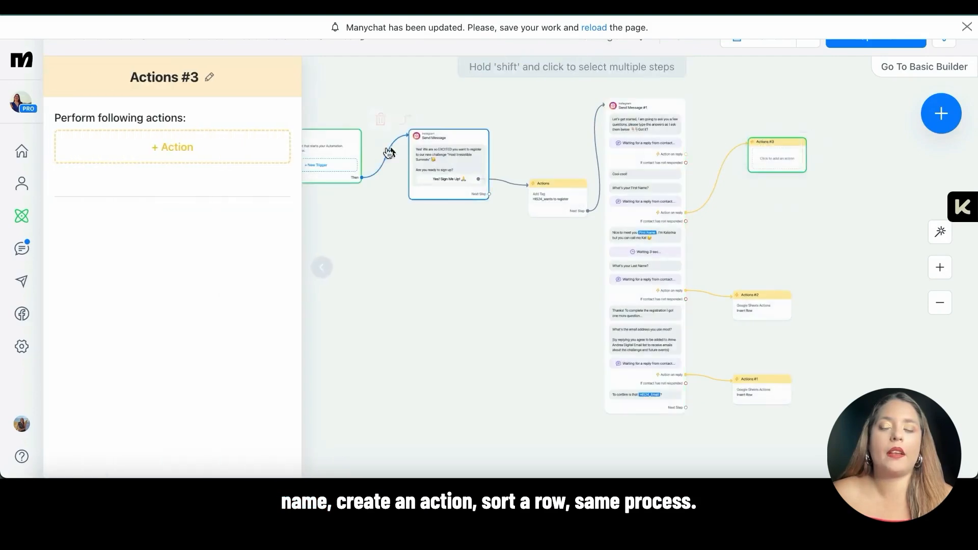
pyautogui.click(196, 148)
pyautogui.click(417, 162)
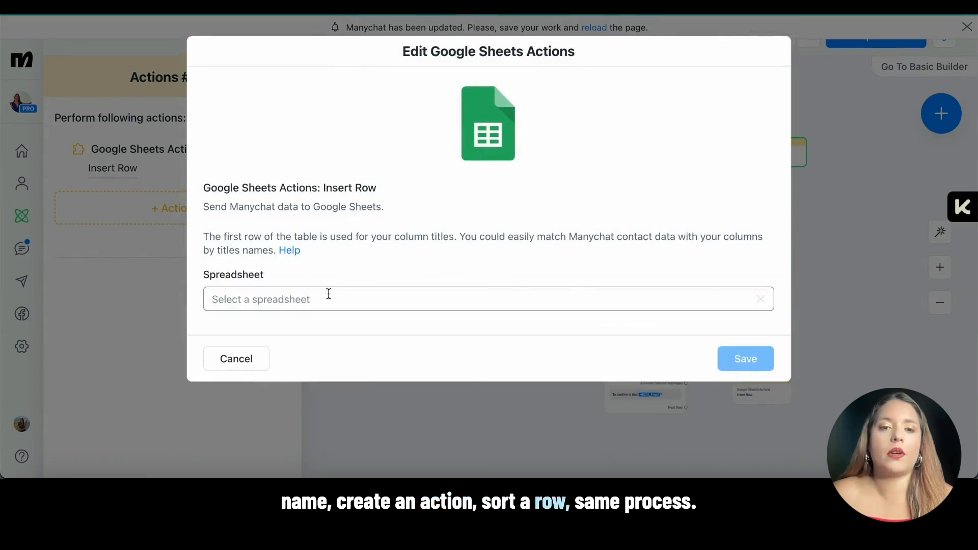
# - Connect the action to Sheet1 of Host Irresistible Summits Challenge Leads, map only the First Name system field to its column, and save
pyautogui.click(328, 298)
pyautogui.click(334, 113)
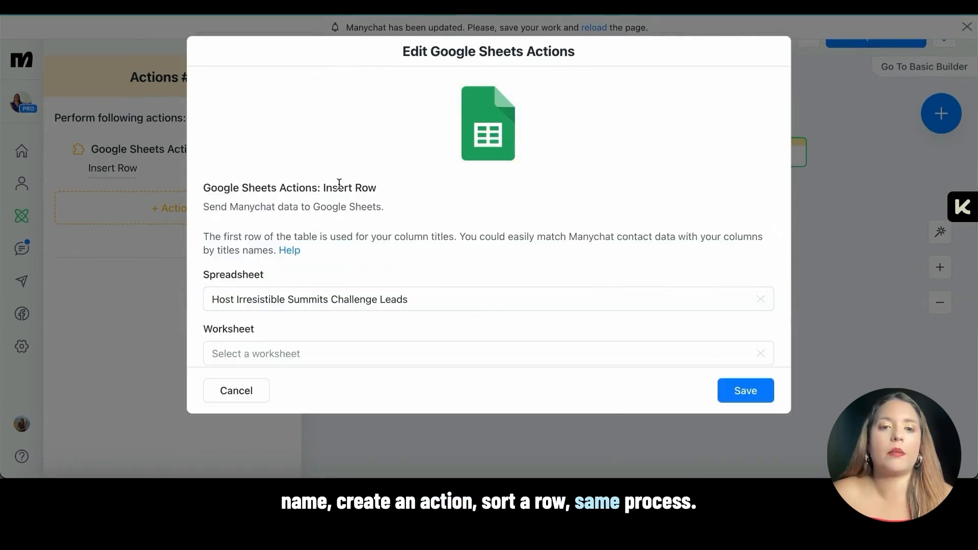
pyautogui.click(279, 332)
pyautogui.click(282, 357)
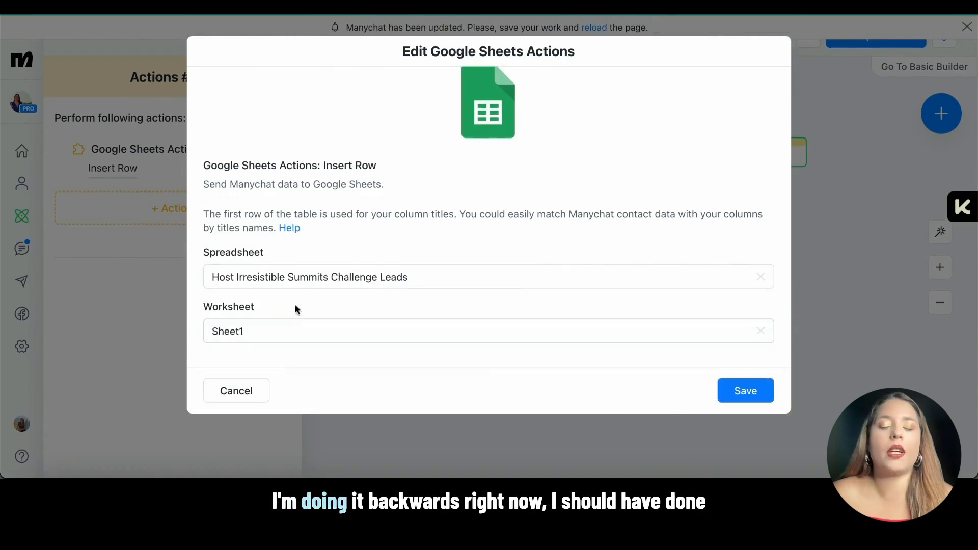
pyautogui.scroll(-5, 301, 283)
pyautogui.click(377, 250)
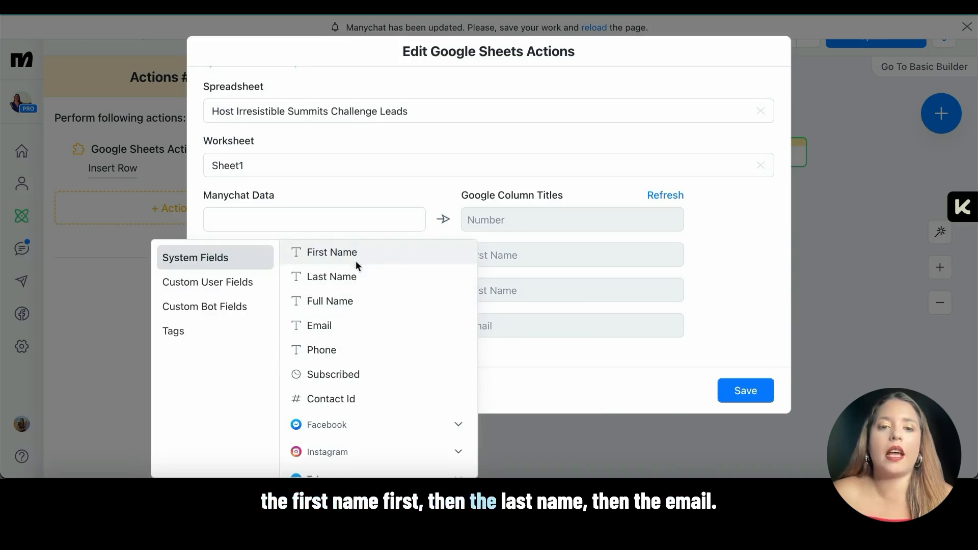
pyautogui.click(355, 261)
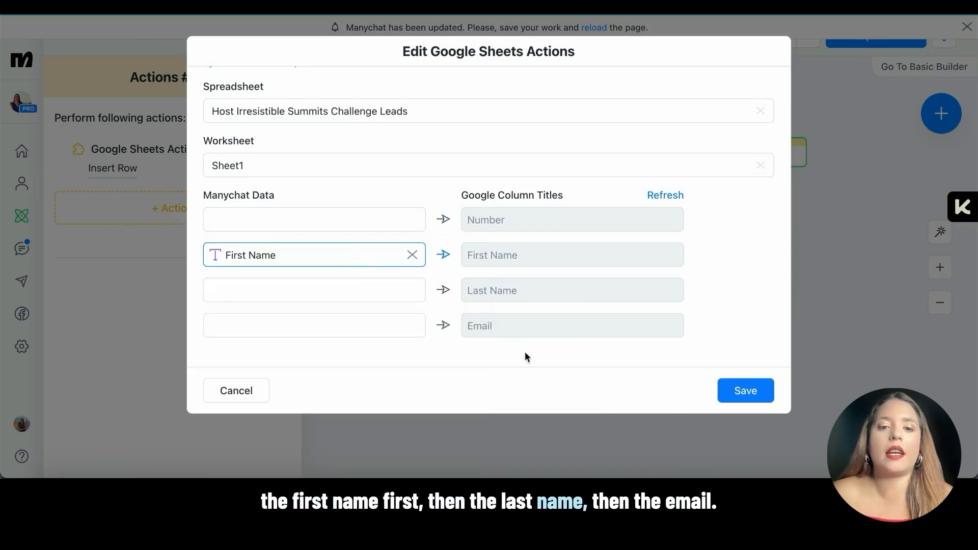
pyautogui.click(746, 390)
# - Clear the First Name and Last Name mappings in the email question's Insert Row action, keeping only HIS24_Email
pyautogui.click(759, 392)
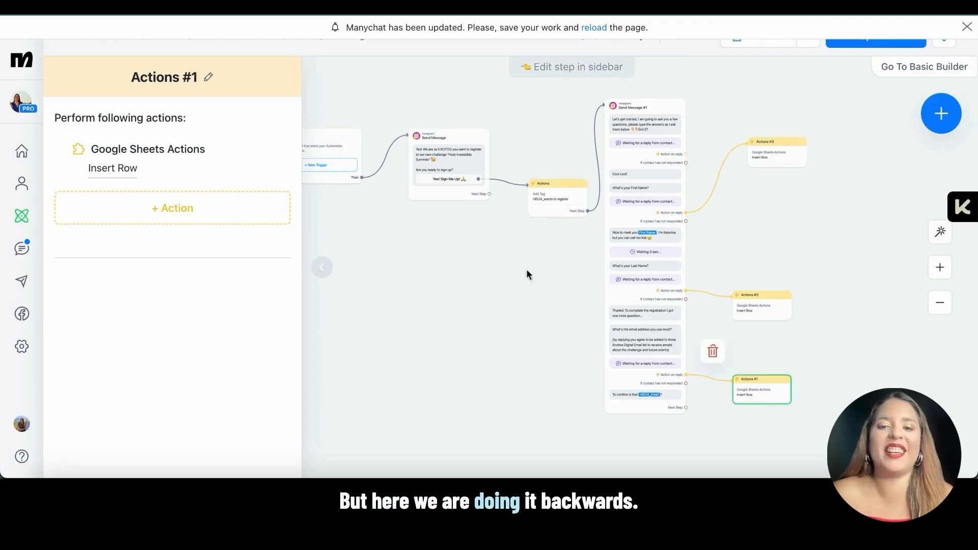
pyautogui.click(127, 176)
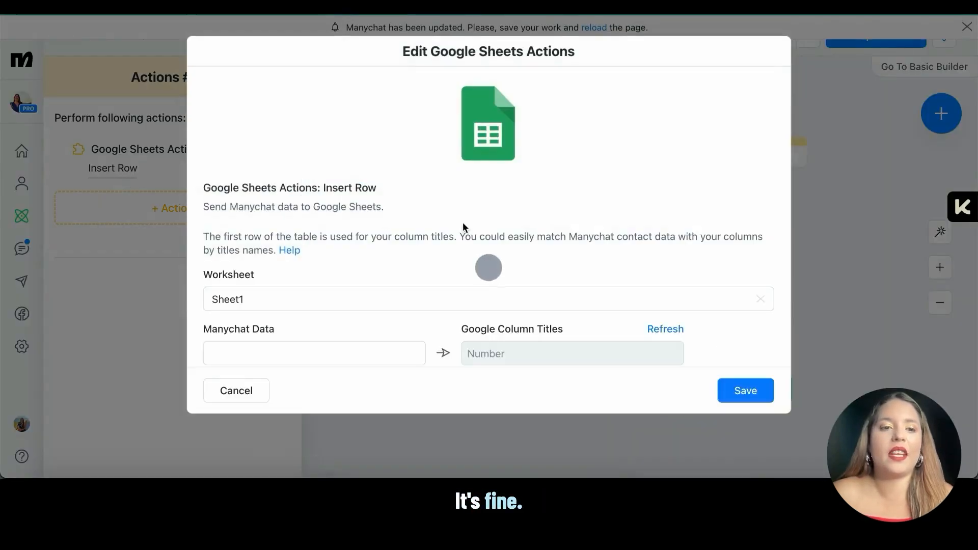
pyautogui.scroll(-5, 462, 222)
pyautogui.click(412, 255)
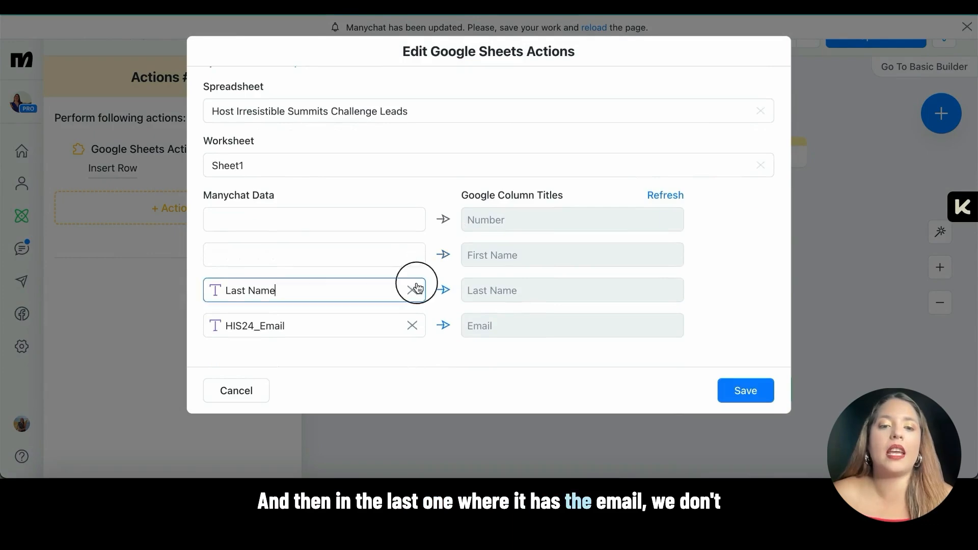
pyautogui.click(413, 288)
pyautogui.click(528, 261)
pyautogui.click(412, 290)
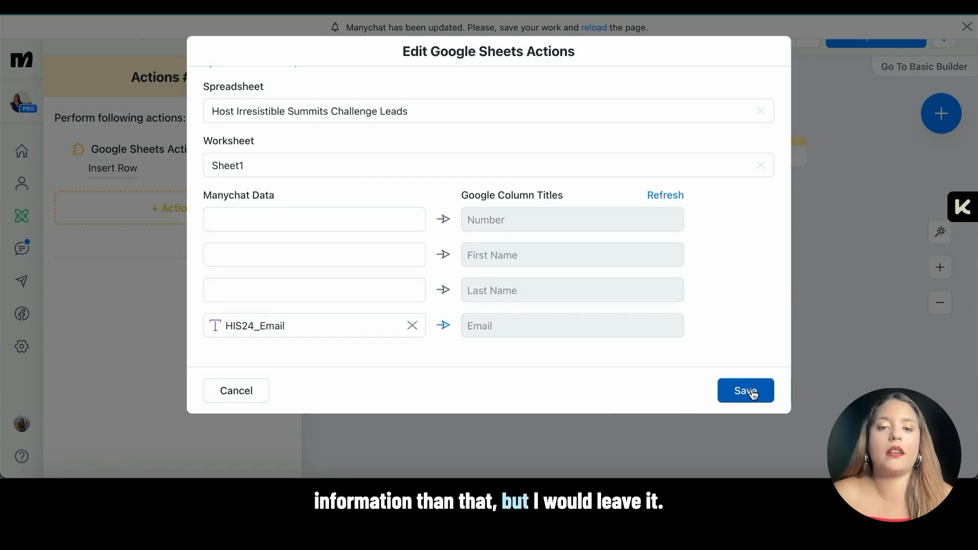
# - Map the First Name and Last Name system fields back to their matching columns in the email question's Insert Row action and save
pyautogui.click(367, 255)
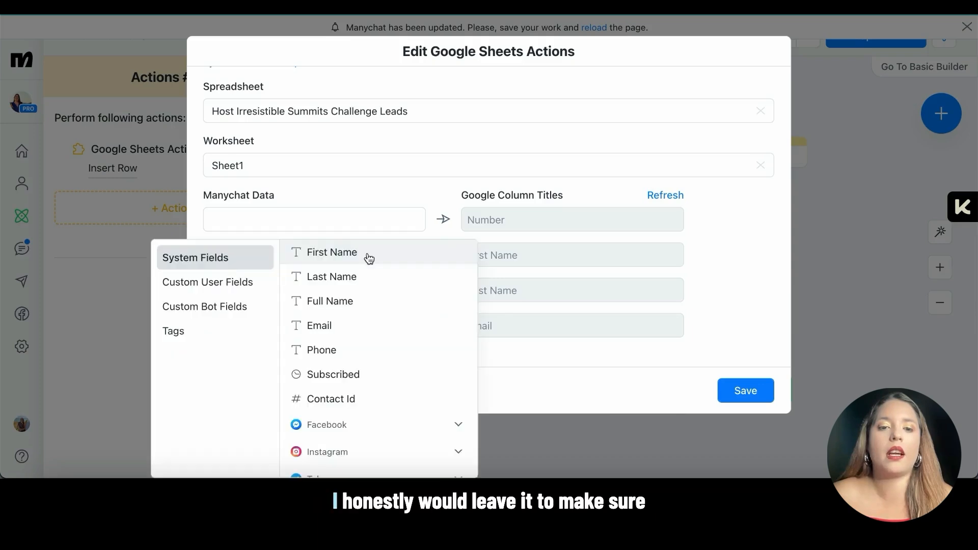
pyautogui.click(369, 259)
pyautogui.click(356, 292)
pyautogui.click(377, 77)
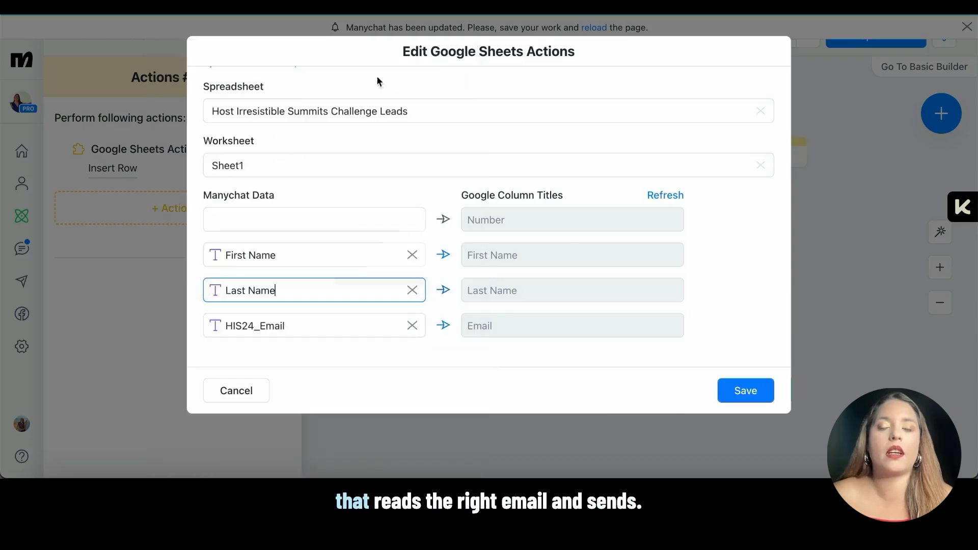
pyautogui.click(746, 396)
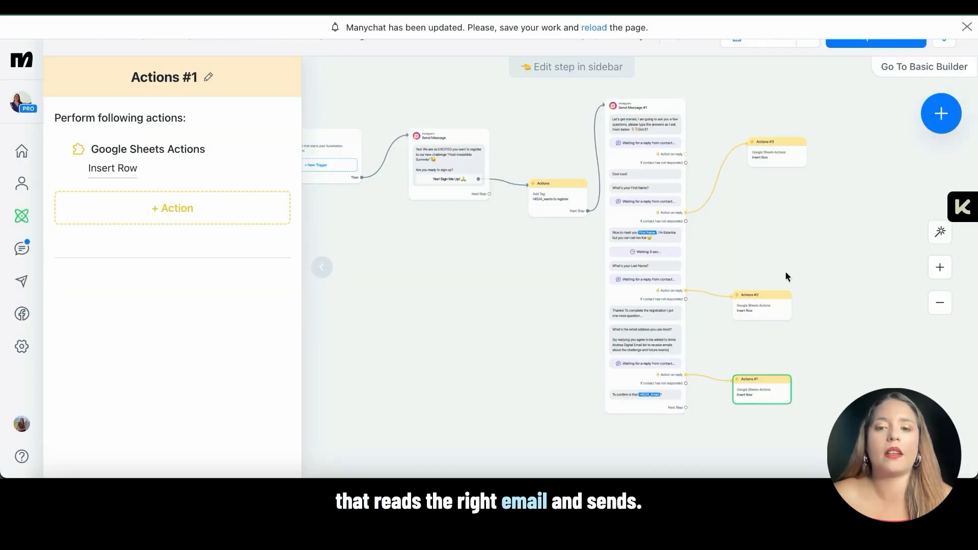
# - Dismiss the page update notice and publish the flow changes to the live version
pyautogui.click(967, 27)
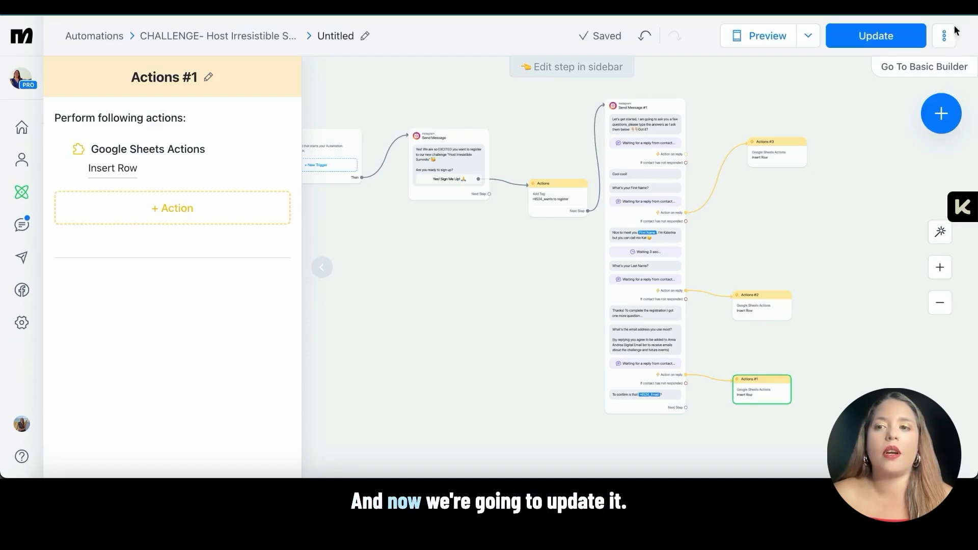
pyautogui.click(871, 40)
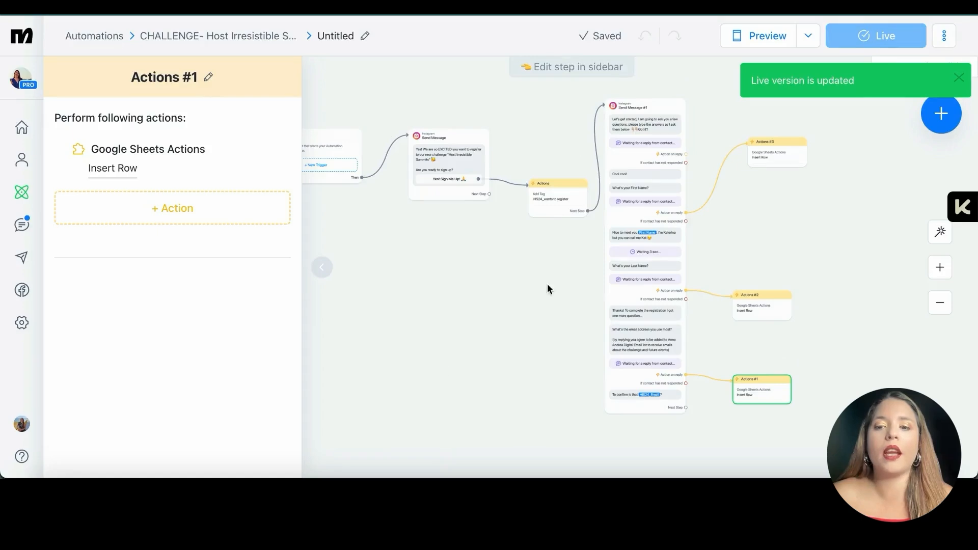
# - Open the registration questions message for editing and place the cursor at the end of its email confirmation text
pyautogui.click(649, 352)
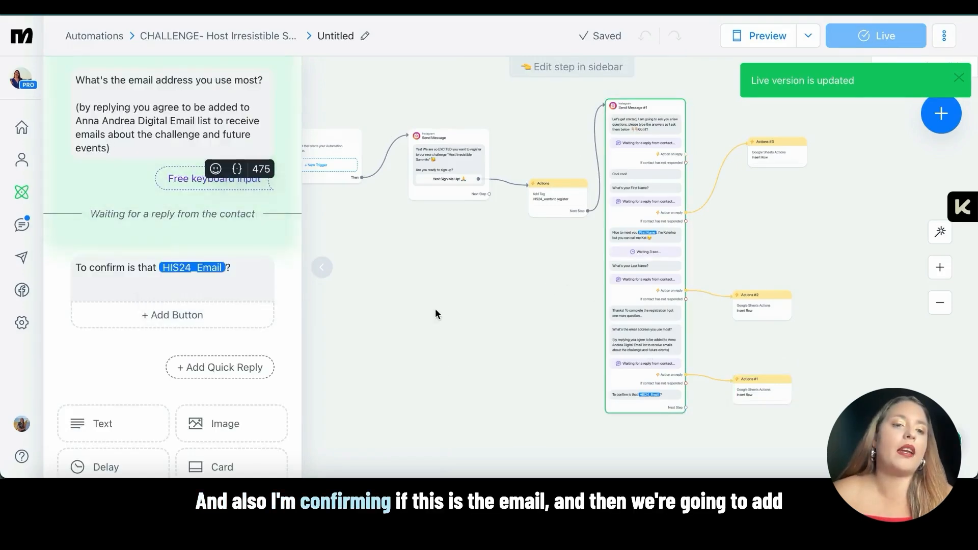
pyautogui.click(198, 262)
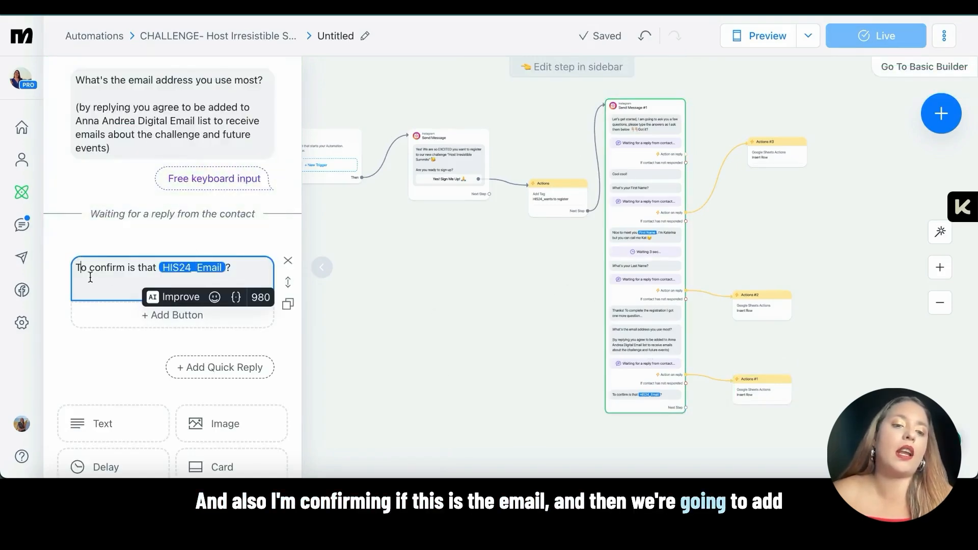
pyautogui.click(193, 268)
pyautogui.click(242, 269)
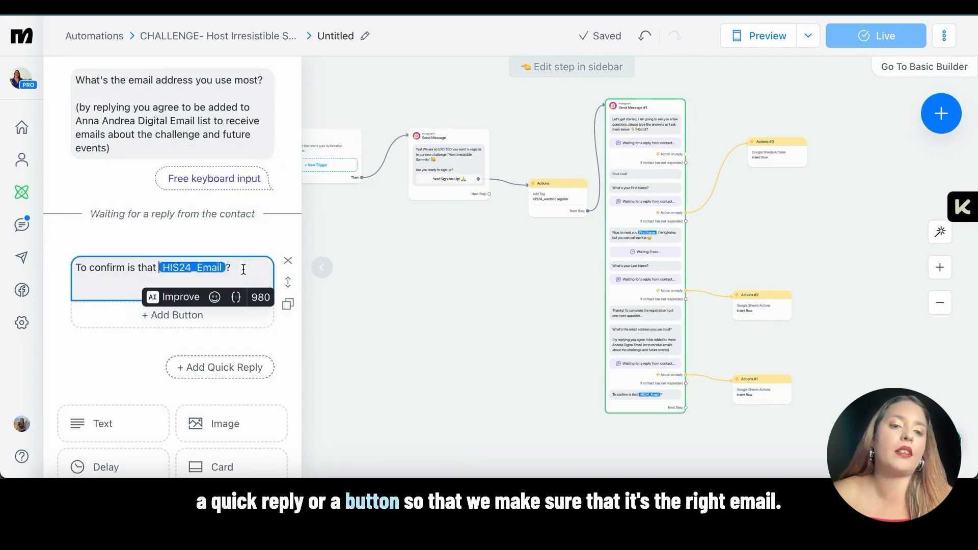
pyautogui.click(243, 269)
pyautogui.scroll(-2, 243, 269)
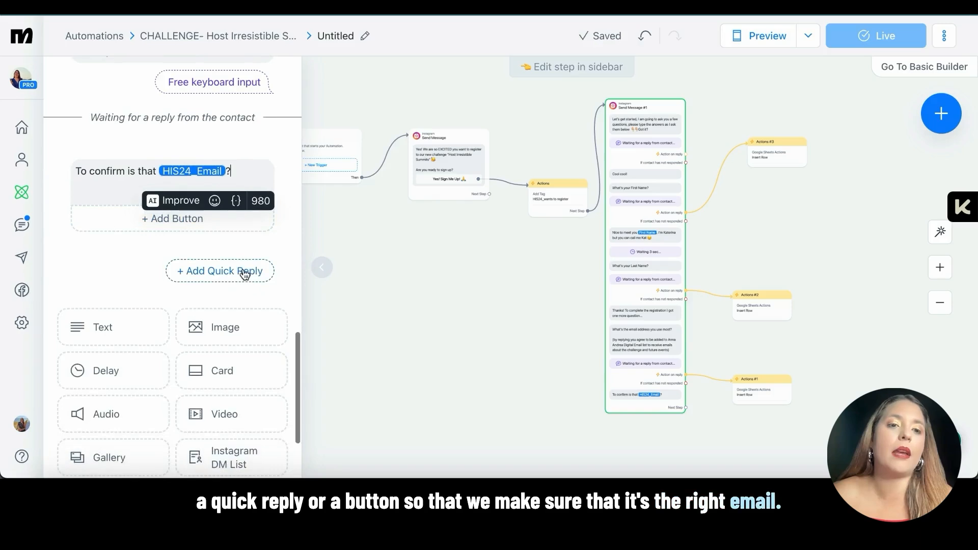
pyautogui.click(133, 214)
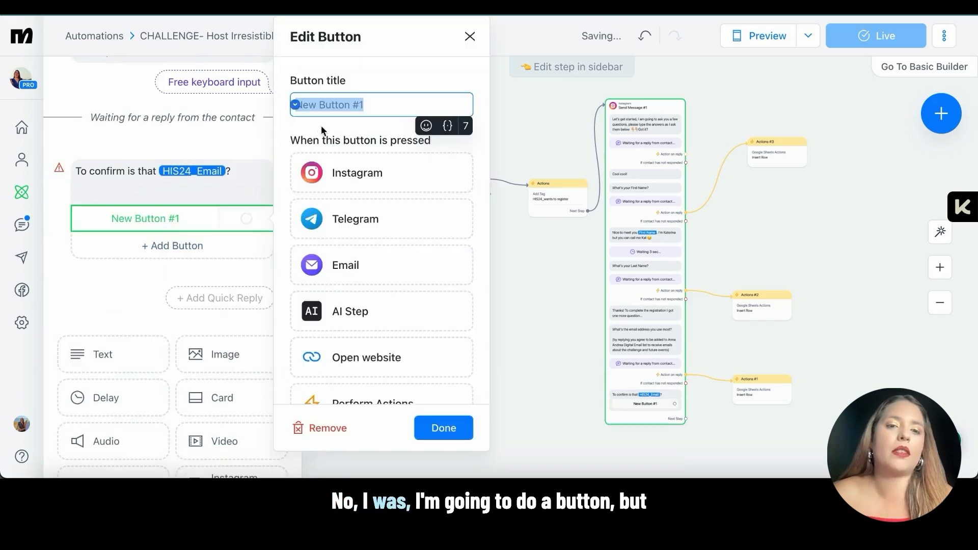
pyautogui.write('Yes')
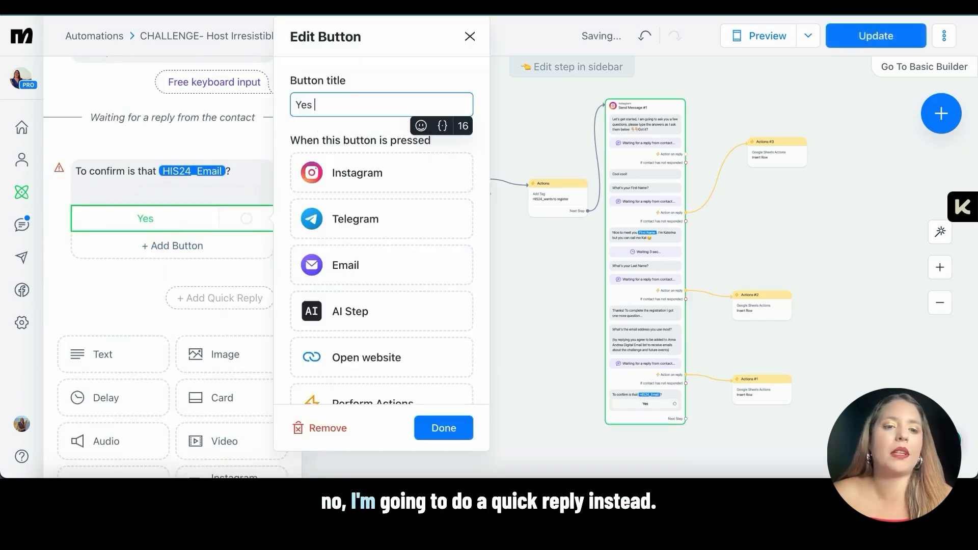
pyautogui.press('BackSpace')
pyautogui.press('BackSpace')
pyautogui.click(335, 432)
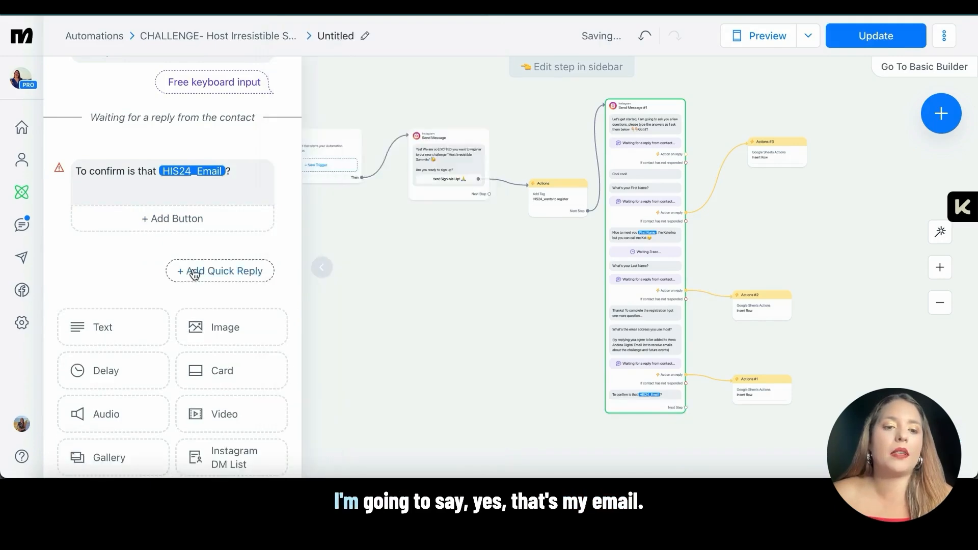
# - Add a quick reply titled "Yes That's My Email!" beneath the email confirmation text
pyautogui.click(193, 272)
pyautogui.write('Yes ')
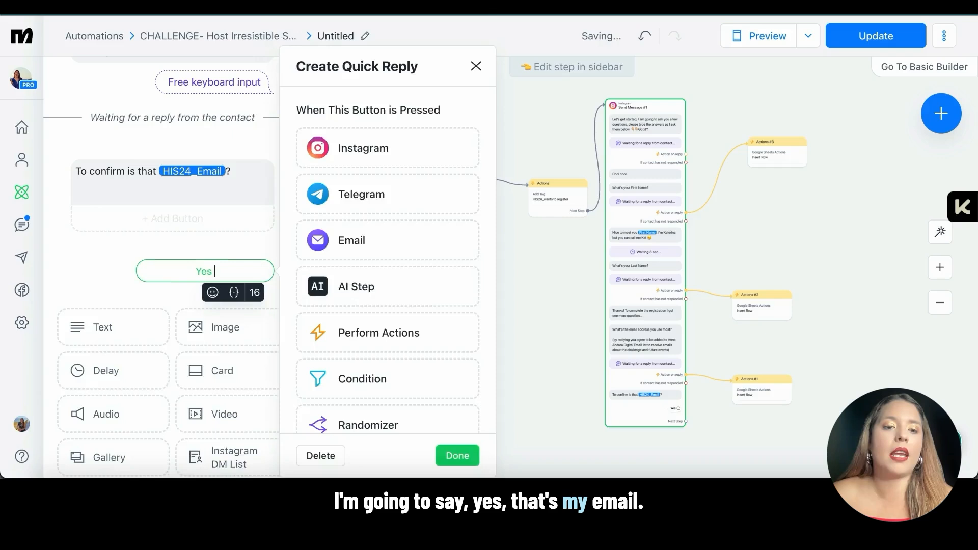
pyautogui.write("That's M")
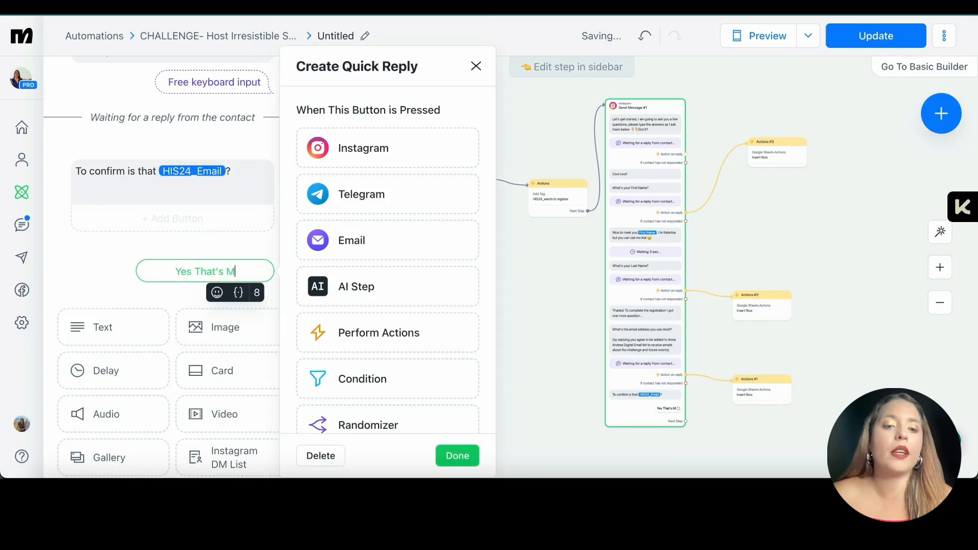
pyautogui.write('y Email!')
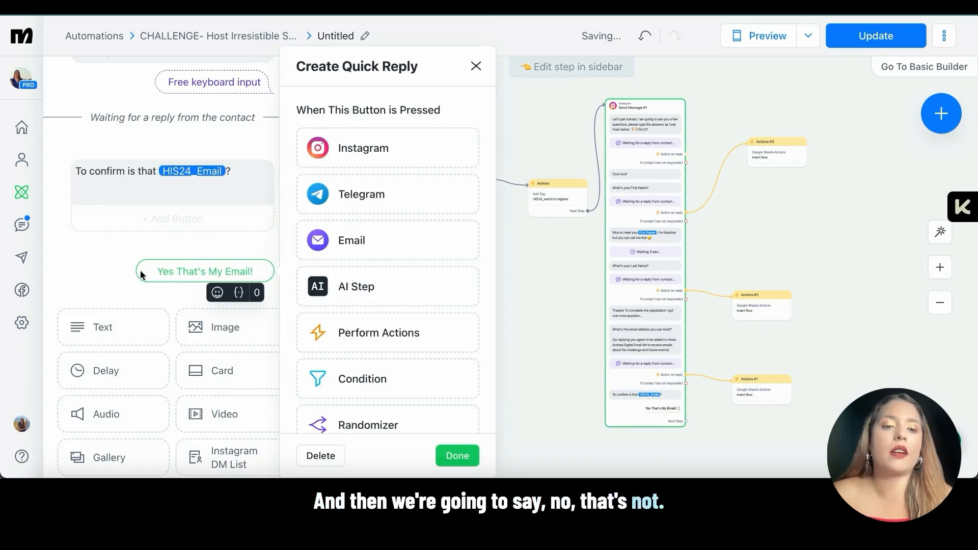
pyautogui.click(103, 276)
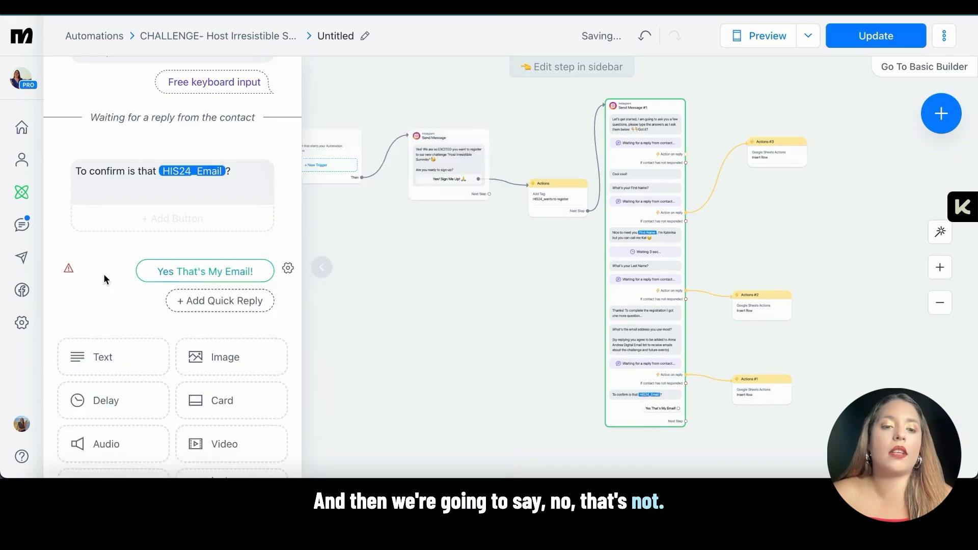
# - Add a second quick reply titled "No, that's wrong..." and attach a Perform Actions step to the "Yes That's My Email!" reply
pyautogui.click(202, 301)
pyautogui.write('No, ')
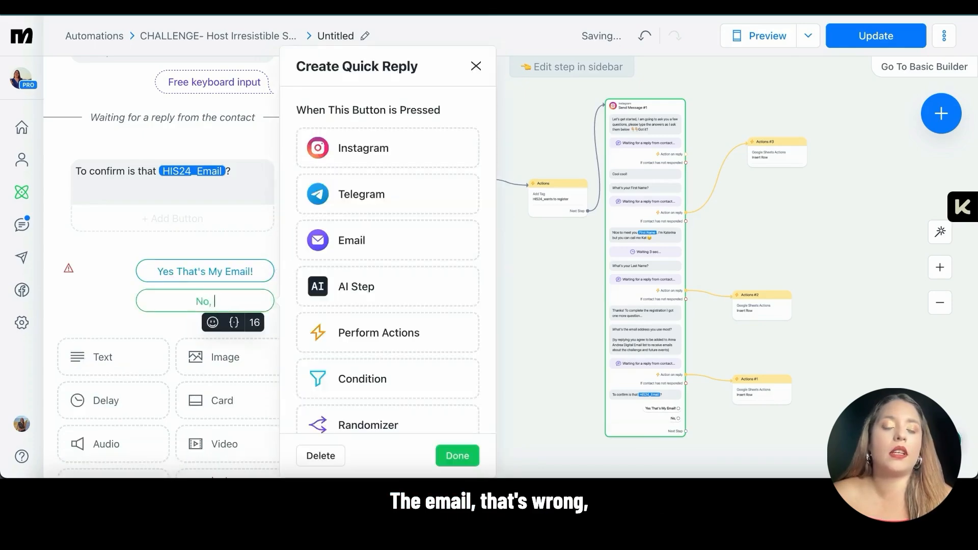
pyautogui.write("tha'")
pyautogui.write("t's wr")
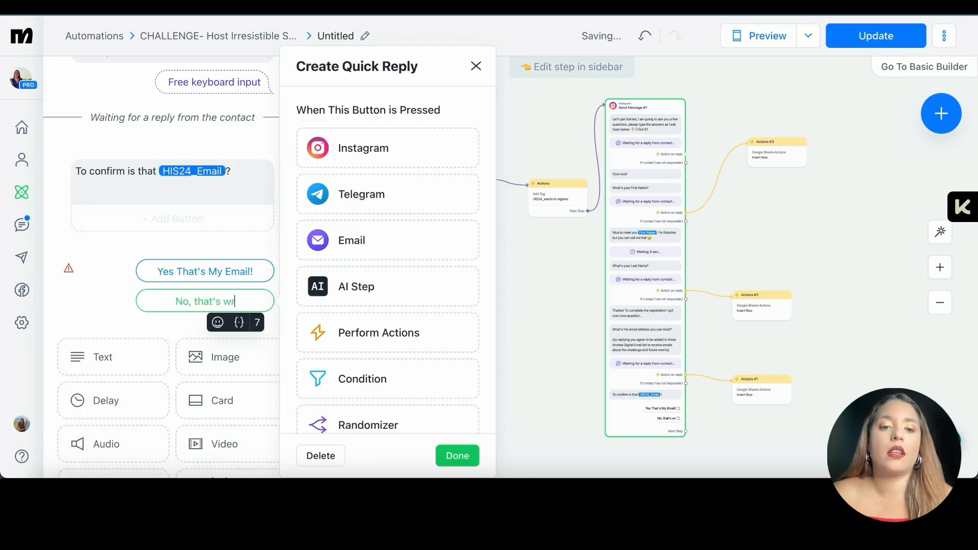
pyautogui.write('ong...')
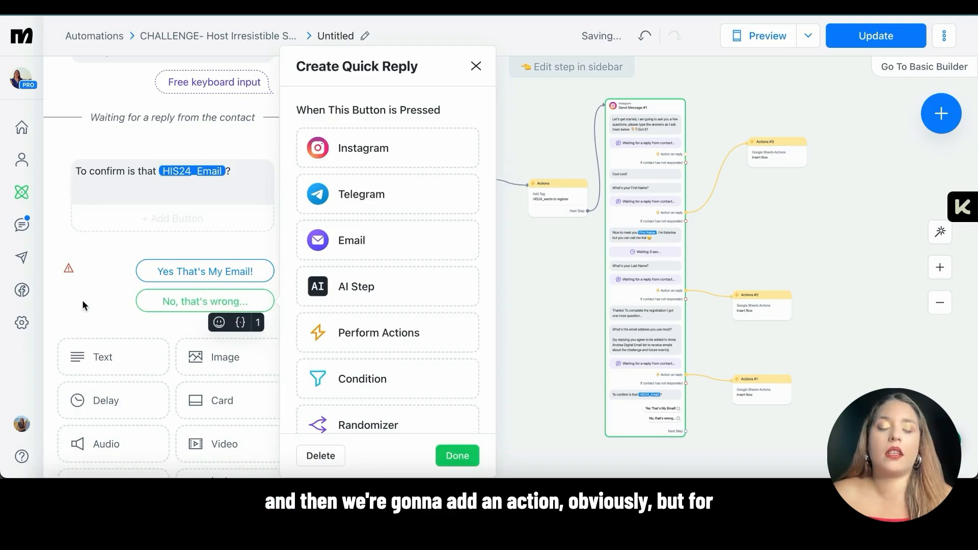
pyautogui.click(82, 300)
pyautogui.click(203, 271)
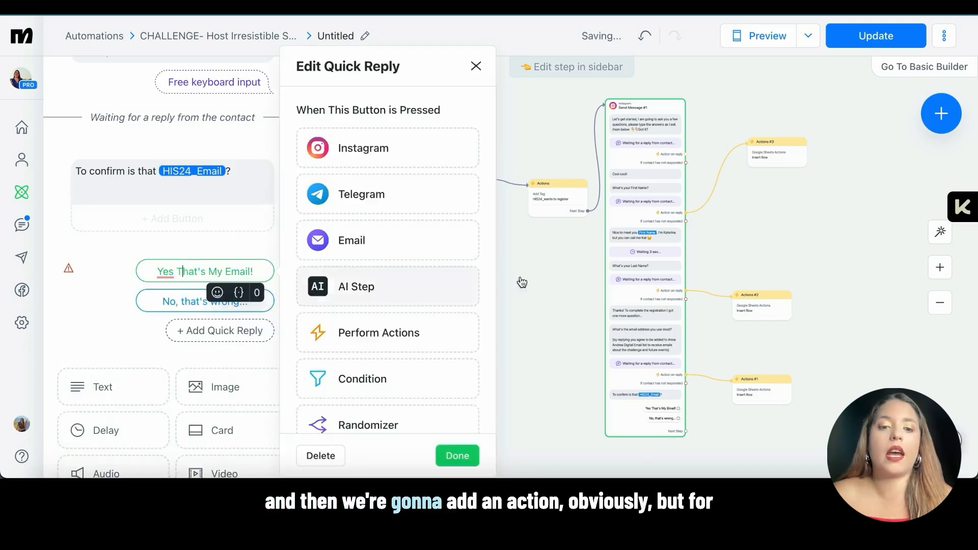
pyautogui.click(417, 334)
pyautogui.click(218, 301)
pyautogui.click(408, 344)
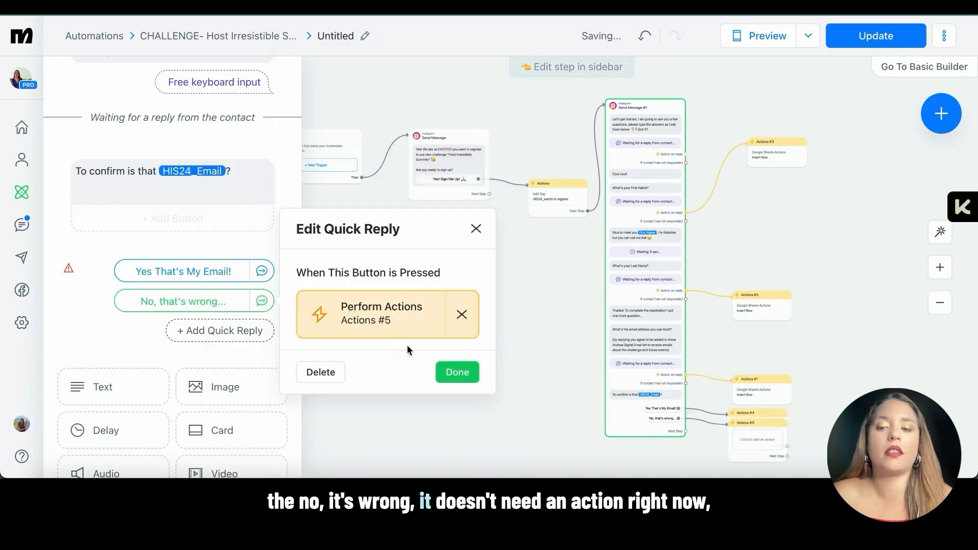
pyautogui.click(461, 309)
pyautogui.click(570, 357)
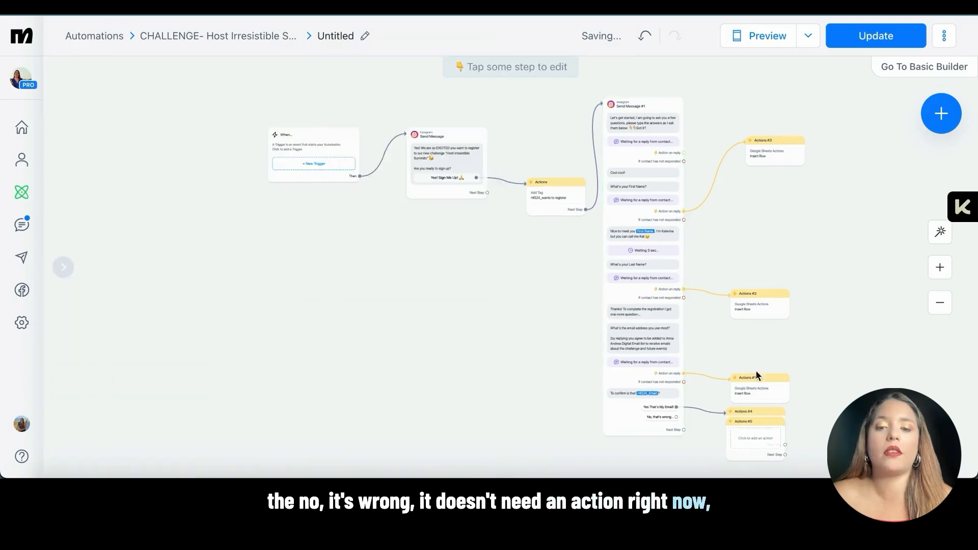
pyautogui.moveTo(761, 428); pyautogui.dragTo(544, 360)
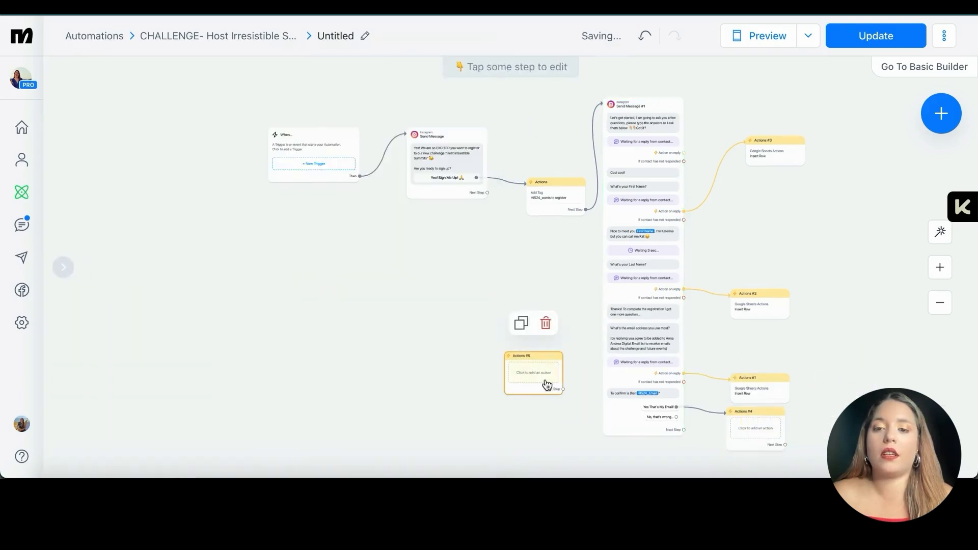
pyautogui.click(545, 326)
# - Give the "Yes That's My Email!" reply's action step an Add Tag action with a new tag named "HIS24_Email Registered Successfully"
pyautogui.moveTo(762, 344); pyautogui.dragTo(648, 305)
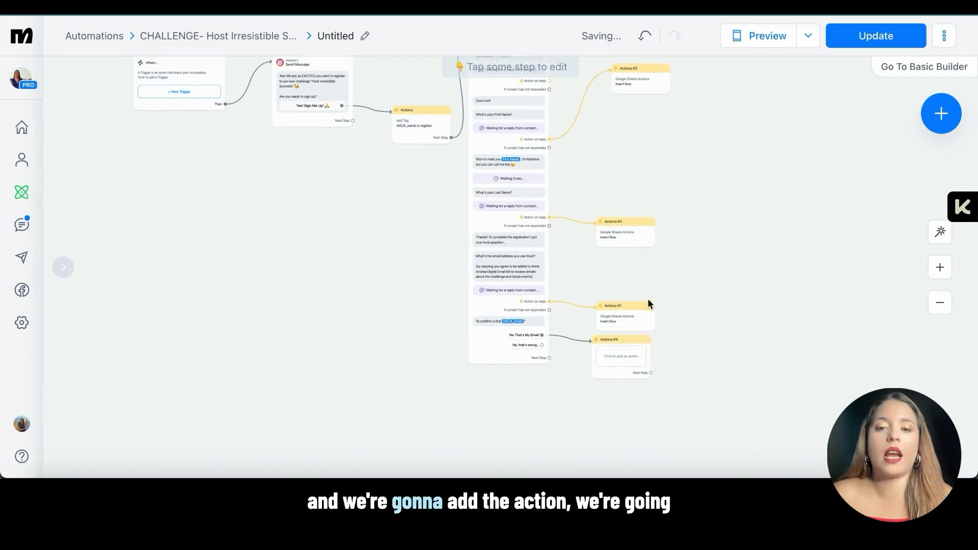
pyautogui.click(621, 354)
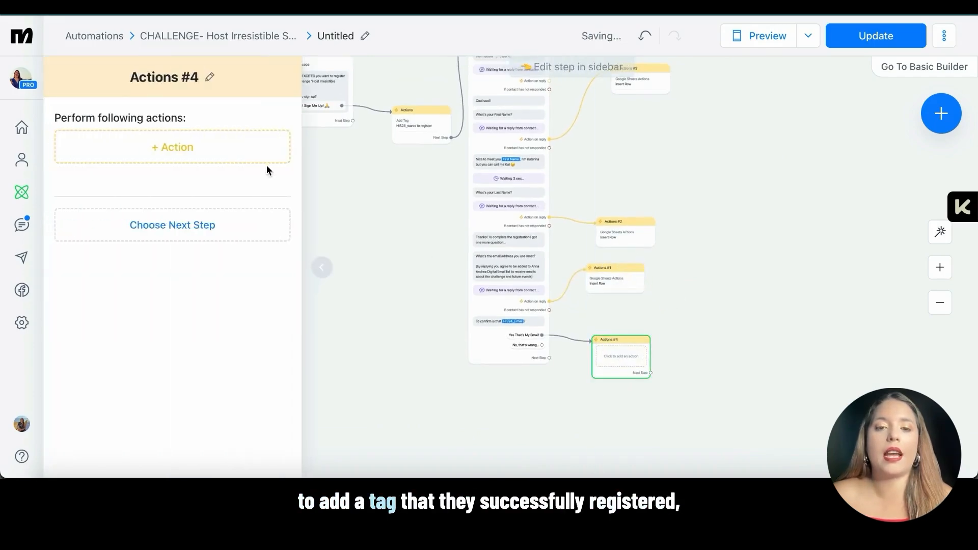
pyautogui.click(233, 148)
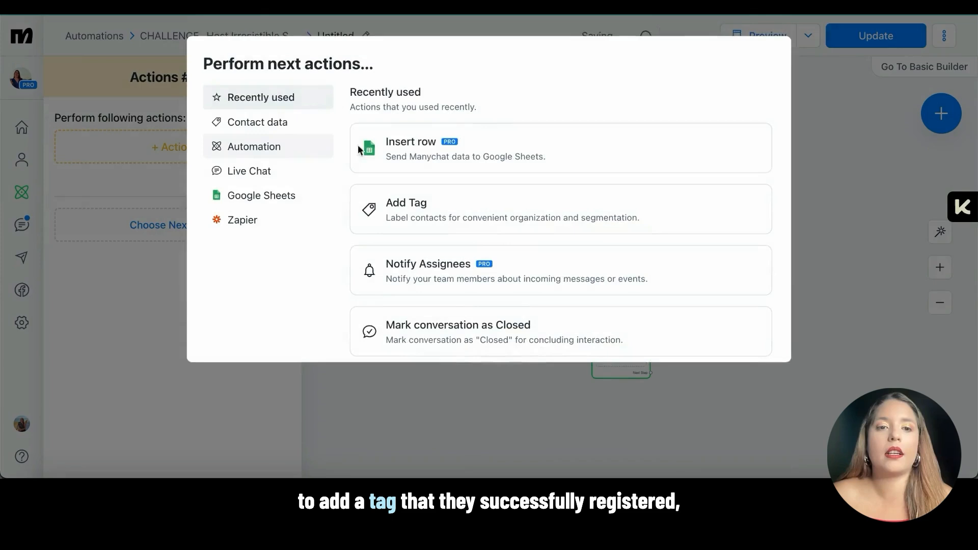
pyautogui.click(400, 219)
pyautogui.click(224, 174)
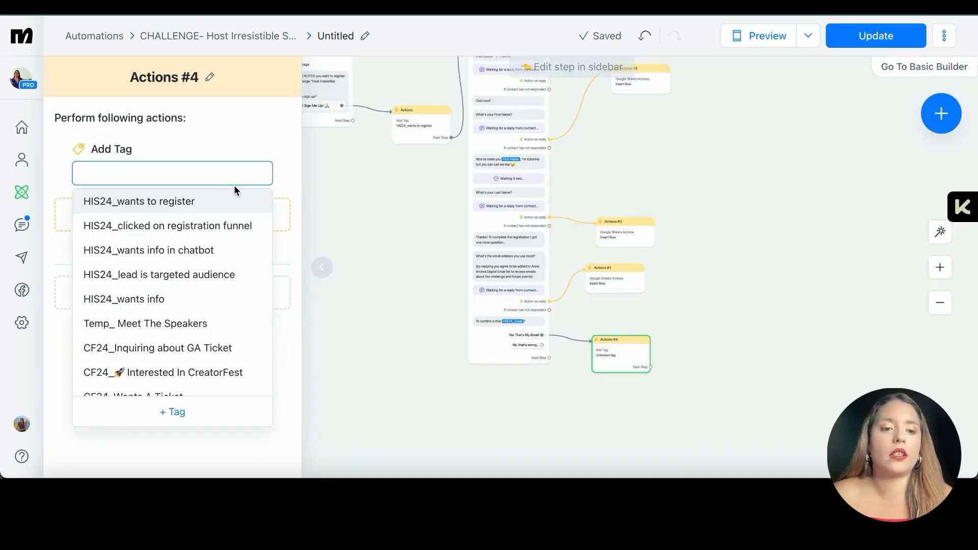
pyautogui.write('H')
pyautogui.scroll(-1, 224, 357)
pyautogui.click(216, 409)
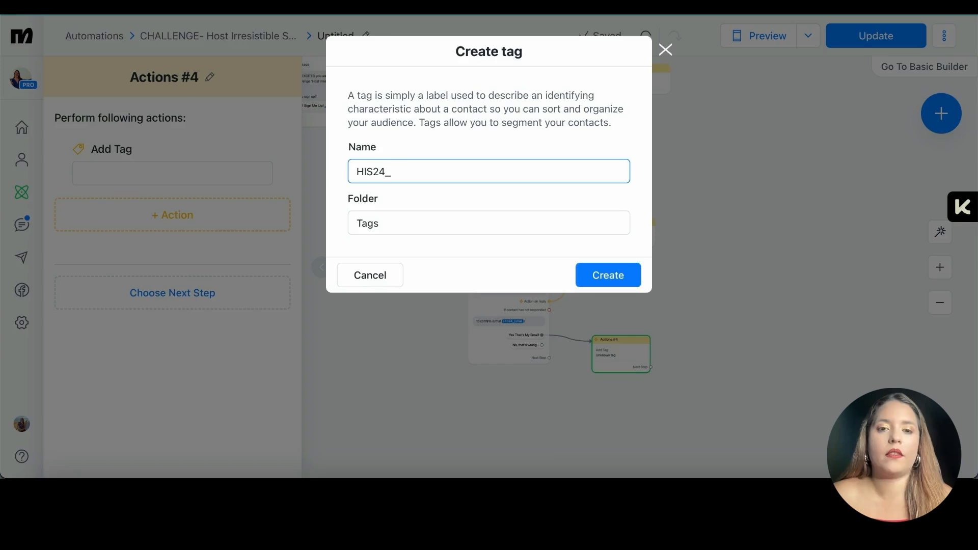
pyautogui.write('IS24_Registered Successfully')
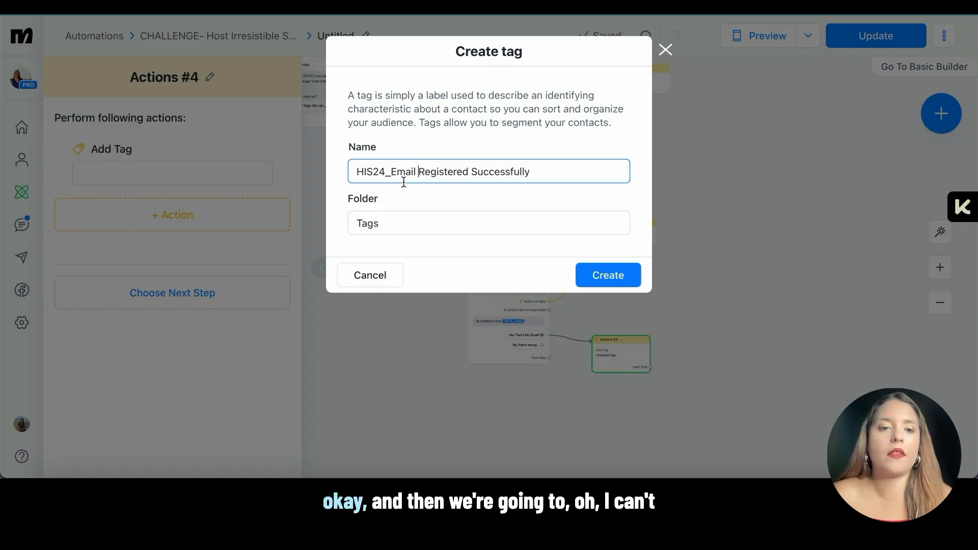
pyautogui.click(628, 278)
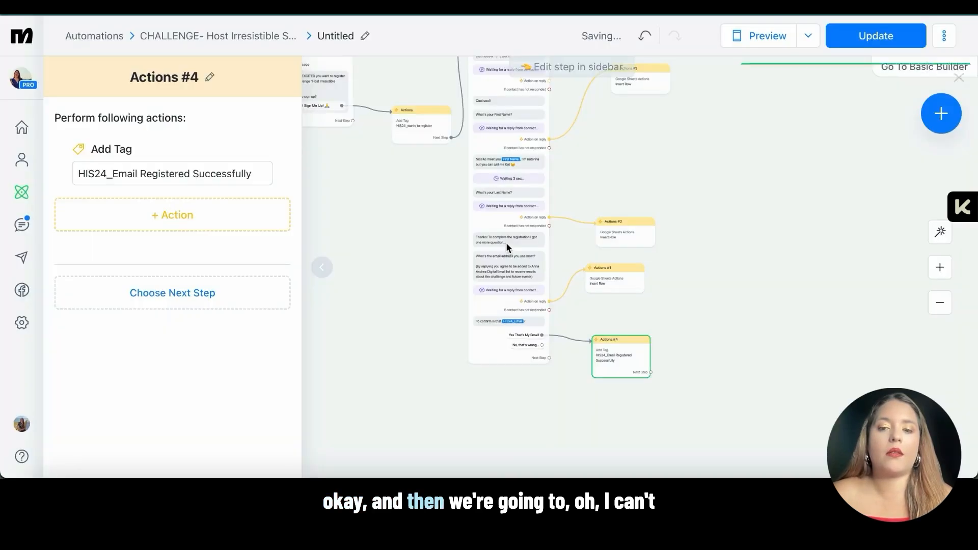
pyautogui.click(650, 372)
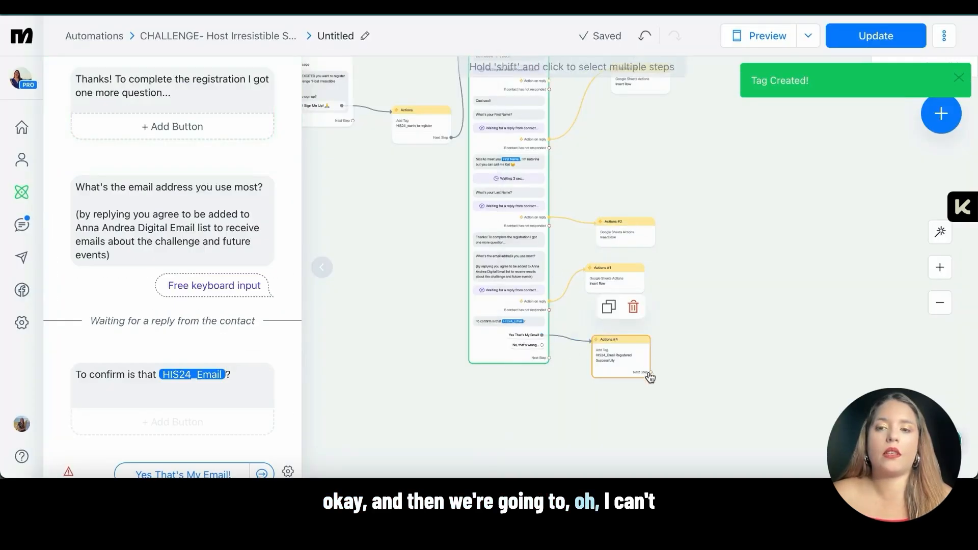
pyautogui.click(679, 280)
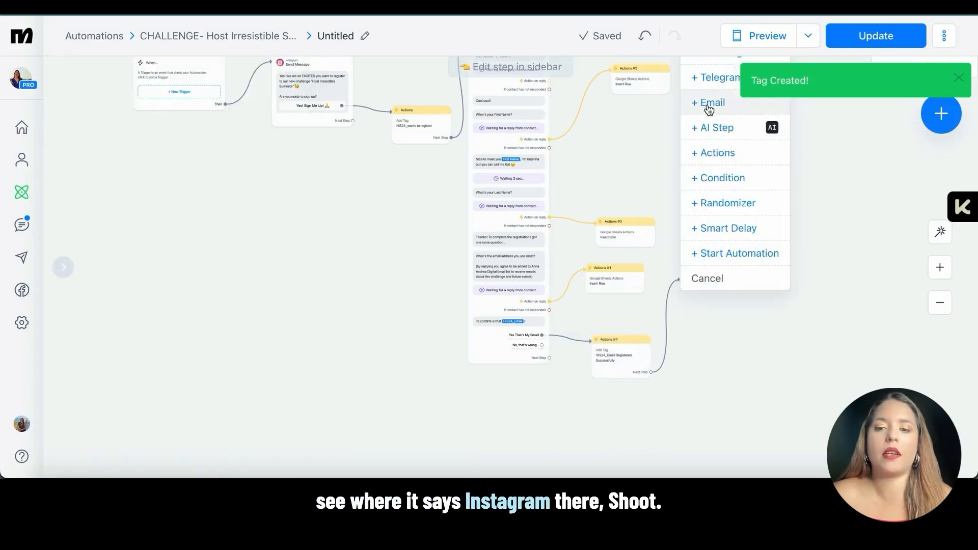
pyautogui.click(707, 280)
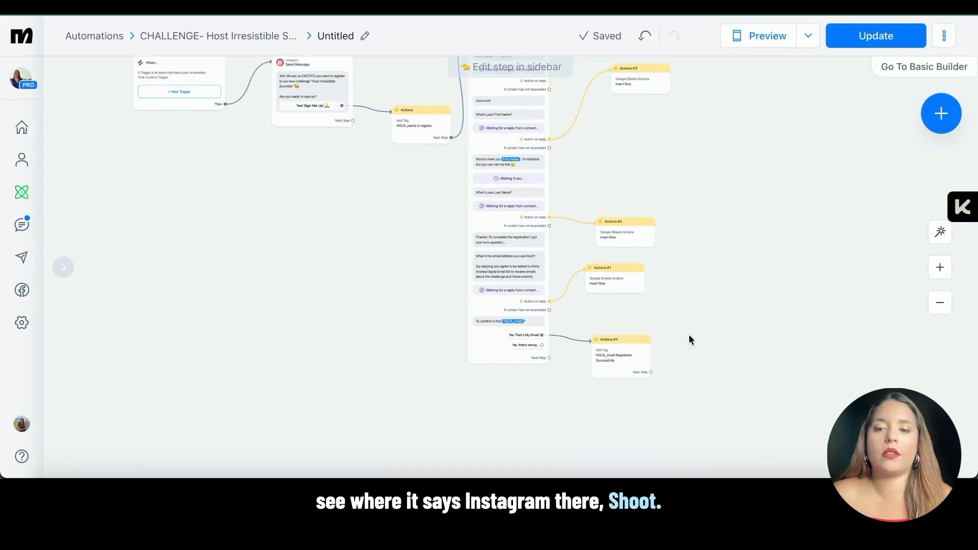
pyautogui.click(651, 373)
pyautogui.click(692, 276)
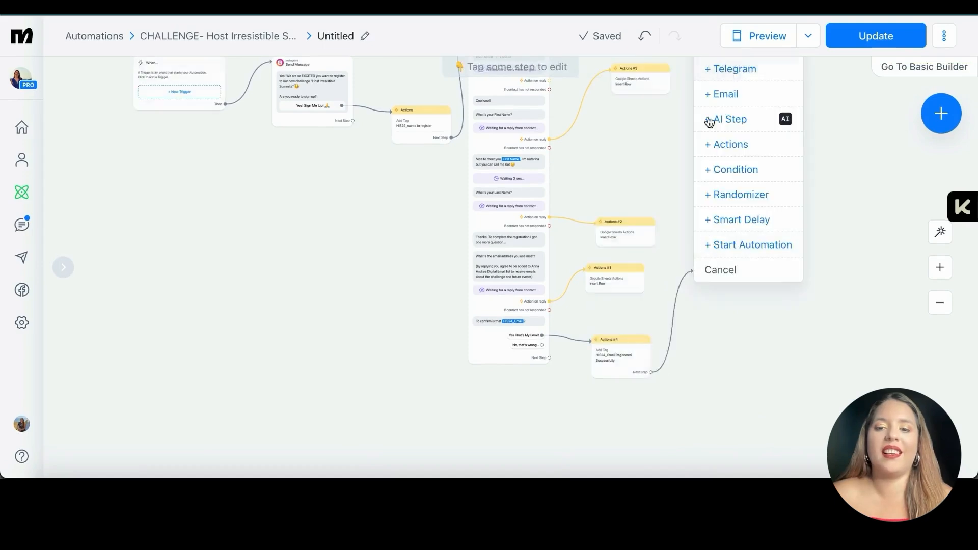
# - Add an Instagram message as the next step after the "HIS24_Email Registered Successfully" tag action
pyautogui.moveTo(648, 353); pyautogui.dragTo(511, 376)
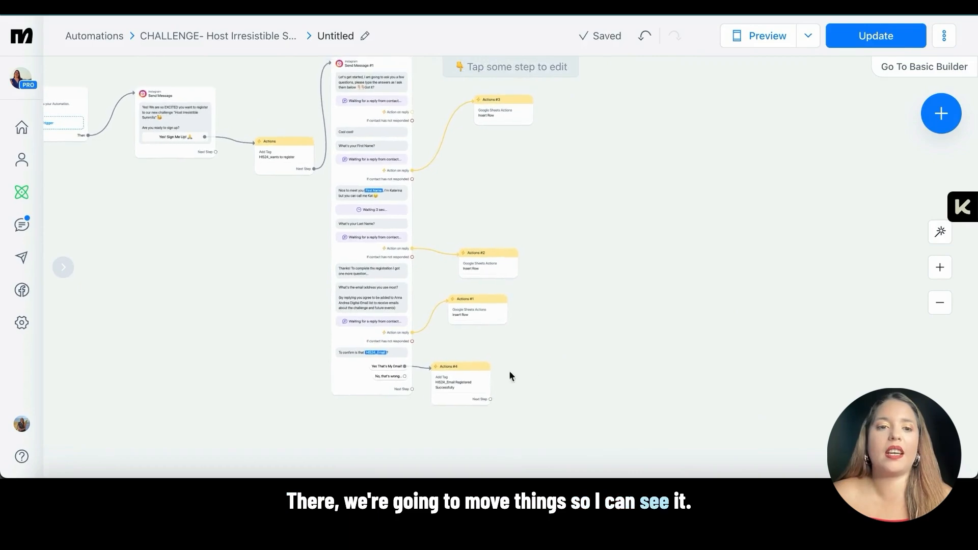
pyautogui.click(490, 399)
pyautogui.click(590, 260)
pyautogui.click(626, 264)
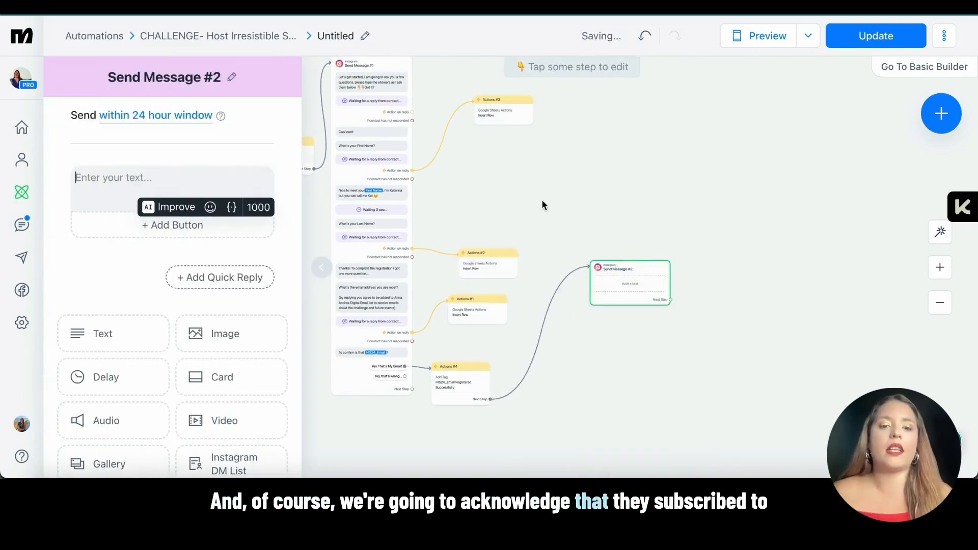
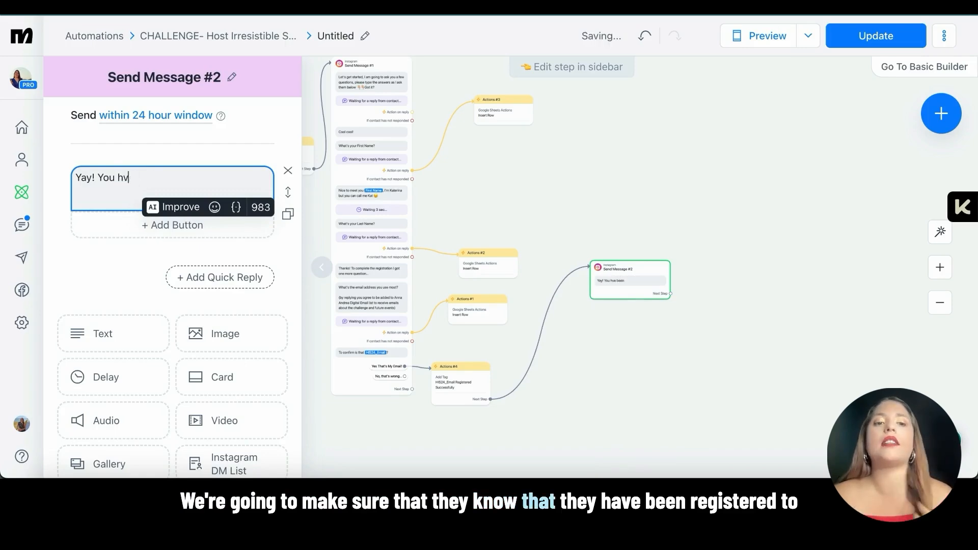
# - Continue the Send Message #2 text after "Yay!" with "You have been successfully subscribed to", the host's name in possessive form and "email"
pyautogui.write('hav')
pyautogui.press('BackSpace')
pyautogui.write('ave be')
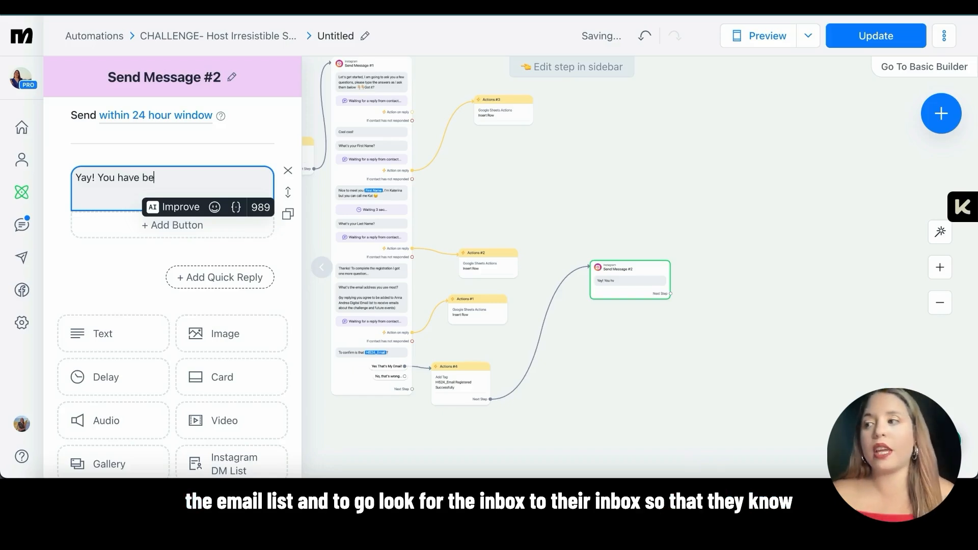
pyautogui.write('en successfull')
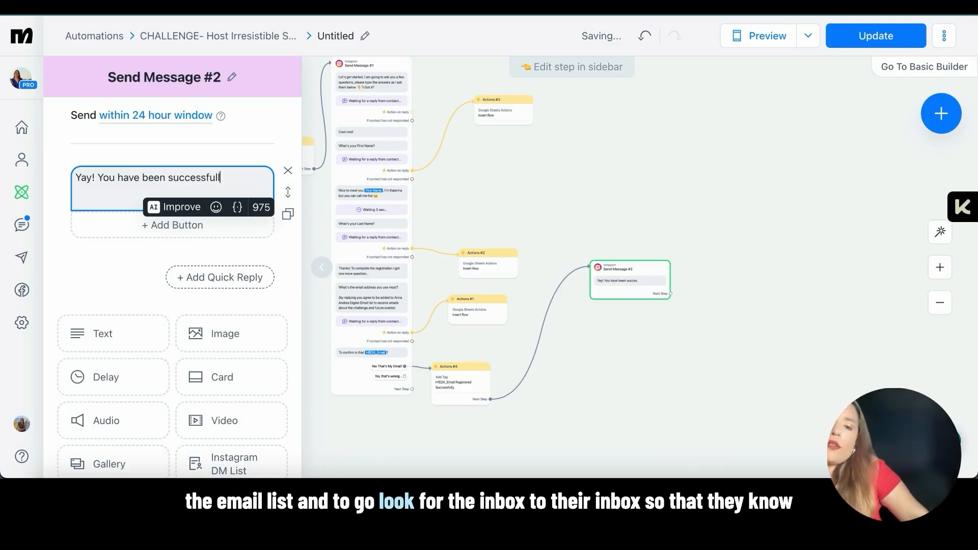
pyautogui.write('y subscribed')
pyautogui.press('BackSpace')
pyautogui.press('BackSpace')
pyautogui.press('BackSpace')
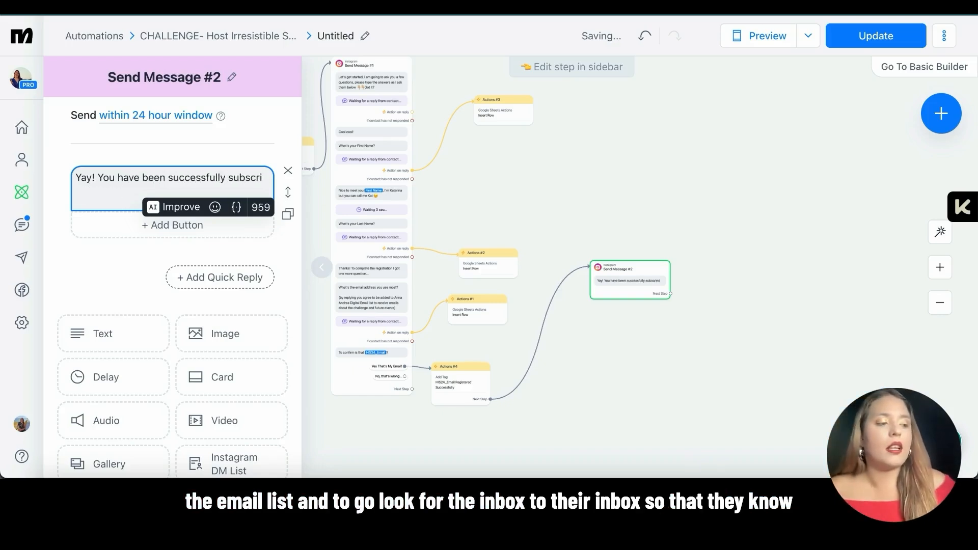
pyautogui.write('to Anna Andre')
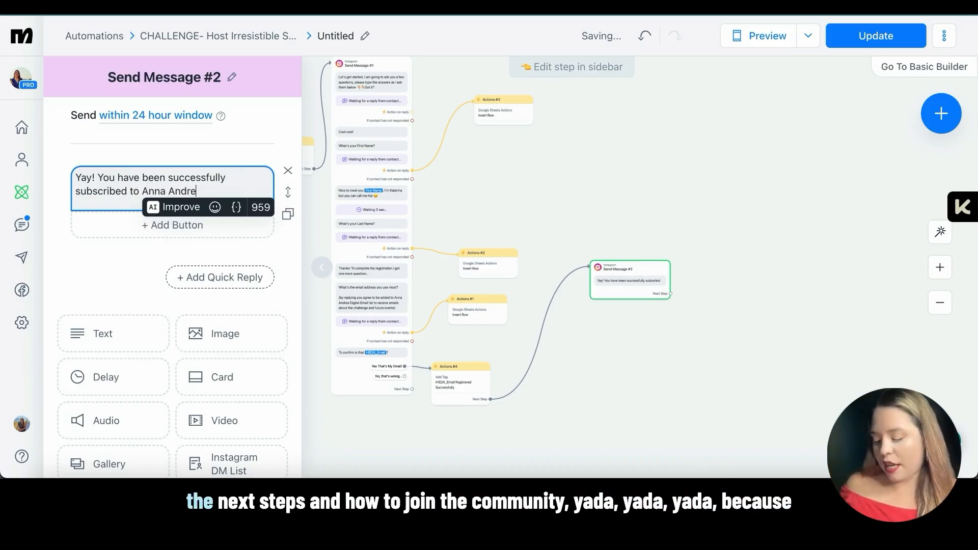
pyautogui.write("a's emia")
pyautogui.write('l')
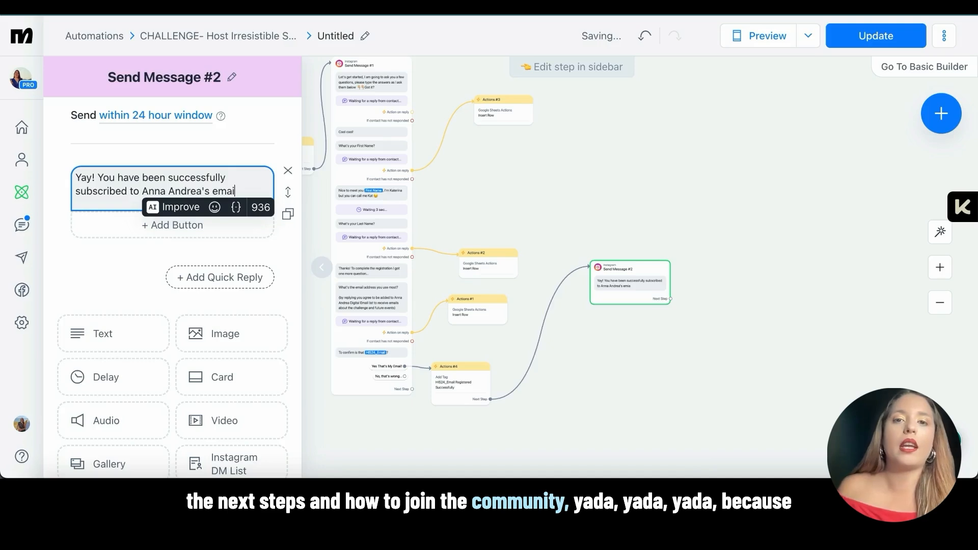
# - Finish the message sentence with "list, please check your inbox for the next steps to join the Challenge Community"
pyautogui.write(' list, please')
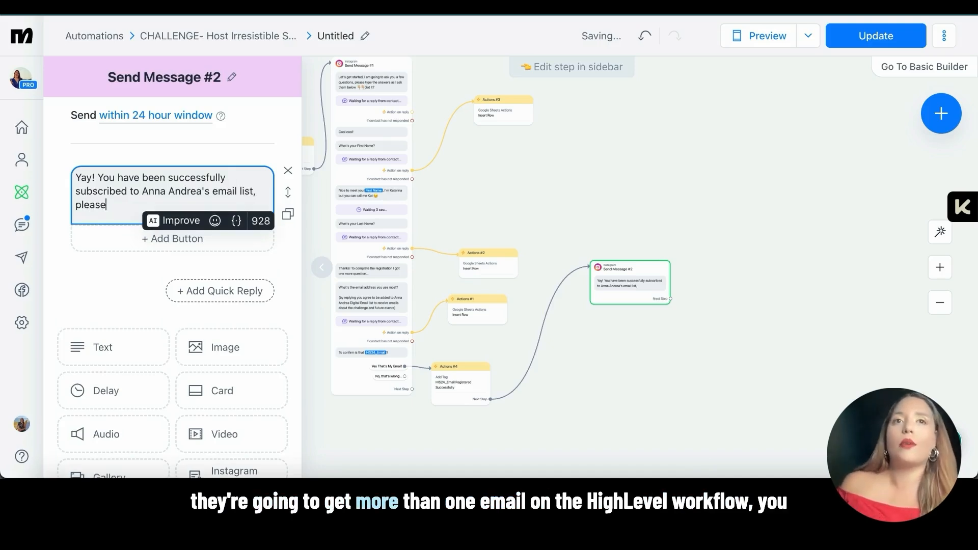
pyautogui.write(' check your inbox')
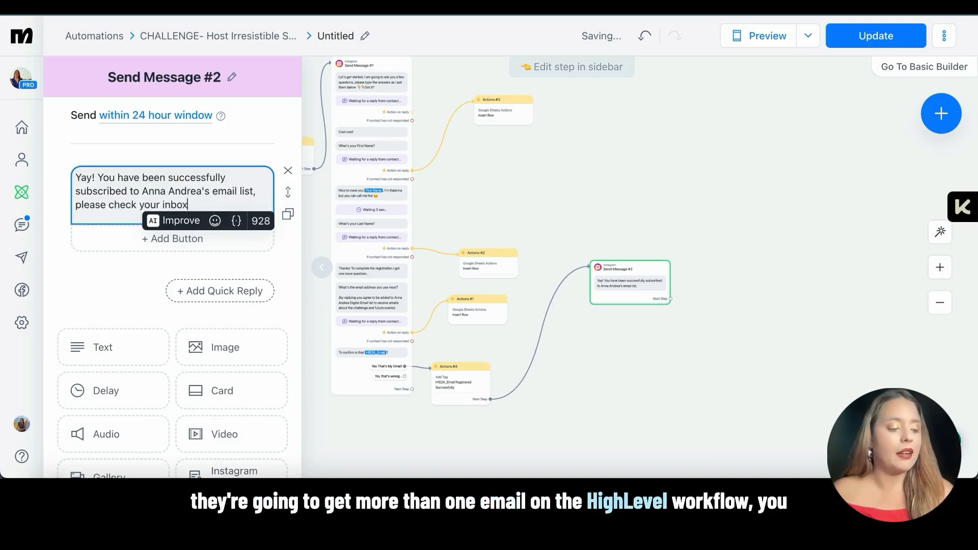
pyautogui.write(' for the')
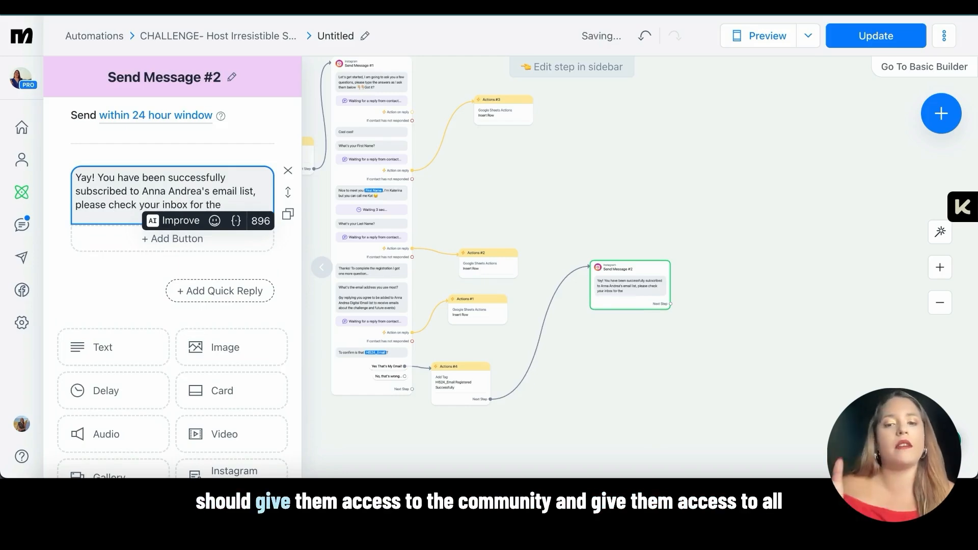
pyautogui.write(' nex')
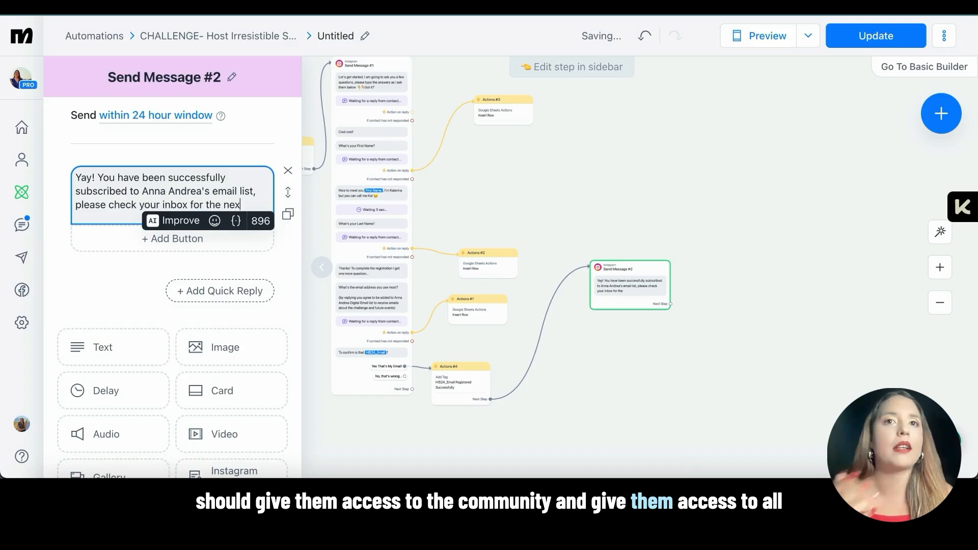
pyautogui.write('t steps to join the ')
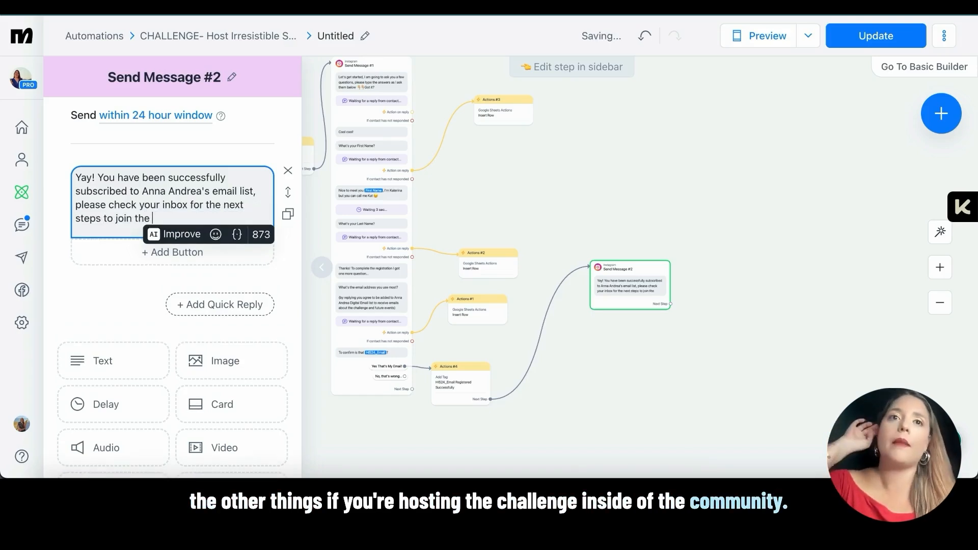
pyautogui.write('Cha')
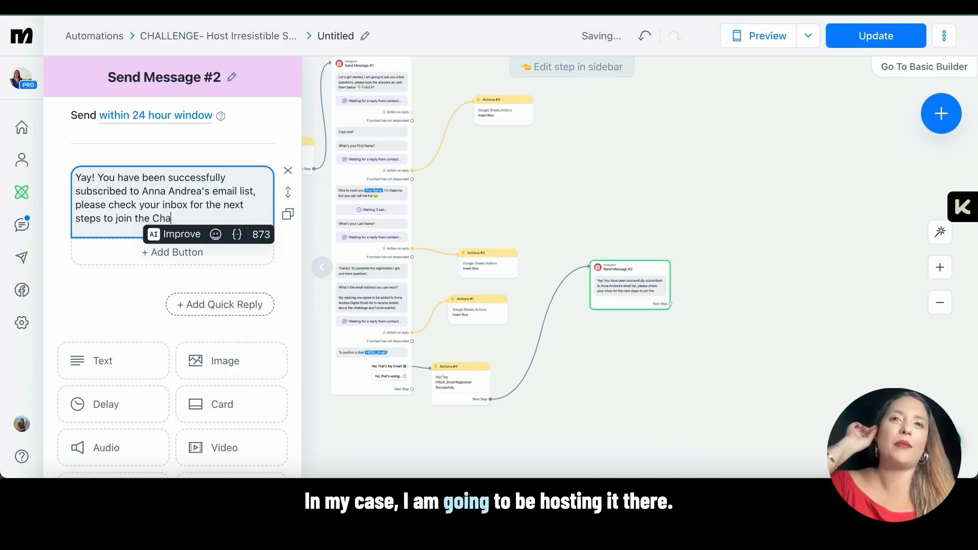
pyautogui.write('llenge Community')
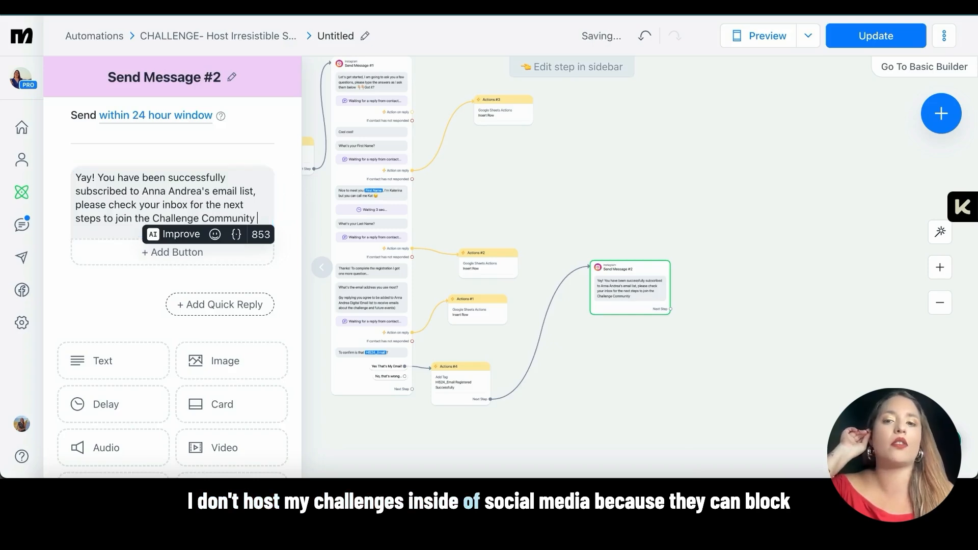
# - Add a smiling face with sunglasses emoji after "Challenge Community" at the end of the message
pyautogui.click(732, 7)
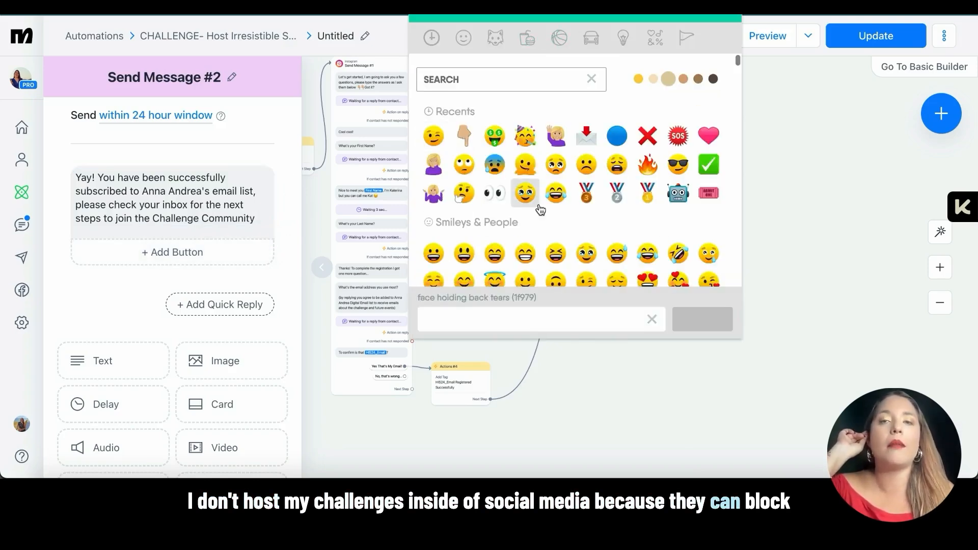
pyautogui.click(677, 164)
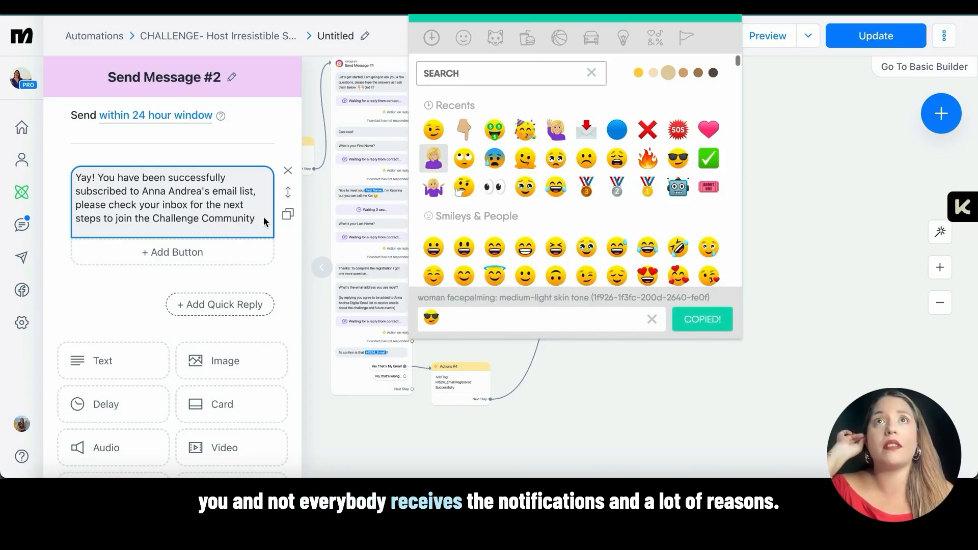
pyautogui.click(265, 220)
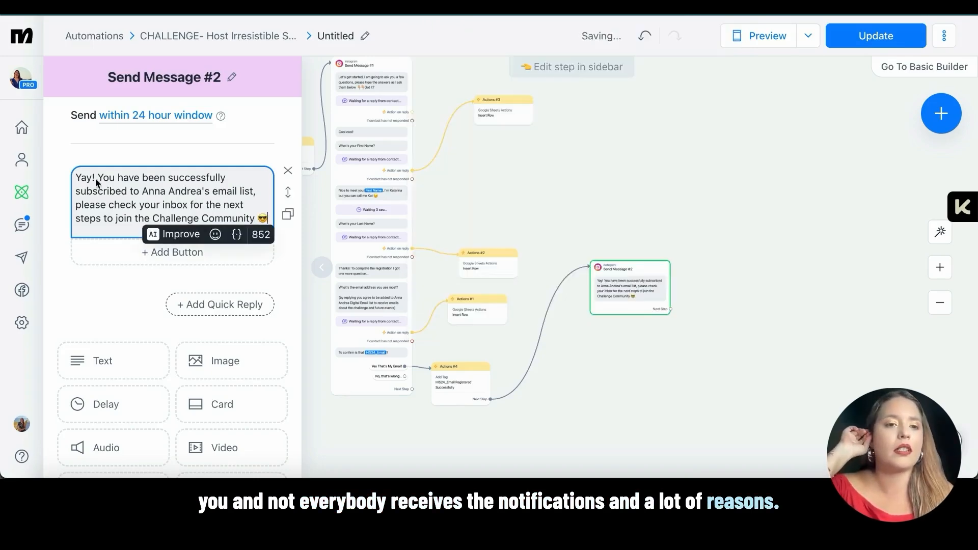
# - Put "You have been successfully subscribed" on a new line and add two partying face emojis after "Yay!"
pyautogui.press('Return')
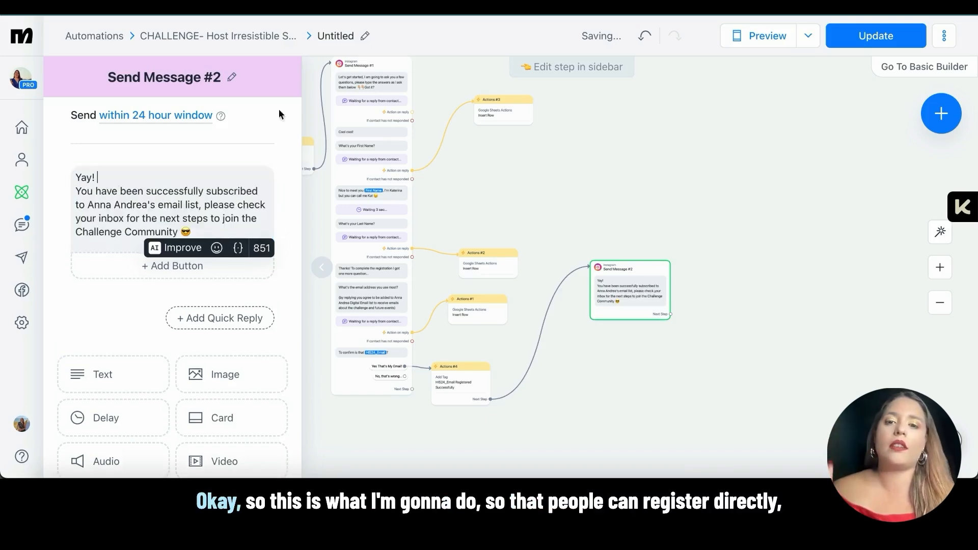
pyautogui.click(734, 6)
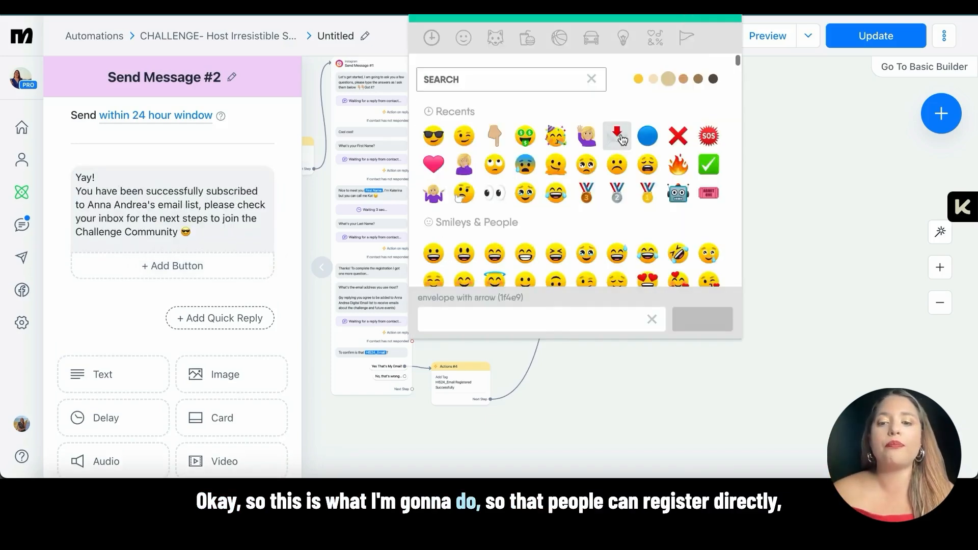
pyautogui.doubleClick(559, 137)
pyautogui.click(153, 178)
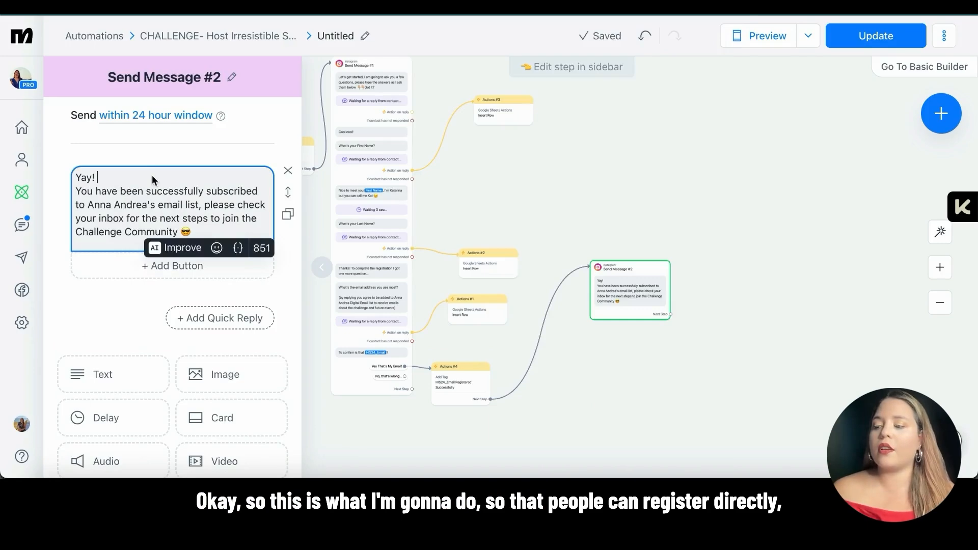
pyautogui.write('🥳🥳')
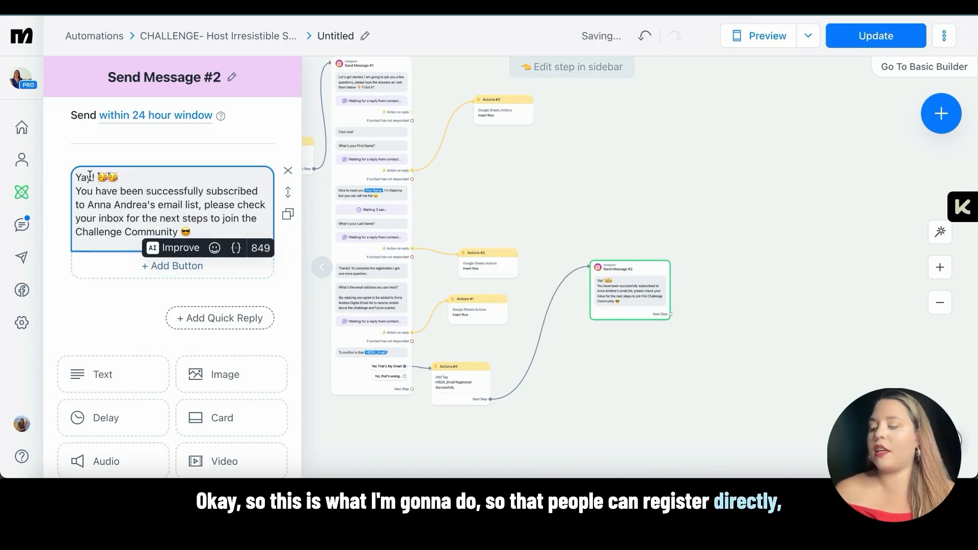
# - Insert the First Name system field between "Yay" and the exclamation mark
pyautogui.click(236, 248)
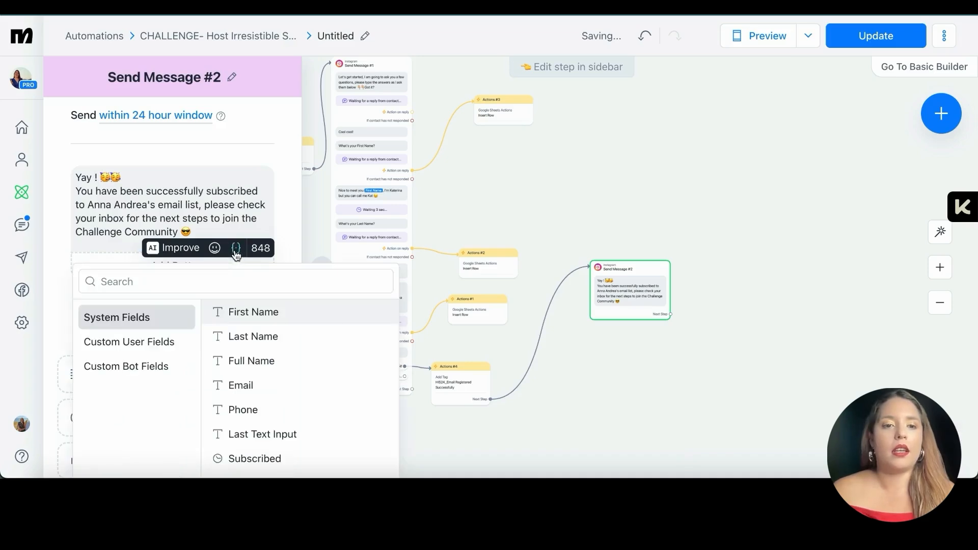
pyautogui.click(240, 319)
pyautogui.click(212, 205)
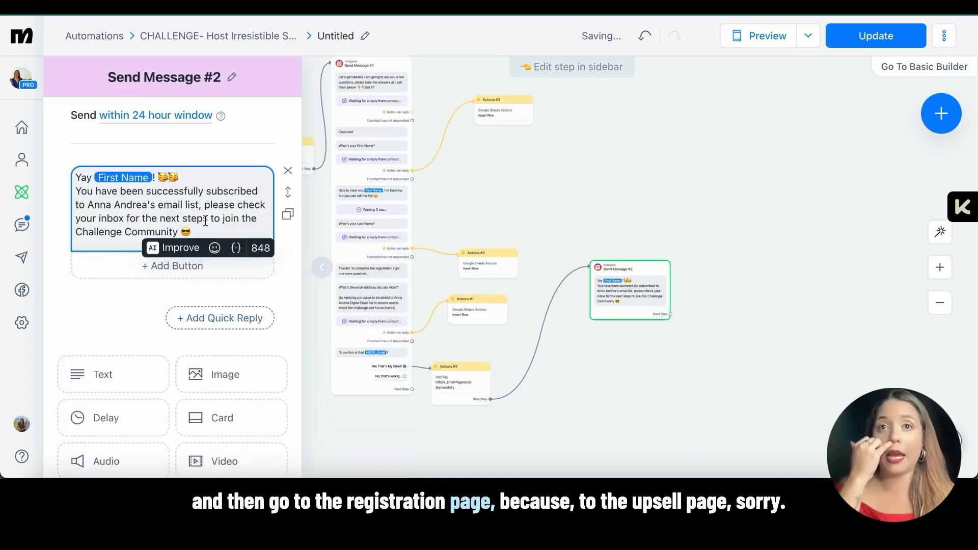
# - Add a 3-second delay below the confirmation text, followed by a new empty text block
pyautogui.scroll(-1, 156, 238)
pyautogui.scroll(-2, 155, 238)
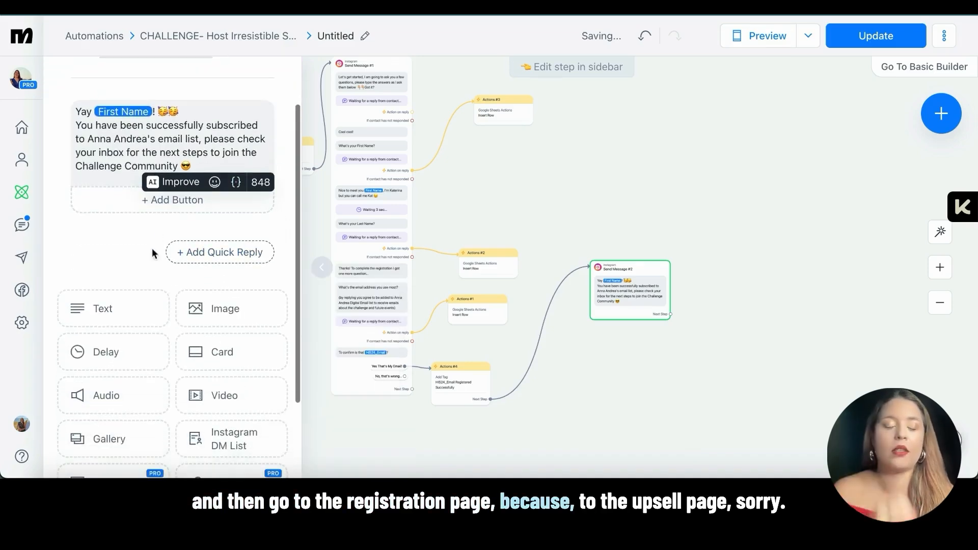
pyautogui.click(130, 342)
pyautogui.click(96, 373)
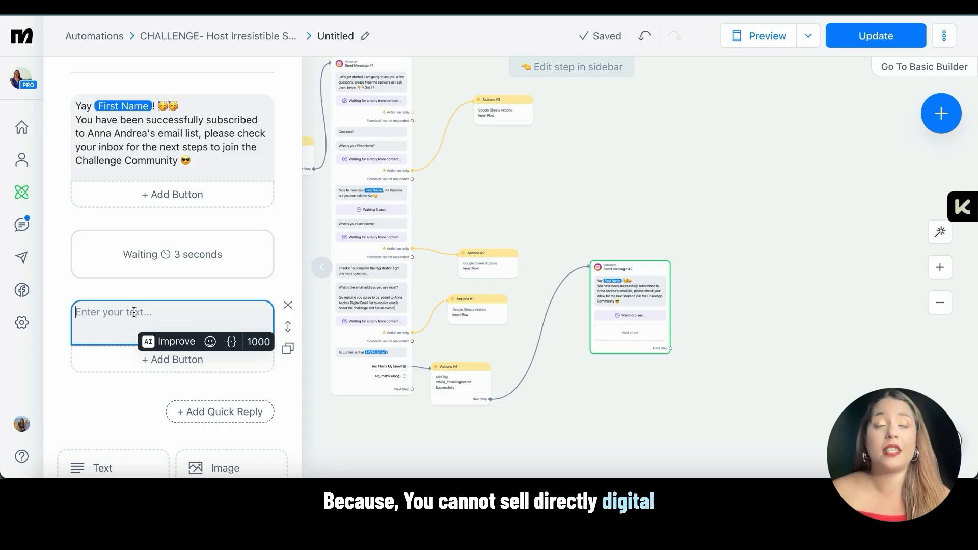
# - Write "If you are serious about Creating Irresistible Summits that are profitable and memorable, we" in the new text block
pyautogui.write('If')
pyautogui.write('re s')
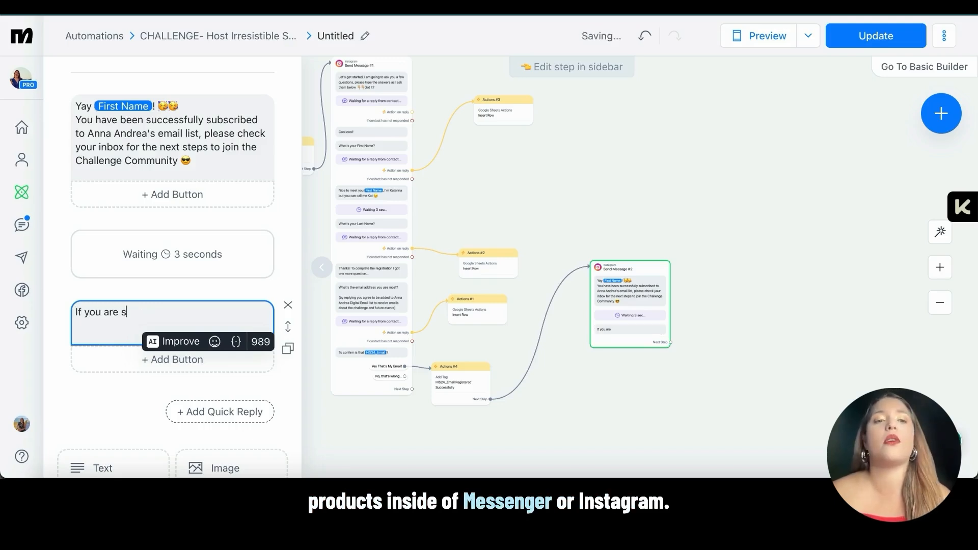
pyautogui.write('erious abou')
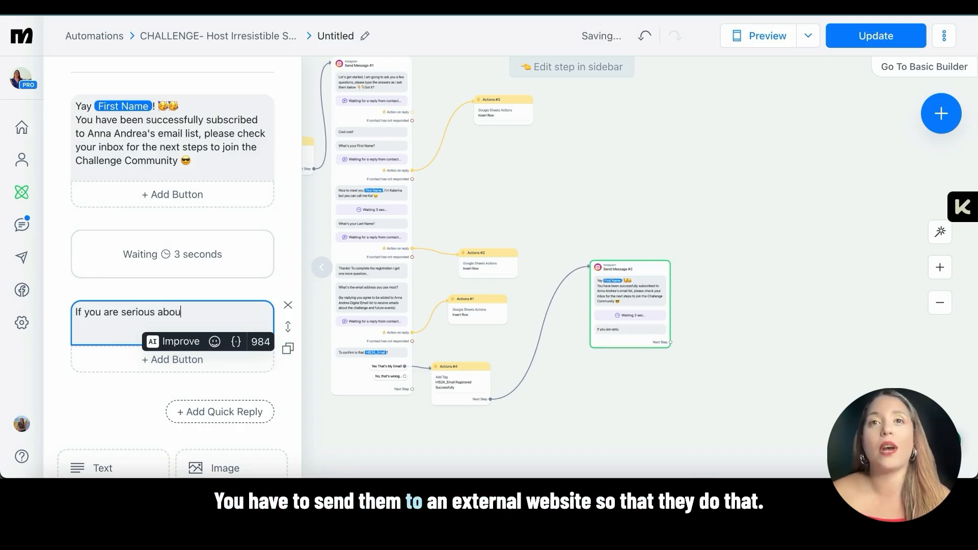
pyautogui.write('t Creating ')
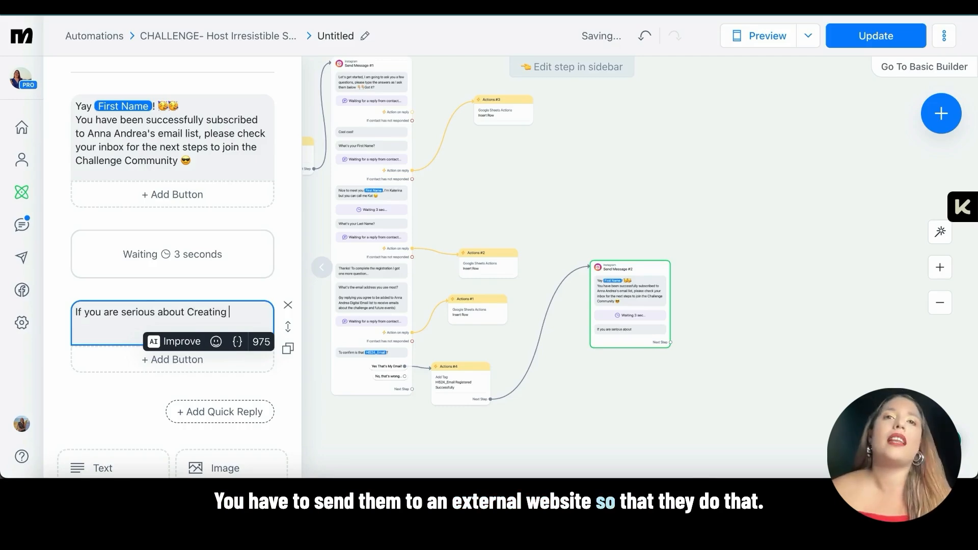
pyautogui.write('Irresistible Su')
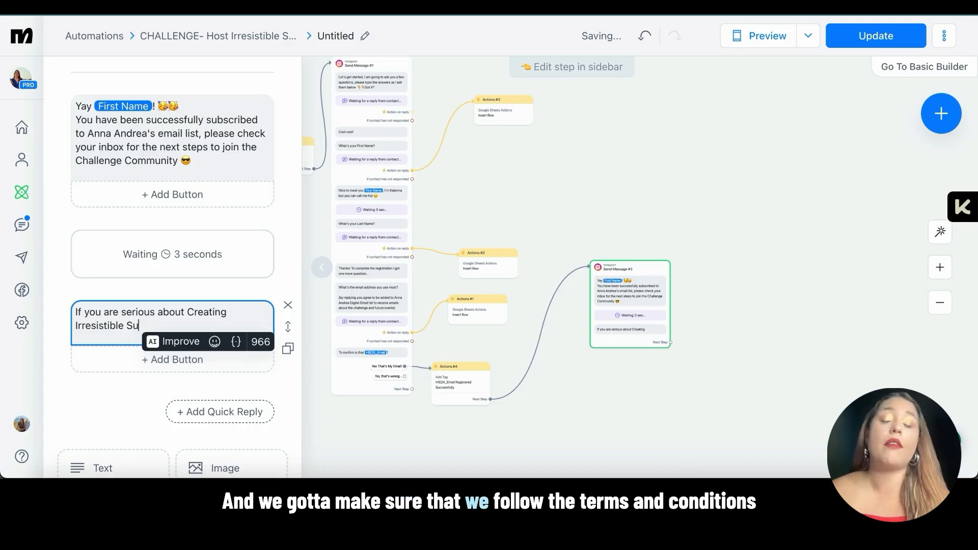
pyautogui.write('mmits that are p')
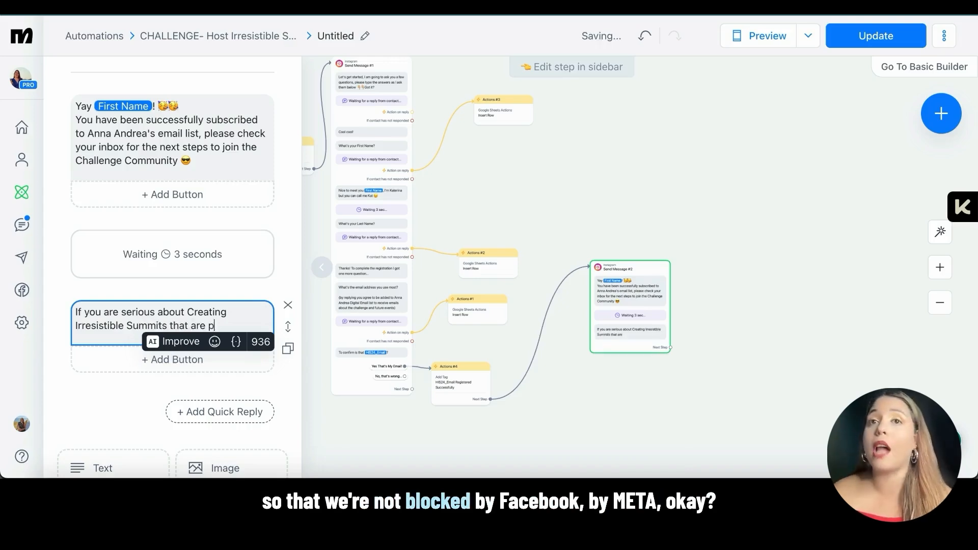
pyautogui.write('rofitable and memo')
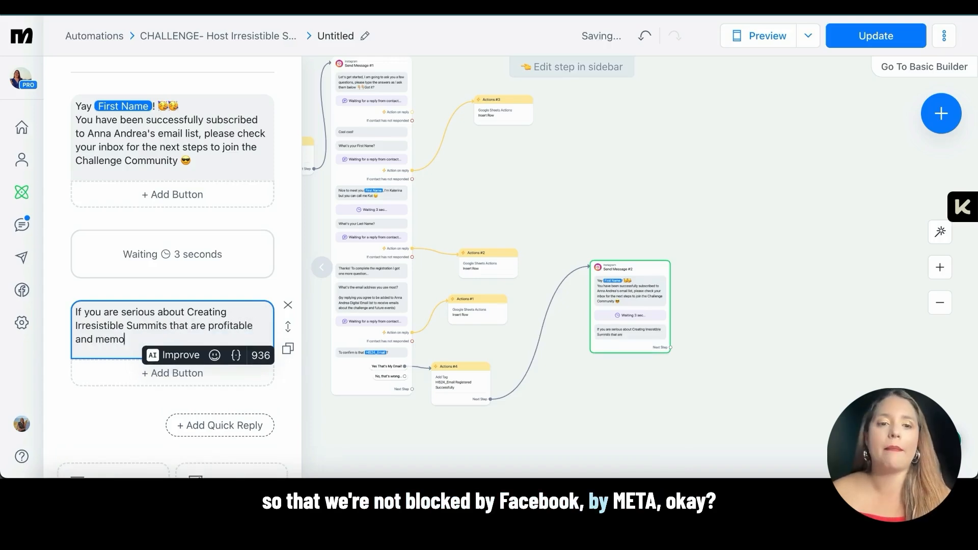
pyautogui.write('rable, we')
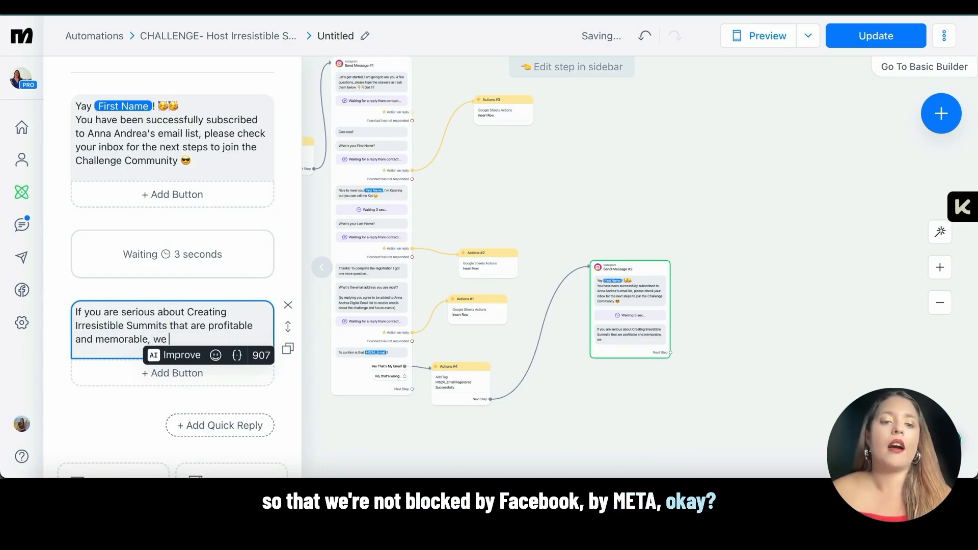
# - Complete the sentence with "recommend you upgrade to the VIP Pass, where we will give you extra support and answer all your questions!"
pyautogui.write(' recommen')
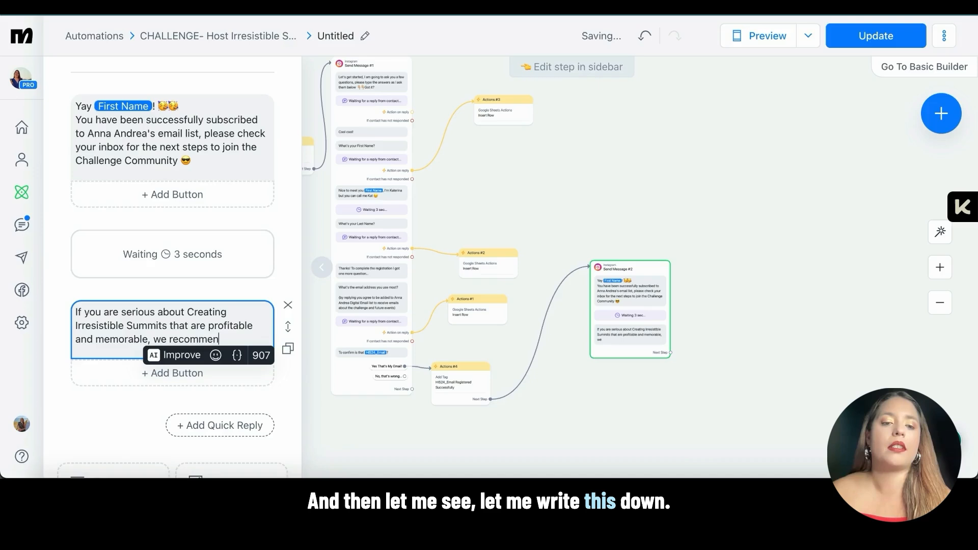
pyautogui.write('d you upgrade to the VIP Pass, w')
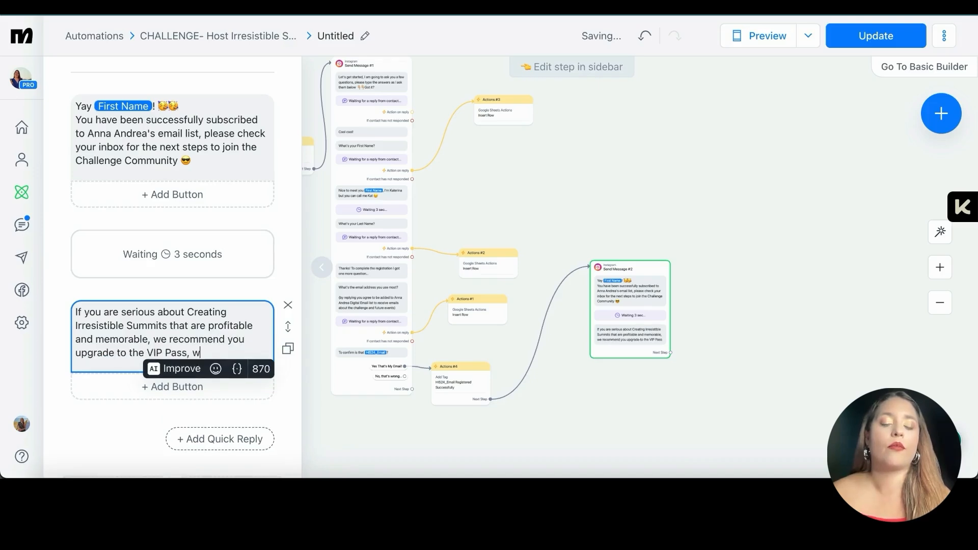
pyautogui.write('here we will give you extra su')
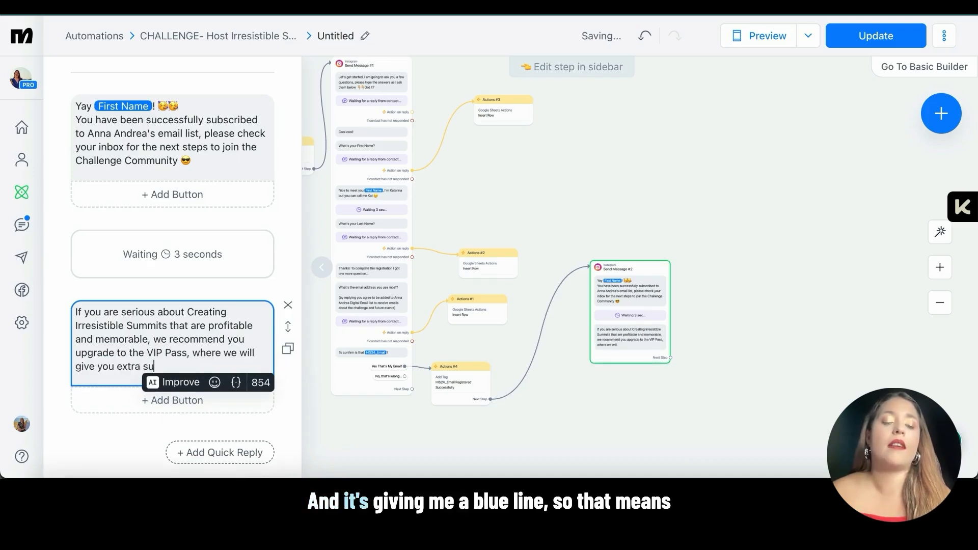
pyautogui.write('pport and answer all your q')
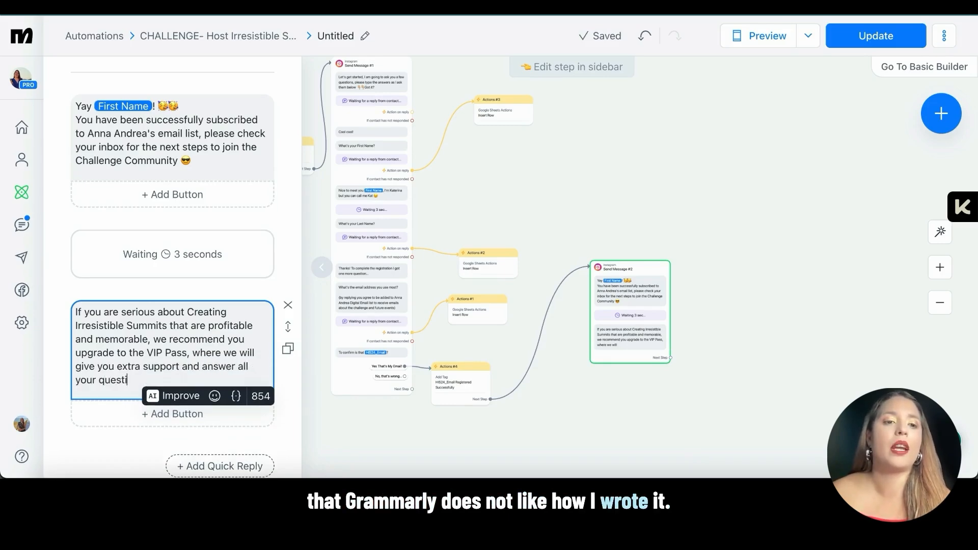
pyautogui.write('uestions!')
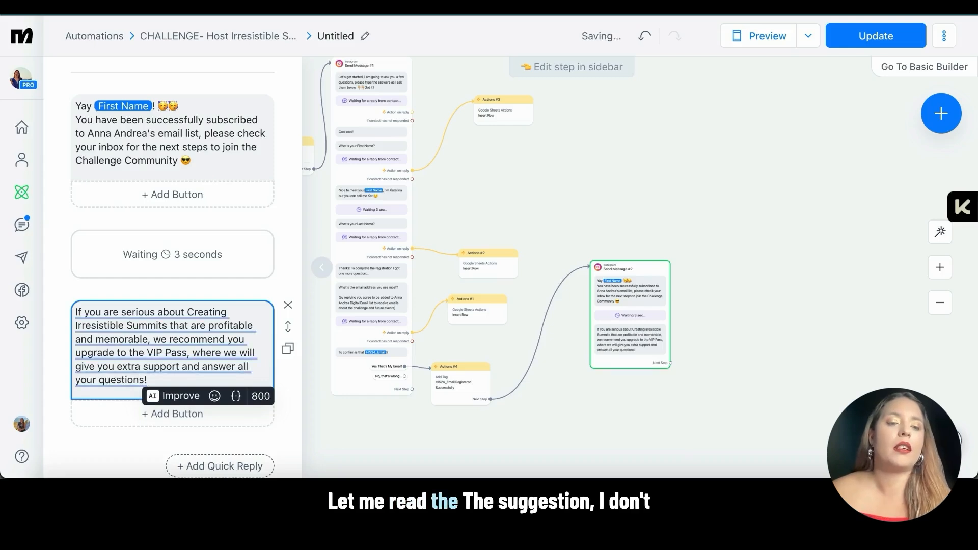
# - Add the closing line "Check out all the info here." below the VIP Pass sentence, separated by a blank line
pyautogui.press('Return')
pyautogui.press('Return')
pyautogui.write('Check out all the ')
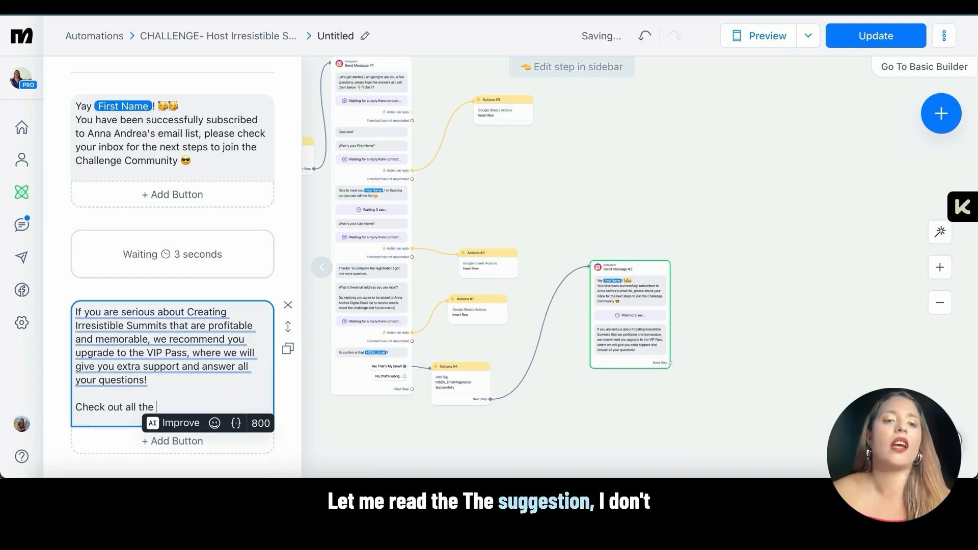
pyautogui.write('info here.')
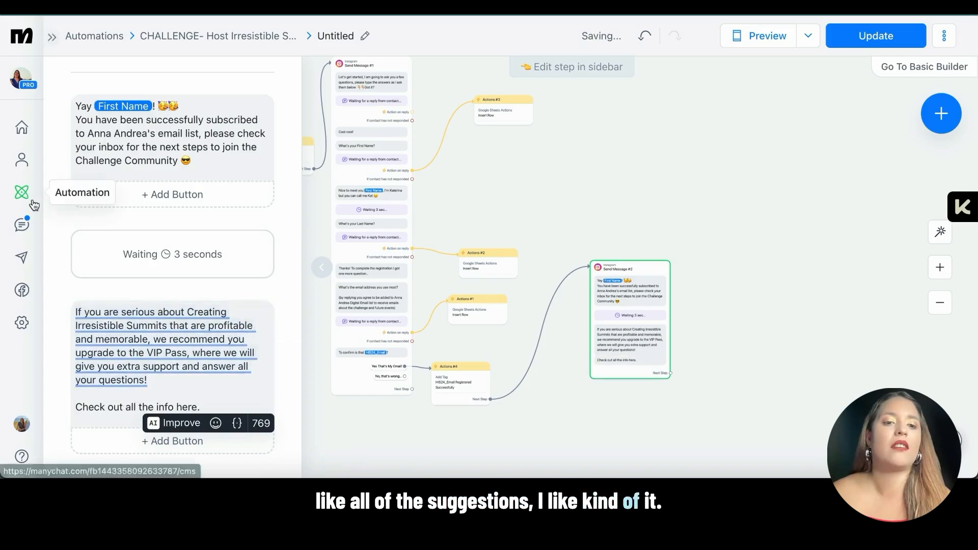
# - Replace the comma after "memorable" in the VIP Pass sentence with "... in that case"
pyautogui.moveTo(125, 333)
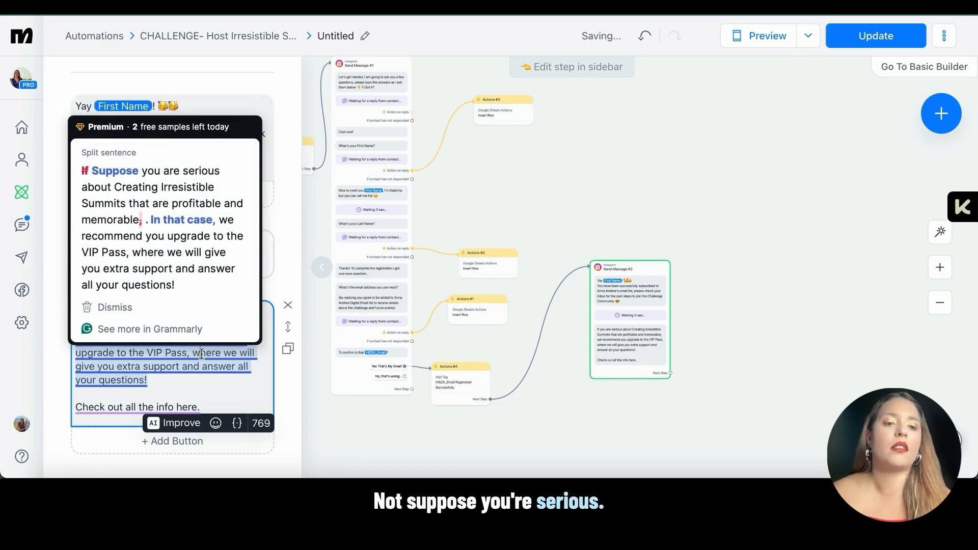
pyautogui.click(166, 391)
pyautogui.moveTo(209, 336)
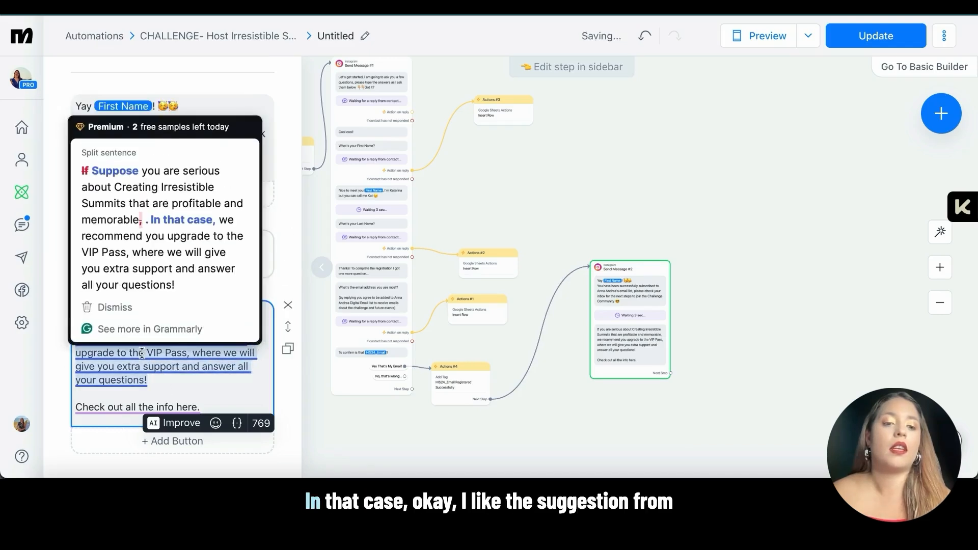
pyautogui.click(120, 304)
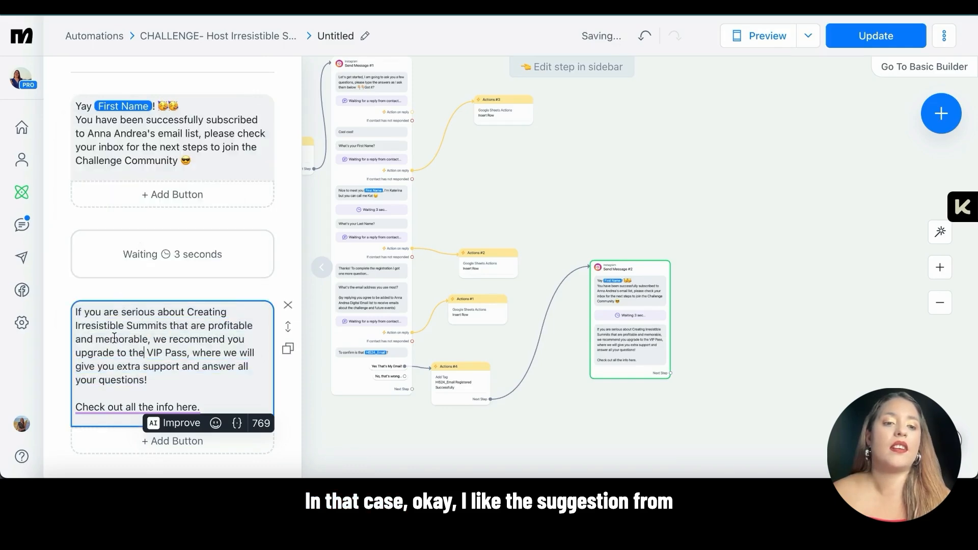
pyautogui.press('BackSpace')
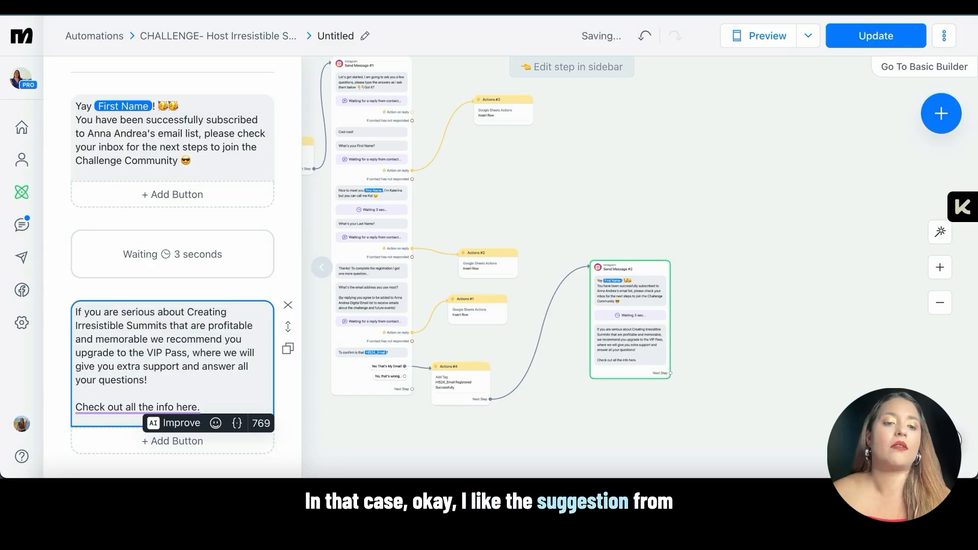
pyautogui.write('... in')
pyautogui.write(' that case')
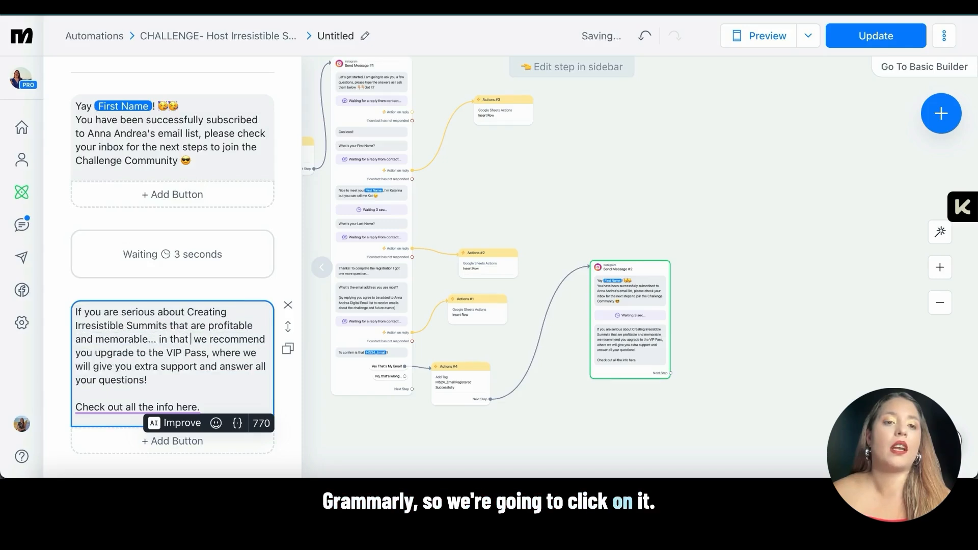
# - Accept the suggested rephrasing "profitable and memorable Irresistible Summits," for the VIP Pass sentence
pyautogui.click(197, 374)
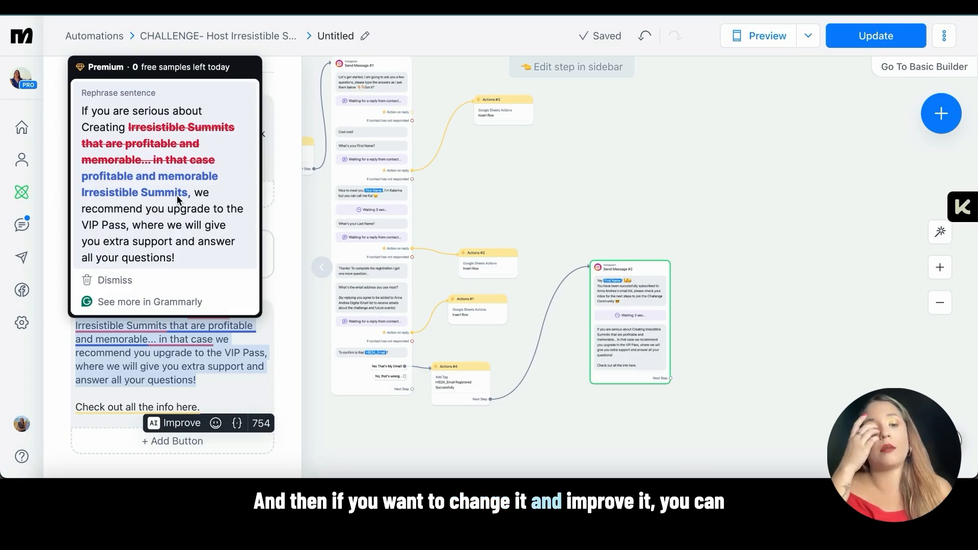
pyautogui.click(176, 195)
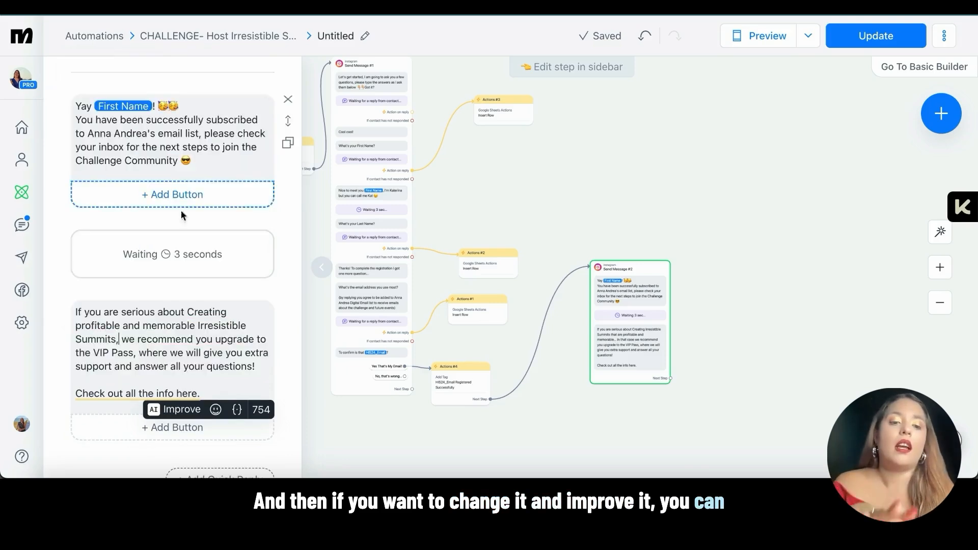
# - Look at the AI improvement options for the VIP Pass text, then leave them and postpone the Grammarly Premium offer
pyautogui.tripleClick(201, 333)
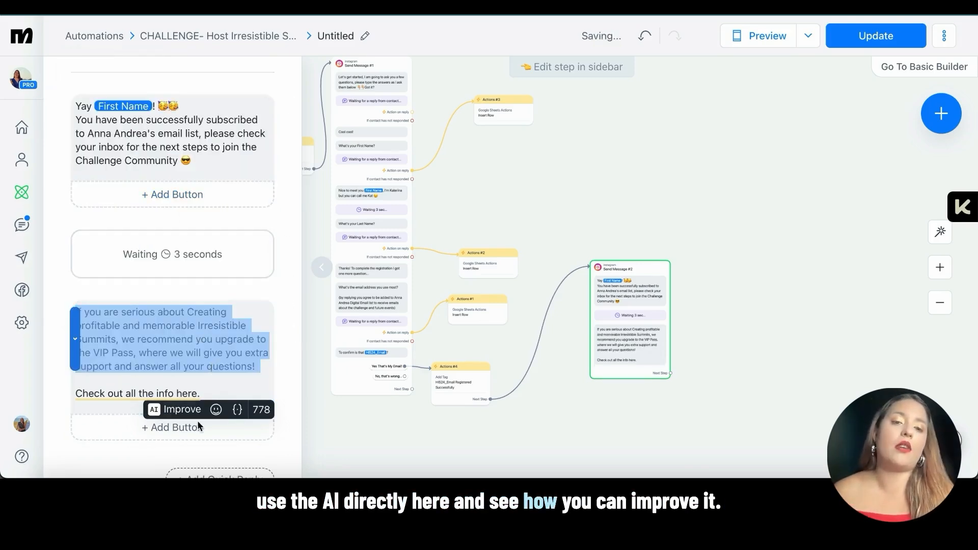
pyautogui.click(179, 410)
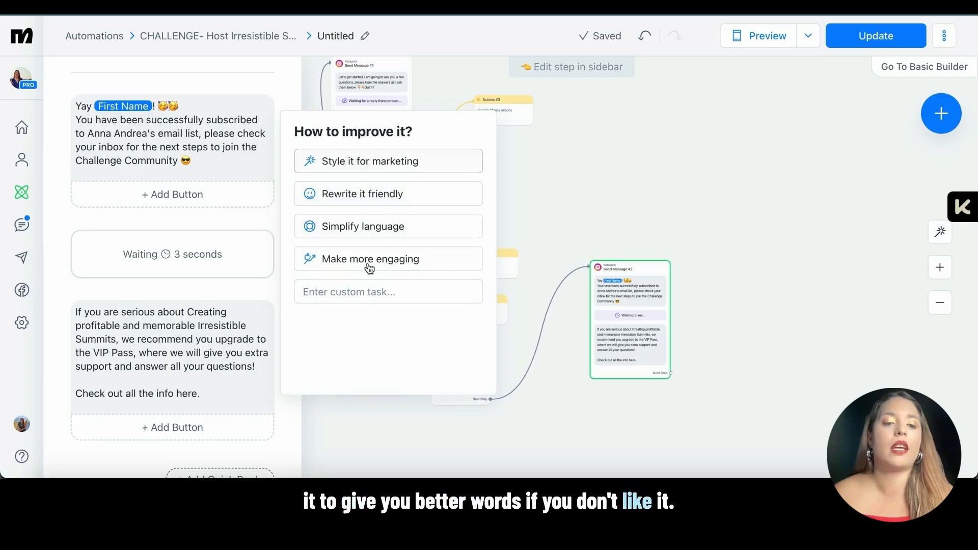
pyautogui.tripleClick(164, 362)
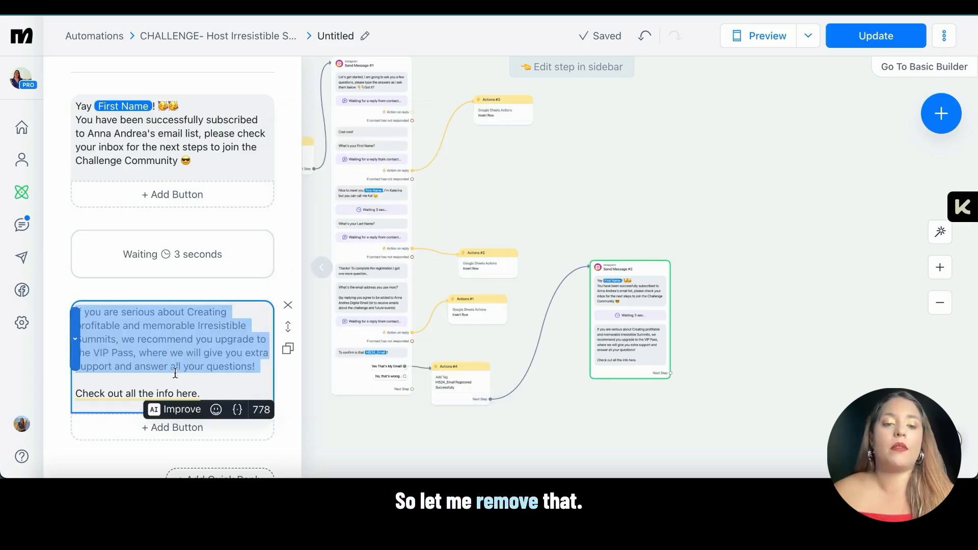
pyautogui.click(256, 352)
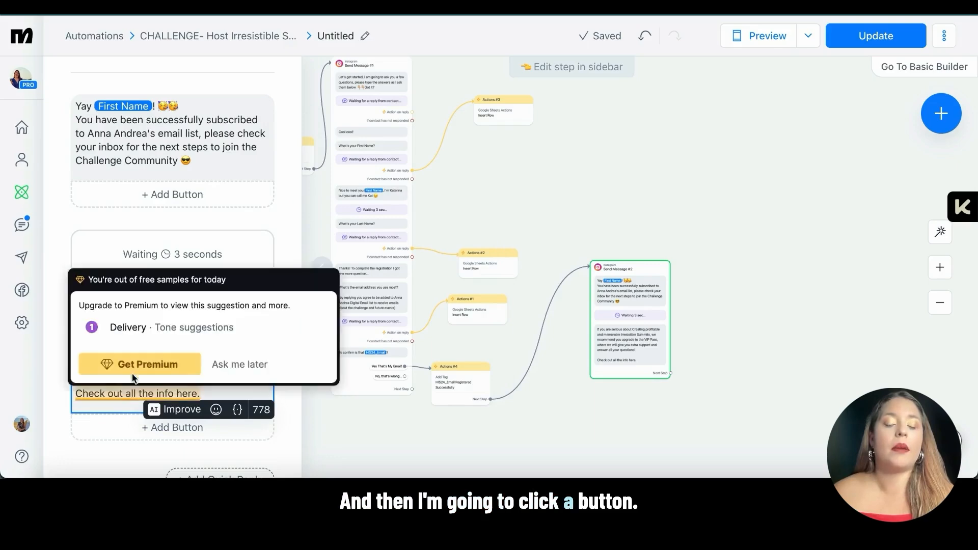
pyautogui.click(239, 364)
# - Change the ending of the closing line from "here." to "by tapping on the button below"
pyautogui.scroll(-2, 168, 392)
pyautogui.click(88, 427)
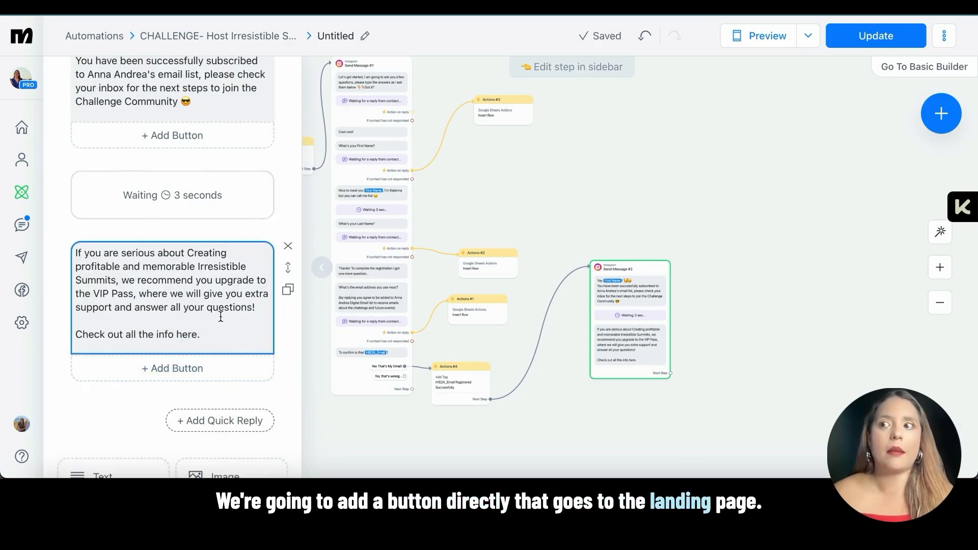
pyautogui.click(215, 336)
pyautogui.press('BackSpace')
pyautogui.press('BackSpace')
pyautogui.press('BackSpace')
pyautogui.press('BackSpace')
pyautogui.press('BackSpace')
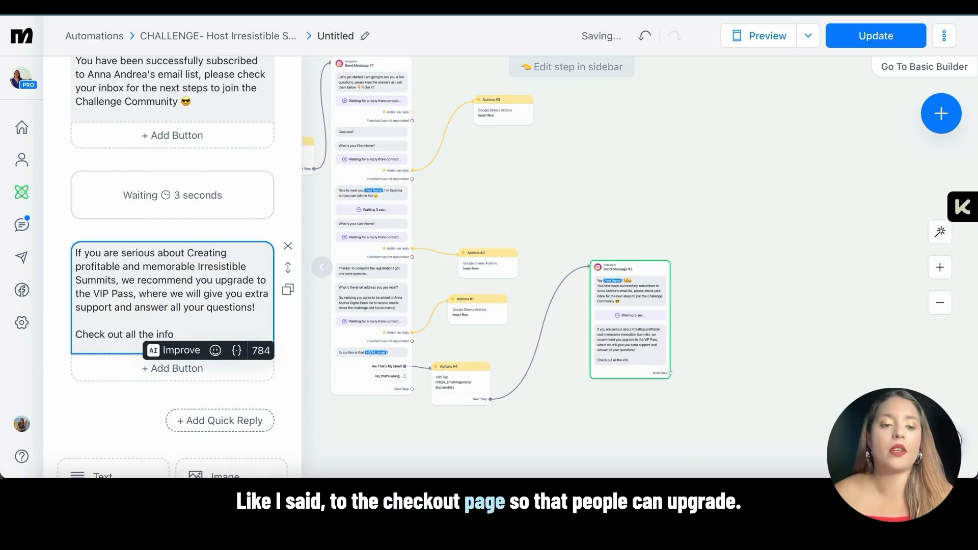
pyautogui.write('by tapping')
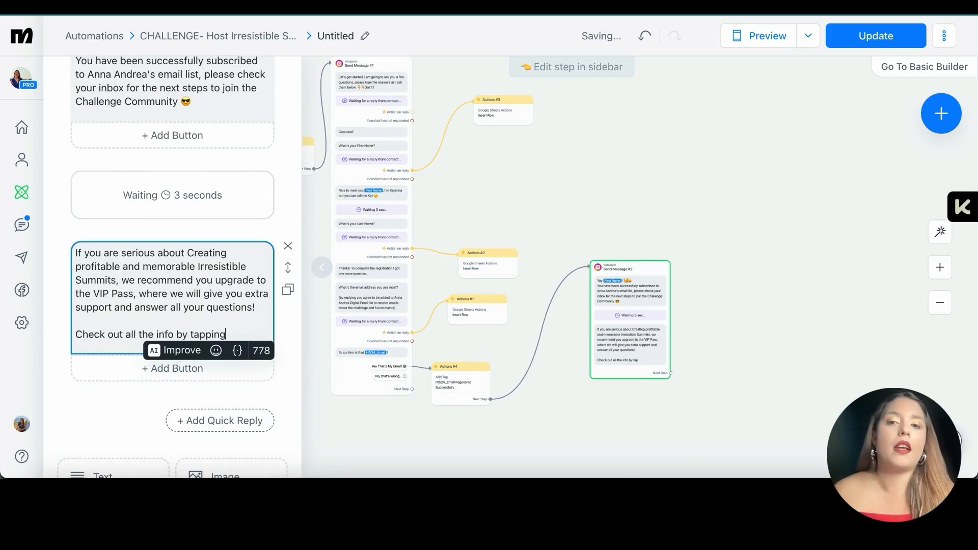
pyautogui.write(' on the buttob')
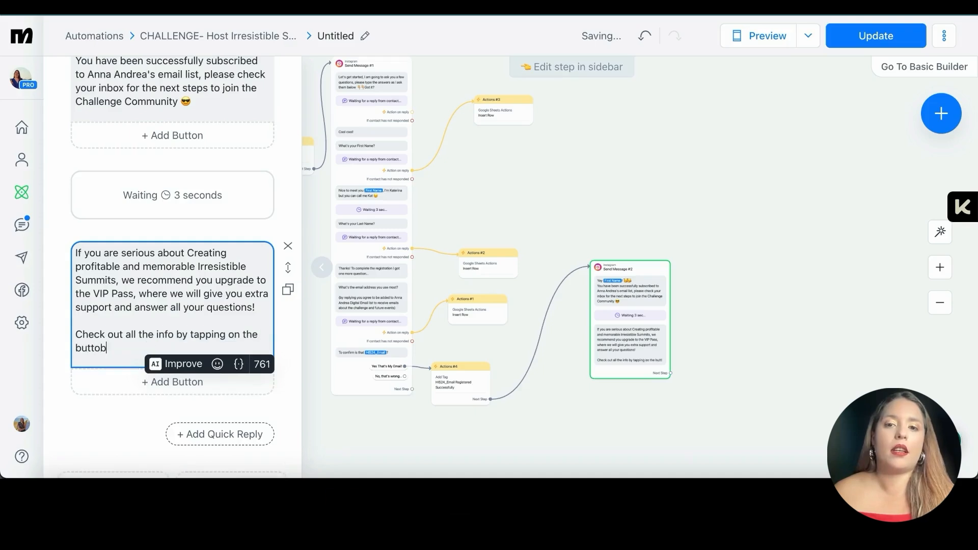
pyautogui.press('BackSpace')
pyautogui.write('n below')
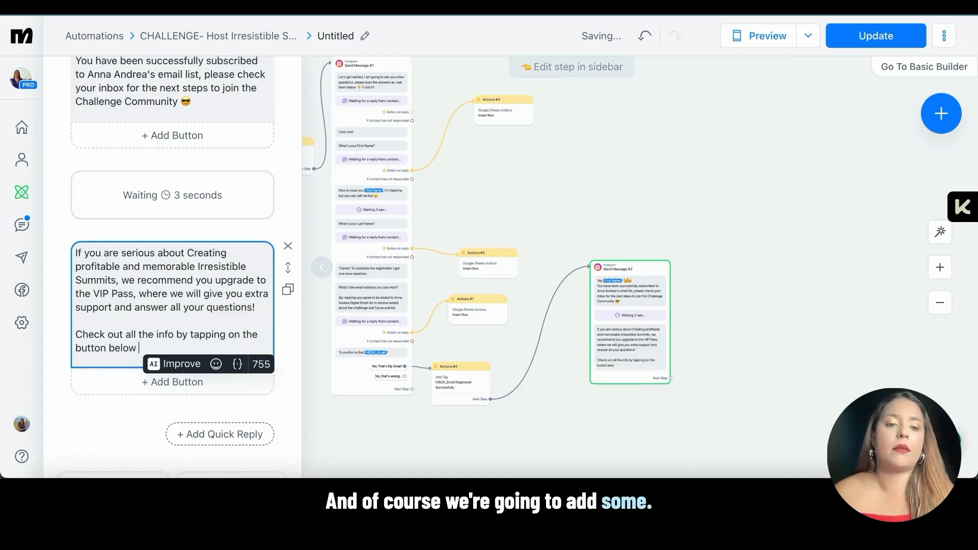
# - Append two pointing-down hand emojis after "button below" in the VIP Pass text
pyautogui.click(733, 6)
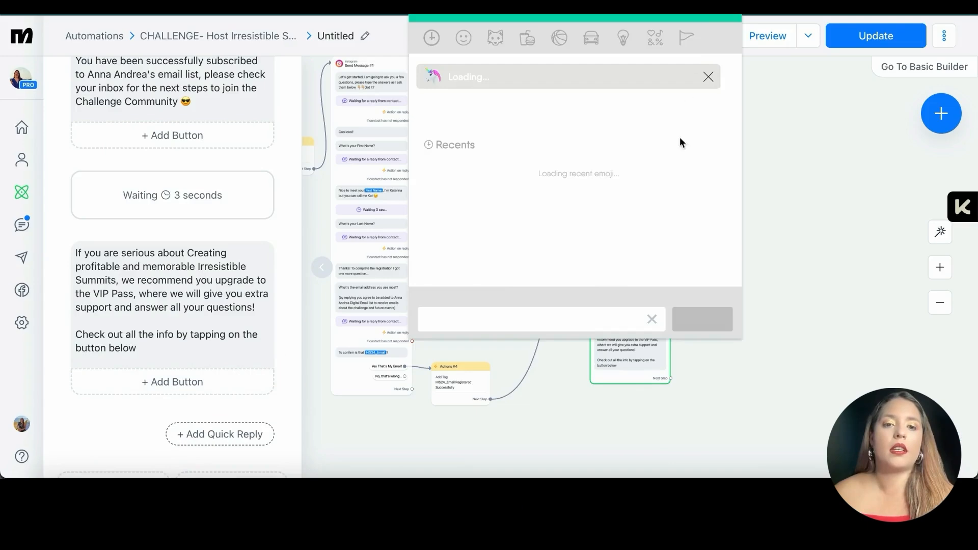
pyautogui.click(528, 135)
pyautogui.click(528, 136)
pyautogui.click(203, 348)
pyautogui.write('👇🏼👇🏼')
# - Add a button titled "I Want The VIP" under the VIP Pass text and make it open a website
pyautogui.click(194, 382)
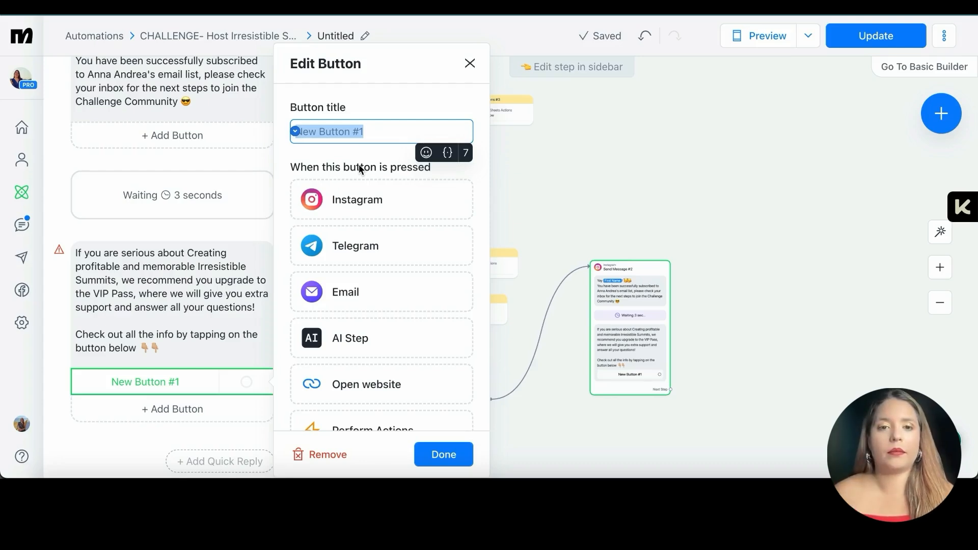
pyautogui.write('I')
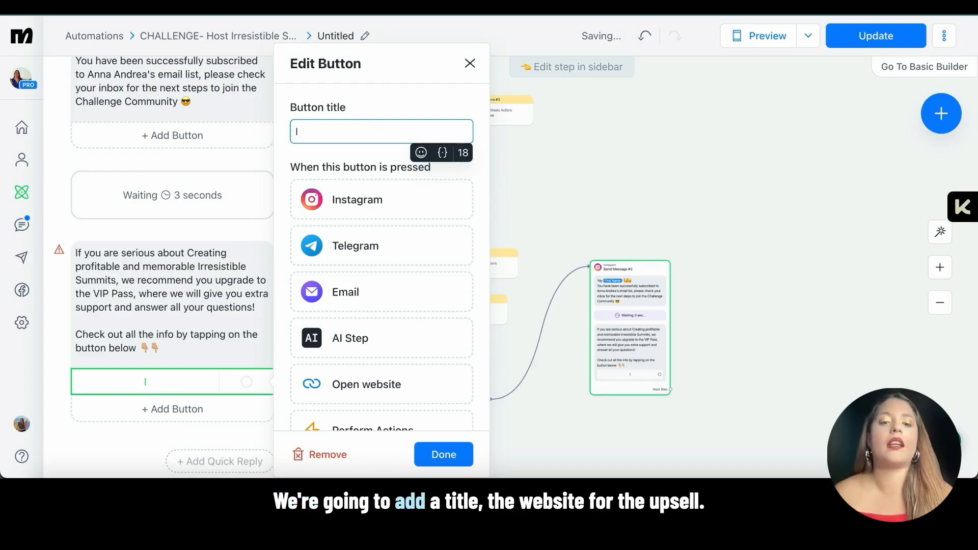
pyautogui.write(' Want The VP')
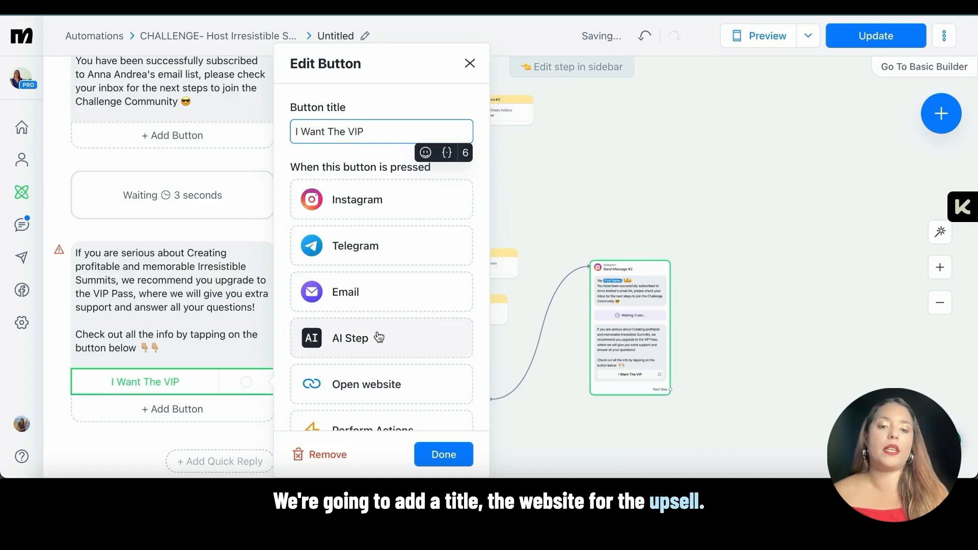
pyautogui.click(346, 385)
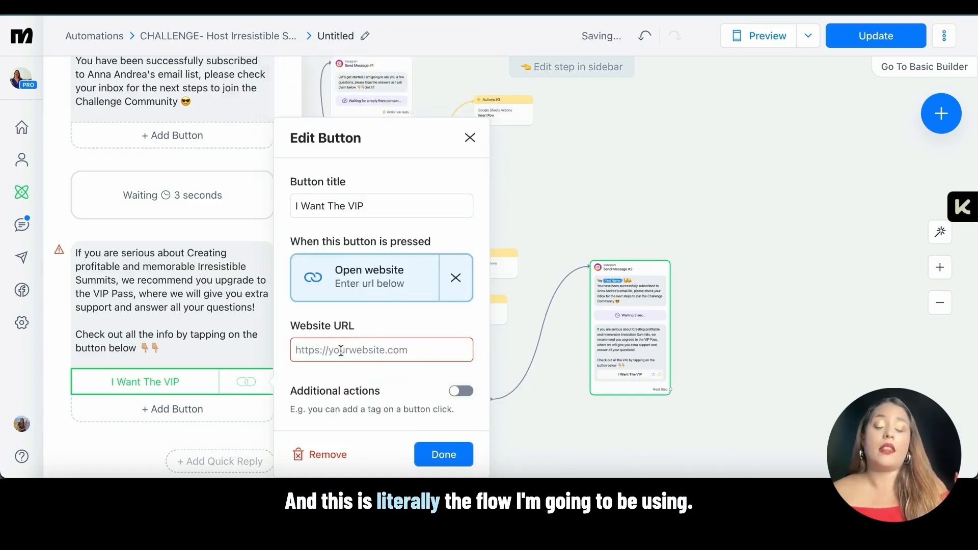
pyautogui.write('https://')
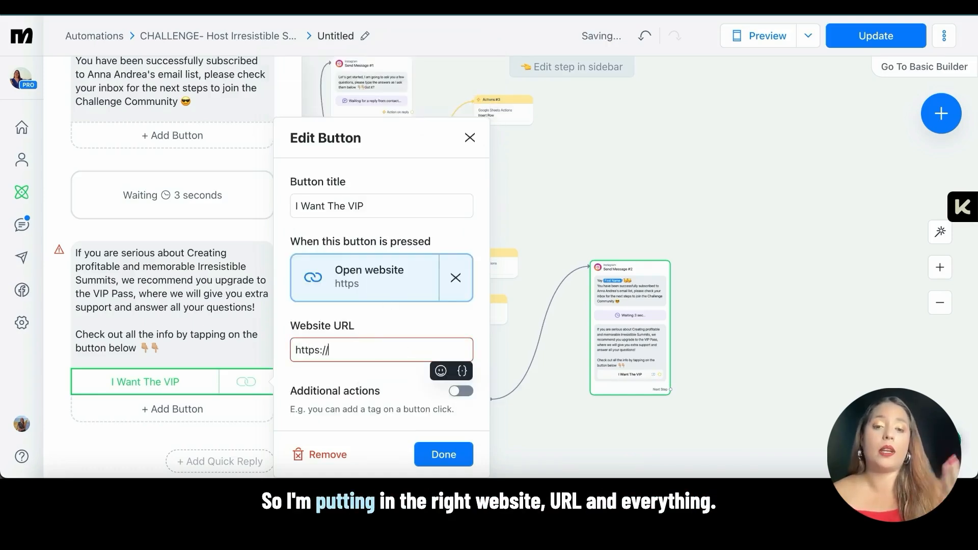
pyautogui.write('hostirresist')
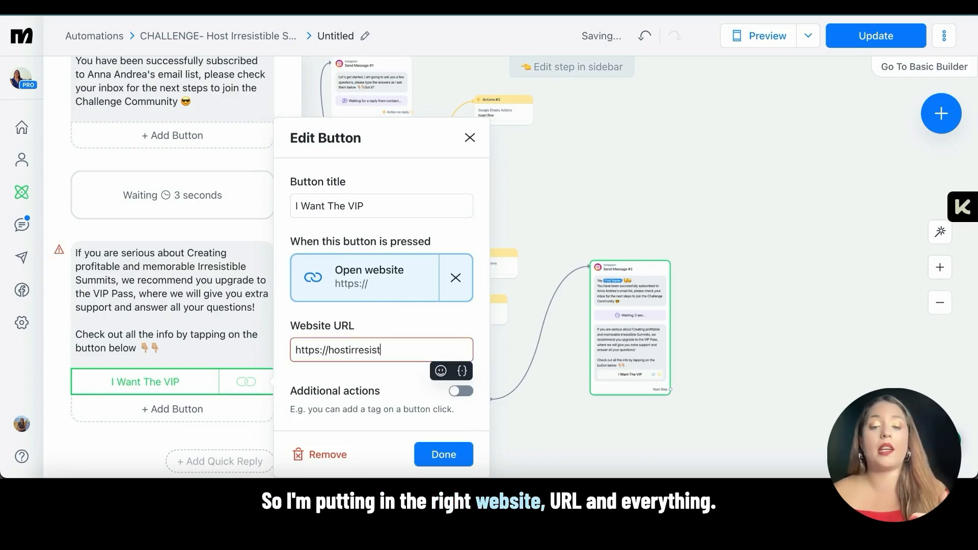
pyautogui.write('iblesummits.com')
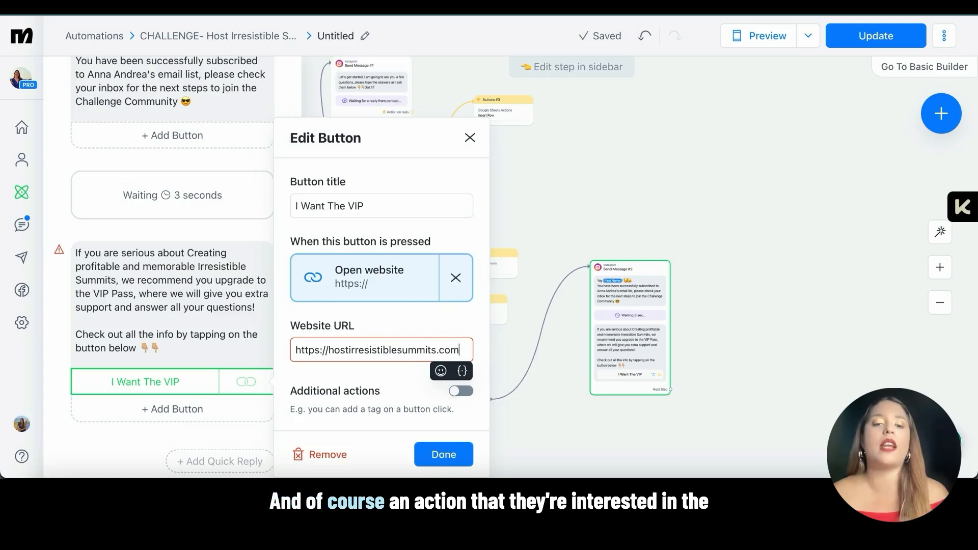
pyautogui.write('/vip-')
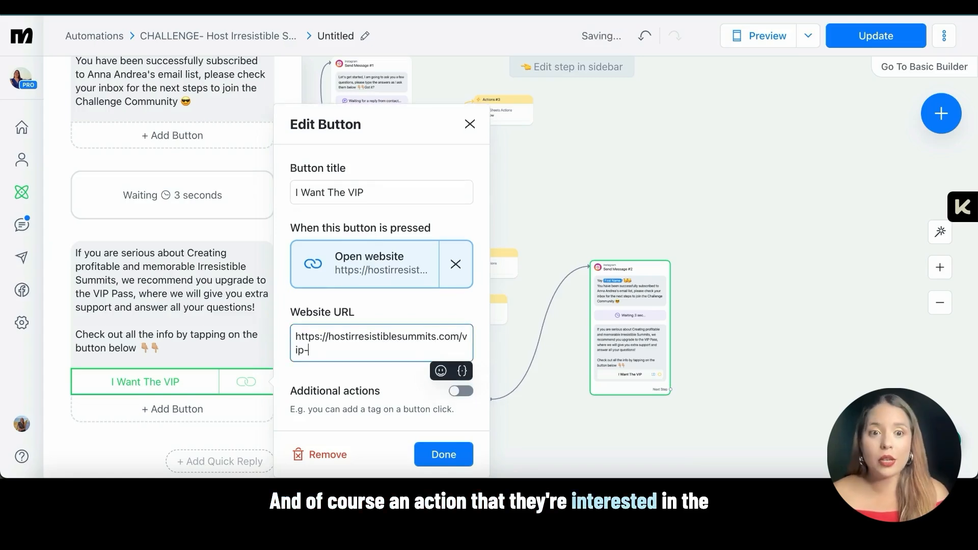
pyautogui.write('upgrade')
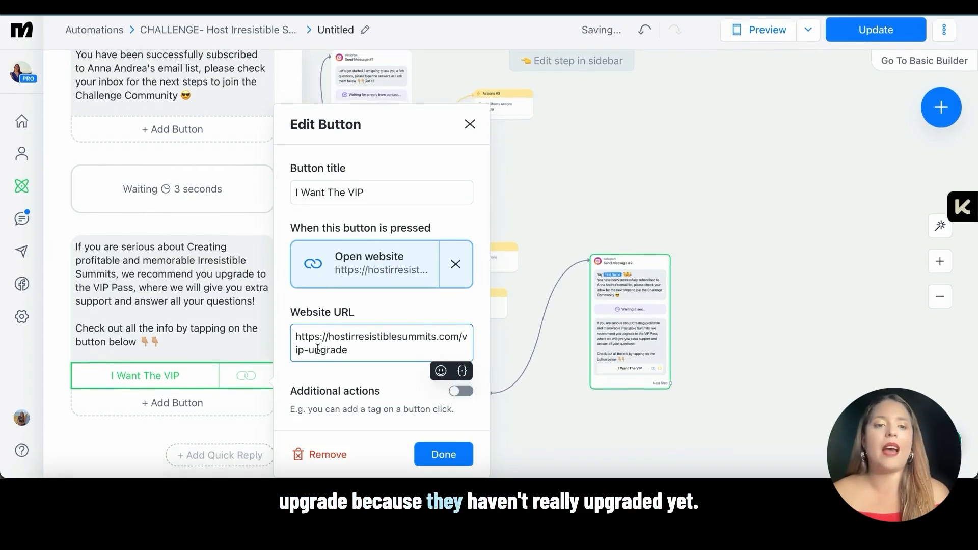
# - Enable additional actions for the VIP button and insert an Add Tag action in the new actions step
pyautogui.click(461, 391)
pyautogui.click(412, 400)
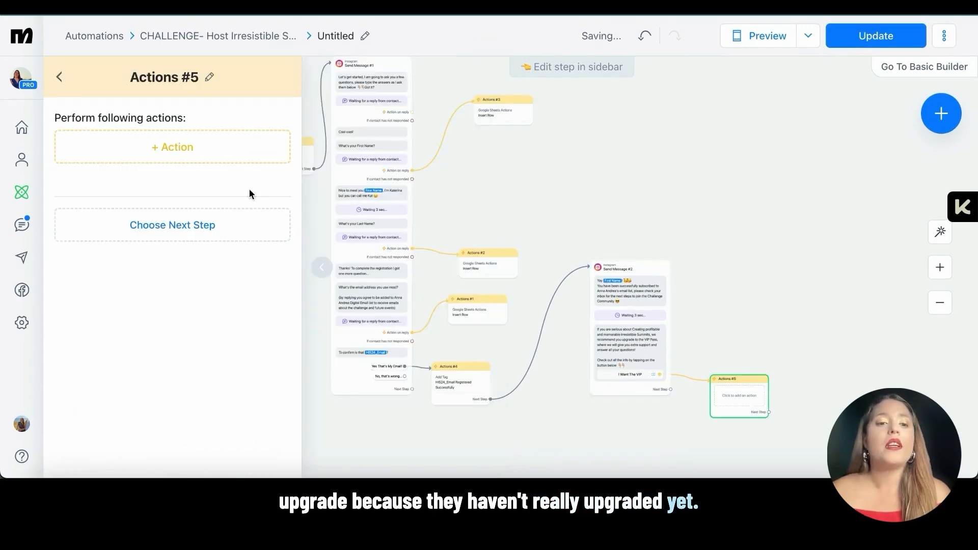
pyautogui.click(197, 148)
pyautogui.click(406, 148)
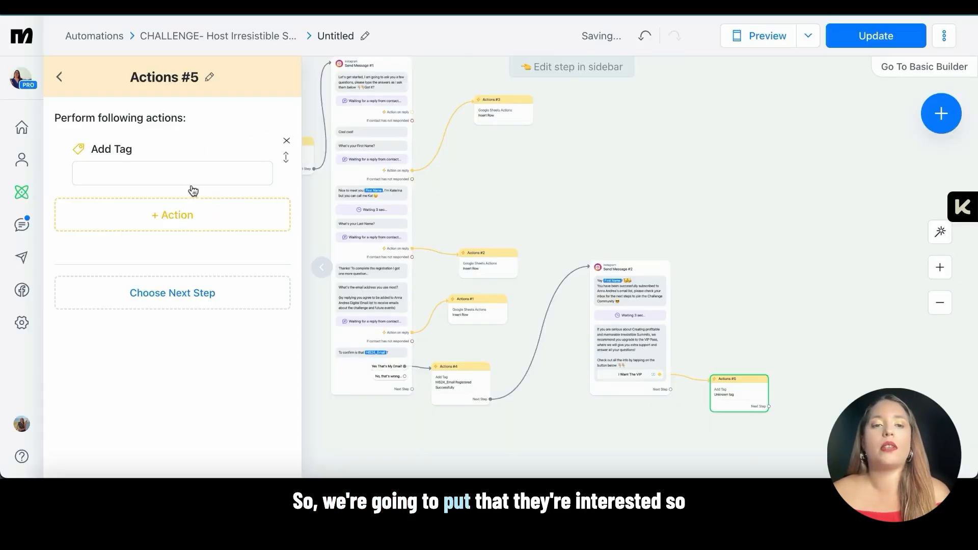
# - Create the tag "HIS24_Interested in VIP Upgrade" and assign it to the Add Tag action
pyautogui.click(192, 181)
pyautogui.write('HIS')
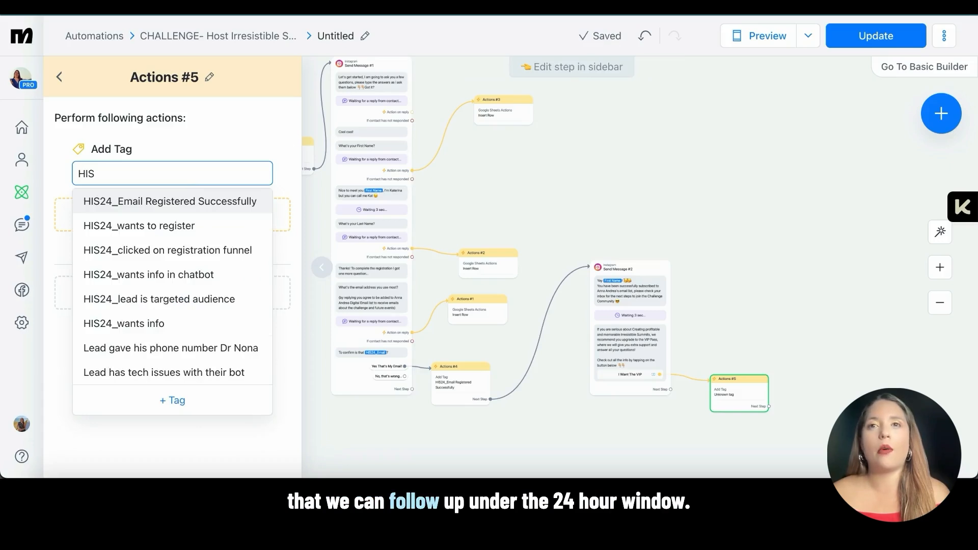
pyautogui.write('24_Interesete')
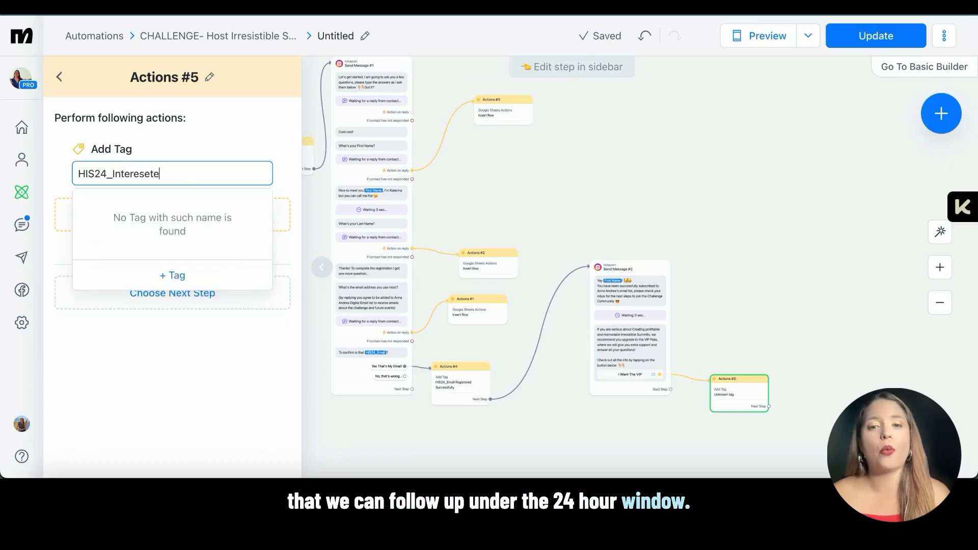
pyautogui.press('BackSpace')
pyautogui.press('BackSpace')
pyautogui.press('BackSpace')
pyautogui.write('ted in VI')
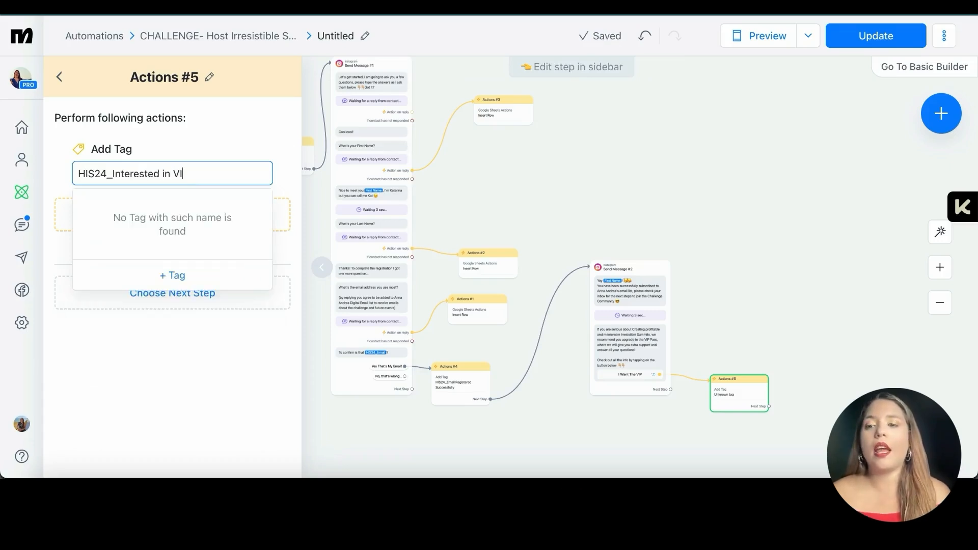
pyautogui.write('P Upgrade')
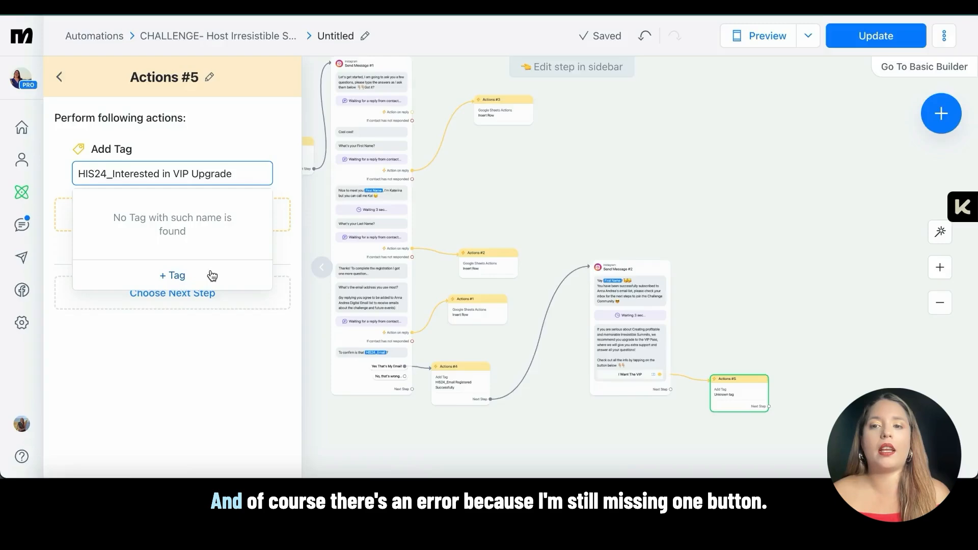
pyautogui.click(212, 276)
pyautogui.click(608, 267)
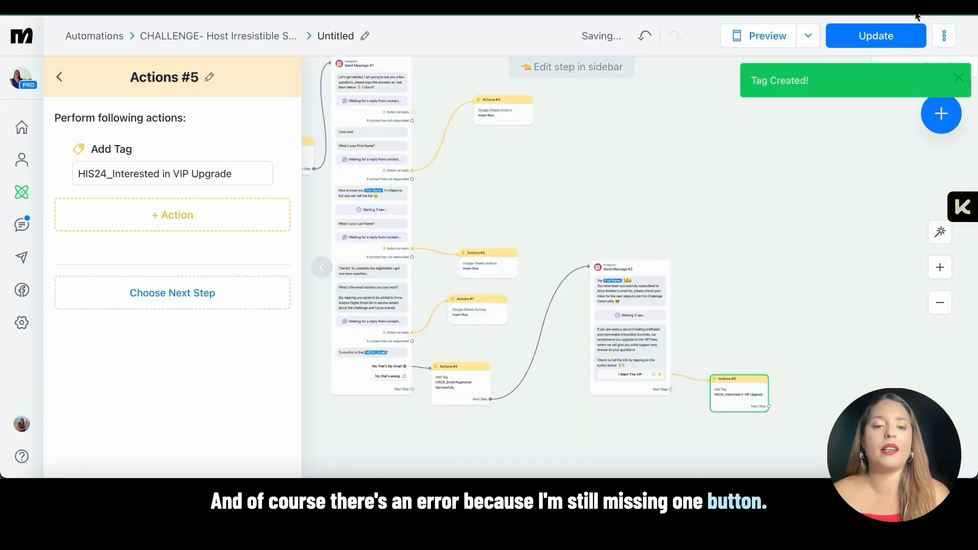
# - Link the "No, that's wrong..." quick reply to a new Instagram message step and place it below the email-registered tag step
pyautogui.click(873, 35)
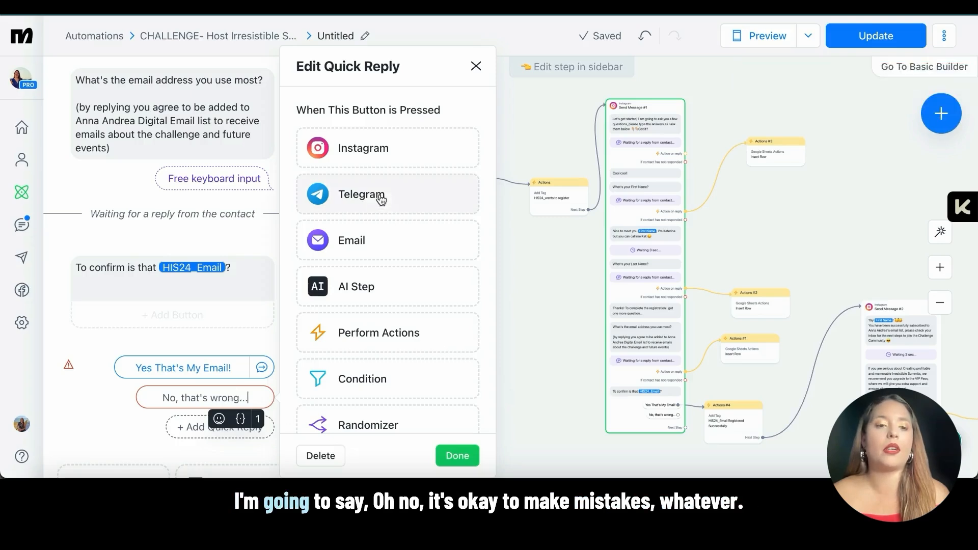
pyautogui.click(390, 155)
pyautogui.moveTo(798, 315); pyautogui.dragTo(708, 204)
pyautogui.moveTo(696, 328); pyautogui.dragTo(712, 381)
pyautogui.click(683, 376)
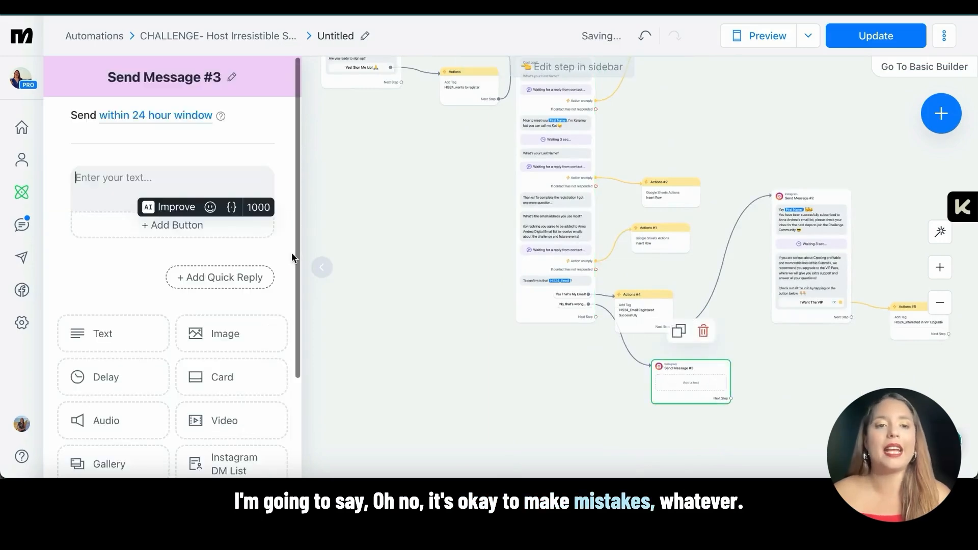
# - Enter "oh no! Let's fix it!" as the new message's text and add a User Input block beneath it
pyautogui.write('oh no!')
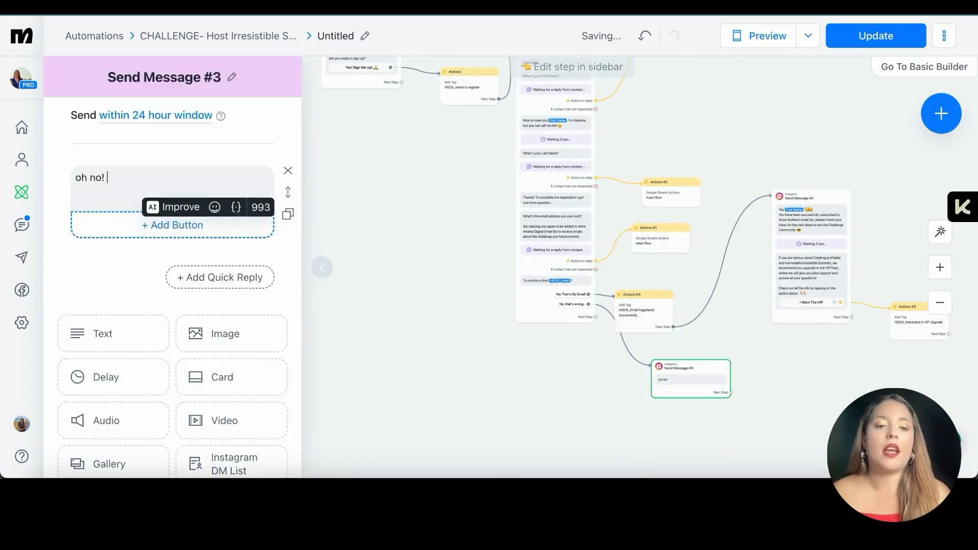
pyautogui.write(" Let's fix it!")
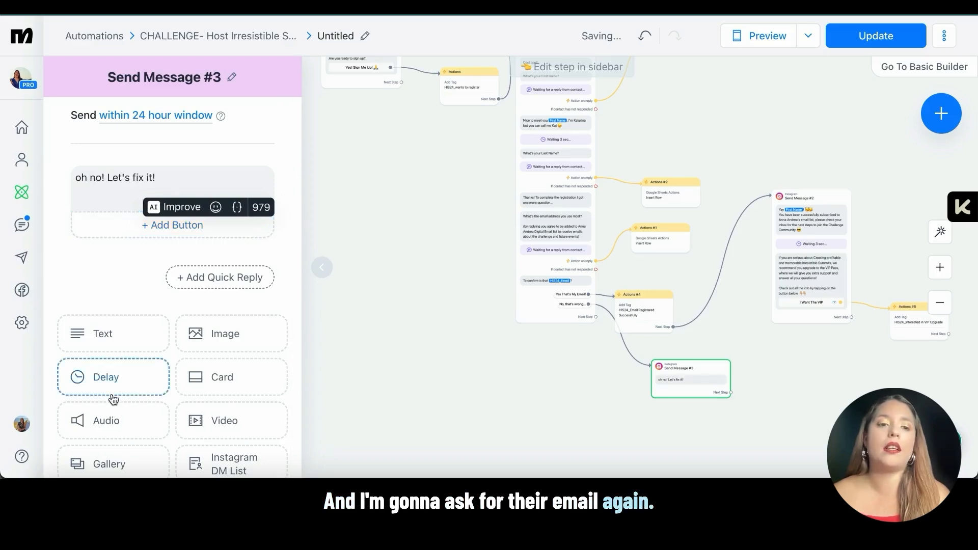
pyautogui.scroll(-2, 118, 387)
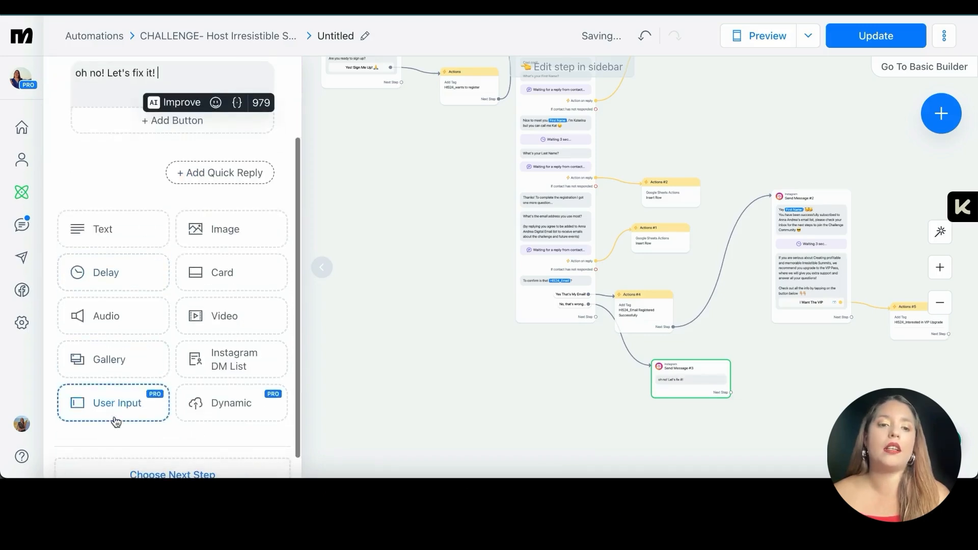
pyautogui.click(115, 413)
pyautogui.scroll(2, 144, 185)
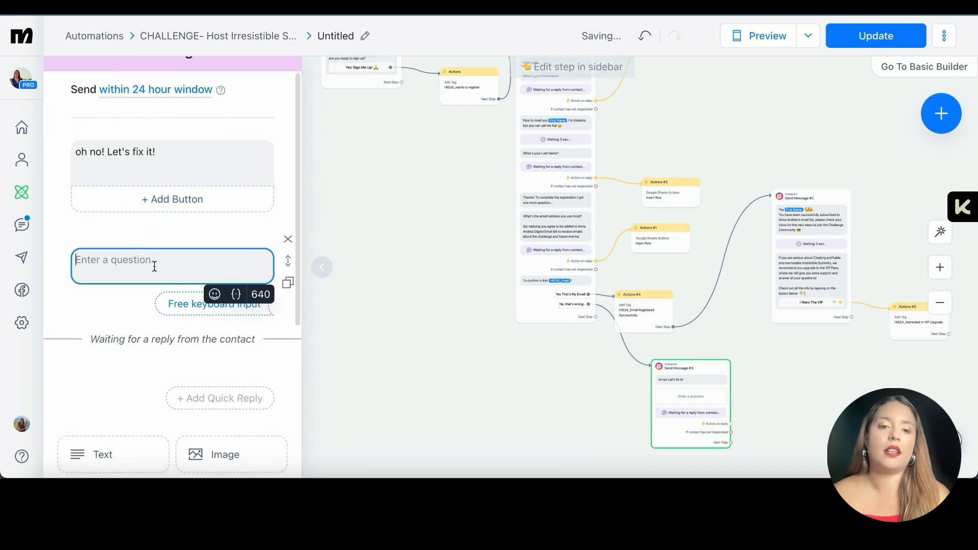
# - Write the question "Please provide the CORRECT email address below" and finish it with two pointing-down hand emojis
pyautogui.write('Please provide the')
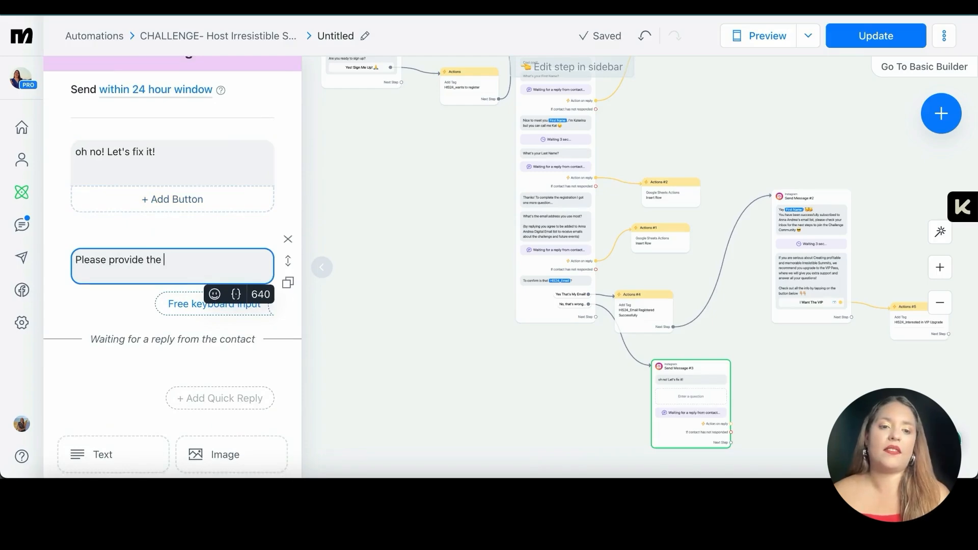
pyautogui.write(' CORRECT emai')
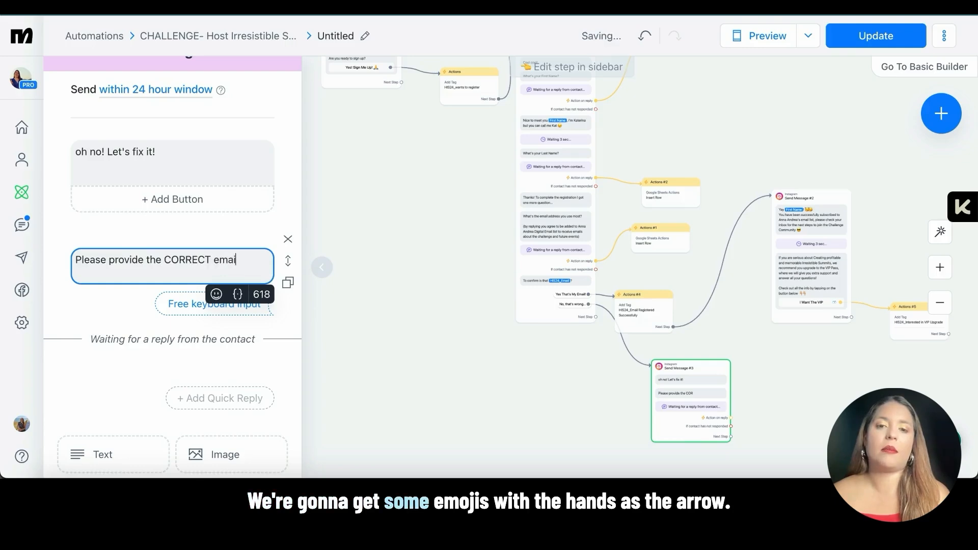
pyautogui.write('l address below')
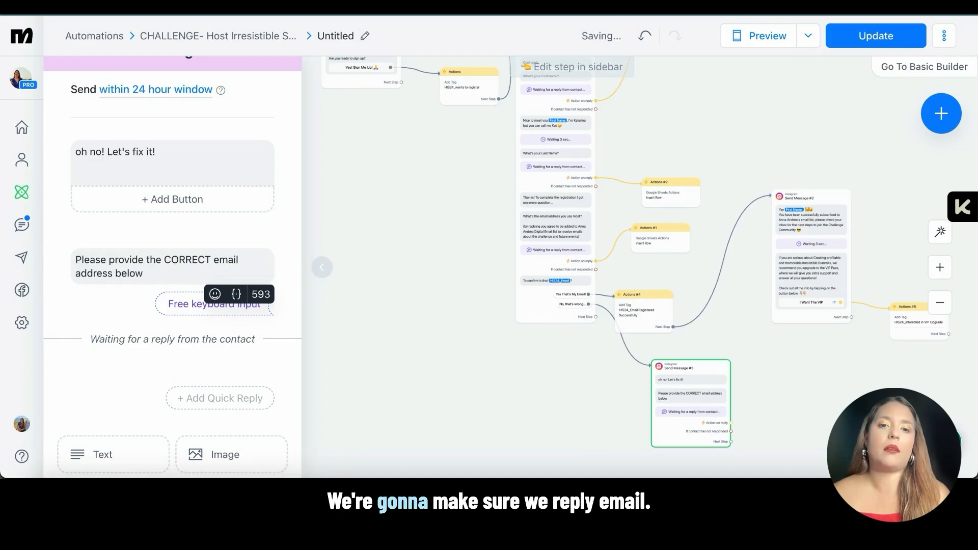
pyautogui.click(214, 294)
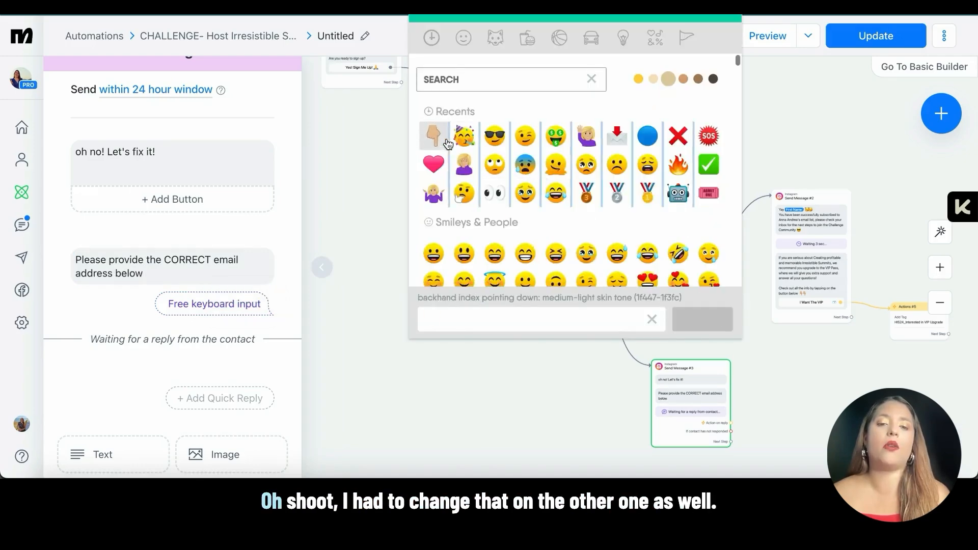
pyautogui.doubleClick(445, 141)
pyautogui.click(185, 279)
pyautogui.write('👇🏼👇🏼')
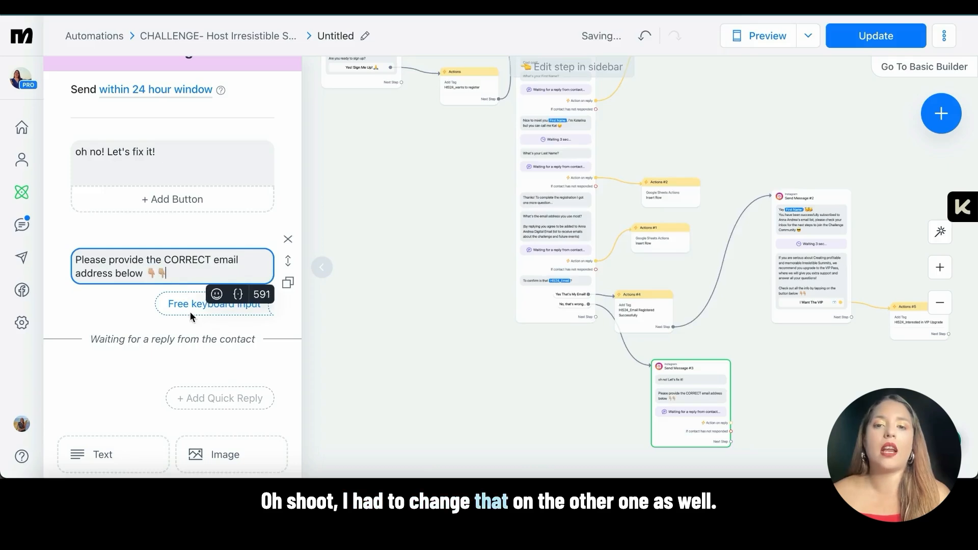
# - Set the question's reply type to Email, turn off saving to the system field, and save the response to HIS24_Email
pyautogui.click(191, 316)
pyautogui.click(405, 121)
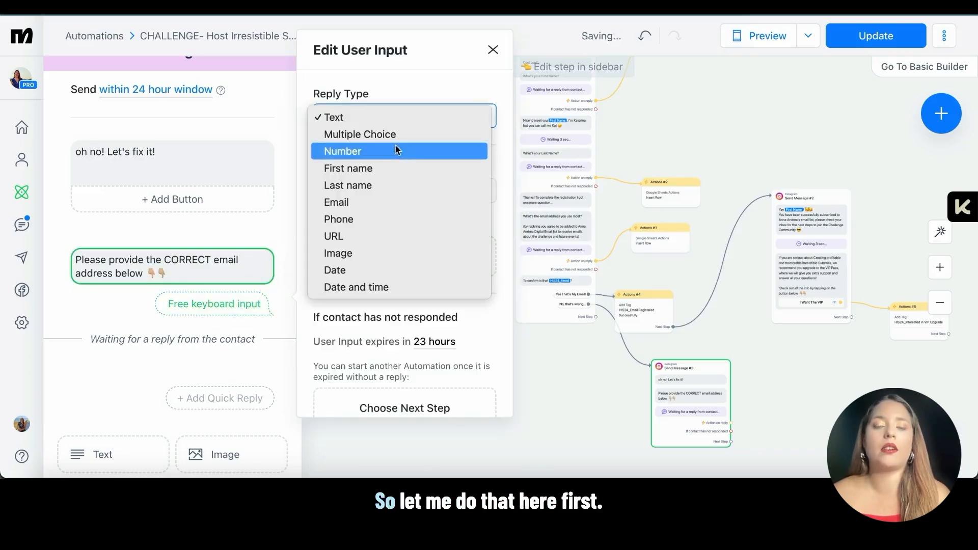
pyautogui.click(377, 206)
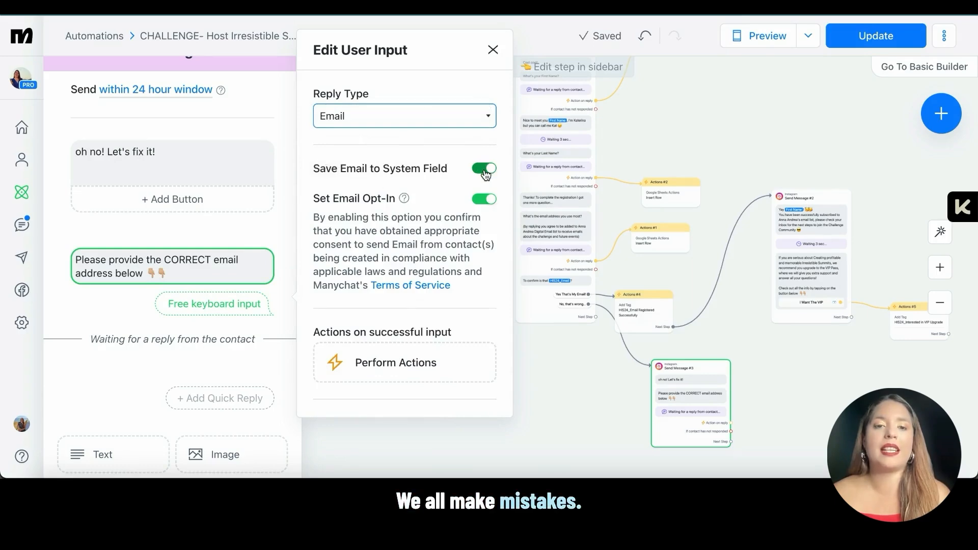
pyautogui.click(484, 171)
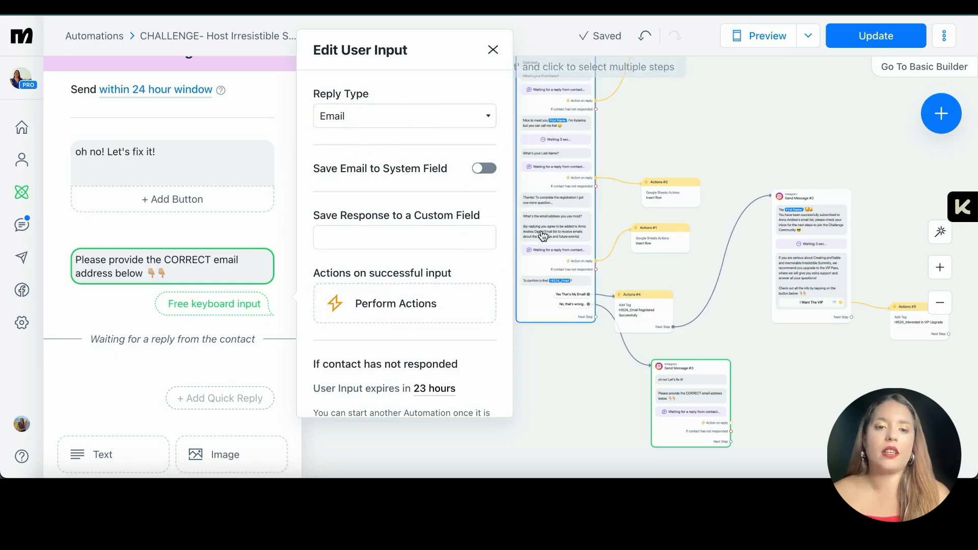
pyautogui.click(402, 235)
pyautogui.write('his')
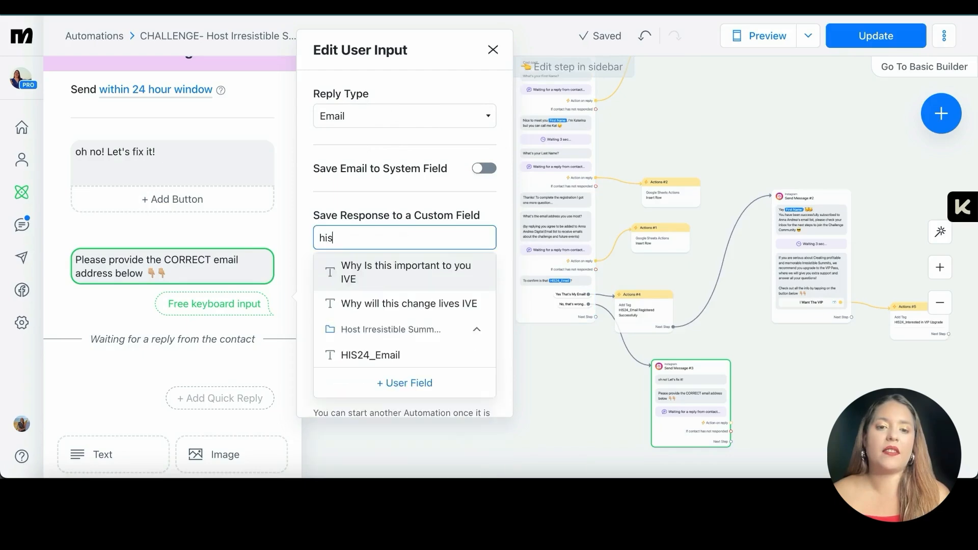
pyautogui.click(407, 355)
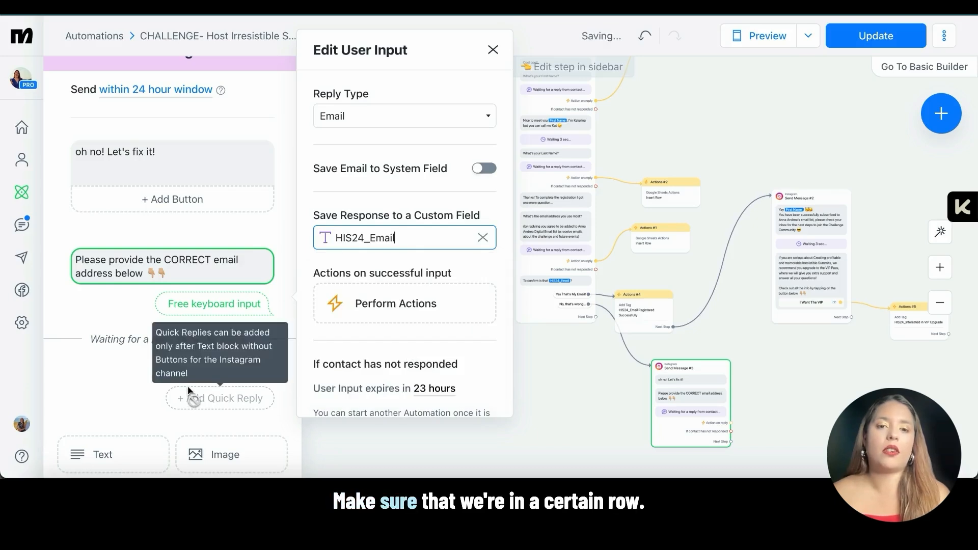
# - Add a Google Sheets Insert Row action on successful input, using the Host Irresistible Summits Challenge Leads spreadsheet and Sheet1
pyautogui.click(363, 306)
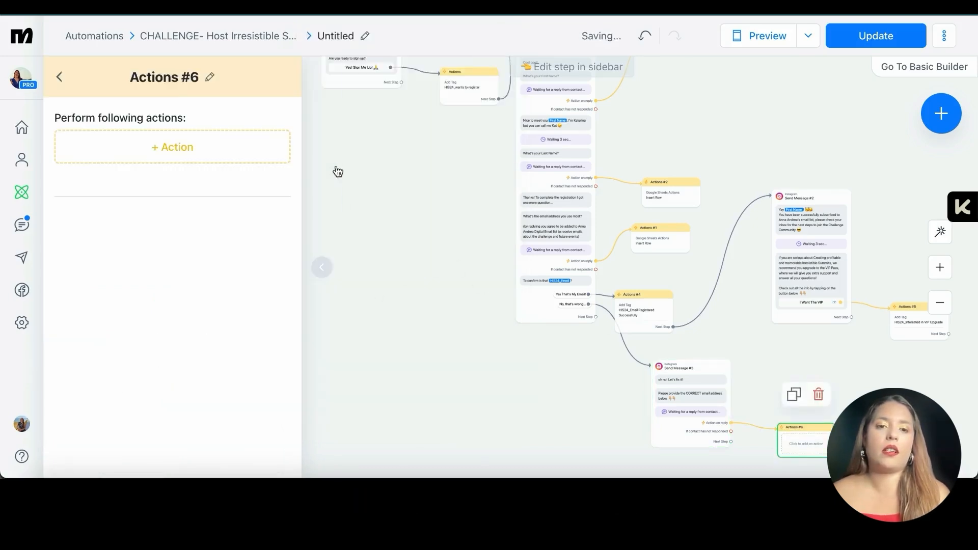
pyautogui.click(178, 146)
pyautogui.click(420, 206)
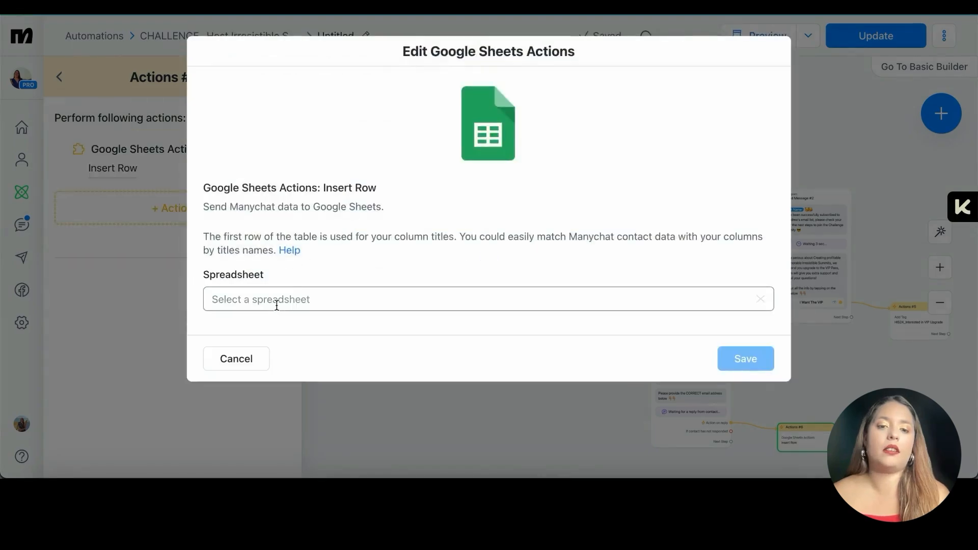
pyautogui.click(282, 302)
pyautogui.click(305, 114)
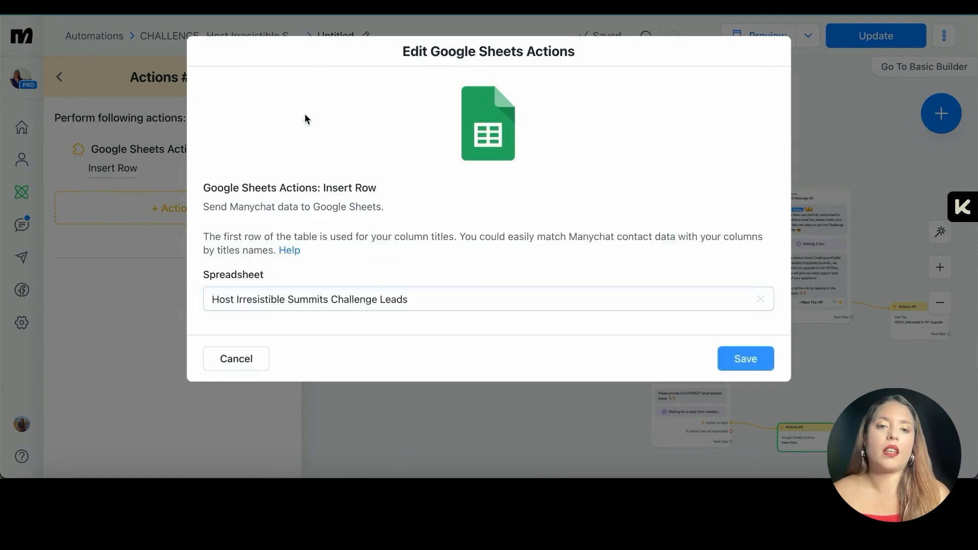
pyautogui.scroll(-1, 309, 258)
pyautogui.click(260, 331)
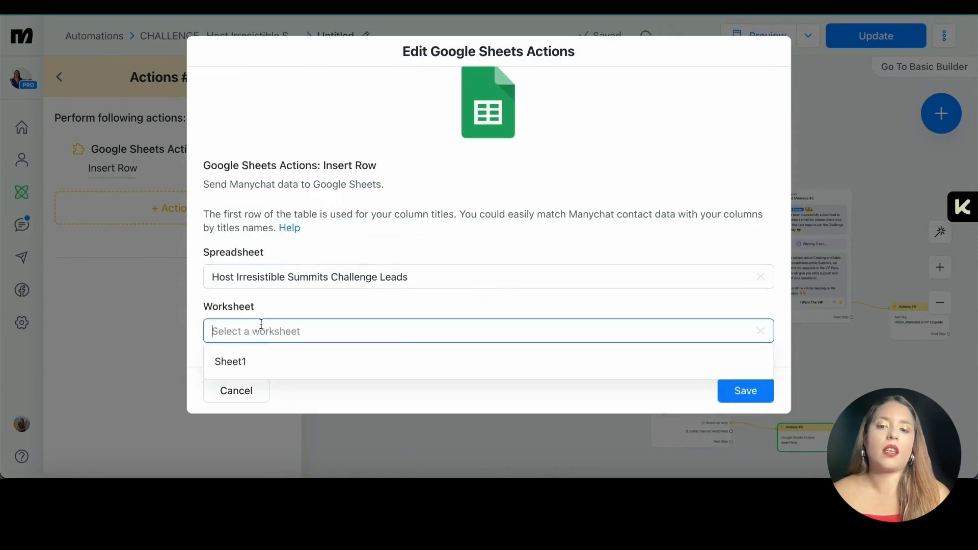
pyautogui.click(260, 360)
pyautogui.scroll(-3, 285, 280)
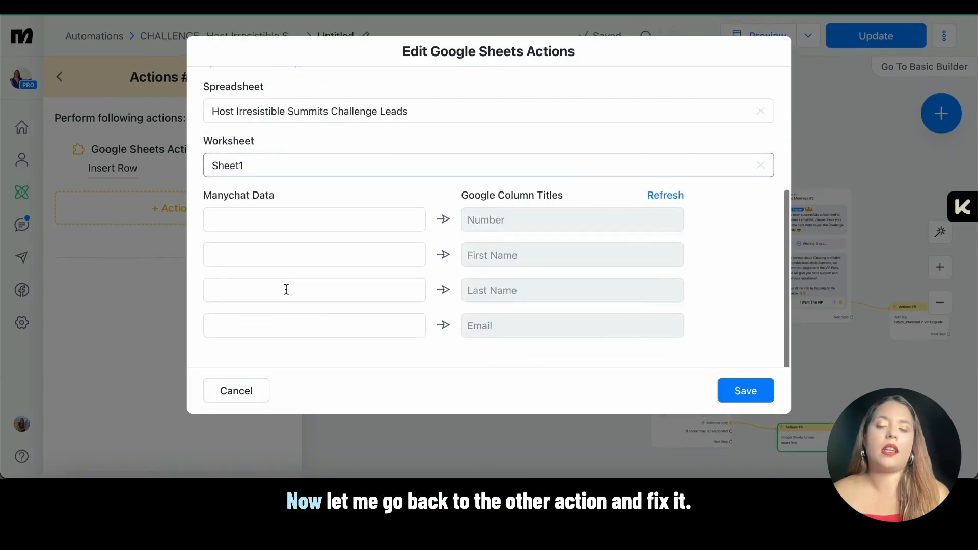
# - Map the Email system field to the sheet's Email column and save the Google Sheets action
pyautogui.click(307, 321)
pyautogui.write('e')
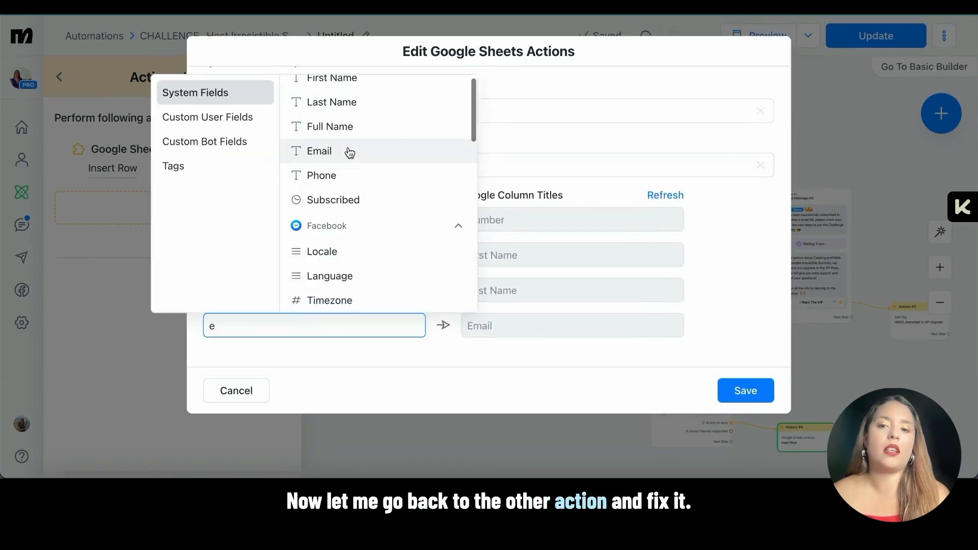
pyautogui.click(349, 152)
pyautogui.click(745, 390)
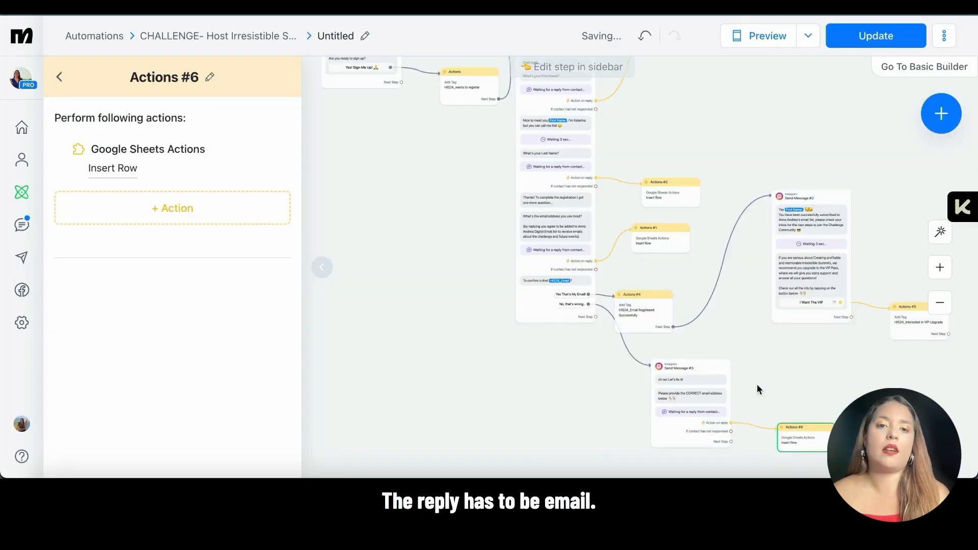
# - Change the original email question's reply type to Email and save its response to the HIS24_Email custom field
pyautogui.click(661, 239)
pyautogui.click(579, 231)
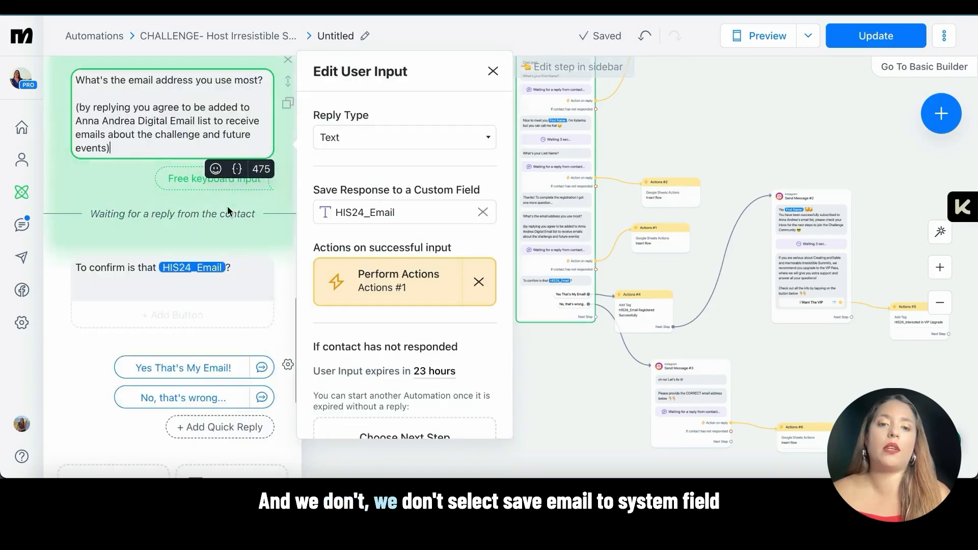
pyautogui.click(359, 136)
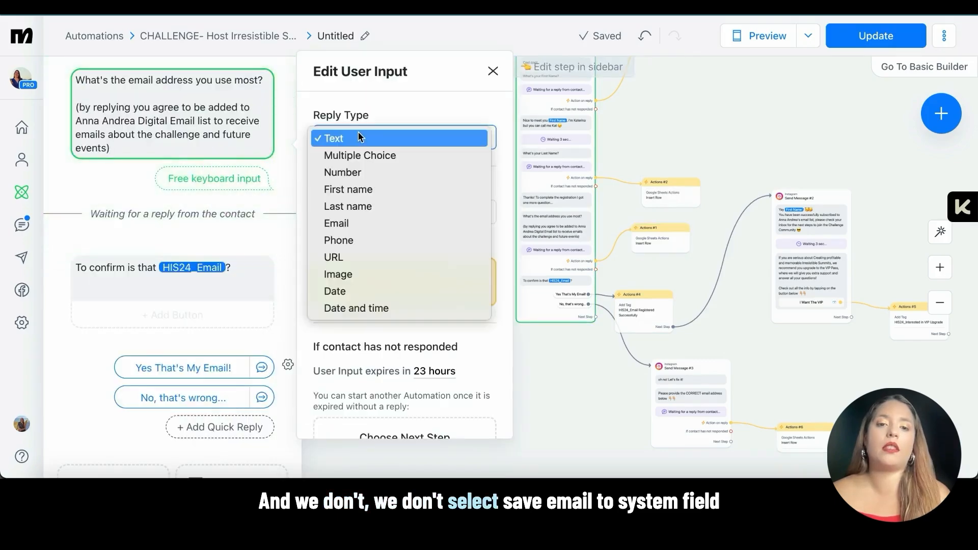
pyautogui.click(371, 224)
pyautogui.click(378, 264)
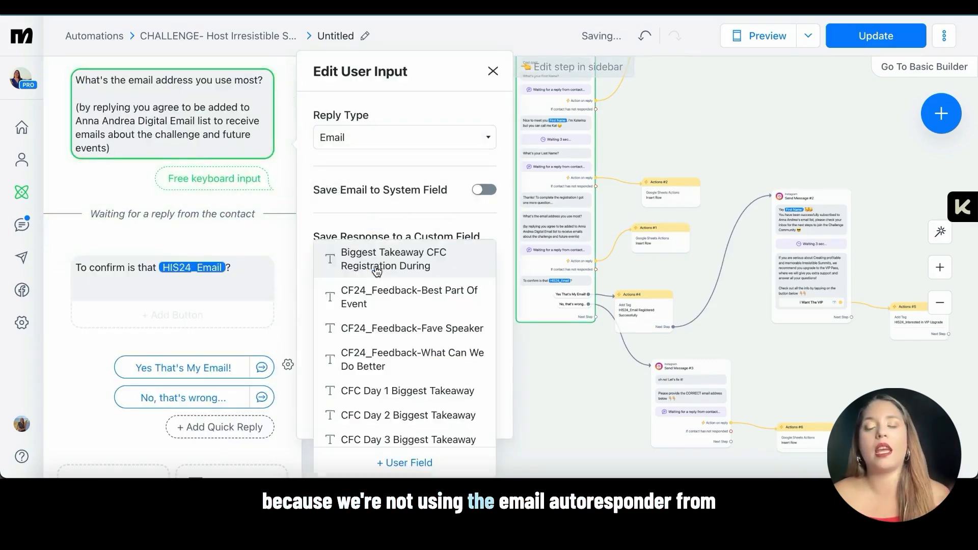
pyautogui.scroll(-5, 377, 271)
pyautogui.write('his')
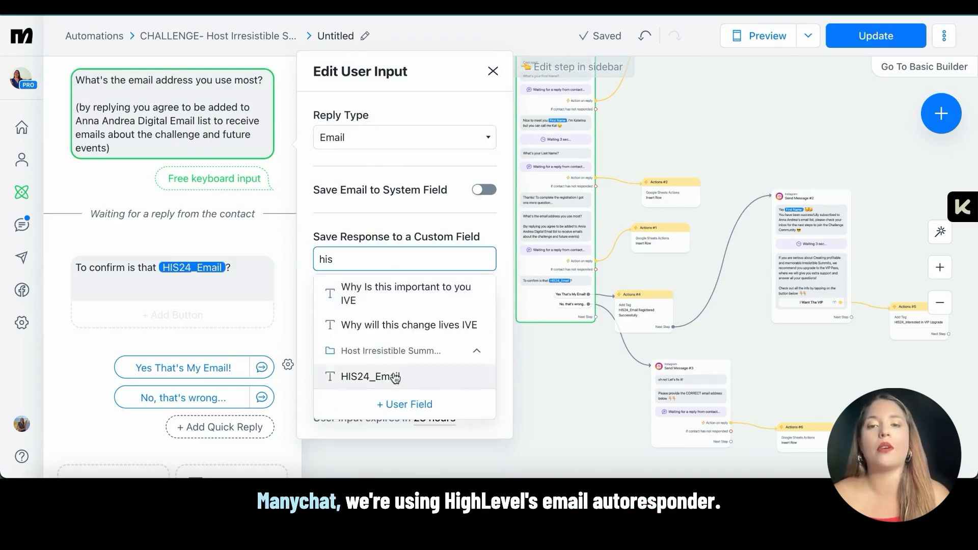
pyautogui.click(389, 376)
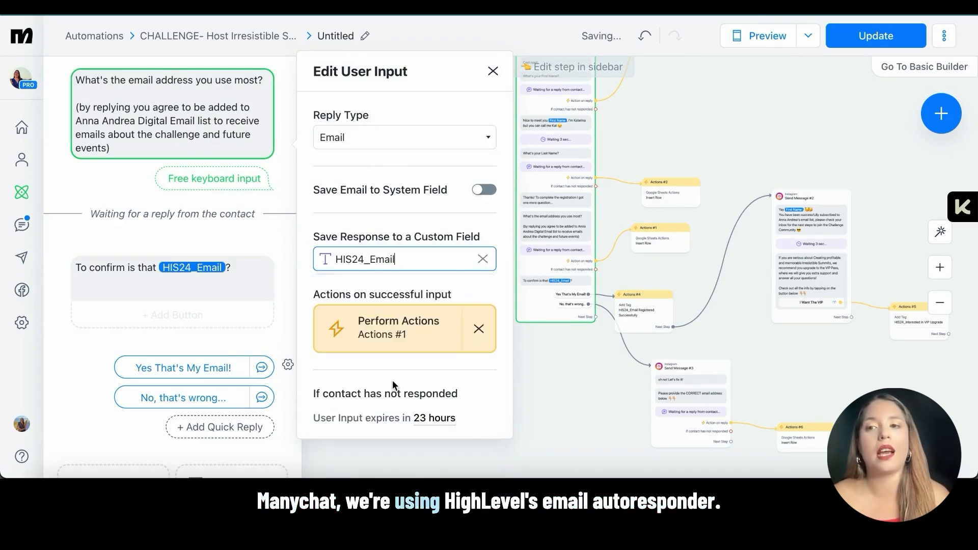
# - Update the live version of the automation and move the email-registered tag step up, closer to the Google Sheets step above it
pyautogui.click(682, 126)
pyautogui.click(899, 37)
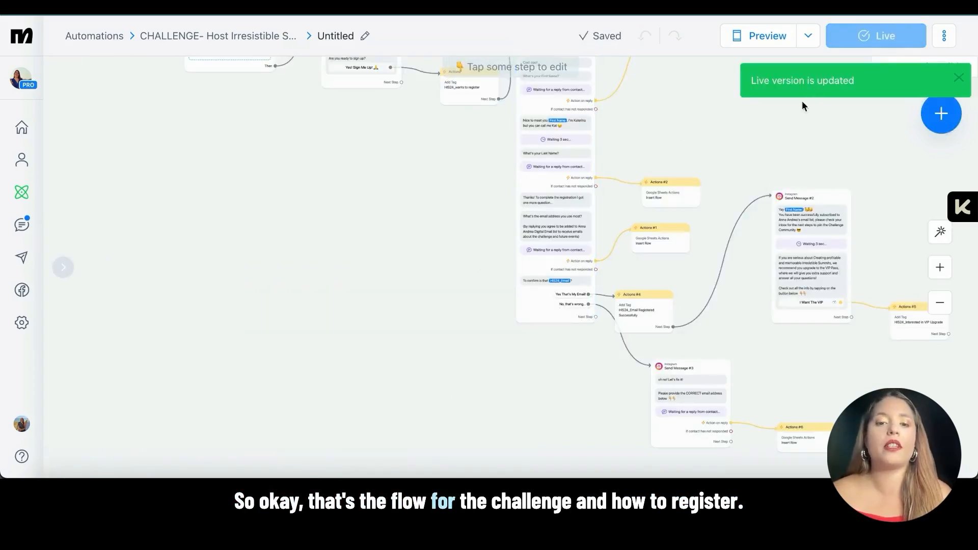
pyautogui.moveTo(774, 121); pyautogui.dragTo(551, 148)
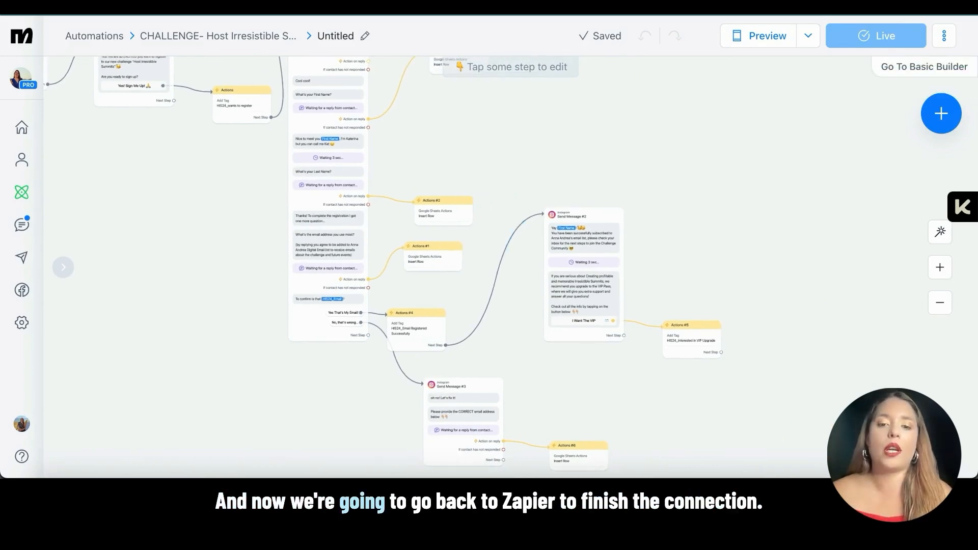
pyautogui.moveTo(418, 324); pyautogui.dragTo(430, 298)
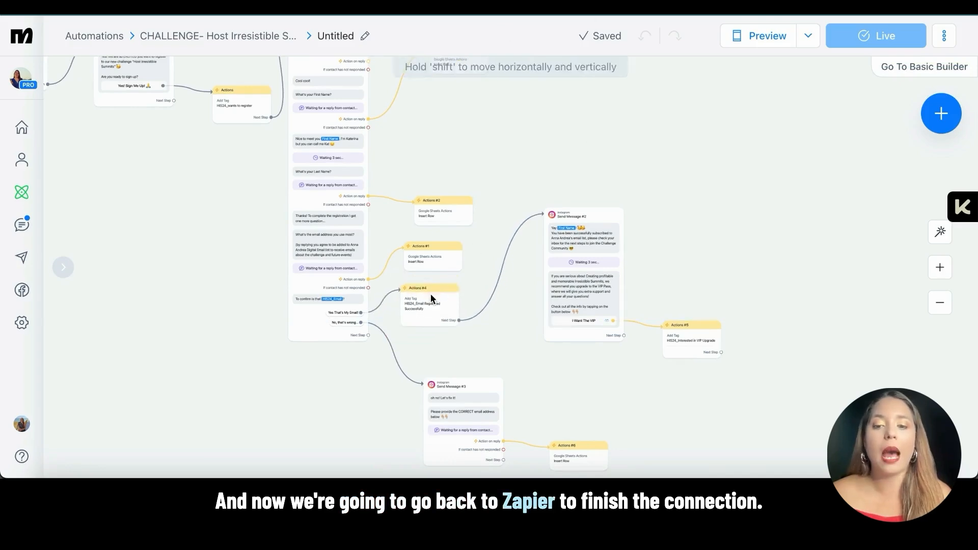
pyautogui.click(434, 210)
pyautogui.moveTo(434, 210); pyautogui.dragTo(422, 209)
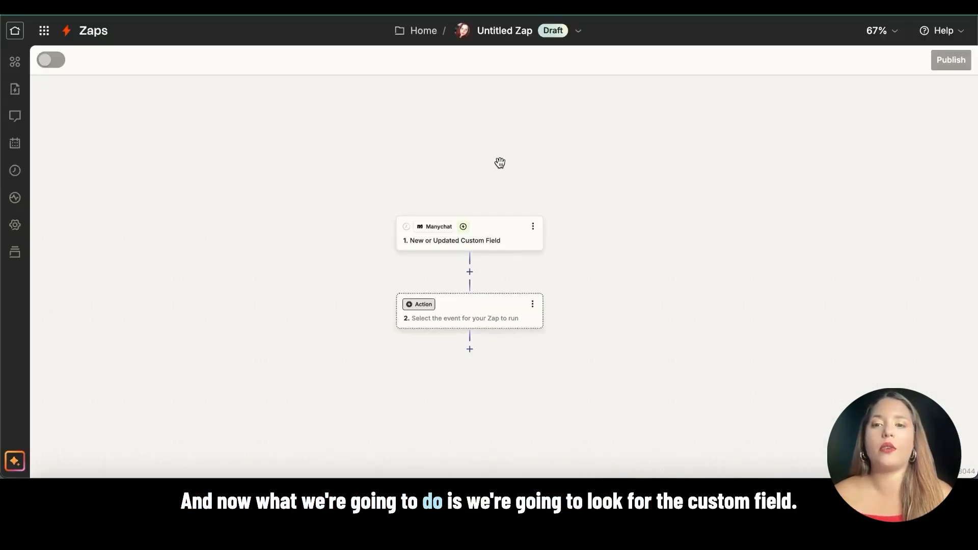
# - Search the Manychat trigger's custom field list for HIS, then return to the unfiltered list
pyautogui.click(478, 233)
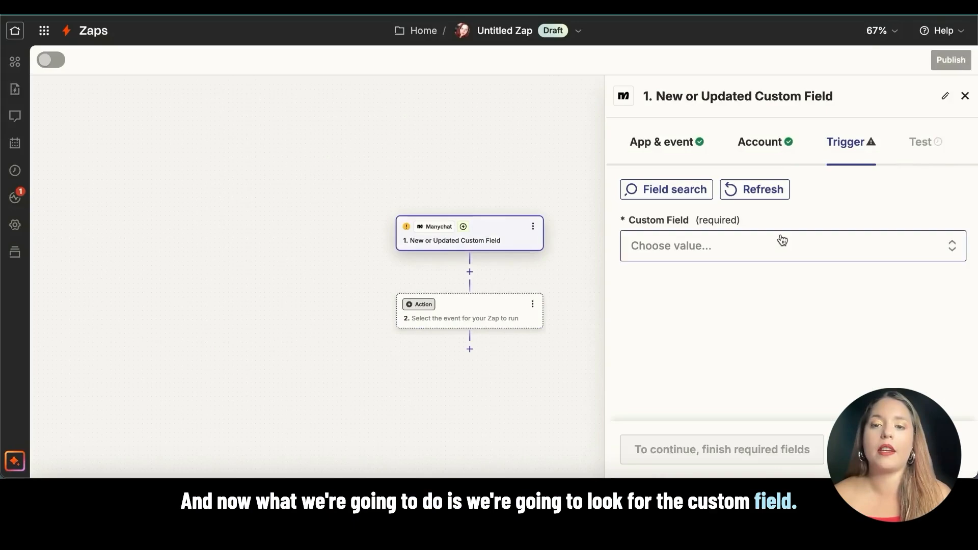
pyautogui.click(782, 240)
pyautogui.write('HI')
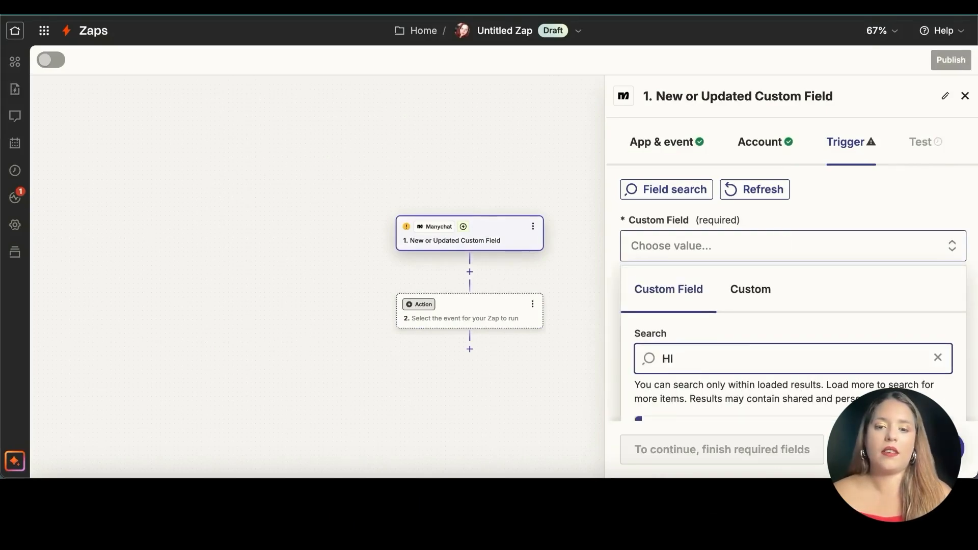
pyautogui.write('S')
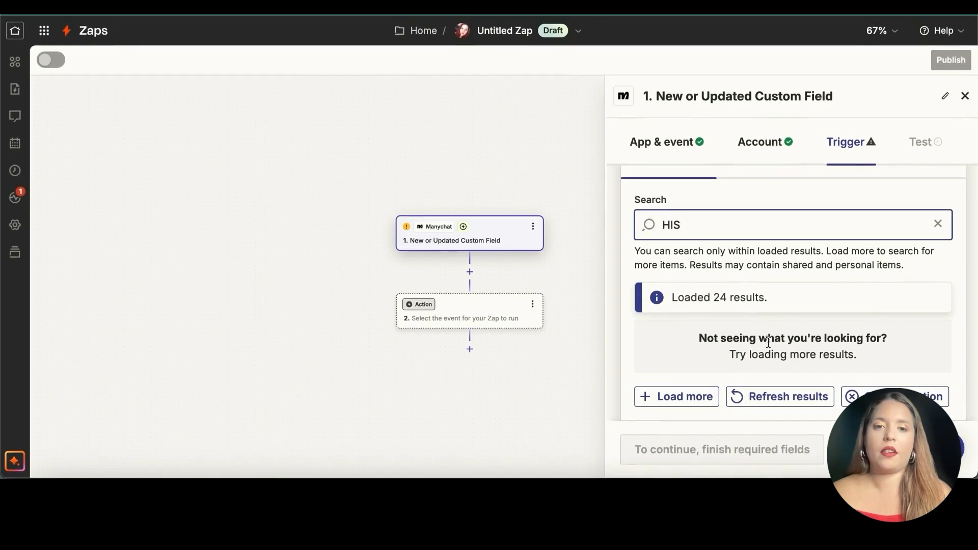
pyautogui.scroll(3, 769, 343)
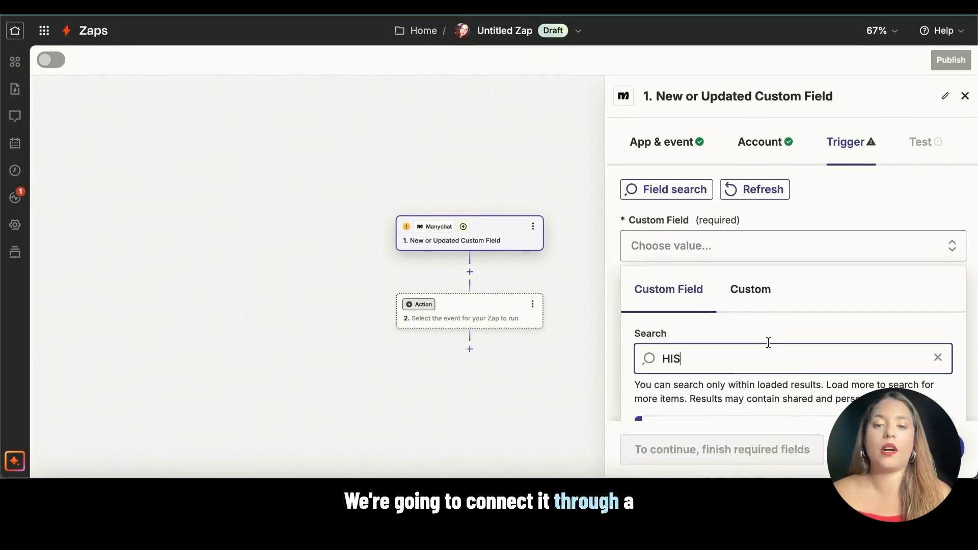
pyautogui.scroll(-1, 769, 342)
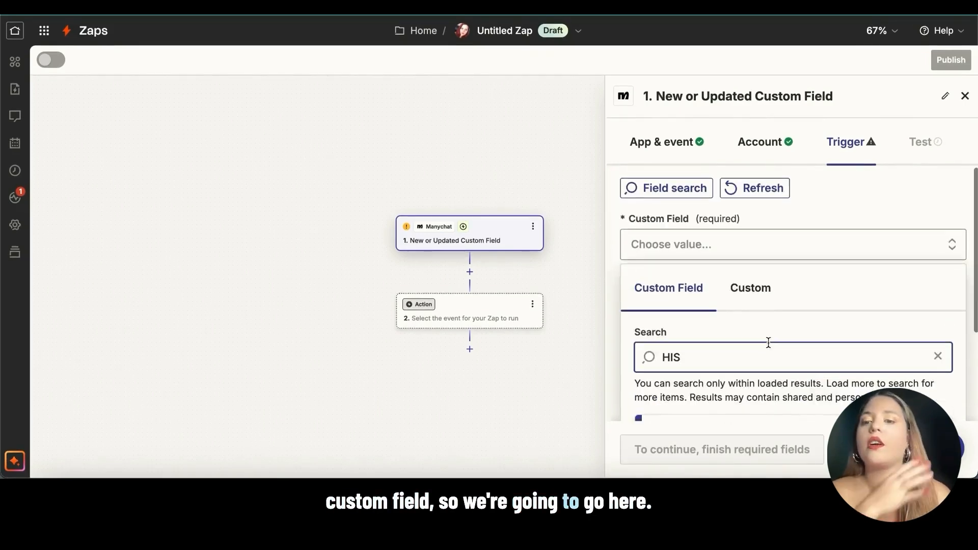
pyautogui.click(751, 294)
pyautogui.click(673, 302)
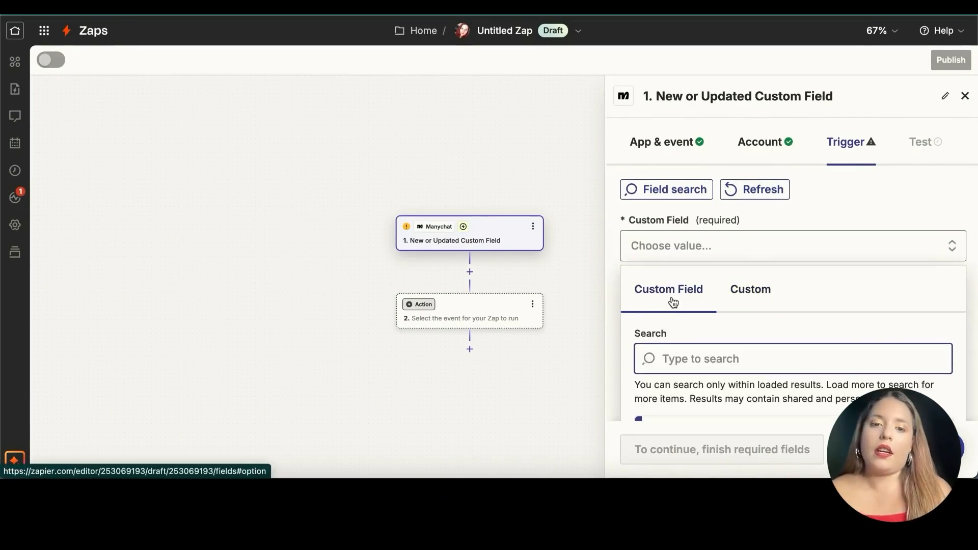
# - Load two more batches of custom fields into the Manychat trigger's field list
pyautogui.scroll(-2, 680, 365)
pyautogui.scroll(-8, 681, 368)
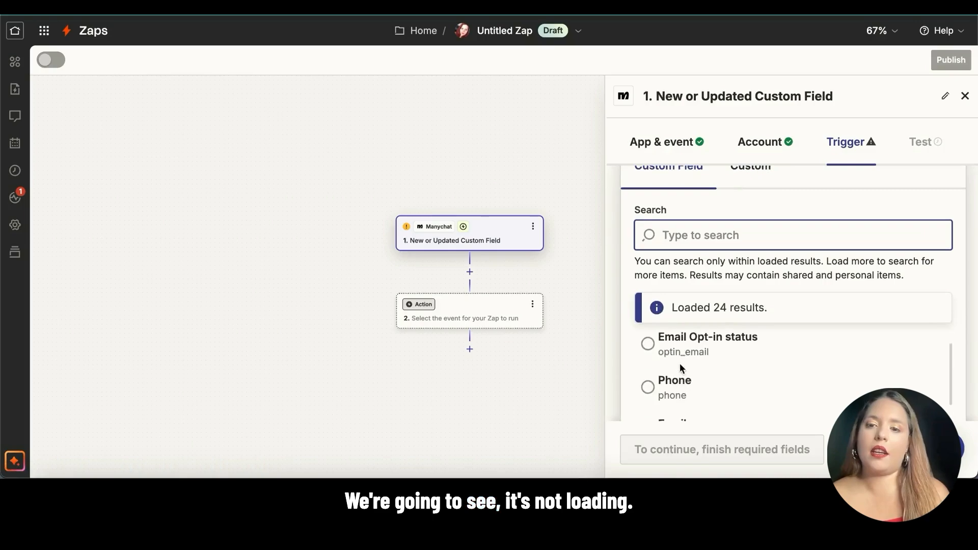
pyautogui.scroll(-10, 680, 366)
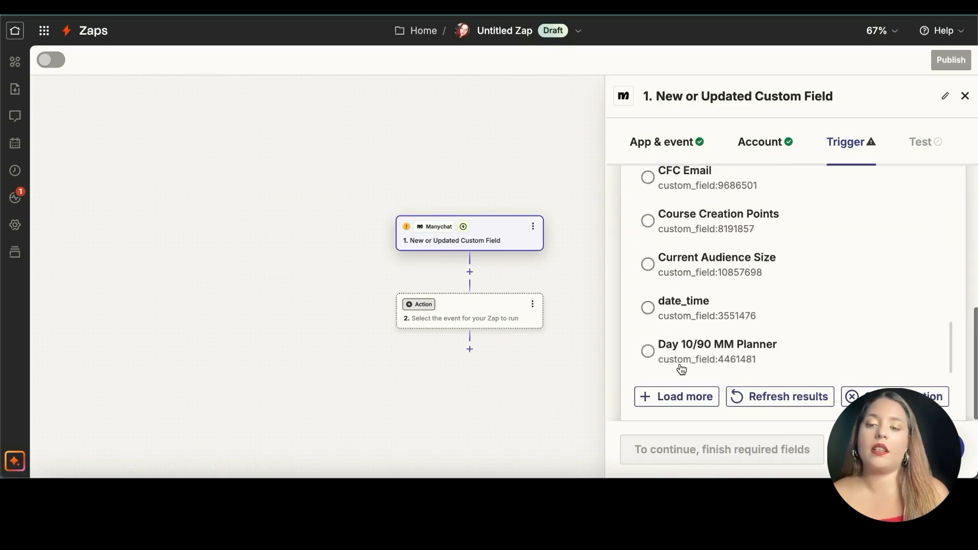
pyautogui.click(716, 350)
pyautogui.click(690, 399)
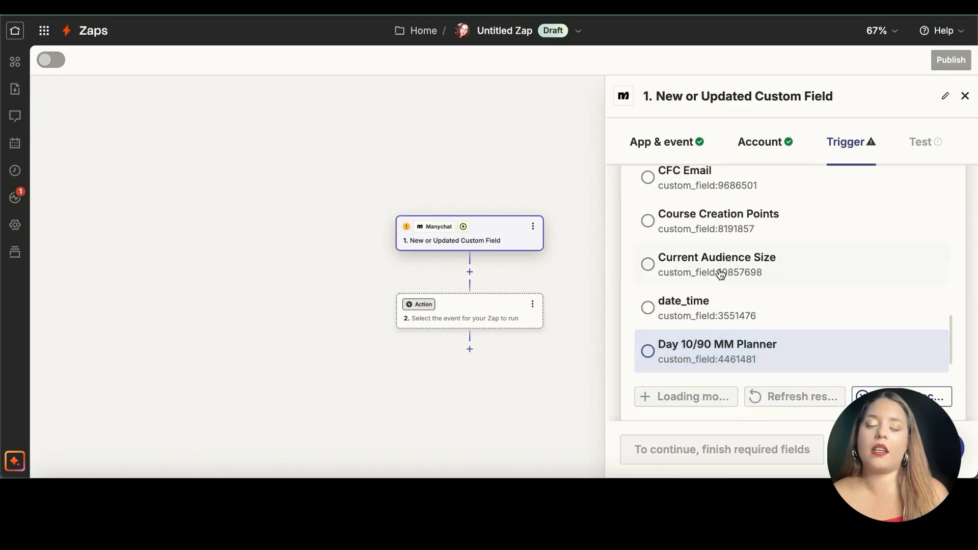
pyautogui.click(721, 273)
pyautogui.scroll(-2, 720, 274)
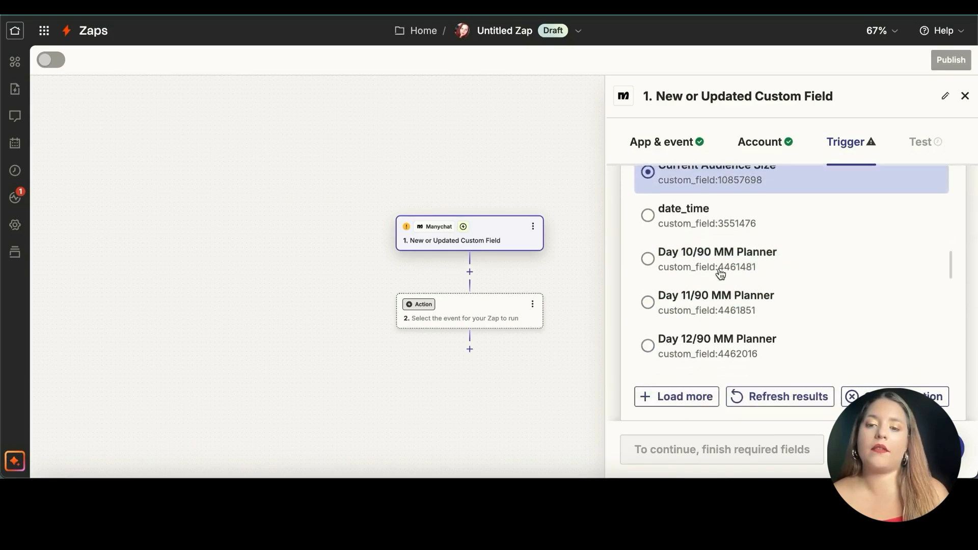
pyautogui.click(682, 400)
pyautogui.click(703, 328)
# - Select HIS24_Email as the Manychat trigger's custom field and run the trigger test
pyautogui.scroll(-12, 703, 329)
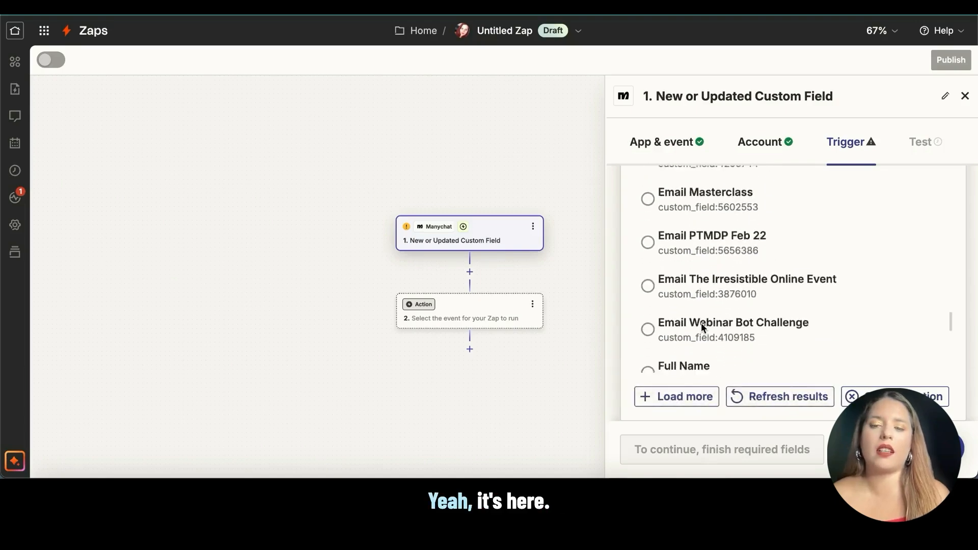
pyautogui.scroll(3, 703, 329)
pyautogui.scroll(4, 703, 328)
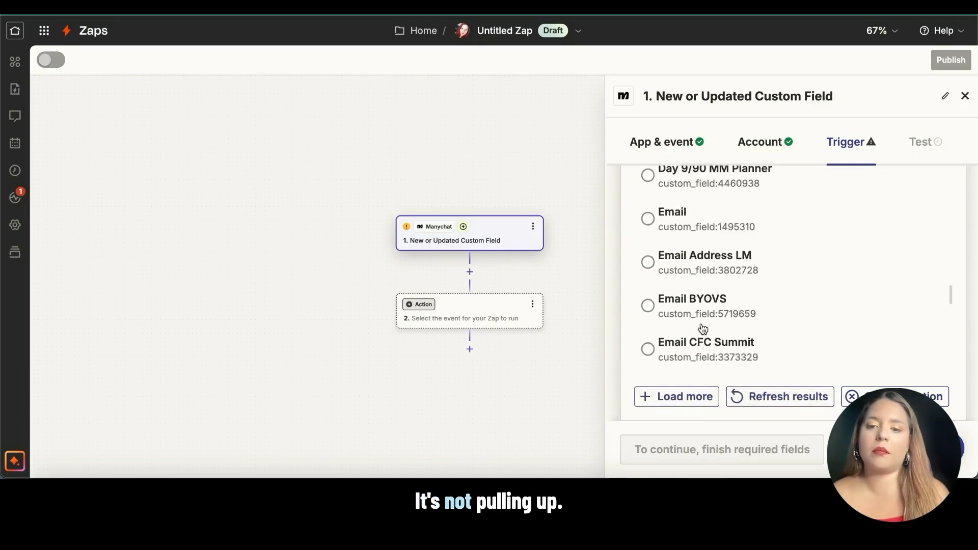
pyautogui.scroll(-8, 703, 327)
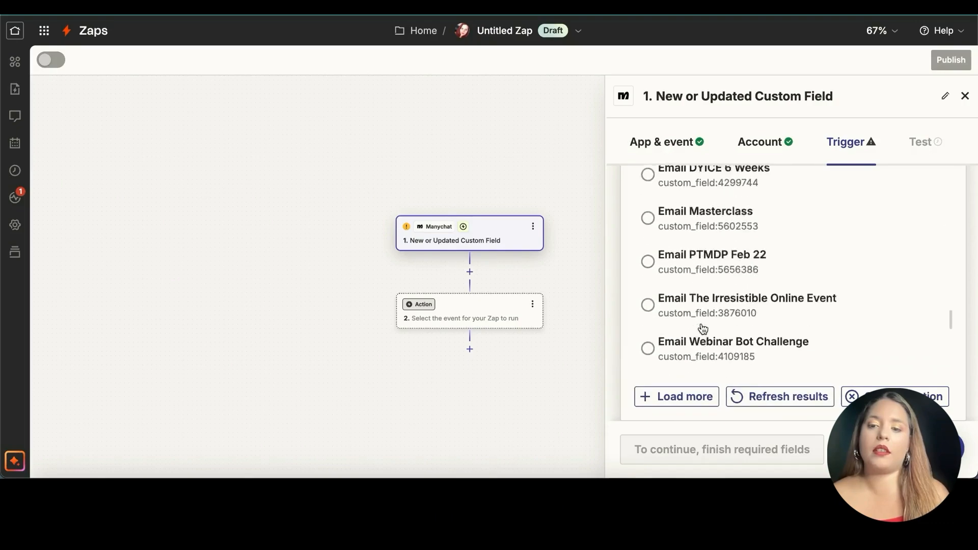
pyautogui.click(703, 328)
pyautogui.scroll(-1, 703, 327)
pyautogui.scroll(-4, 703, 328)
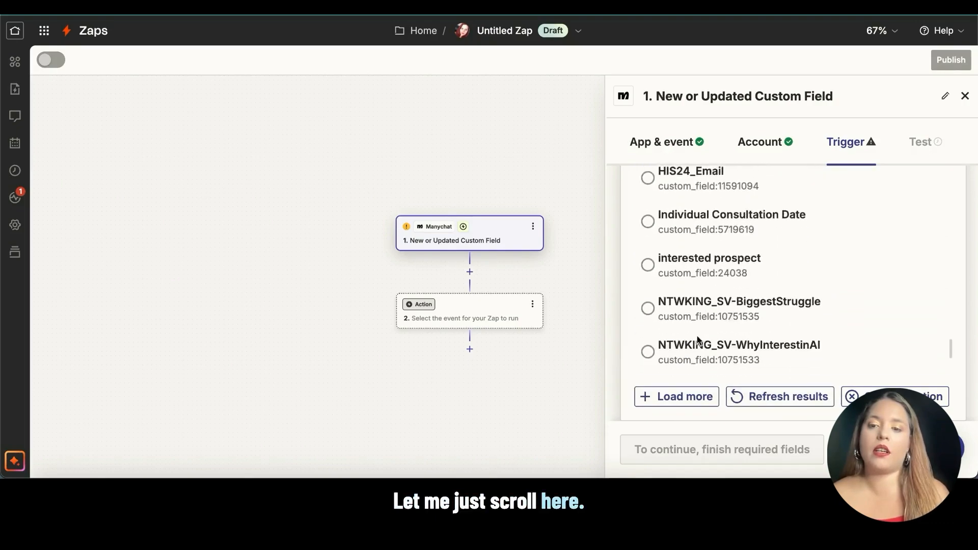
pyautogui.scroll(1, 700, 246)
pyautogui.click(700, 247)
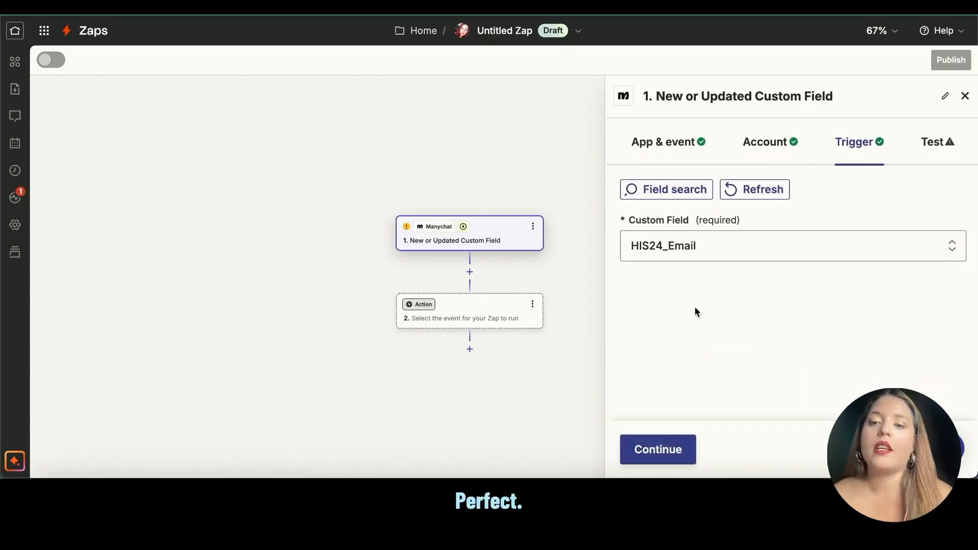
pyautogui.click(656, 451)
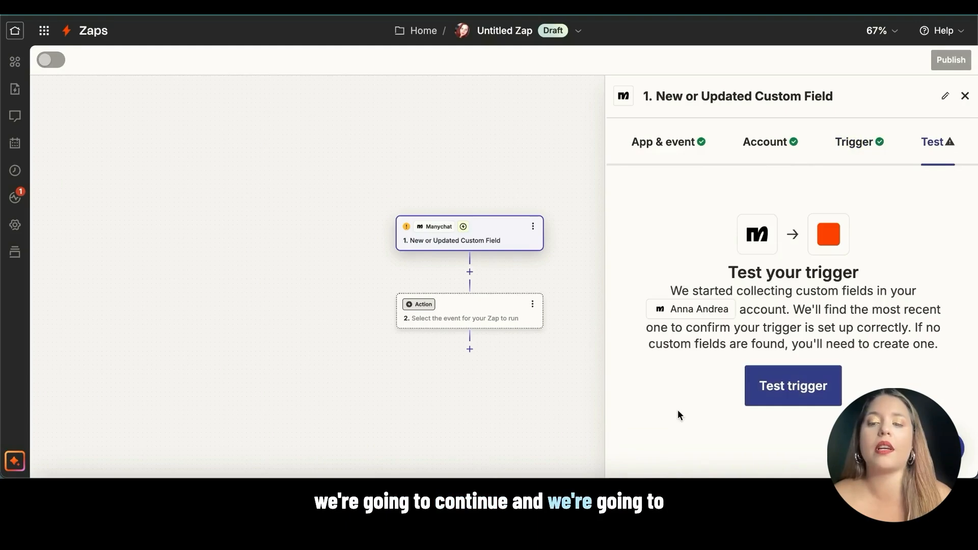
pyautogui.click(771, 387)
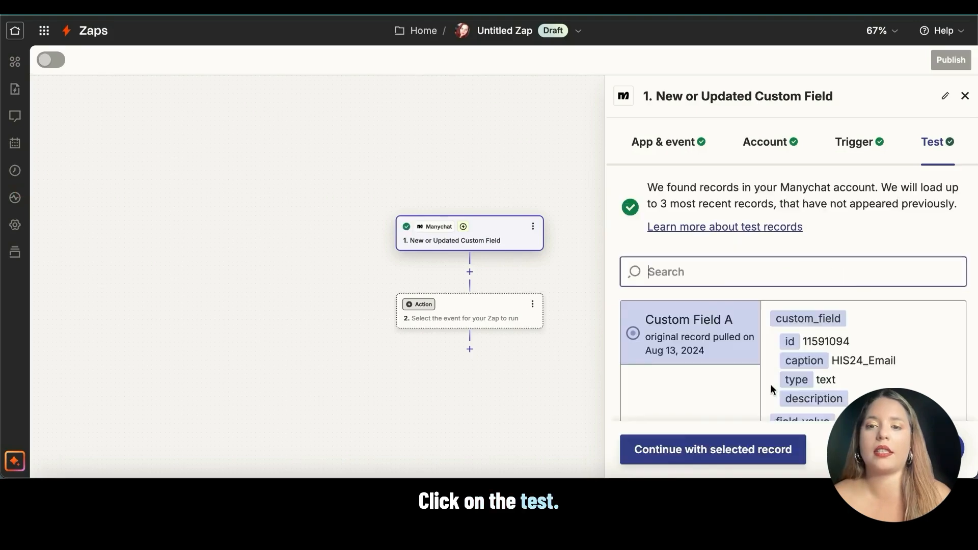
# - Examine the custom field and user details in the trigger's test record, and check for new records
pyautogui.scroll(-10, 786, 263)
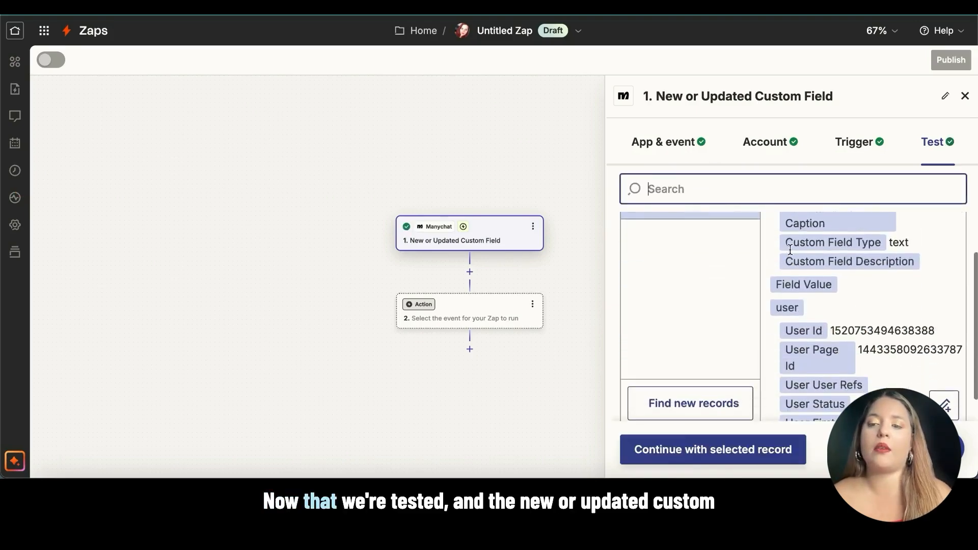
pyautogui.scroll(-5, 790, 250)
pyautogui.scroll(4, 790, 249)
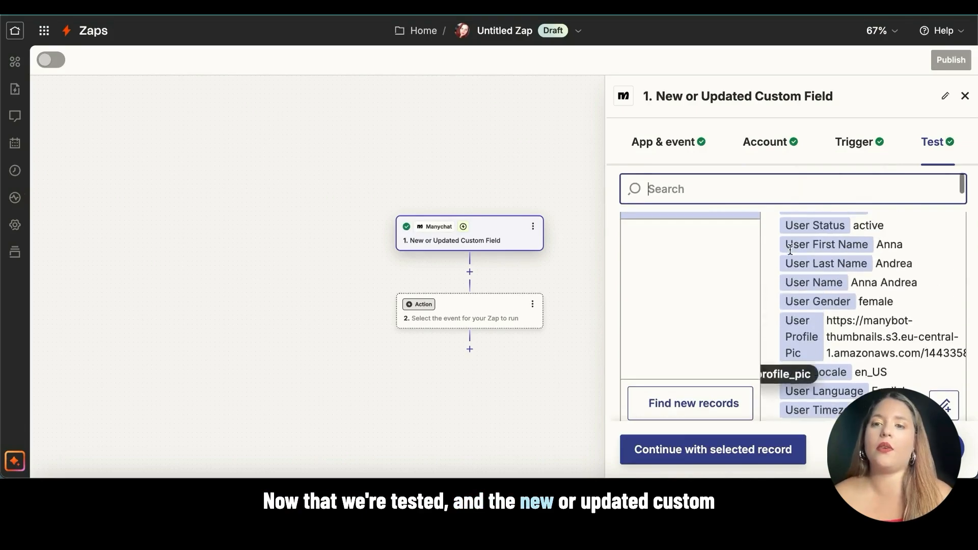
pyautogui.scroll(-4, 790, 250)
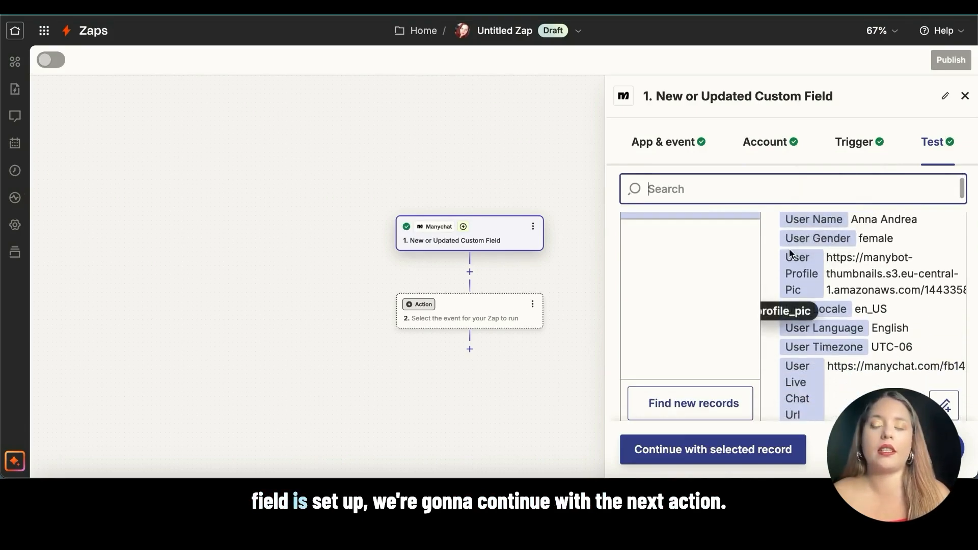
pyautogui.scroll(-3, 789, 249)
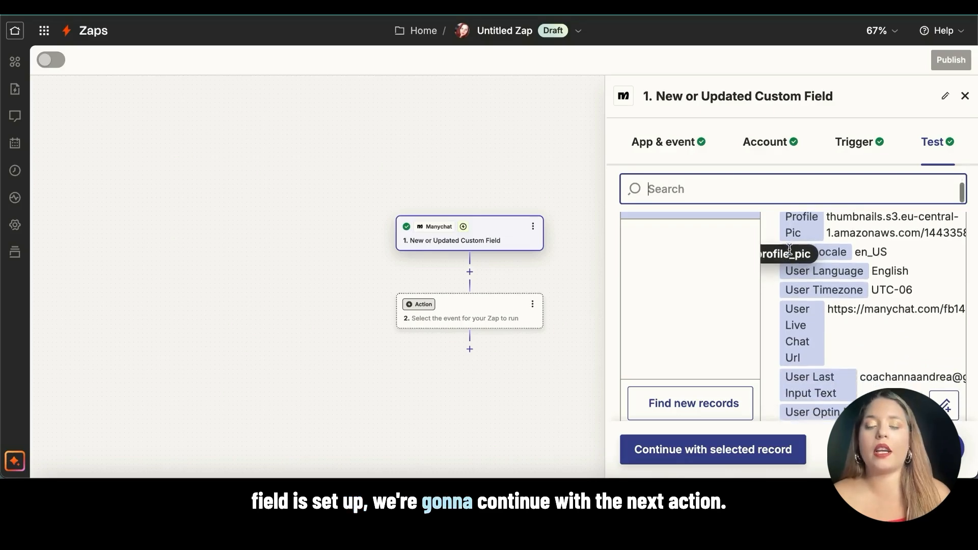
pyautogui.scroll(-4, 789, 250)
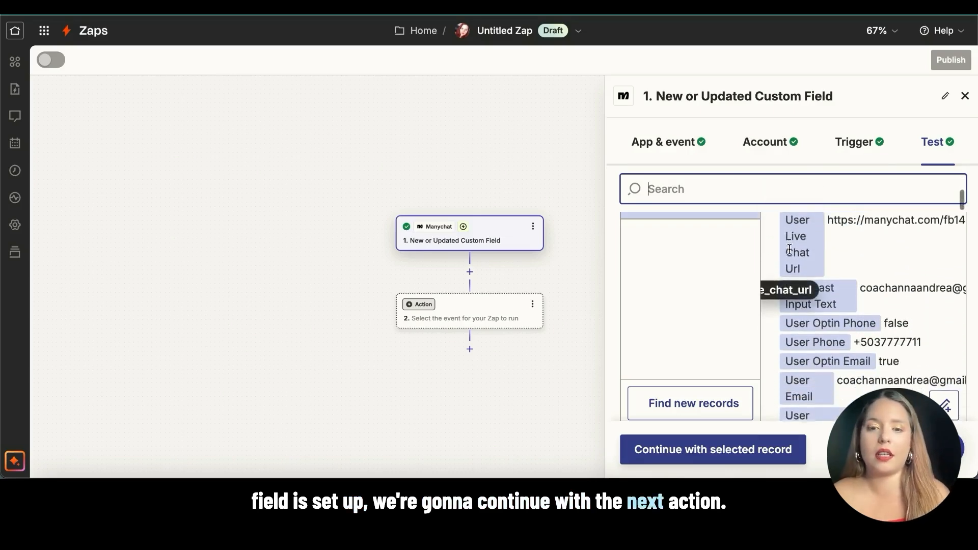
pyautogui.scroll(-1, 746, 359)
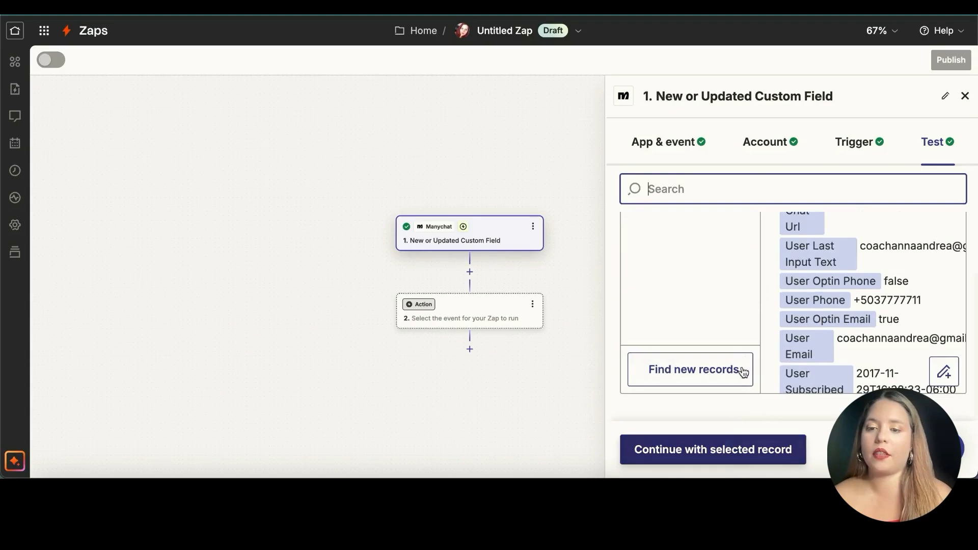
pyautogui.click(745, 371)
pyautogui.scroll(-3, 747, 360)
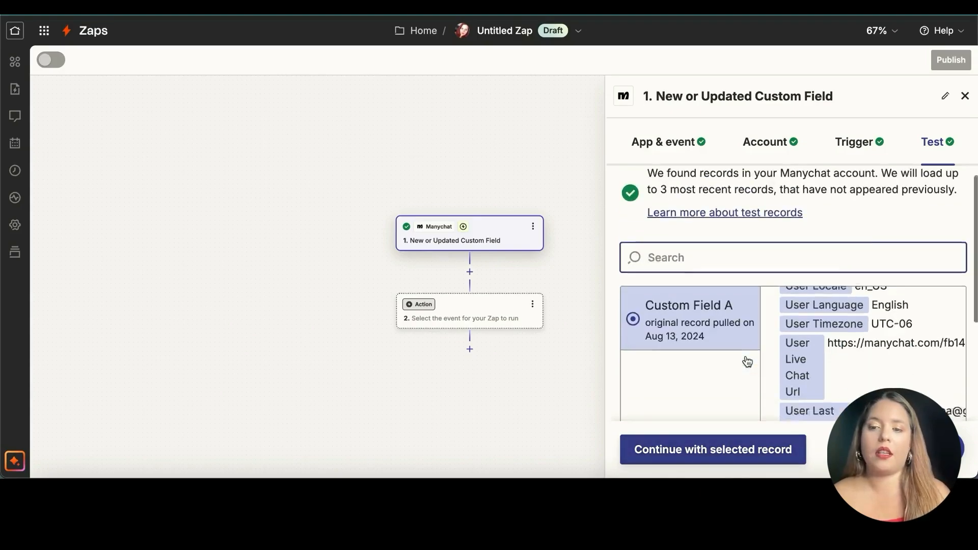
# - Continue with the selected test record and choose LeadConnector as the app for the action step
pyautogui.click(710, 454)
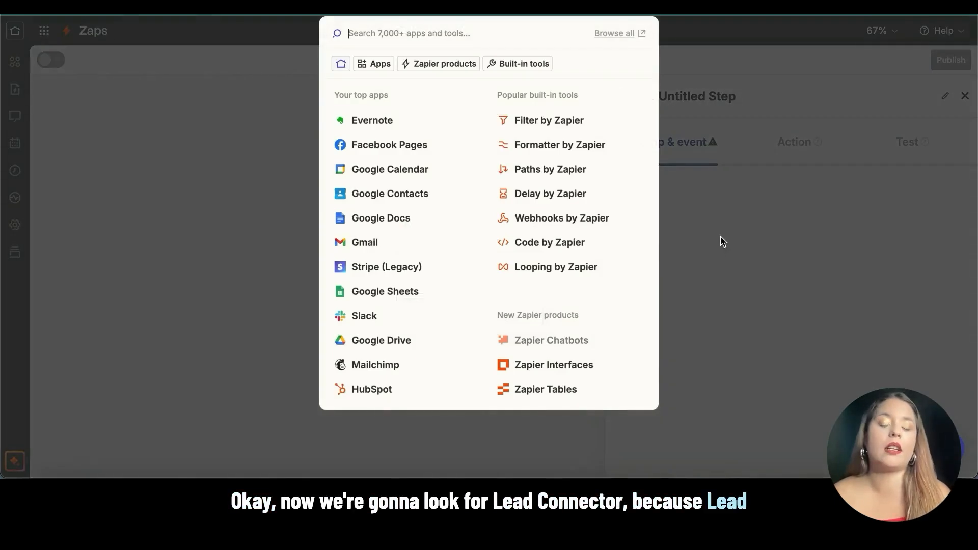
pyautogui.write('lead')
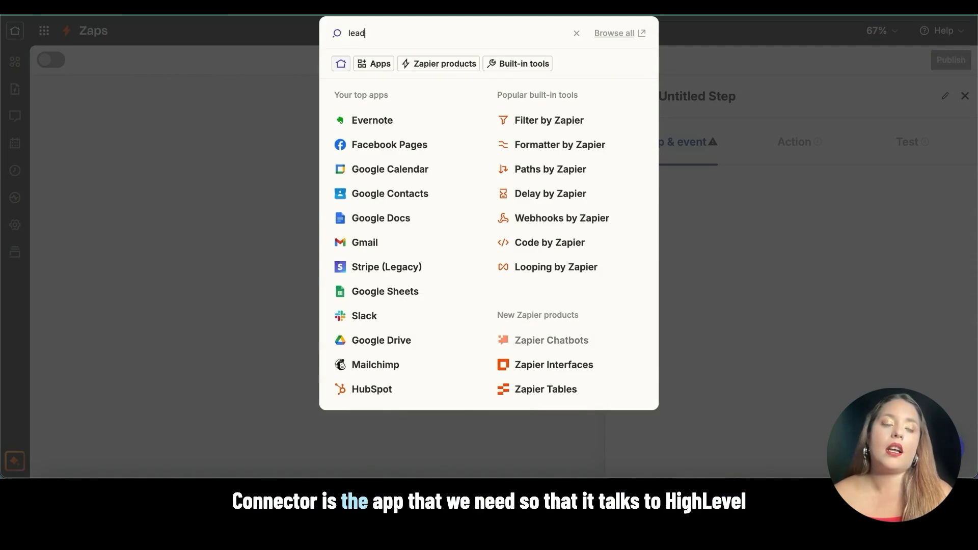
pyautogui.write(' connector')
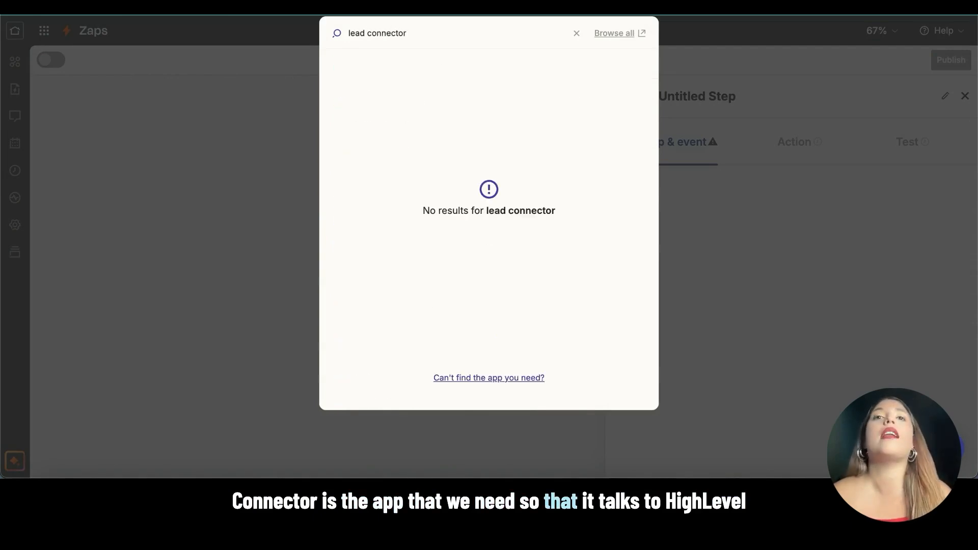
pyautogui.press('BackSpace')
pyautogui.press('BackSpace')
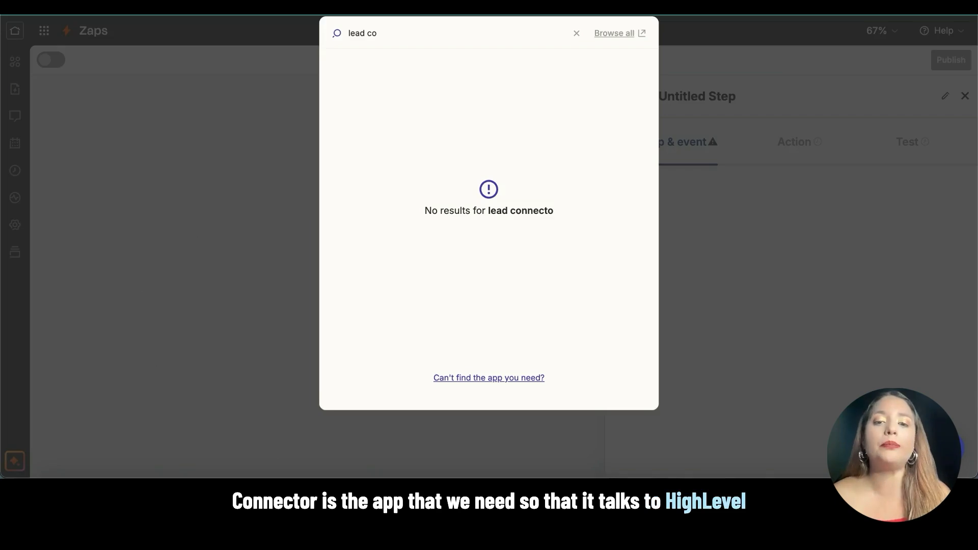
pyautogui.press('BackSpace')
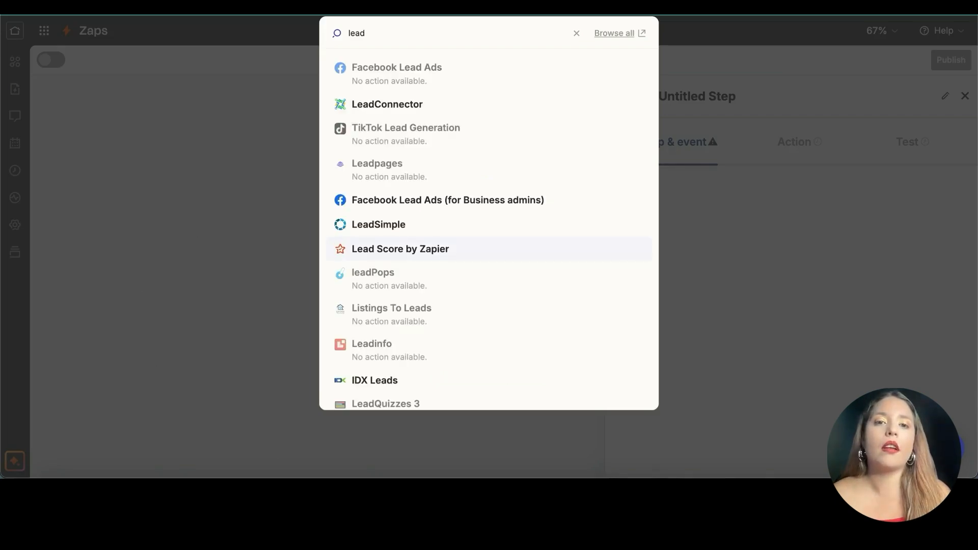
pyautogui.click(401, 102)
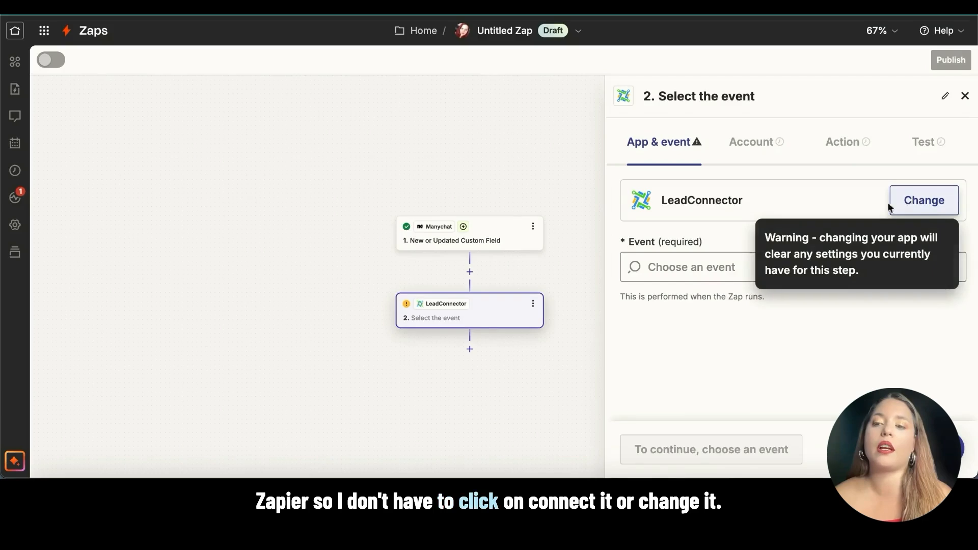
# - Set the LeadConnector action's event to Add/Update Contact
pyautogui.click(672, 270)
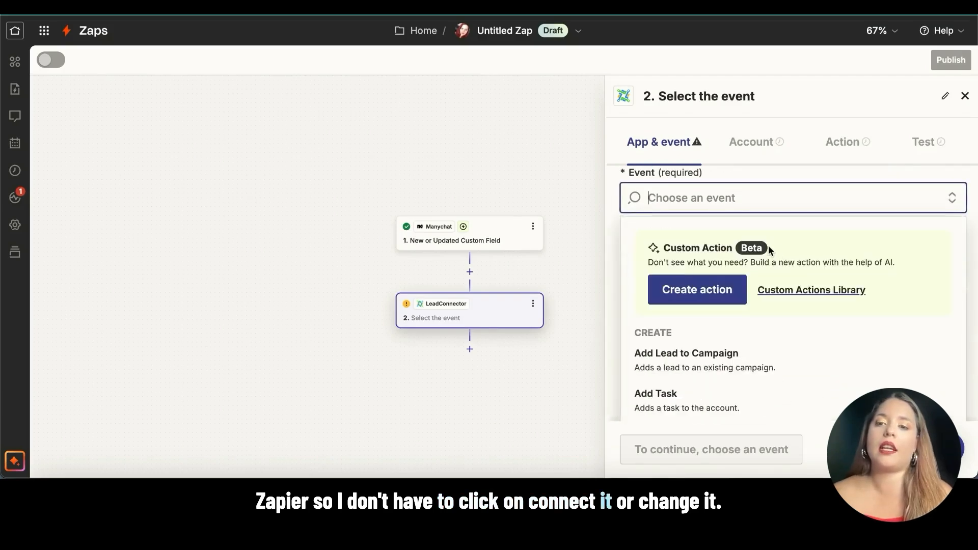
pyautogui.scroll(-1, 724, 255)
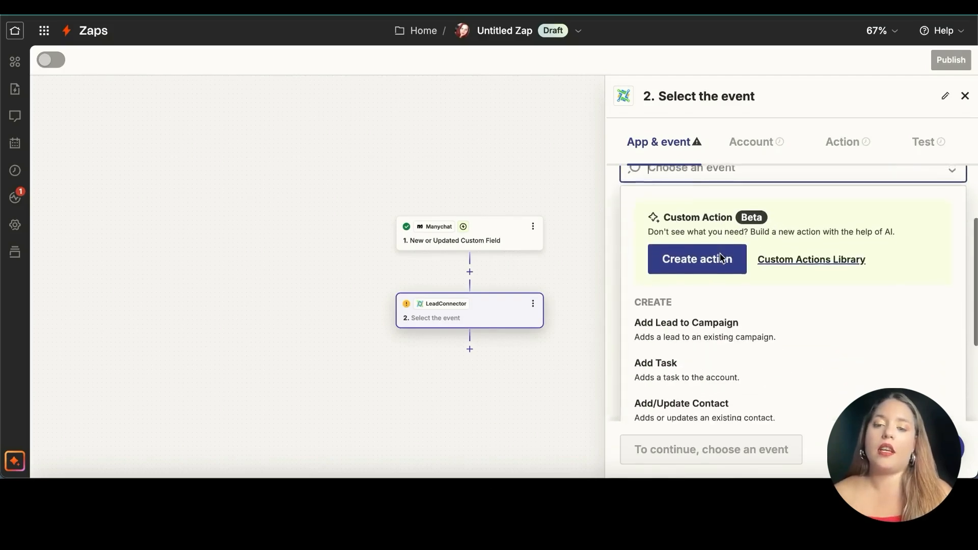
pyautogui.scroll(-1, 720, 255)
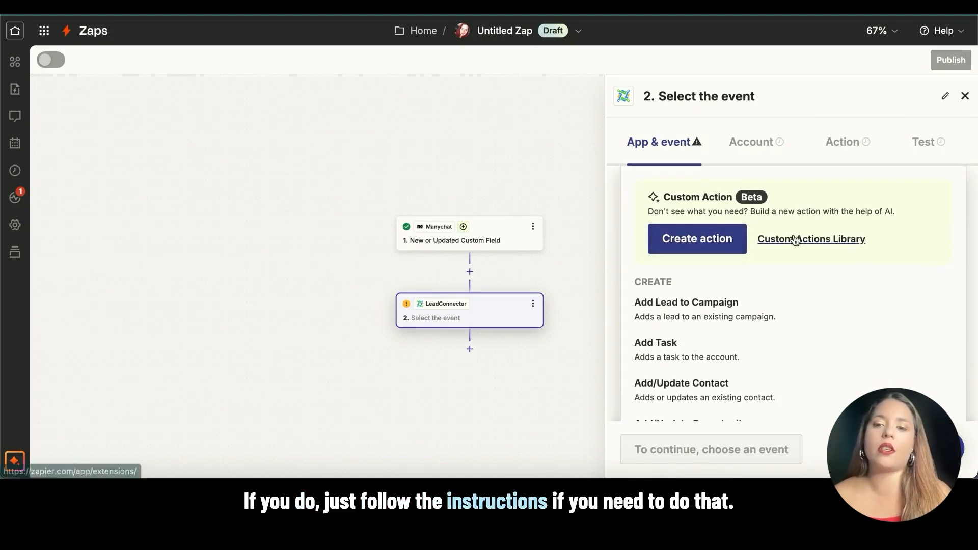
pyautogui.scroll(-3, 796, 239)
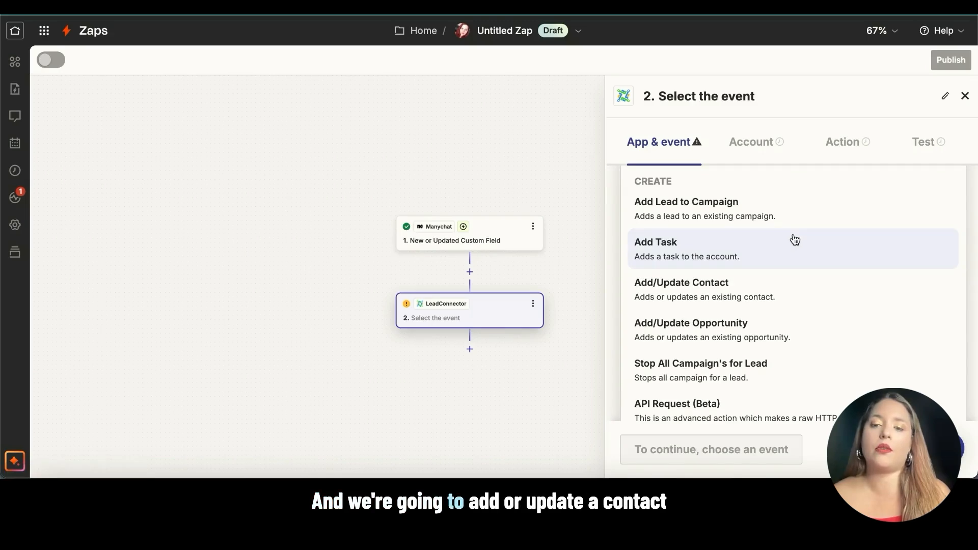
pyautogui.scroll(-1, 794, 240)
pyautogui.click(762, 278)
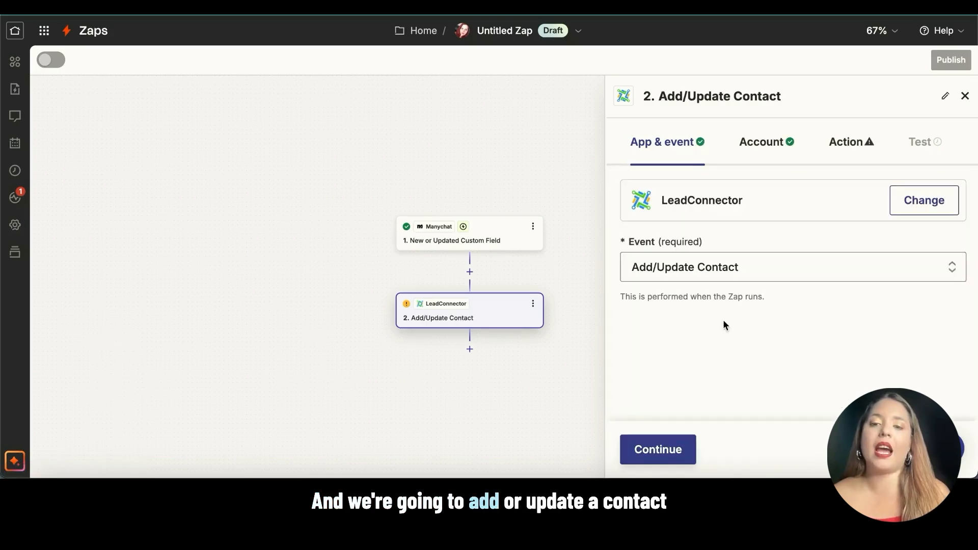
# - Accept the LeadConnector event and connected account, then review the contact fields available for the action
pyautogui.click(662, 448)
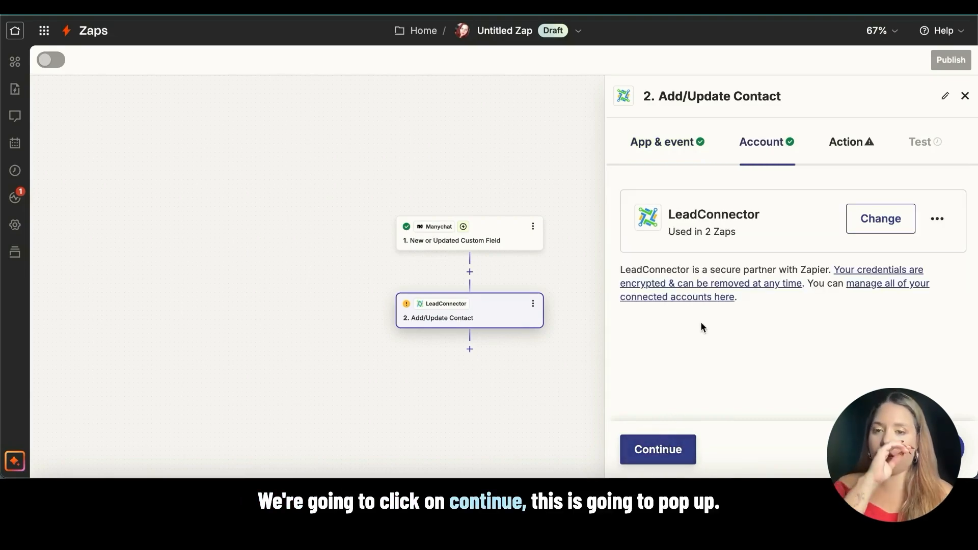
pyautogui.click(662, 449)
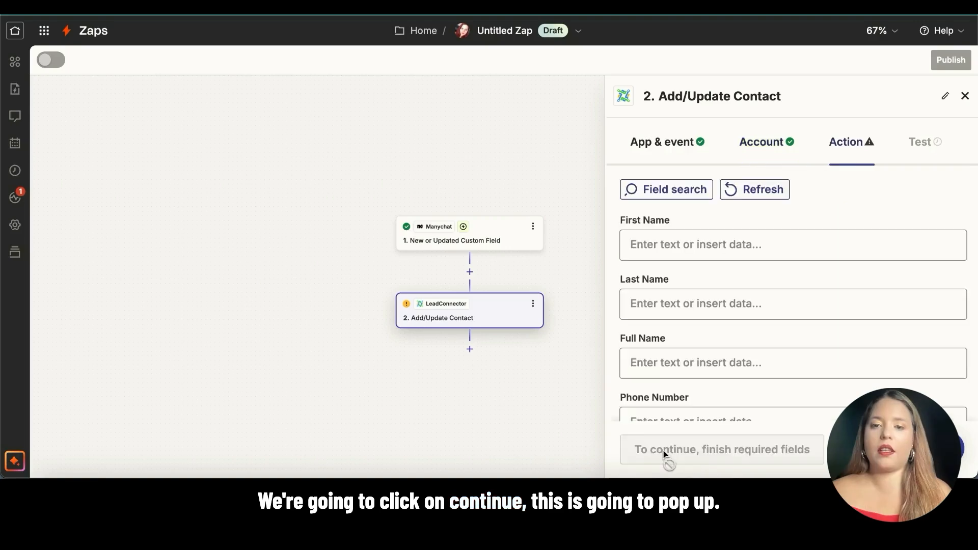
pyautogui.scroll(-3, 716, 299)
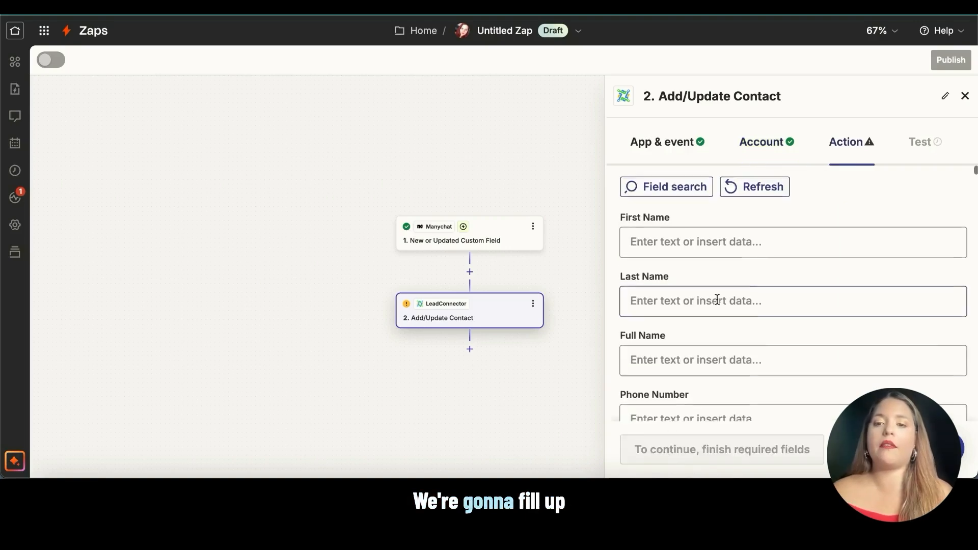
pyautogui.scroll(-10, 717, 299)
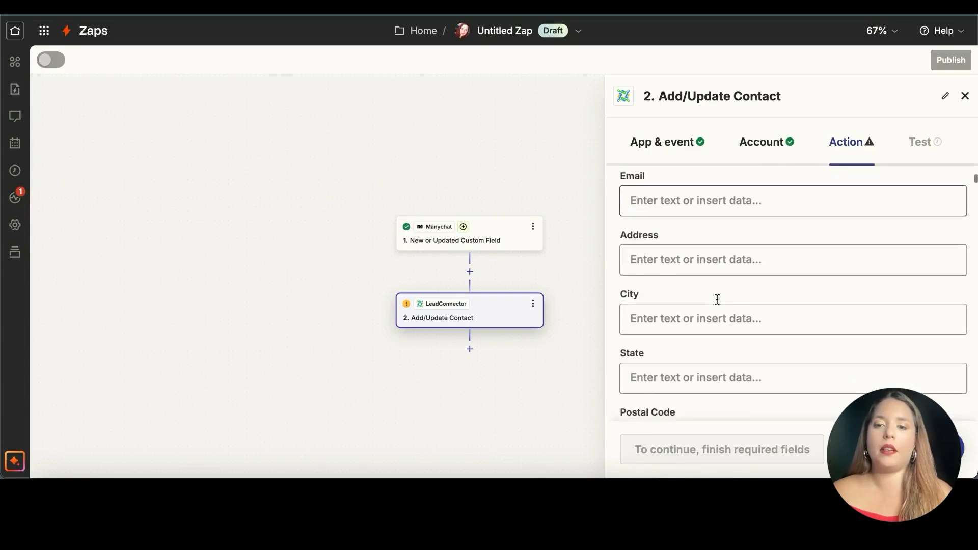
pyautogui.scroll(-10, 716, 299)
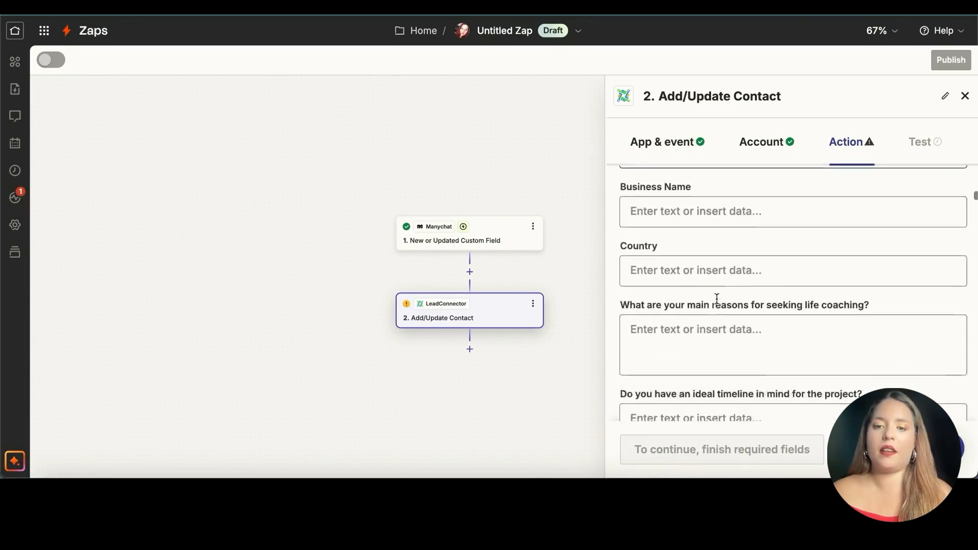
pyautogui.scroll(-10, 719, 304)
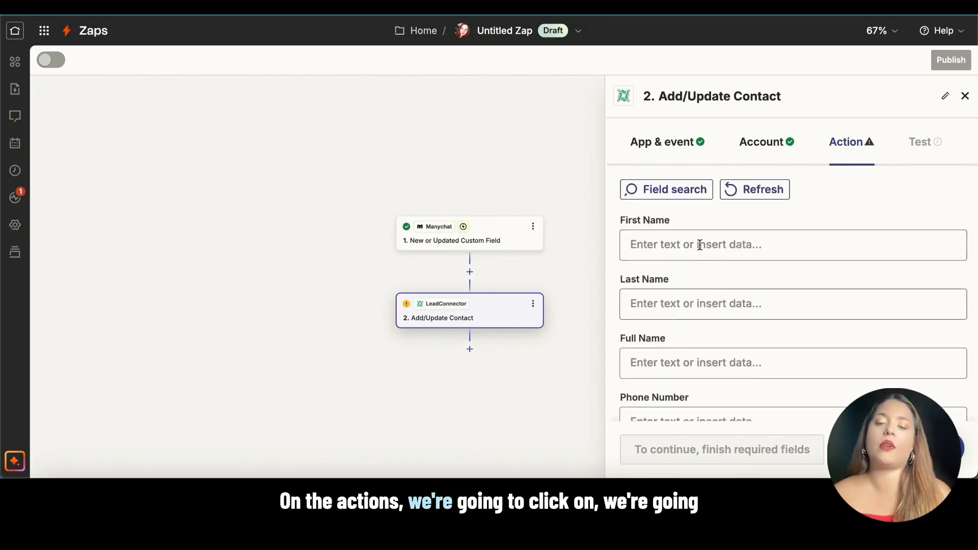
# - Map the contact's First Name and Last Name to Manychat's User First Name and User Last Name
pyautogui.click(693, 245)
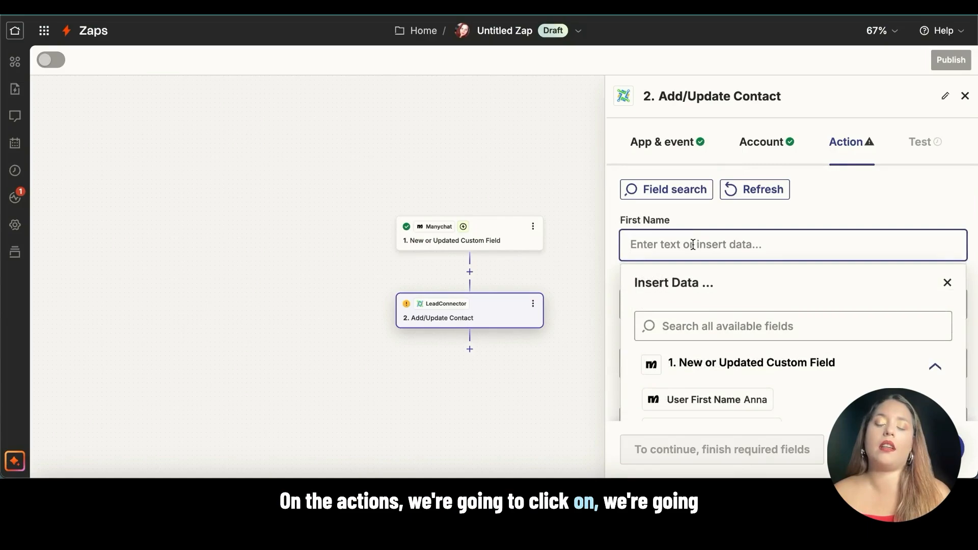
pyautogui.scroll(-2, 691, 326)
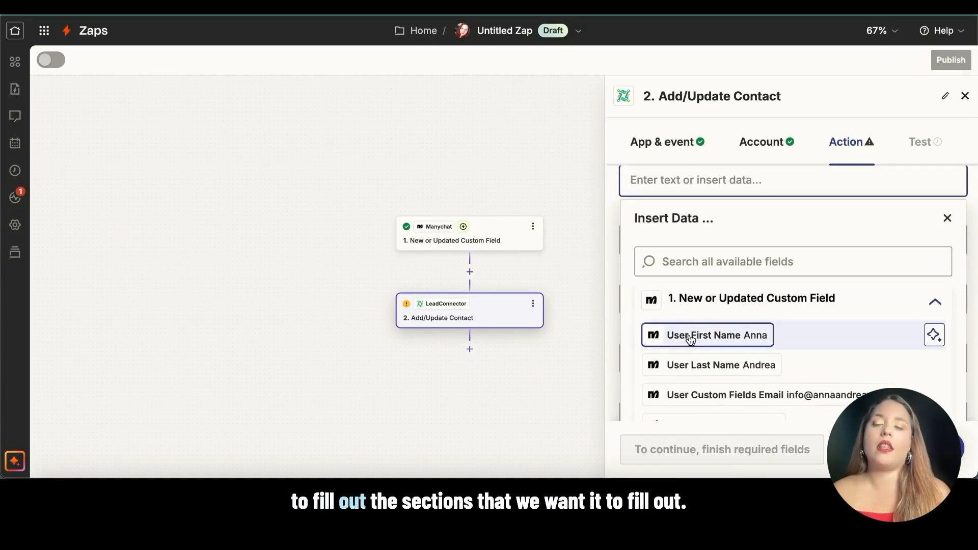
pyautogui.click(691, 336)
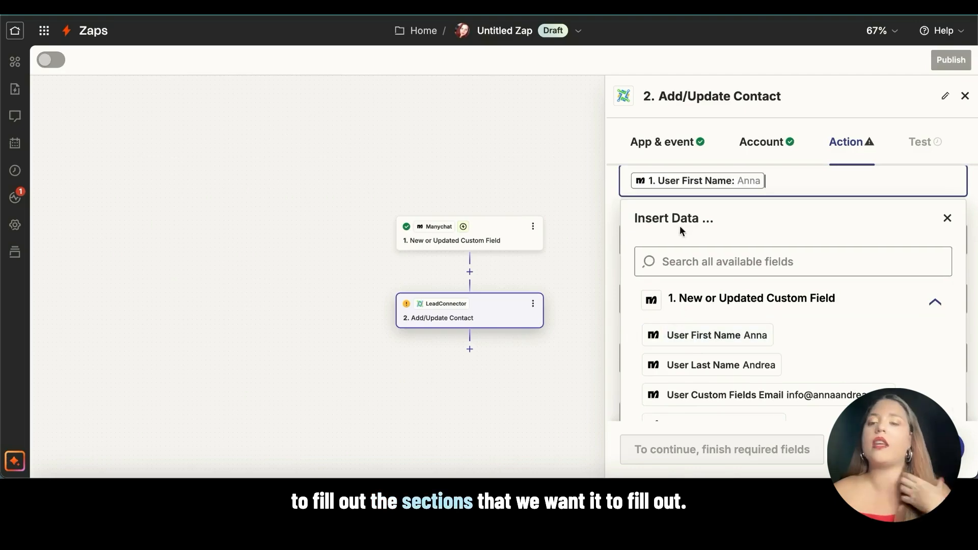
pyautogui.click(612, 245)
pyautogui.click(642, 238)
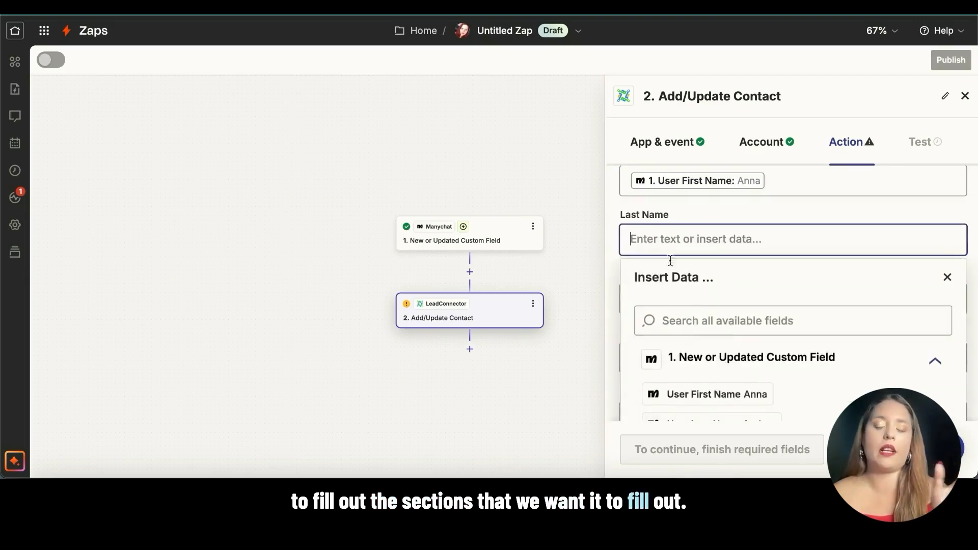
pyautogui.scroll(-1, 698, 327)
pyautogui.click(727, 353)
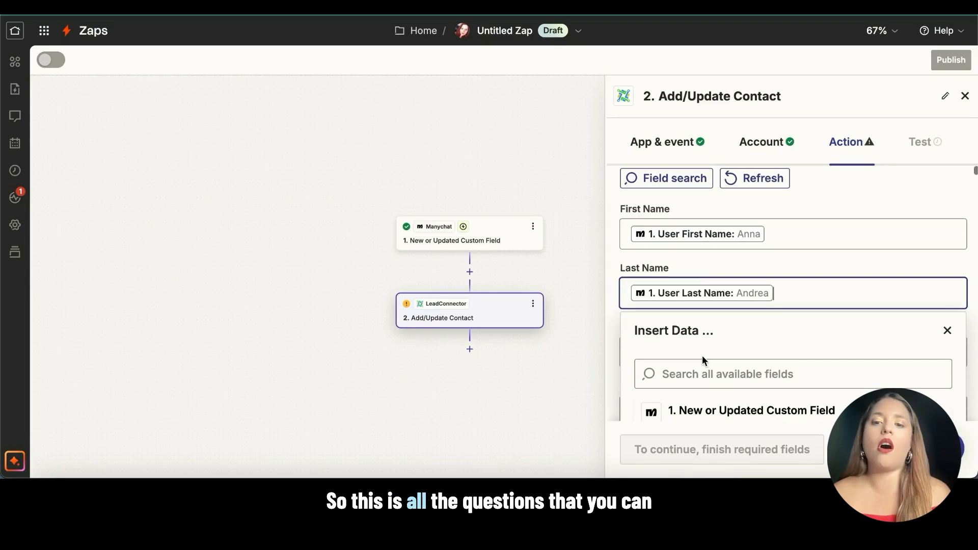
pyautogui.scroll(-2, 676, 367)
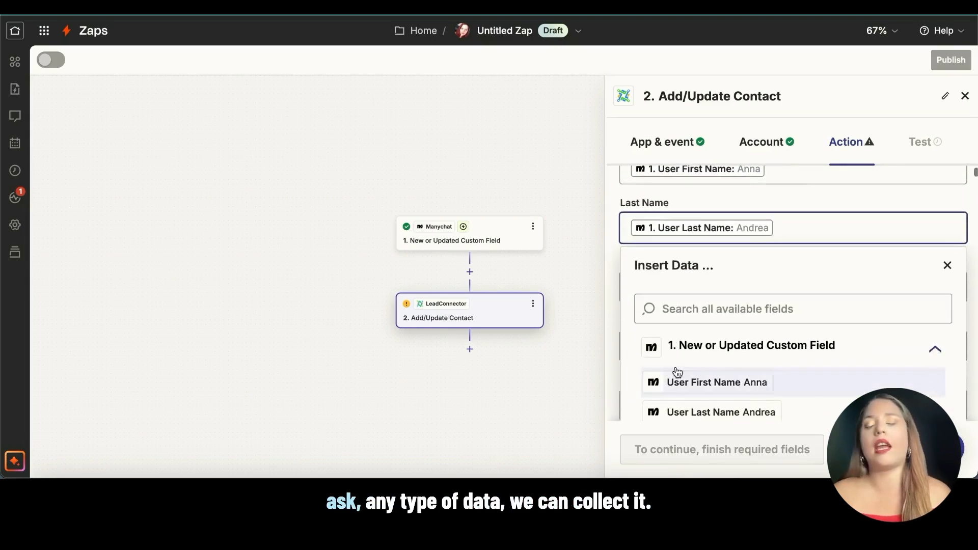
pyautogui.click(947, 266)
# - Look through the Manychat trigger data for a value suitable for the contact's Full Name
pyautogui.click(680, 301)
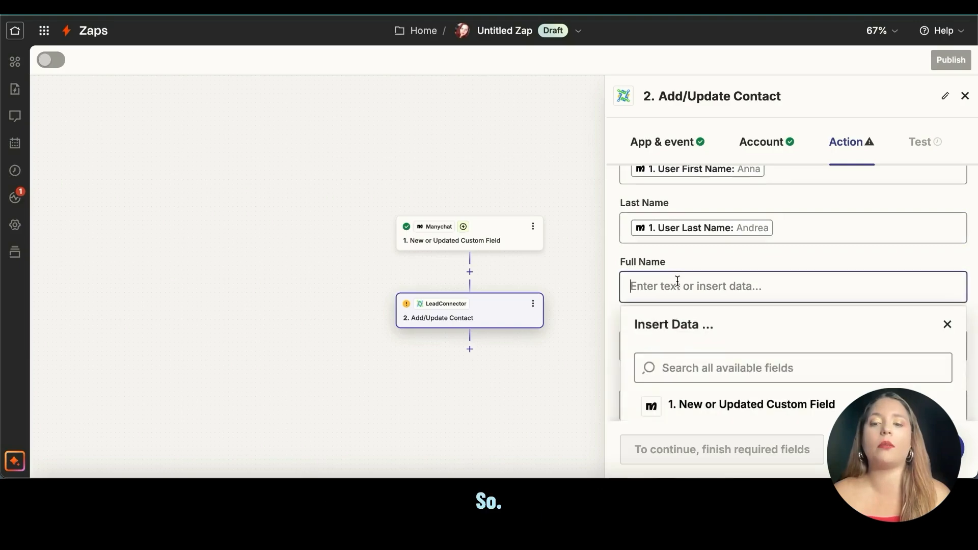
pyautogui.scroll(-2, 679, 291)
pyautogui.scroll(-2, 677, 280)
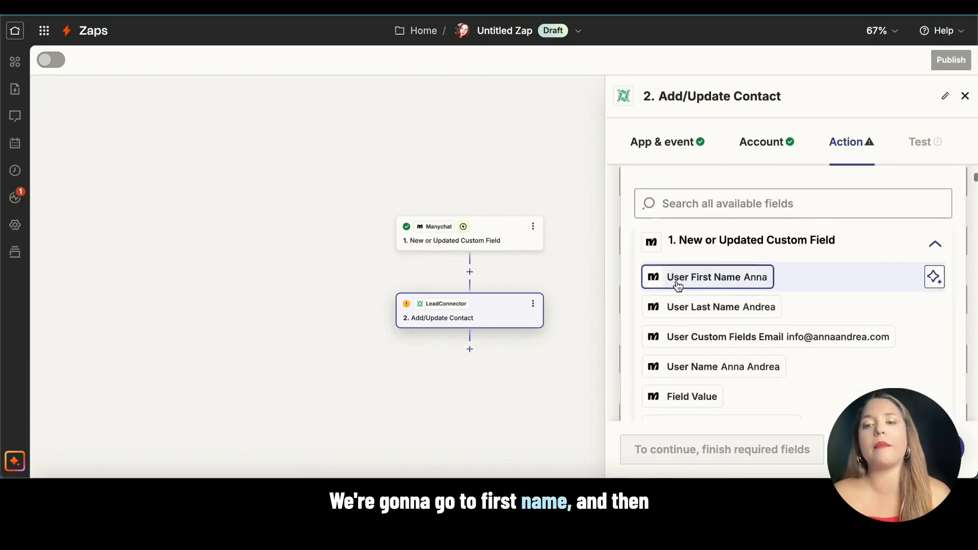
pyautogui.scroll(-5, 726, 267)
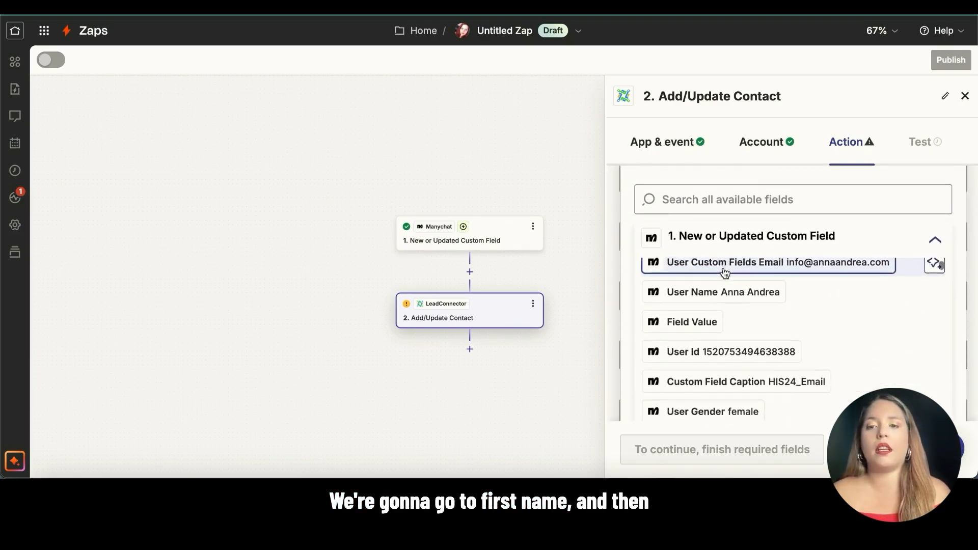
pyautogui.scroll(-5, 725, 272)
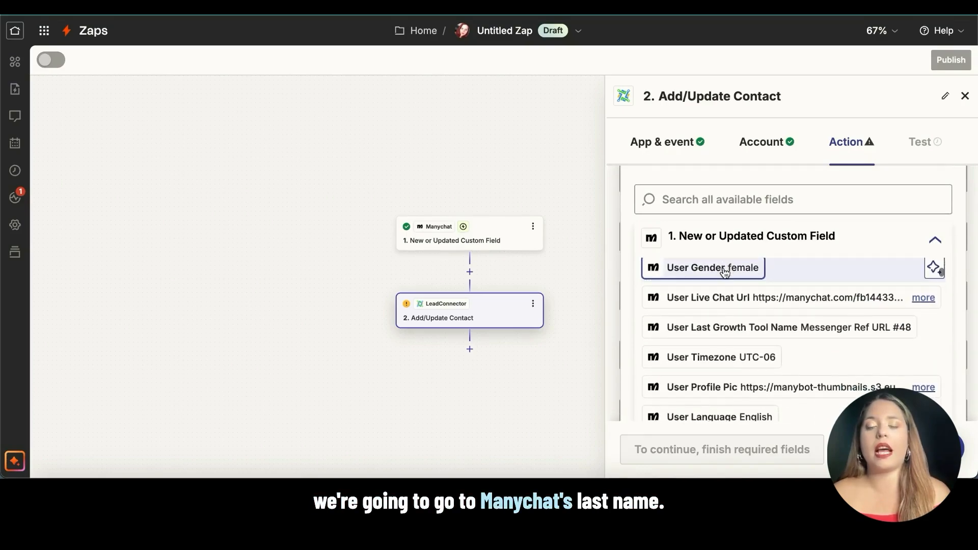
pyautogui.scroll(-3, 725, 273)
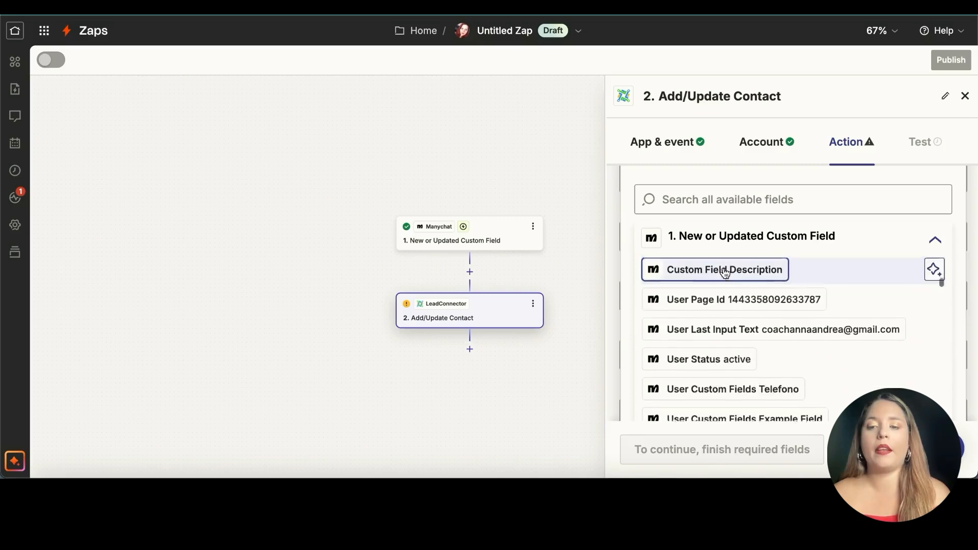
pyautogui.scroll(10, 725, 273)
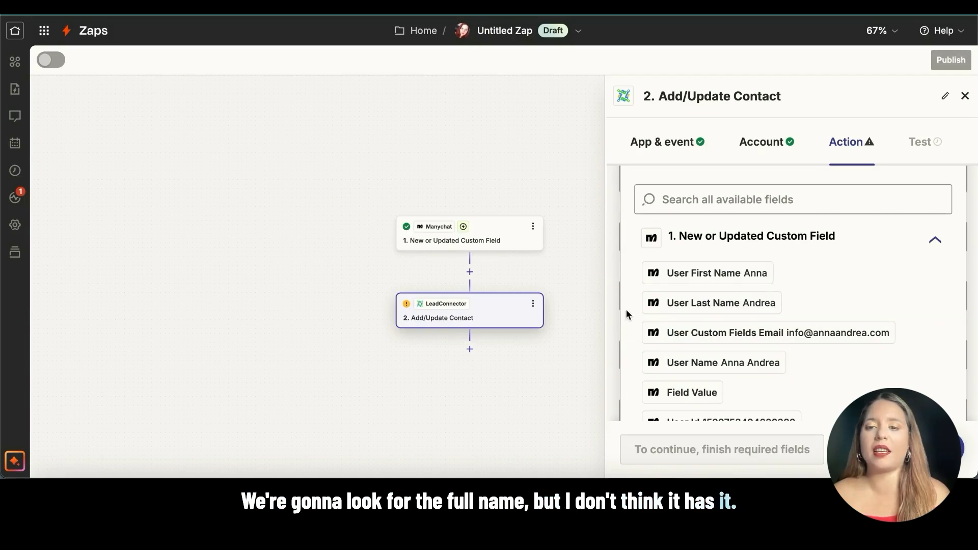
pyautogui.scroll(3, 899, 326)
pyautogui.scroll(1, 917, 320)
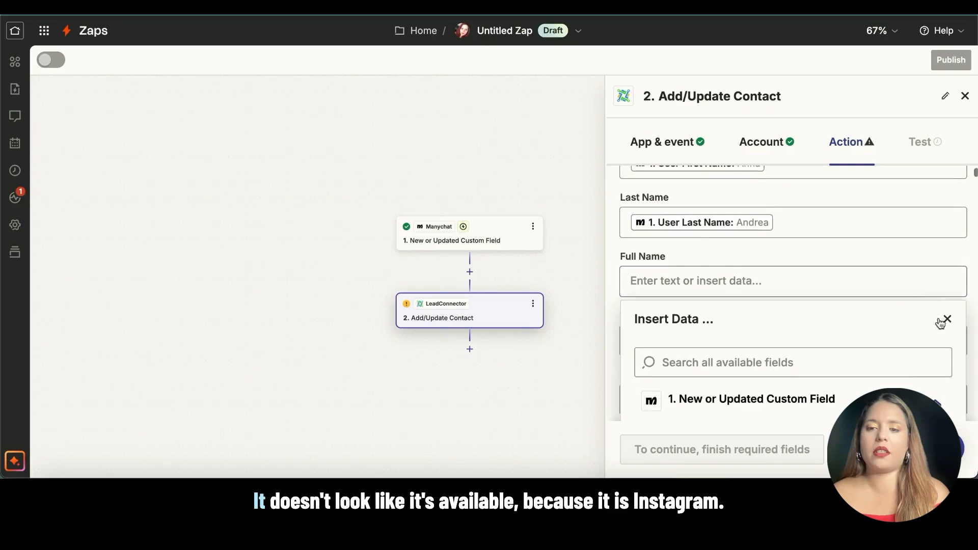
pyautogui.click(946, 320)
# - Search the trigger data for HIS and map the contact's Email to the Custom Field Caption HIS24_Email
pyautogui.scroll(-2, 779, 257)
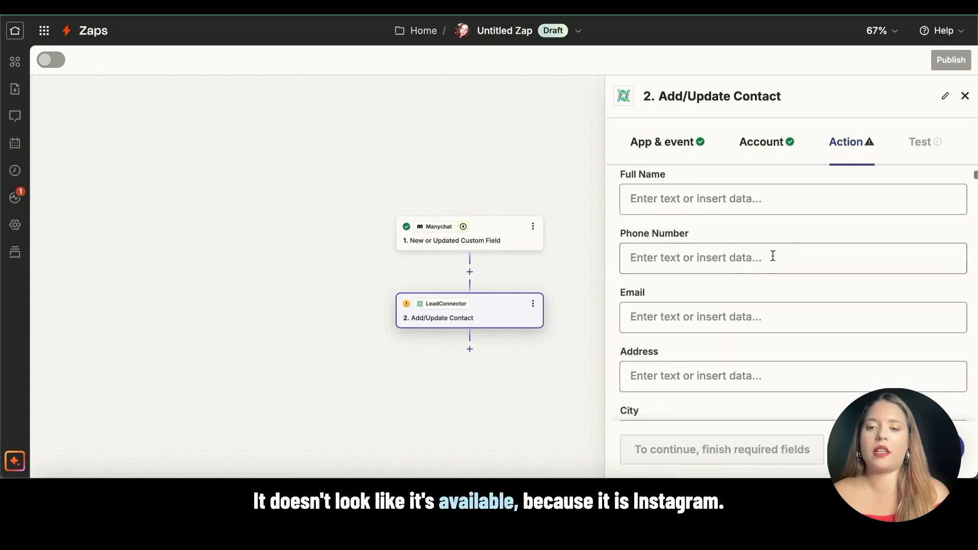
pyautogui.scroll(-1, 704, 291)
pyautogui.click(697, 283)
pyautogui.write('H')
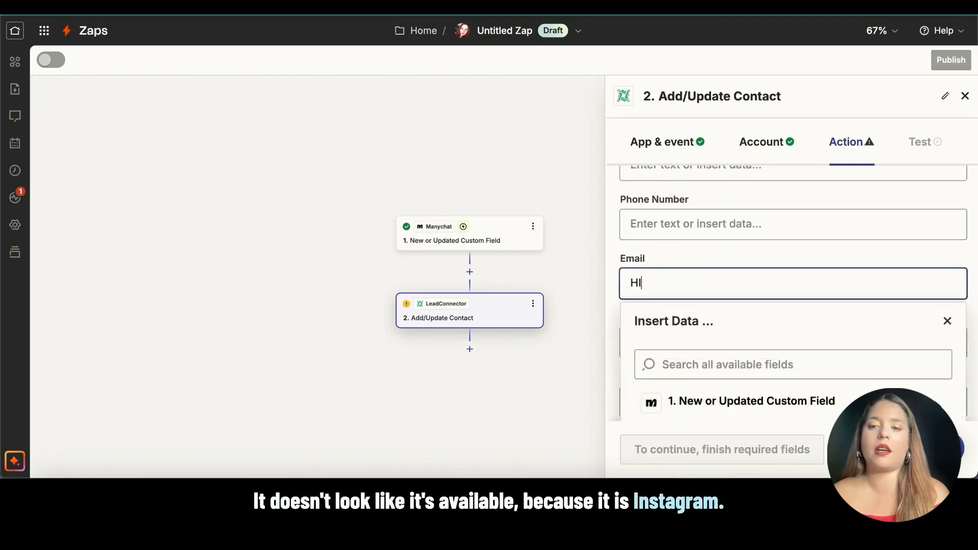
pyautogui.write('Is')
pyautogui.press('BackSpace')
pyautogui.press('BackSpace')
pyautogui.press('BackSpace')
pyautogui.click(694, 362)
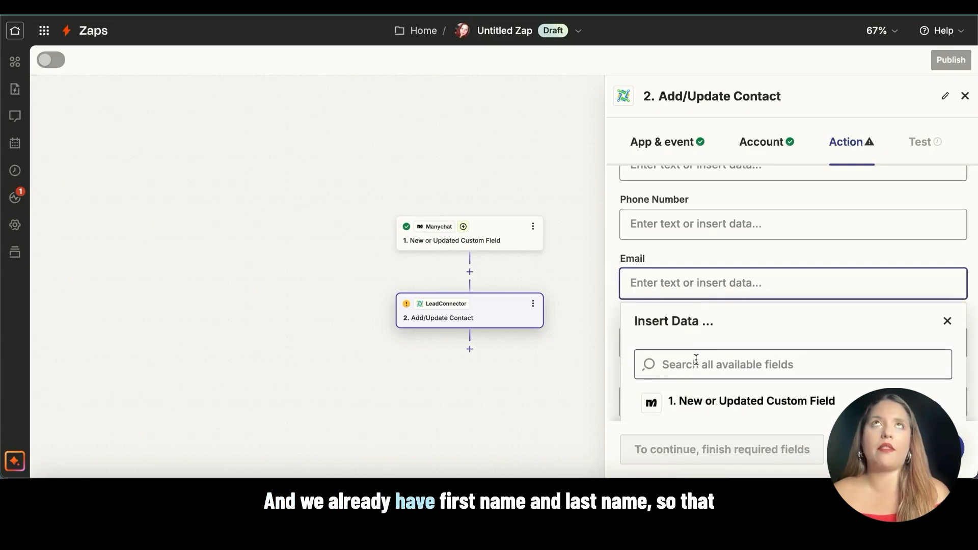
pyautogui.write('HIS')
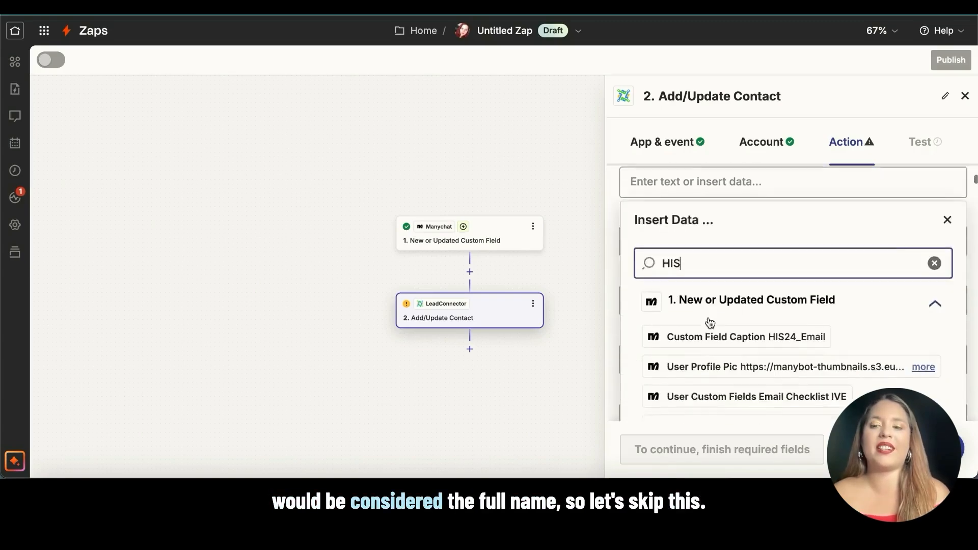
pyautogui.click(748, 324)
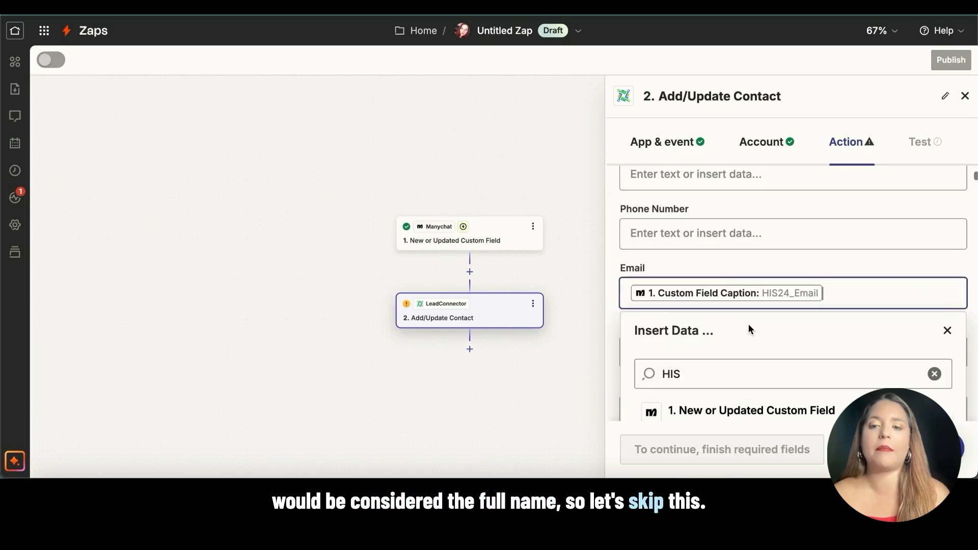
pyautogui.click(790, 261)
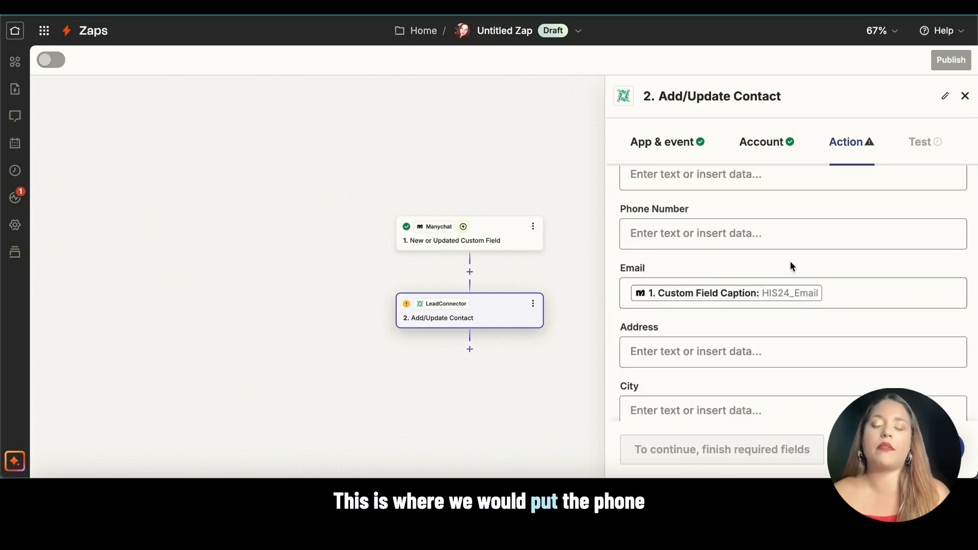
# - Set the contact's Tags to "HIS24_registered to challenge Sept"
pyautogui.scroll(-3, 790, 261)
pyautogui.scroll(-3, 790, 261)
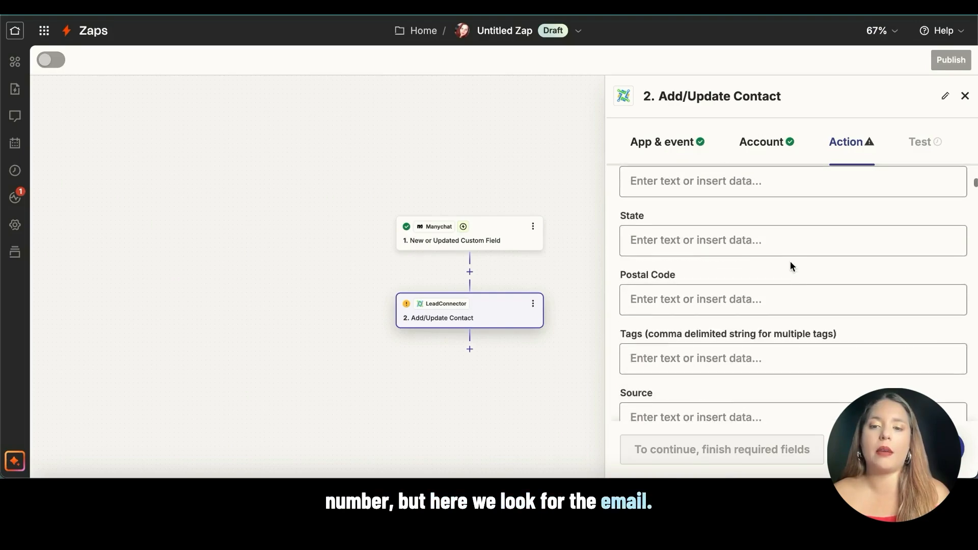
pyautogui.click(737, 288)
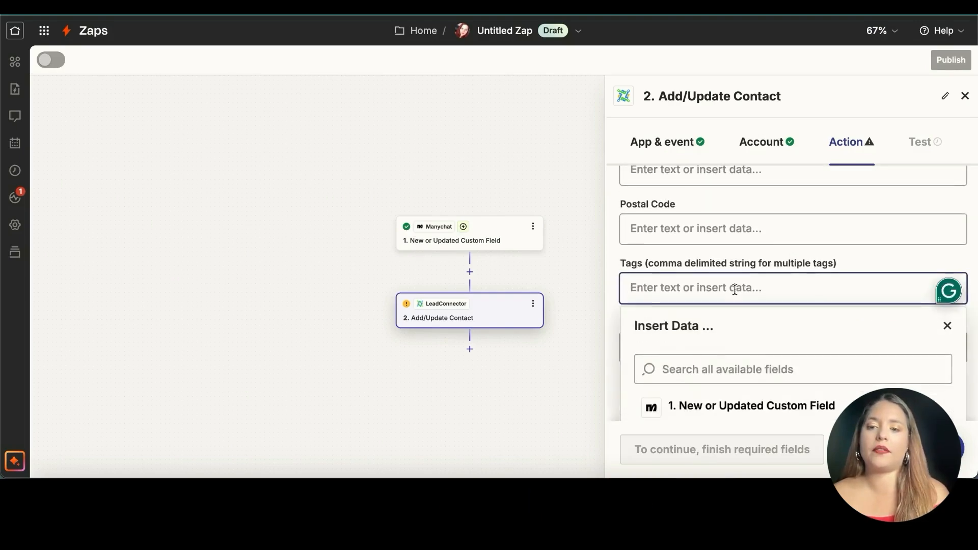
pyautogui.scroll(-10, 736, 293)
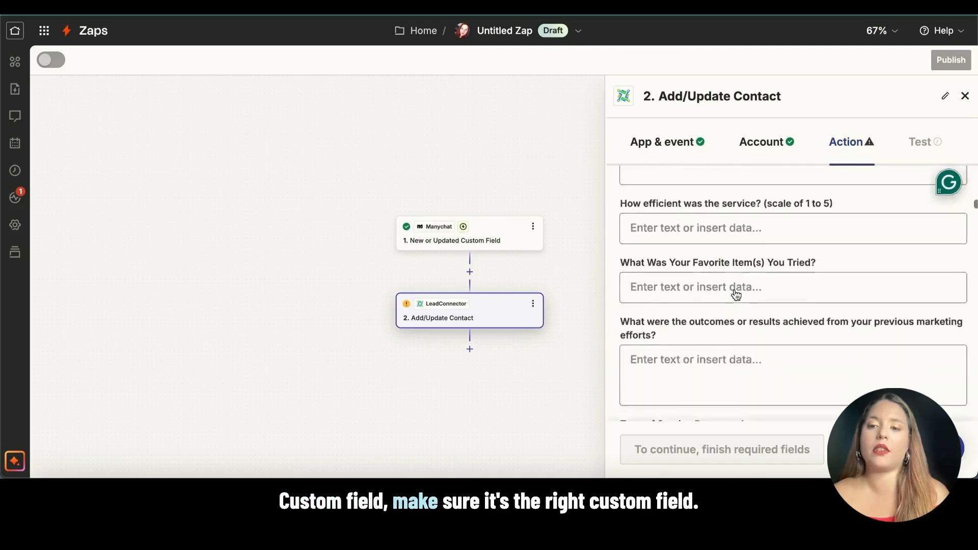
pyautogui.scroll(8, 735, 293)
pyautogui.scroll(-2, 738, 240)
pyautogui.scroll(5, 738, 240)
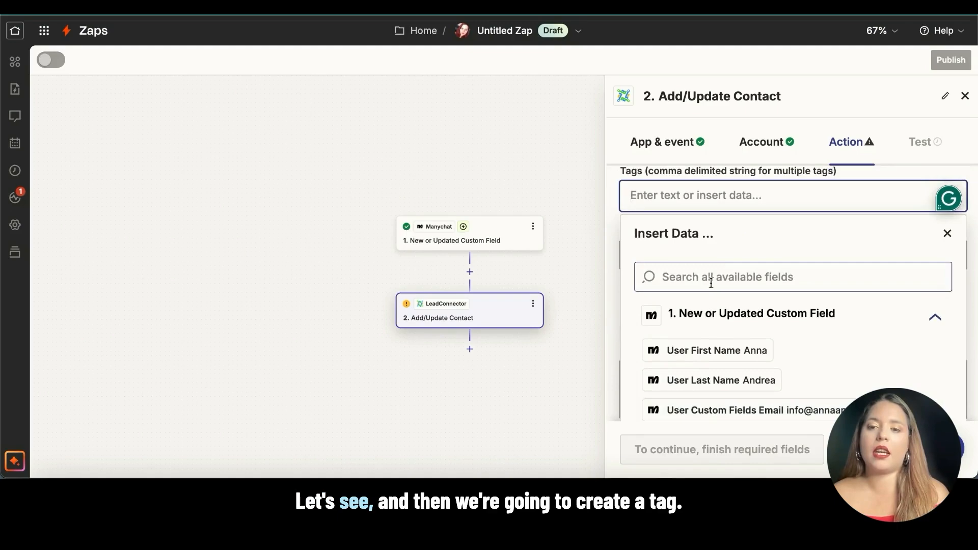
pyautogui.click(705, 322)
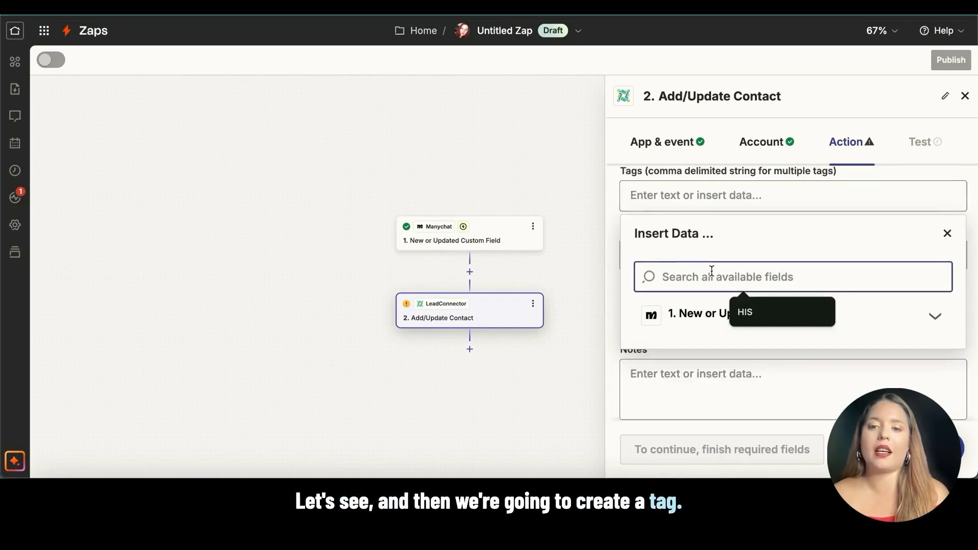
pyautogui.click(718, 204)
pyautogui.write('HIS24_regist')
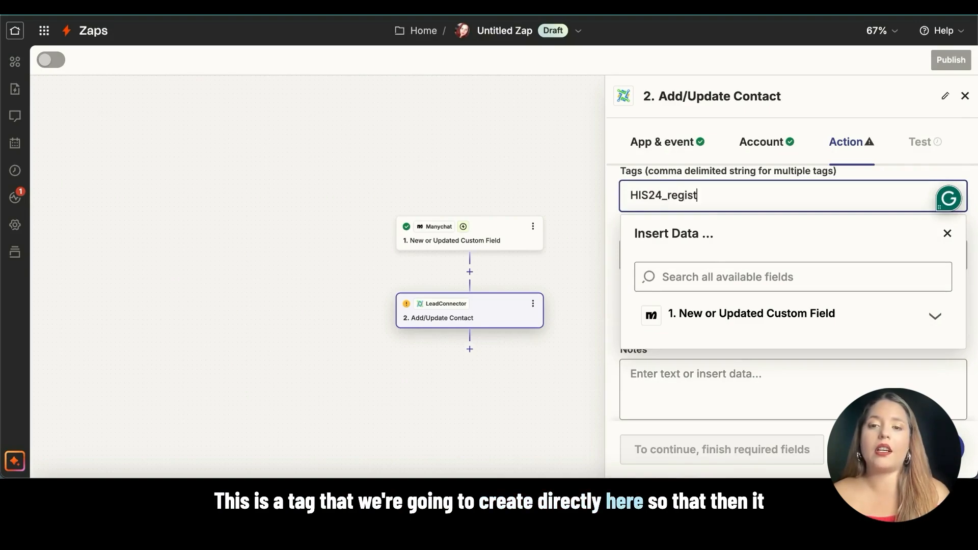
pyautogui.write('challenge Sept')
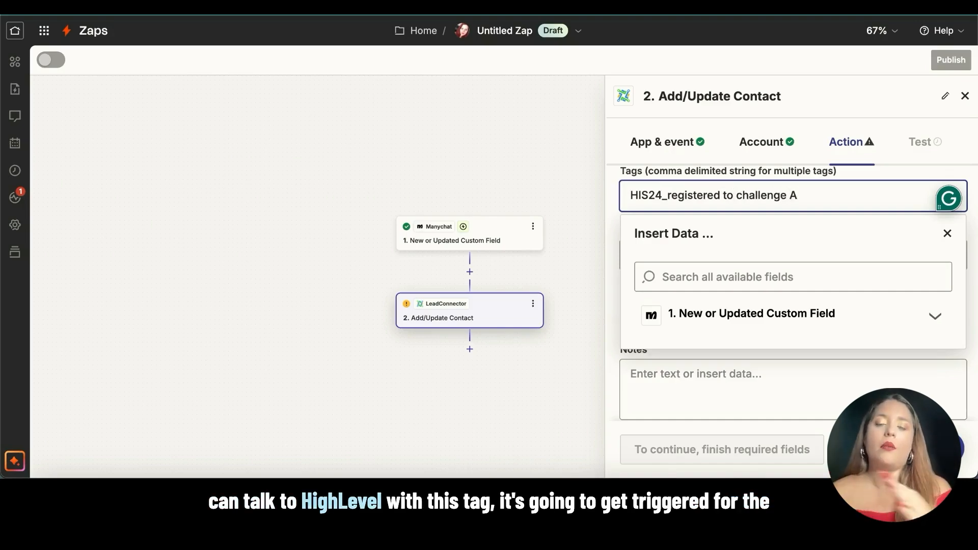
pyautogui.tripleClick(740, 196)
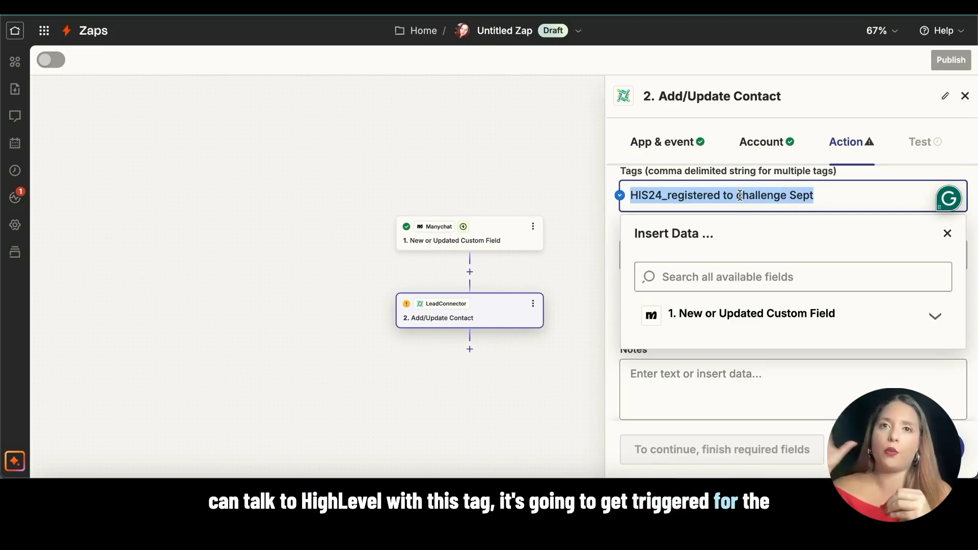
pyautogui.click(621, 227)
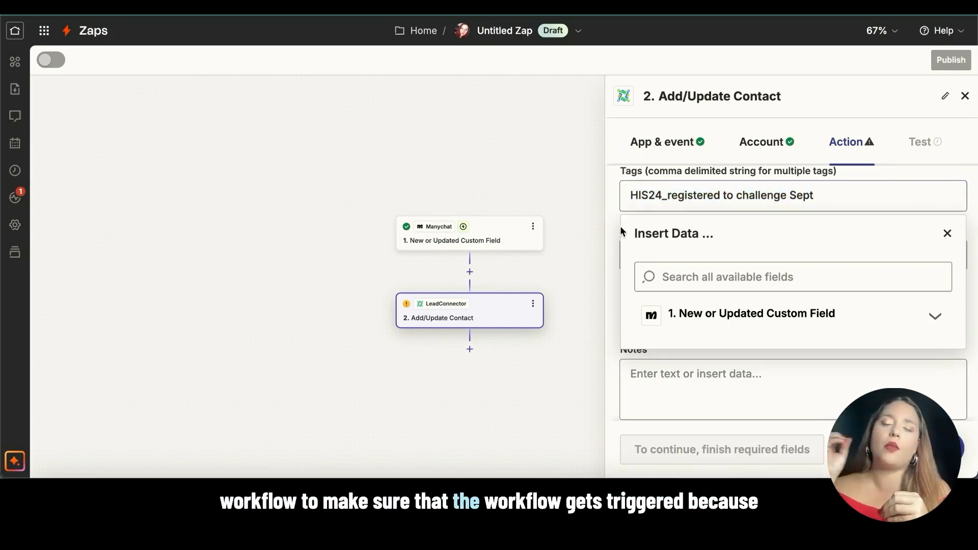
pyautogui.click(949, 234)
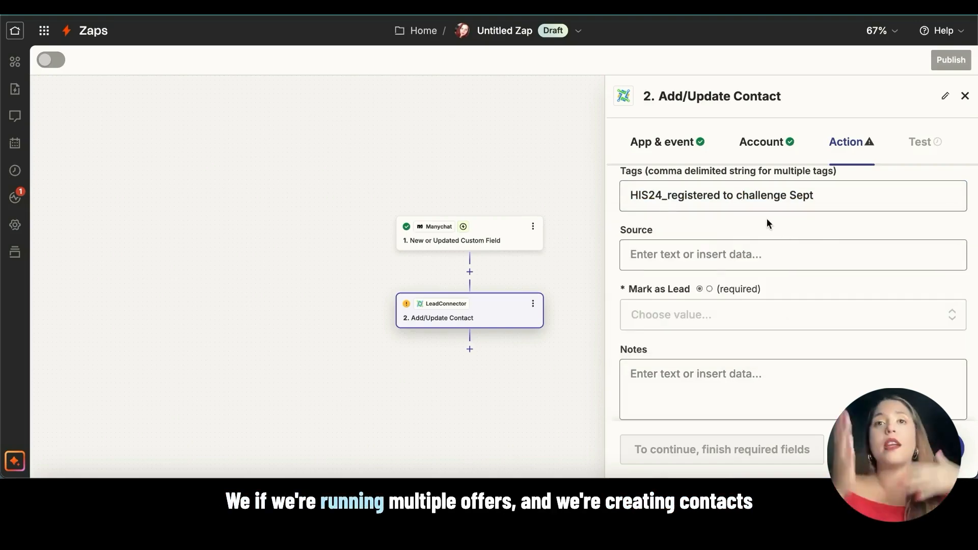
# - Look through the Manychat trigger data for a value suitable for the contact's Source
pyautogui.scroll(-1, 767, 220)
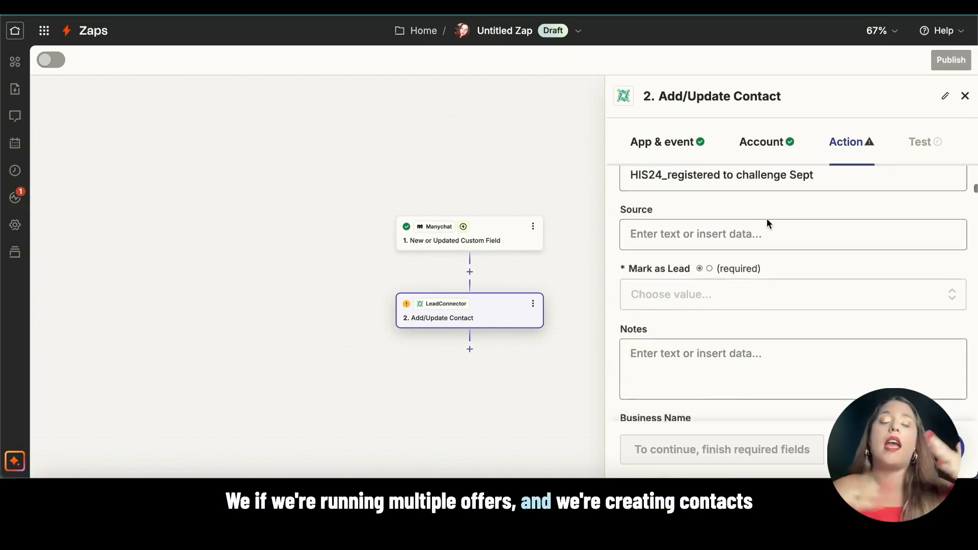
pyautogui.click(760, 221)
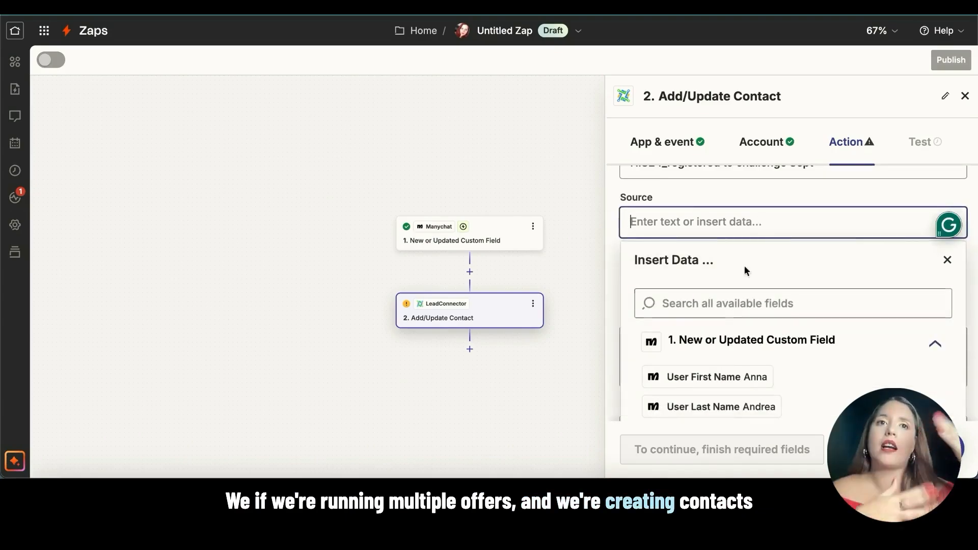
pyautogui.scroll(-3, 744, 265)
pyautogui.scroll(-8, 729, 354)
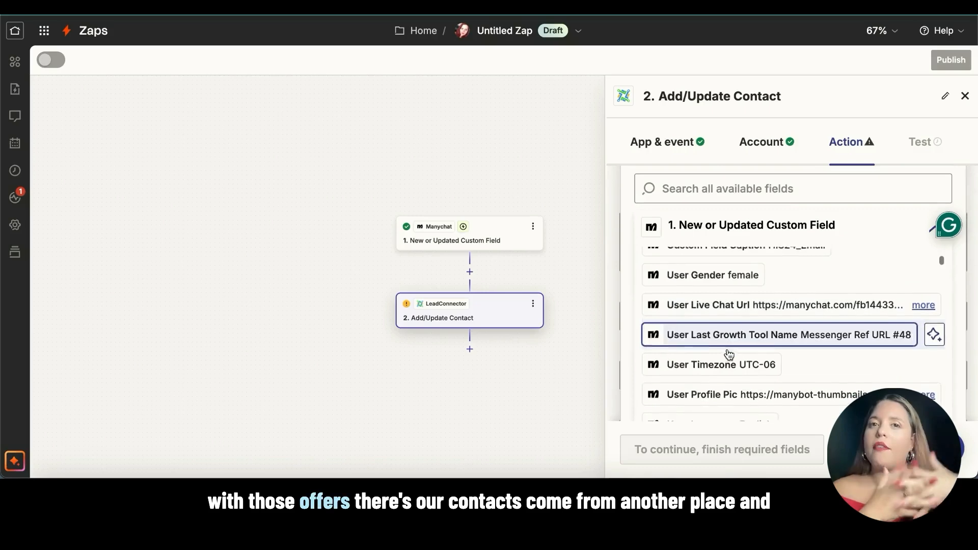
pyautogui.scroll(-6, 729, 354)
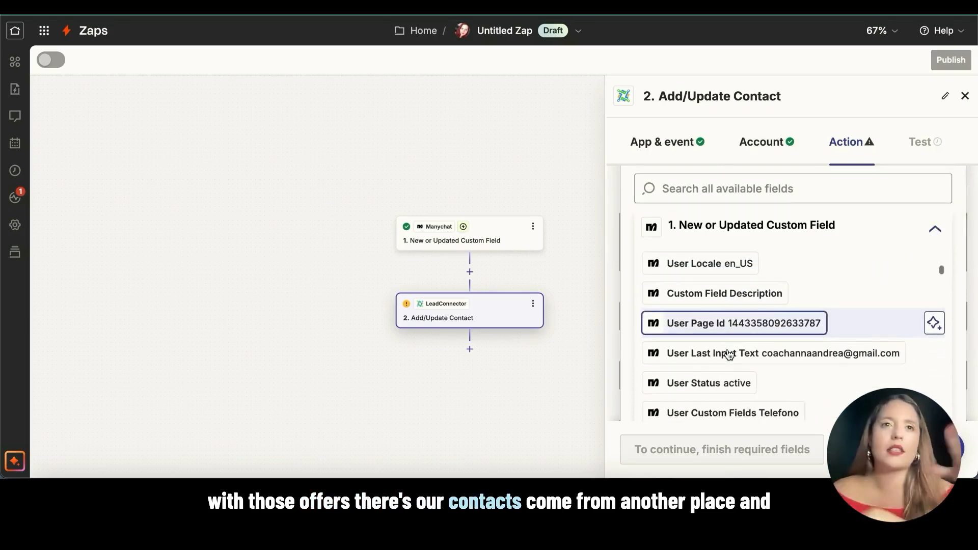
pyautogui.scroll(-1, 729, 354)
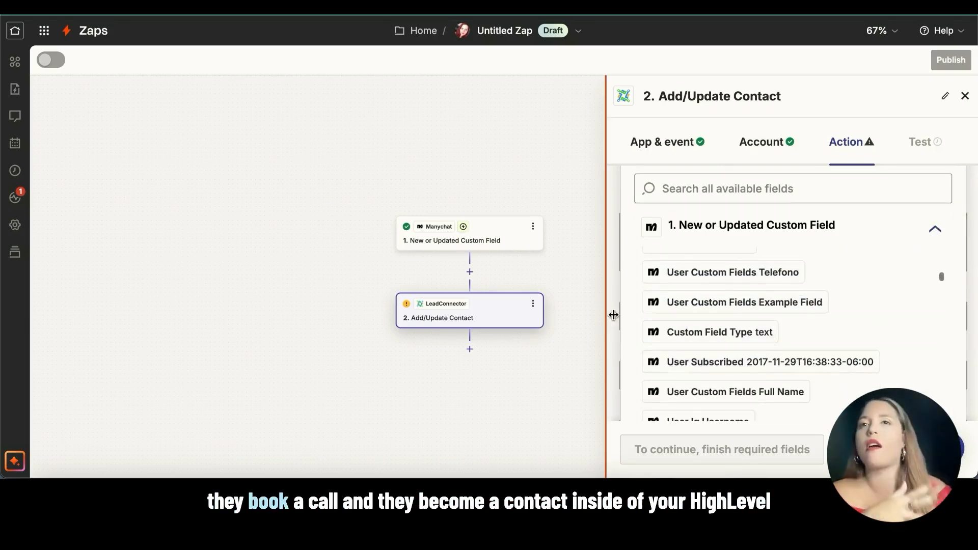
pyautogui.click(620, 311)
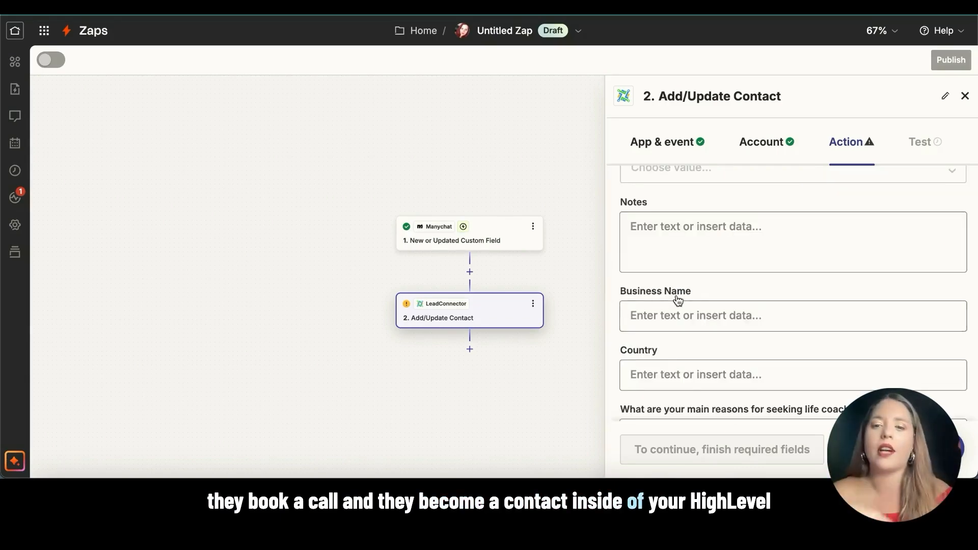
# - Map the contact's Country to Manychat's User Locale
pyautogui.scroll(-4, 678, 301)
pyautogui.click(686, 263)
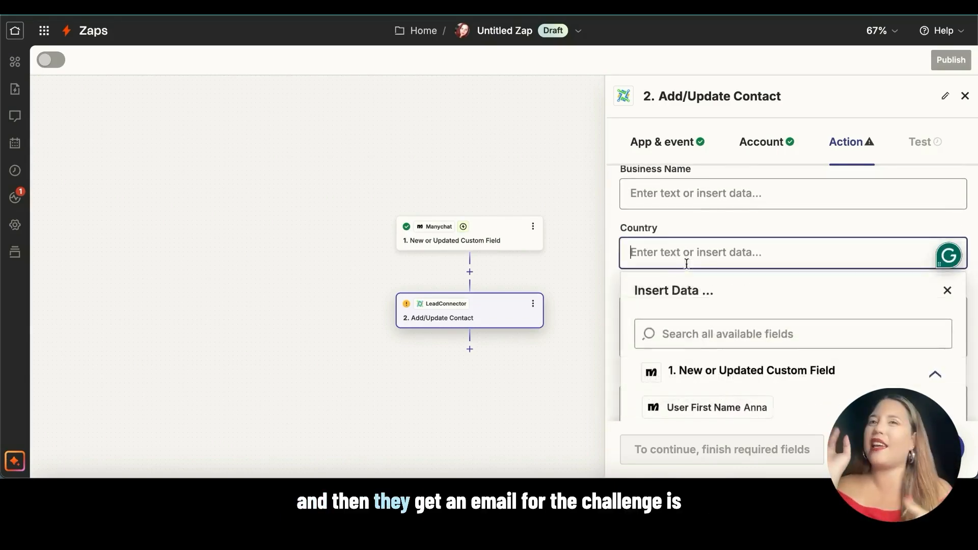
pyautogui.scroll(-10, 685, 344)
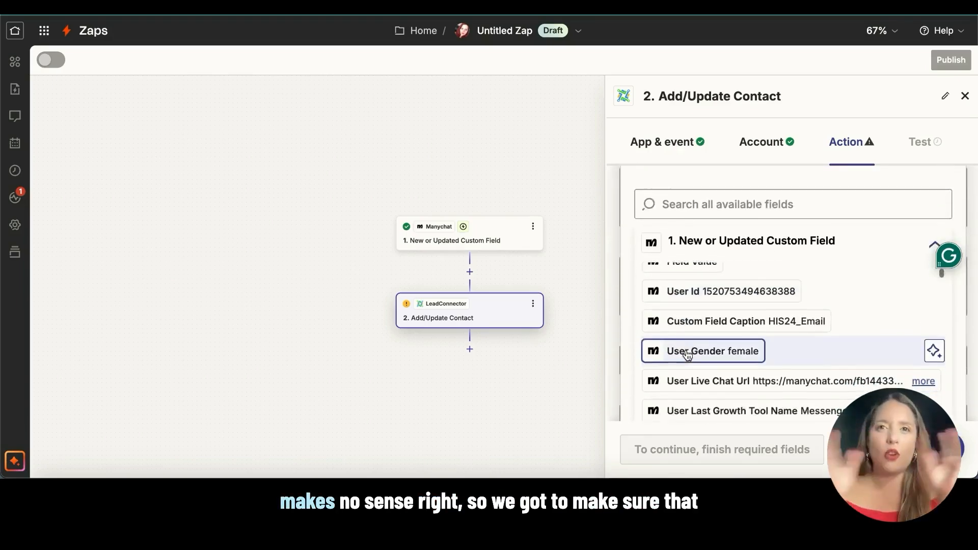
pyautogui.scroll(-5, 688, 355)
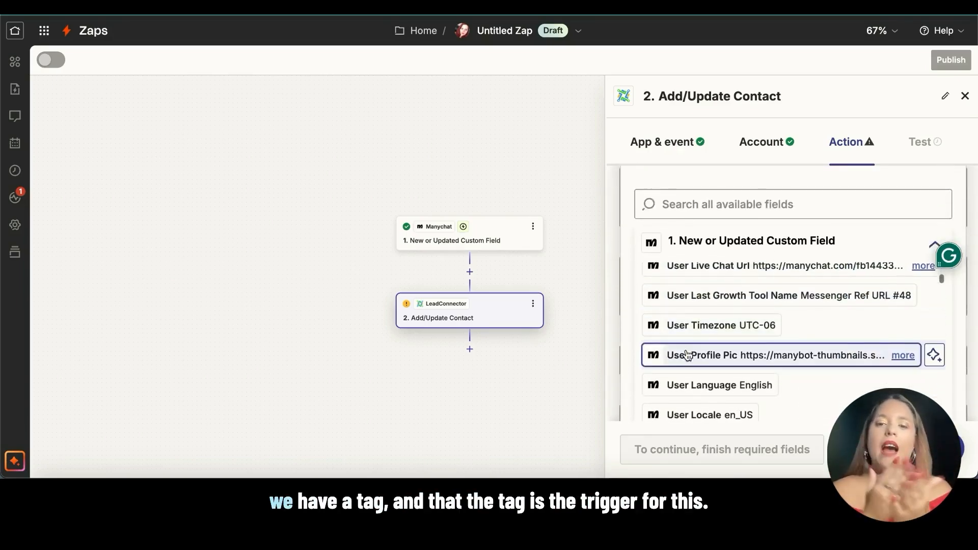
pyautogui.scroll(-2, 688, 355)
pyautogui.click(683, 366)
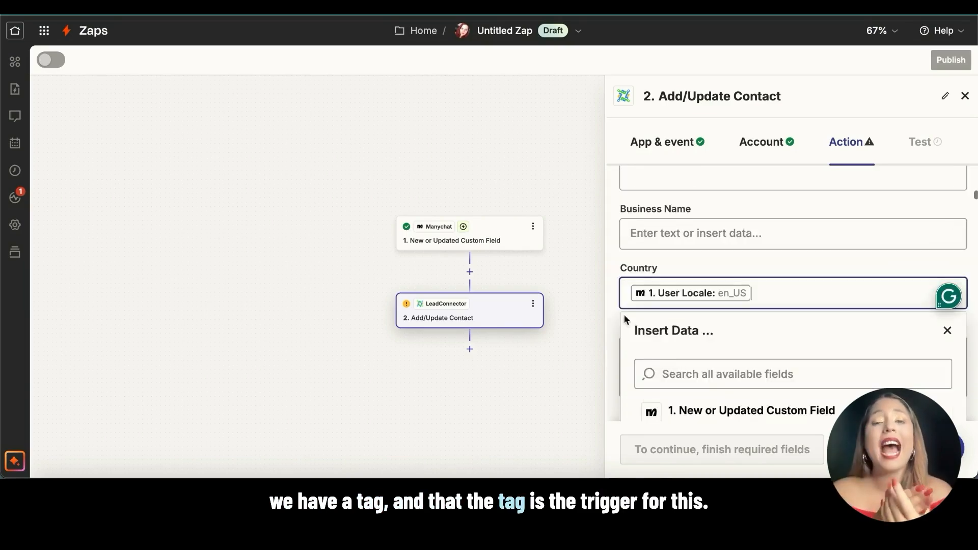
pyautogui.click(654, 262)
# - Look through the remaining Add/Update Contact fields for others that Manychat data could fill
pyautogui.scroll(-3, 653, 263)
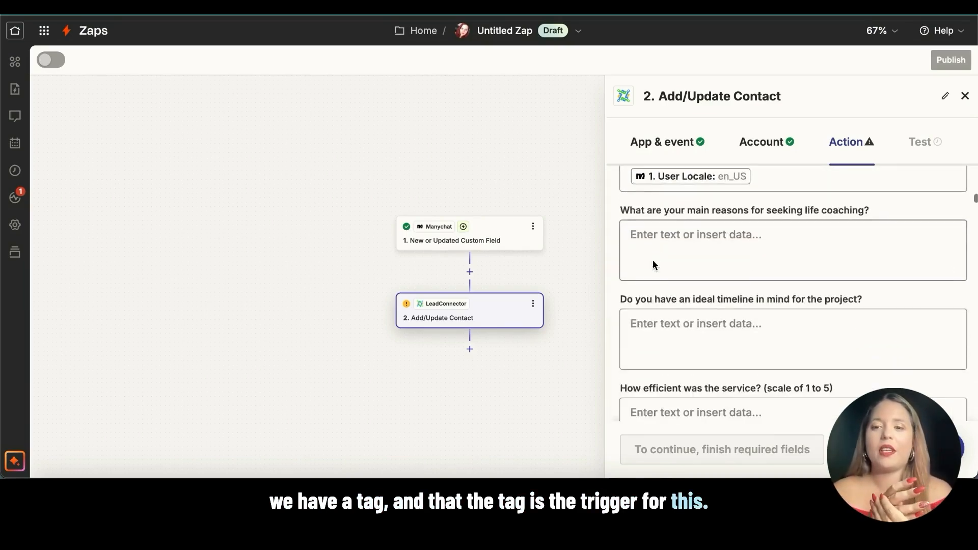
pyautogui.click(653, 264)
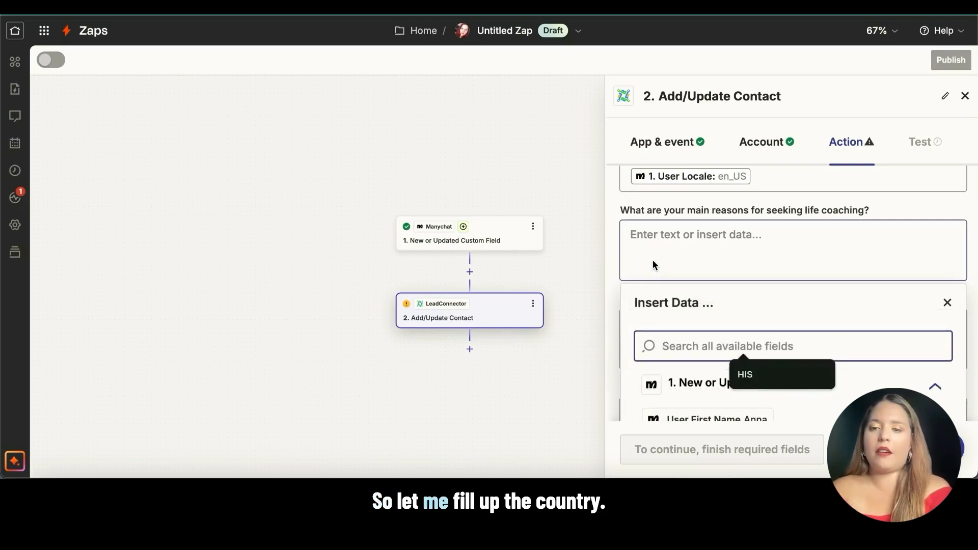
pyautogui.click(651, 205)
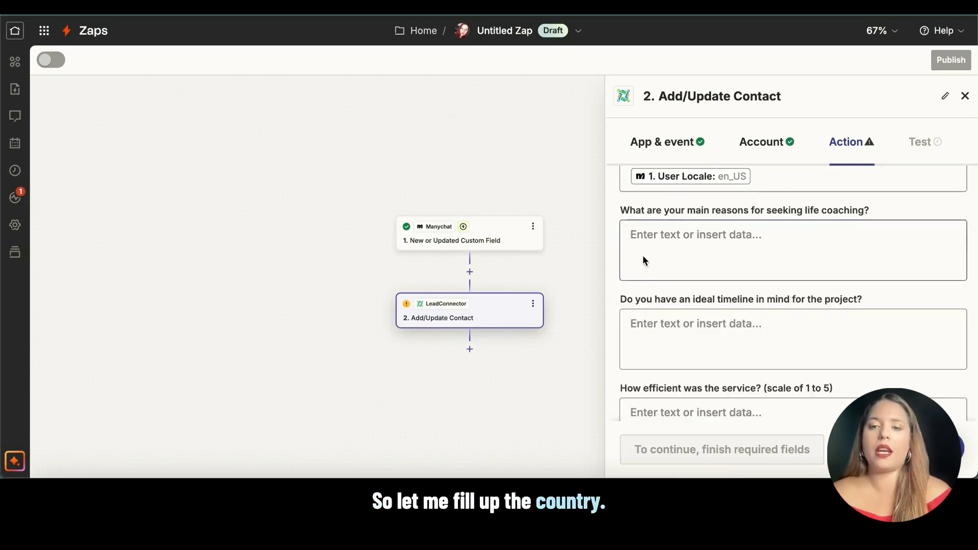
pyautogui.scroll(-10, 643, 256)
pyautogui.scroll(-10, 645, 261)
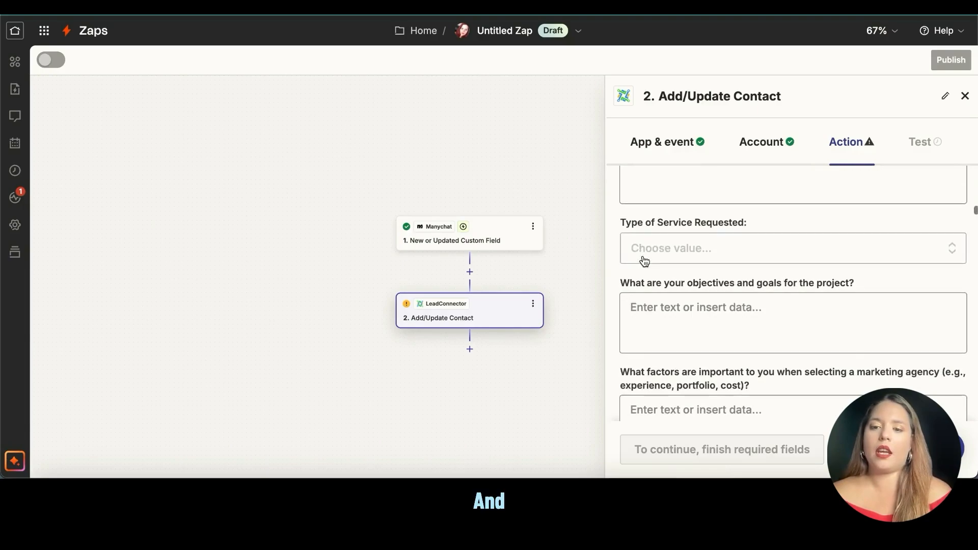
pyautogui.scroll(-2, 643, 261)
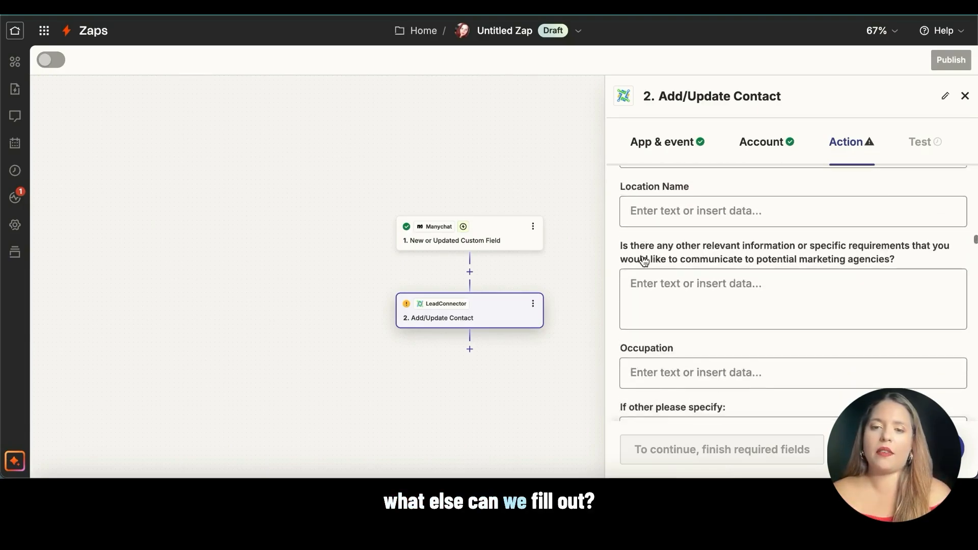
pyautogui.scroll(-8, 643, 261)
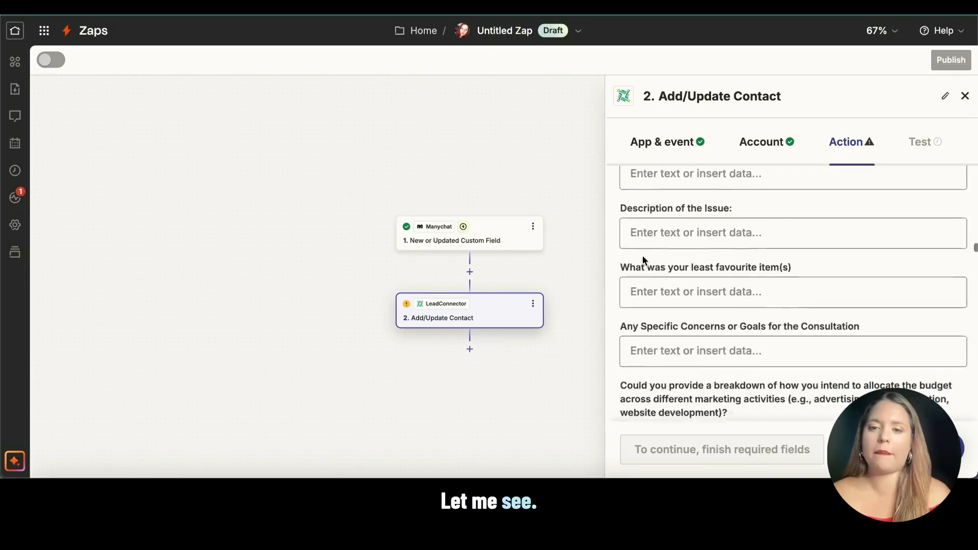
pyautogui.scroll(-10, 644, 261)
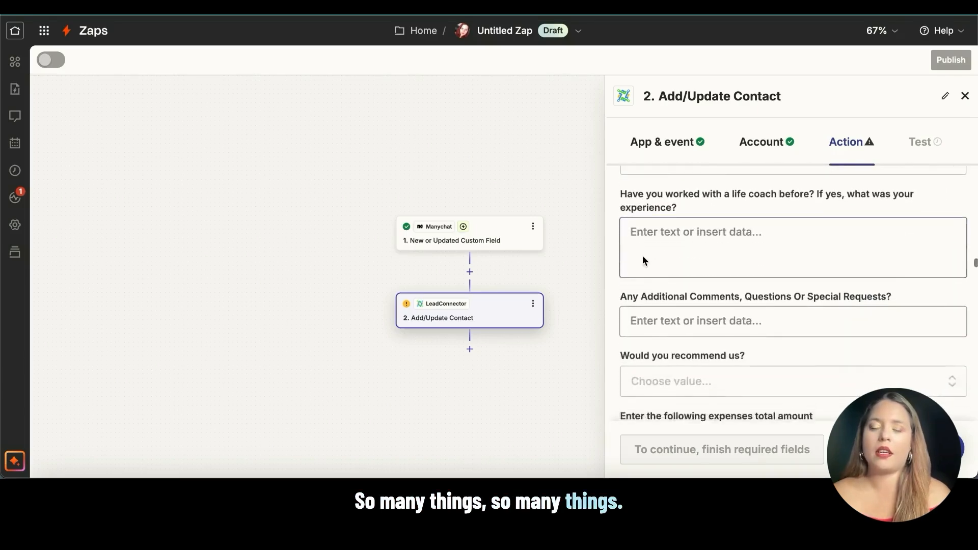
pyautogui.scroll(-10, 643, 260)
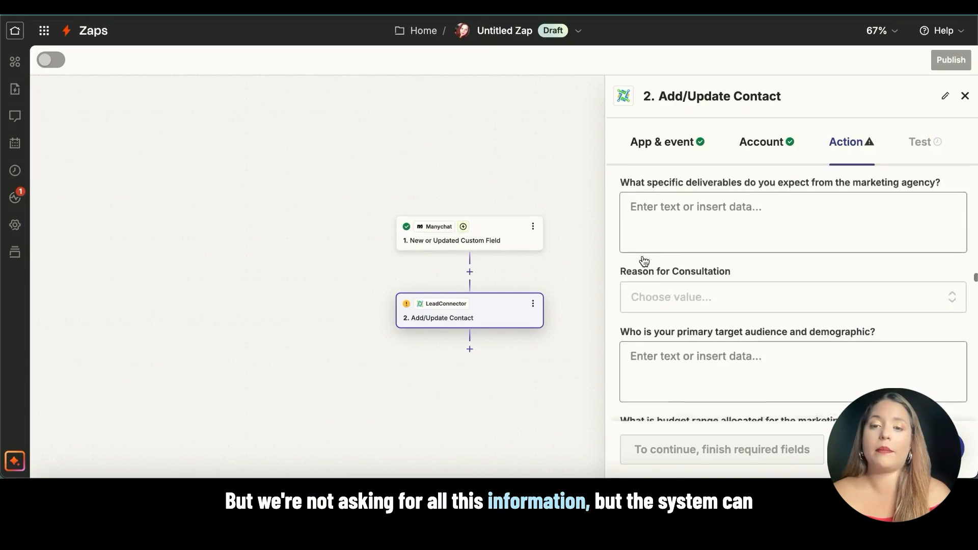
pyautogui.scroll(-10, 643, 261)
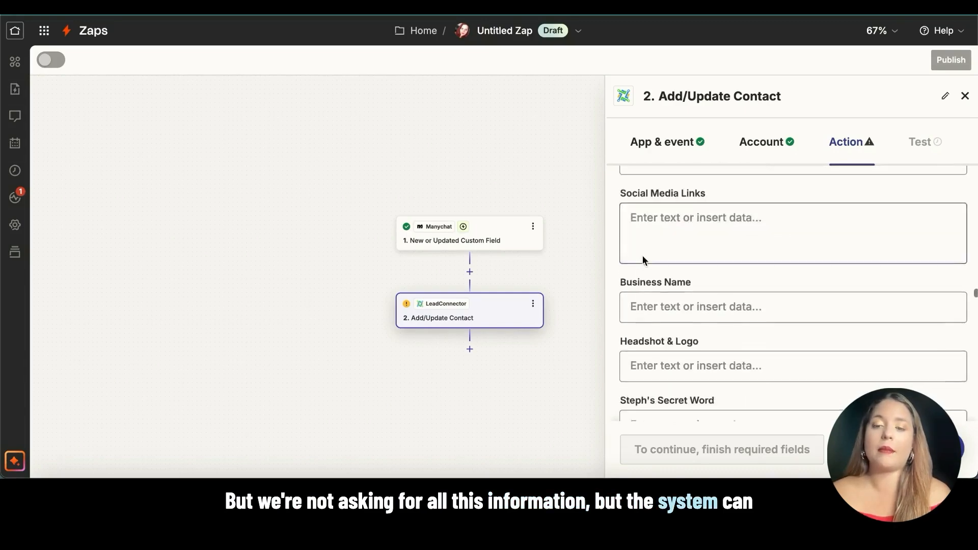
pyautogui.scroll(-8, 643, 260)
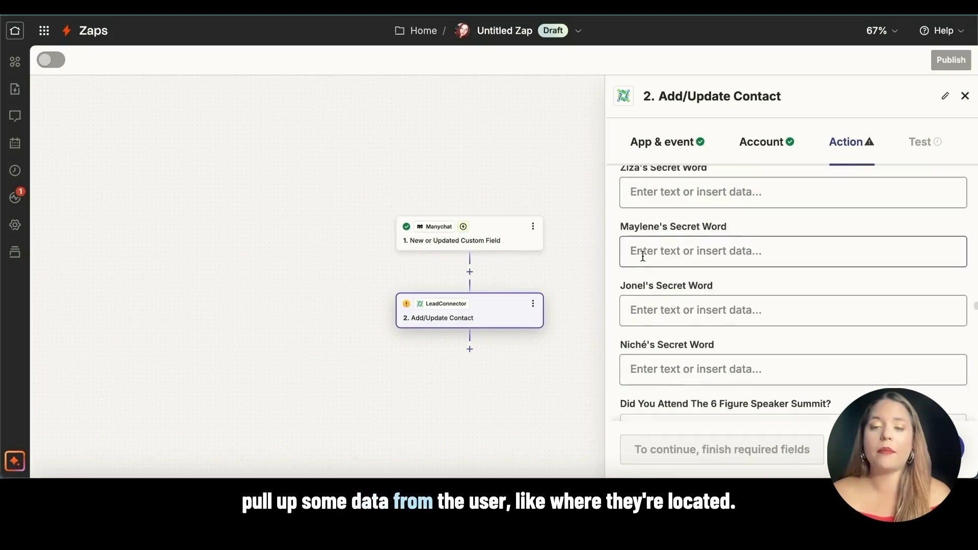
pyautogui.scroll(-12, 643, 257)
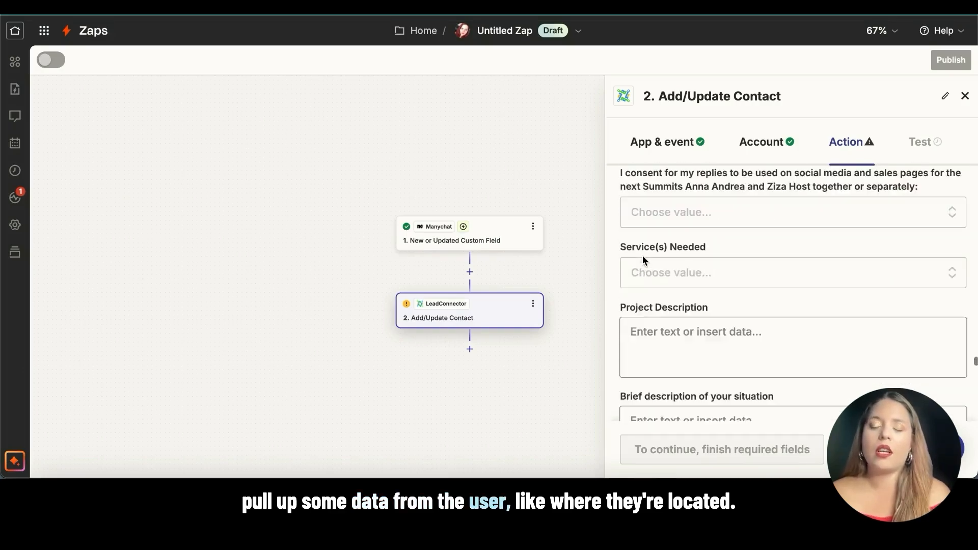
pyautogui.scroll(-12, 643, 256)
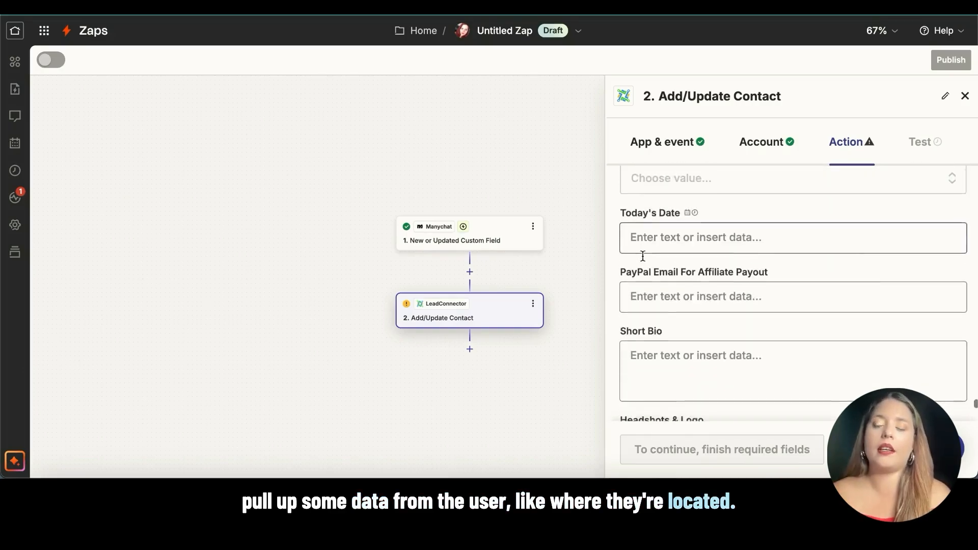
pyautogui.scroll(-3, 643, 256)
pyautogui.scroll(7, 643, 255)
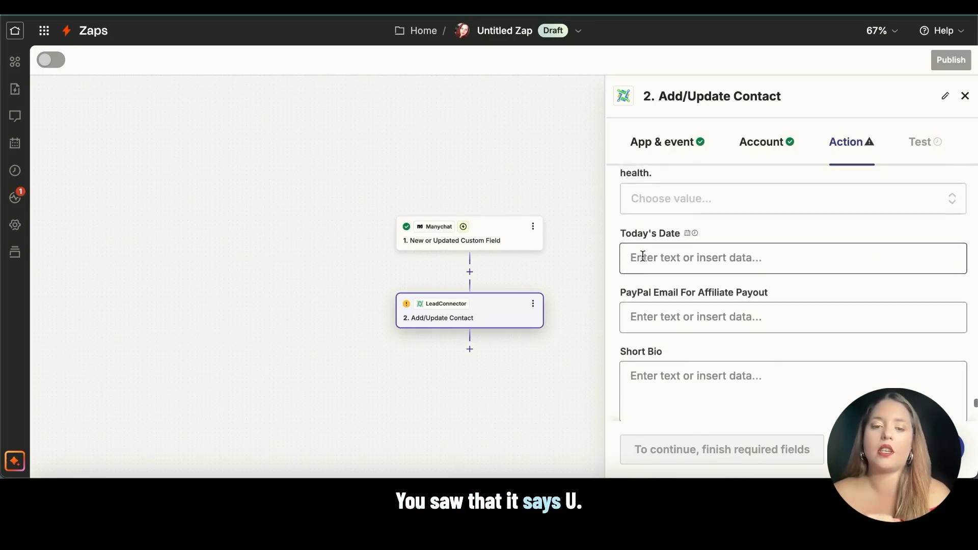
# - Search the trigger data for date and map Today's Date to User Custom Fields Temp Date Of Contact
pyautogui.scroll(-5, 643, 255)
pyautogui.scroll(1, 643, 249)
pyautogui.click(647, 239)
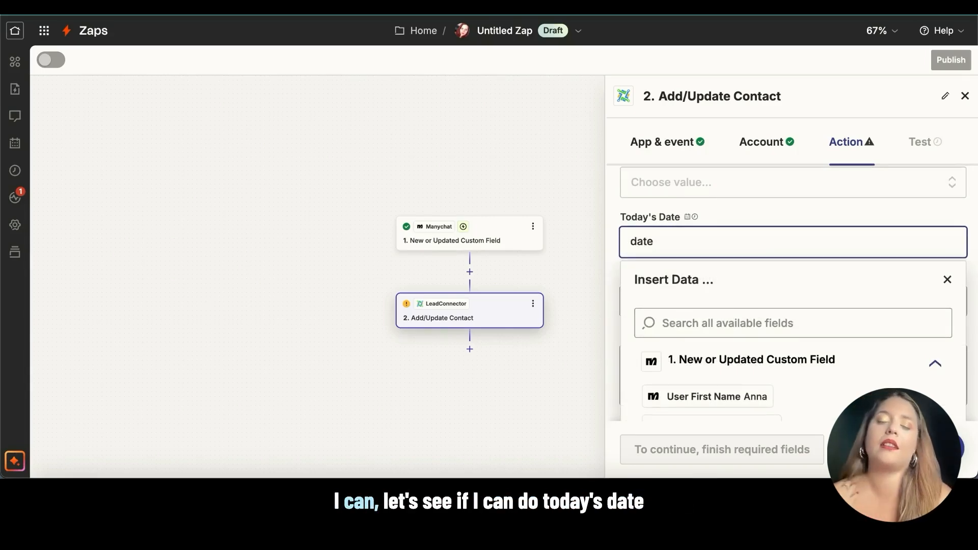
pyautogui.click(668, 323)
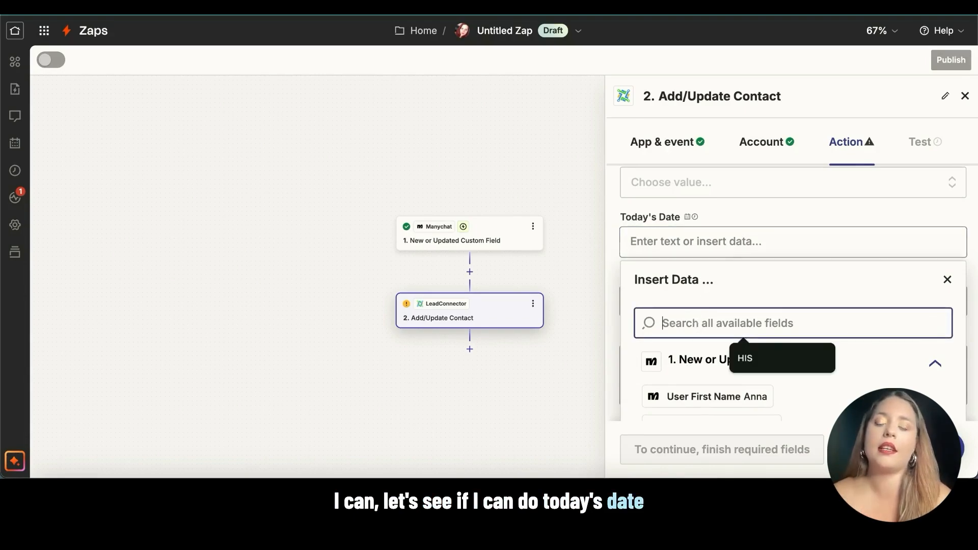
pyautogui.write('date')
pyautogui.scroll(-4, 736, 328)
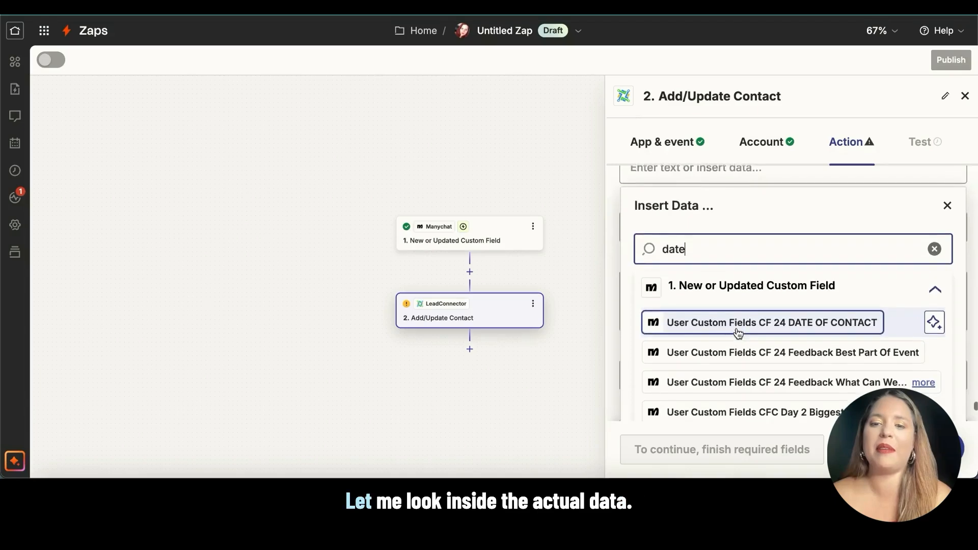
pyautogui.scroll(-2, 701, 356)
pyautogui.scroll(-8, 701, 356)
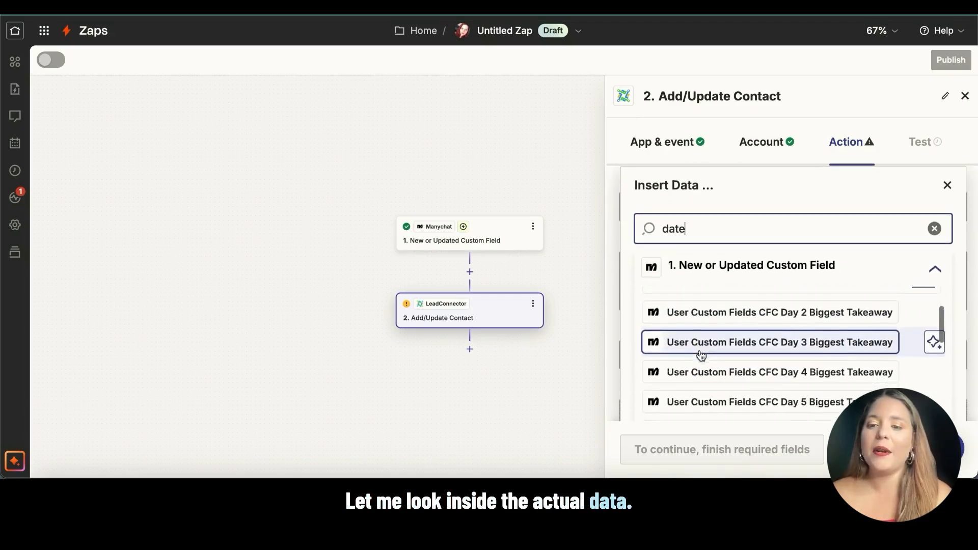
pyautogui.scroll(-1, 701, 356)
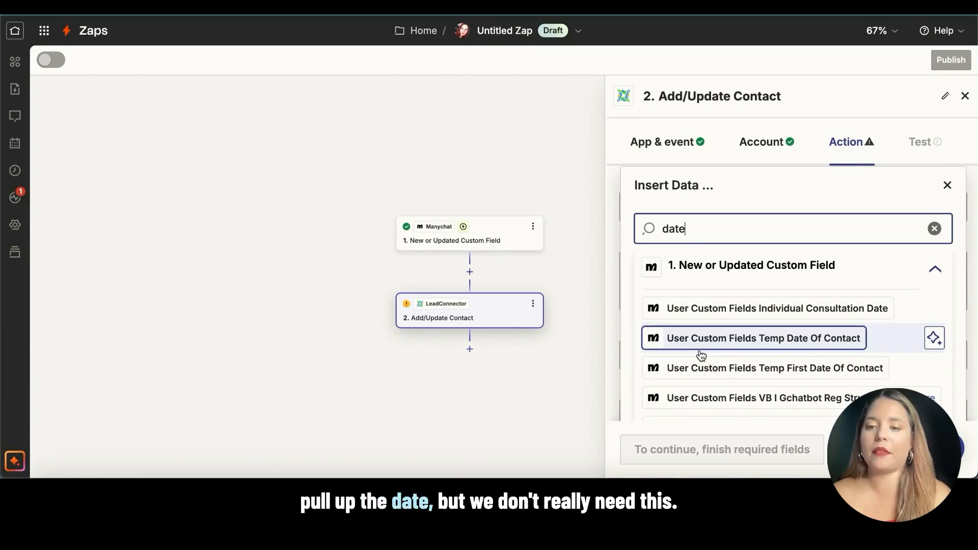
pyautogui.scroll(-1, 701, 382)
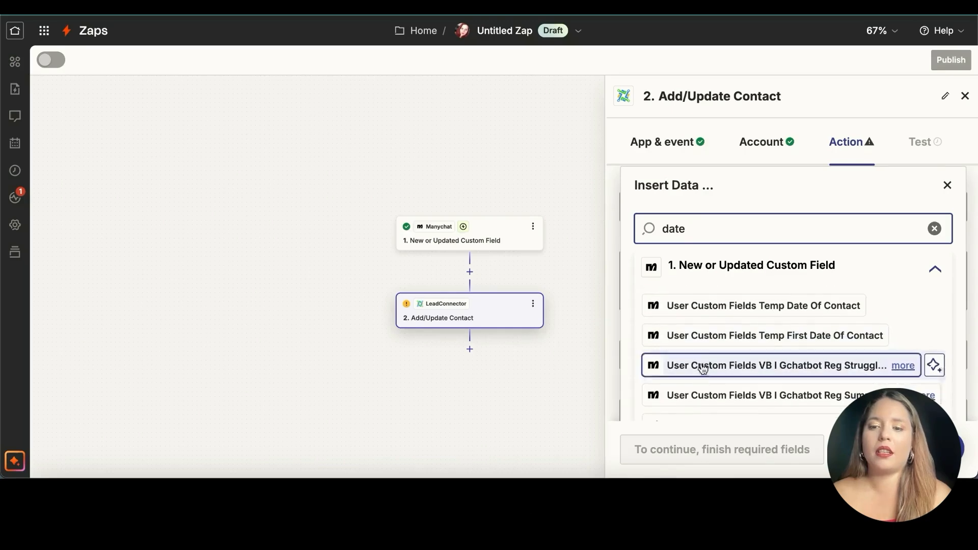
pyautogui.click(718, 312)
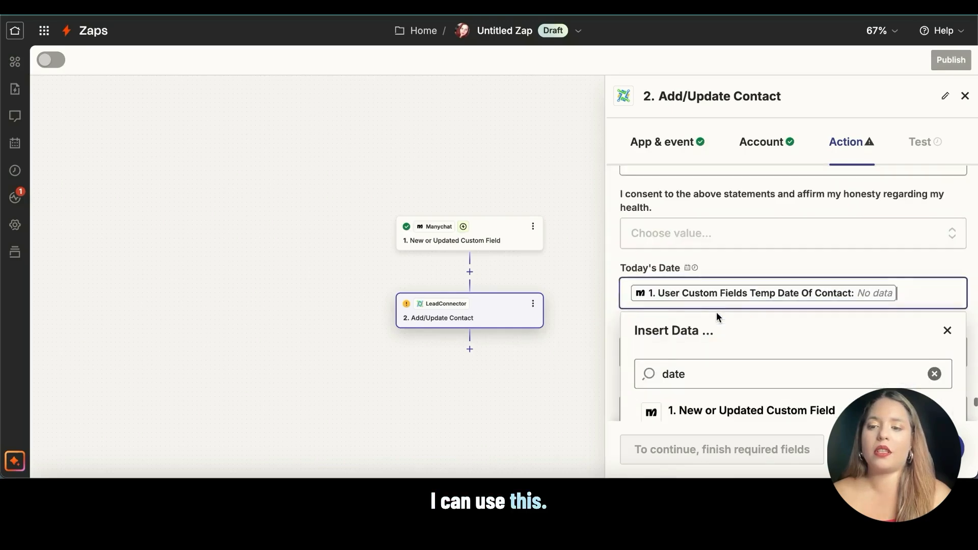
pyautogui.click(613, 310)
# - Check the Add/Update Contact fields for a required one that is still empty
pyautogui.scroll(-15, 648, 257)
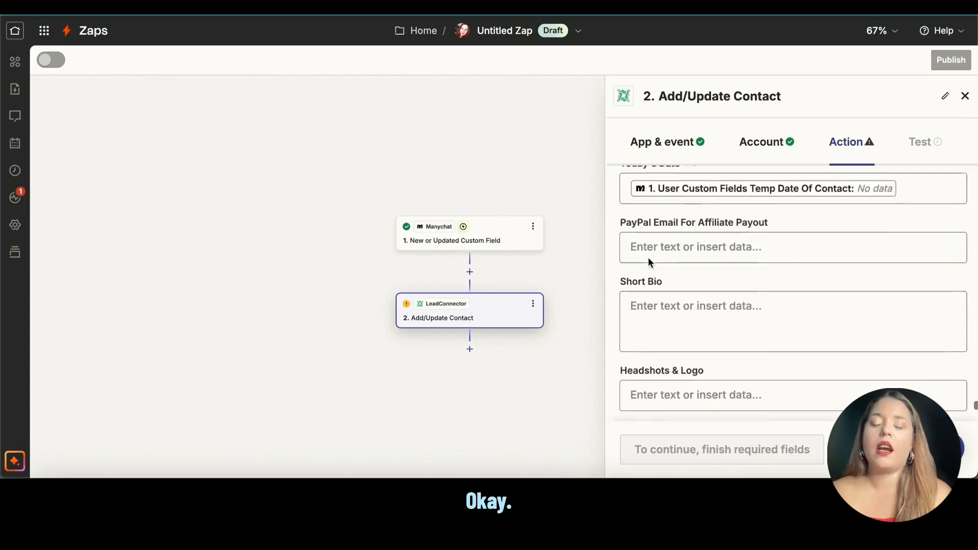
pyautogui.scroll(-10, 822, 336)
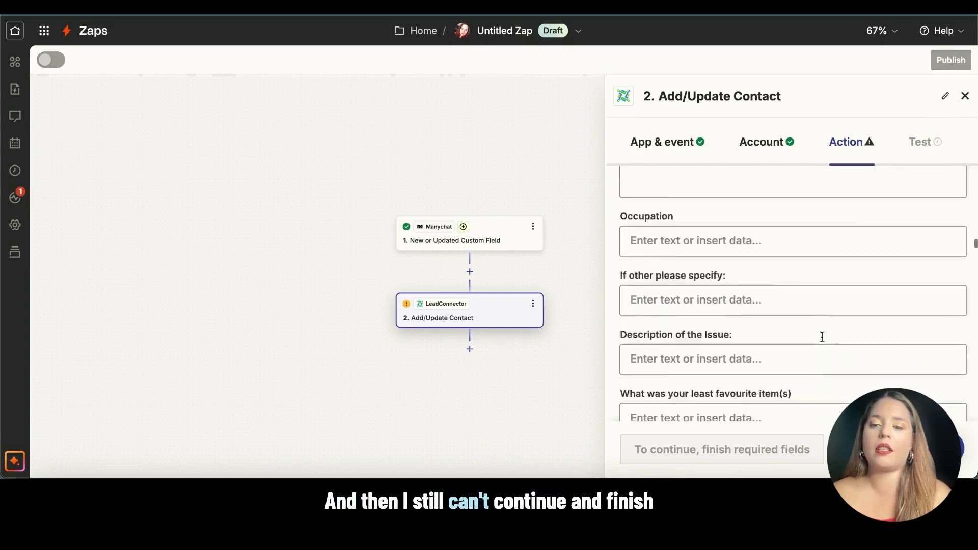
pyautogui.scroll(5, 822, 336)
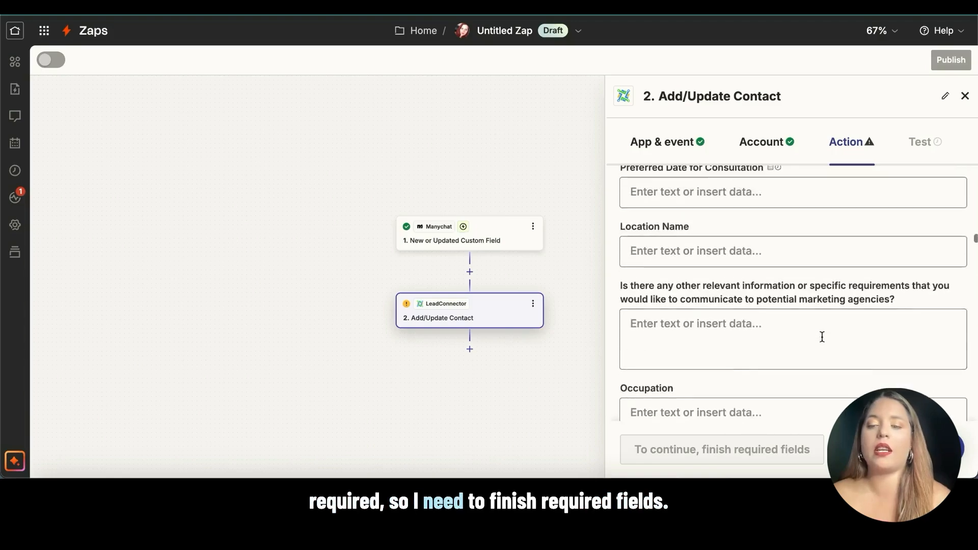
pyautogui.scroll(10, 822, 336)
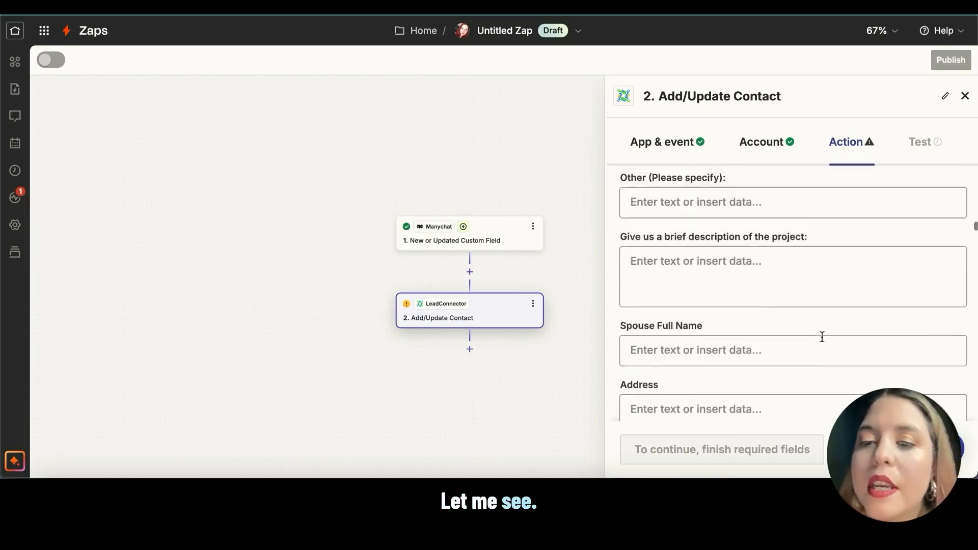
pyautogui.scroll(10, 823, 342)
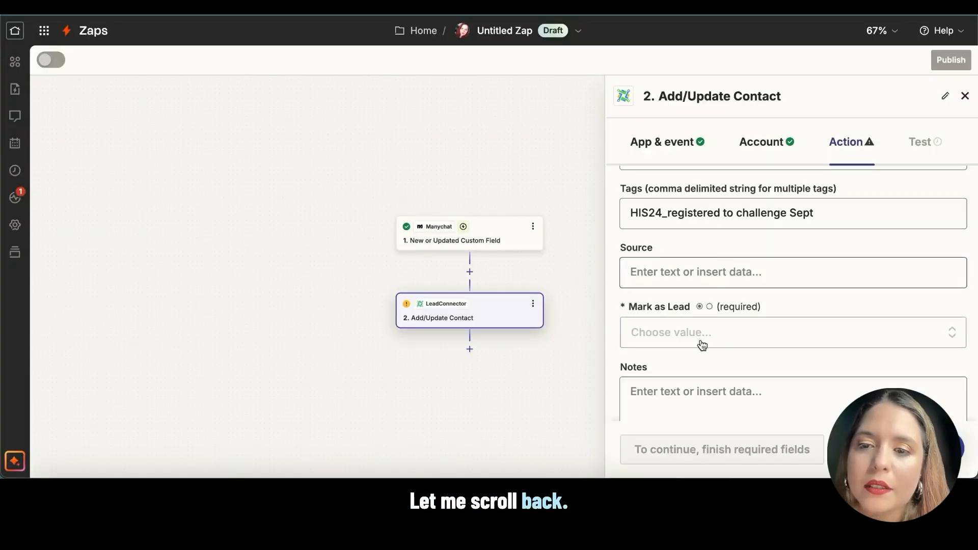
# - Set the contact's required Mark as Lead field to True
pyautogui.click(702, 332)
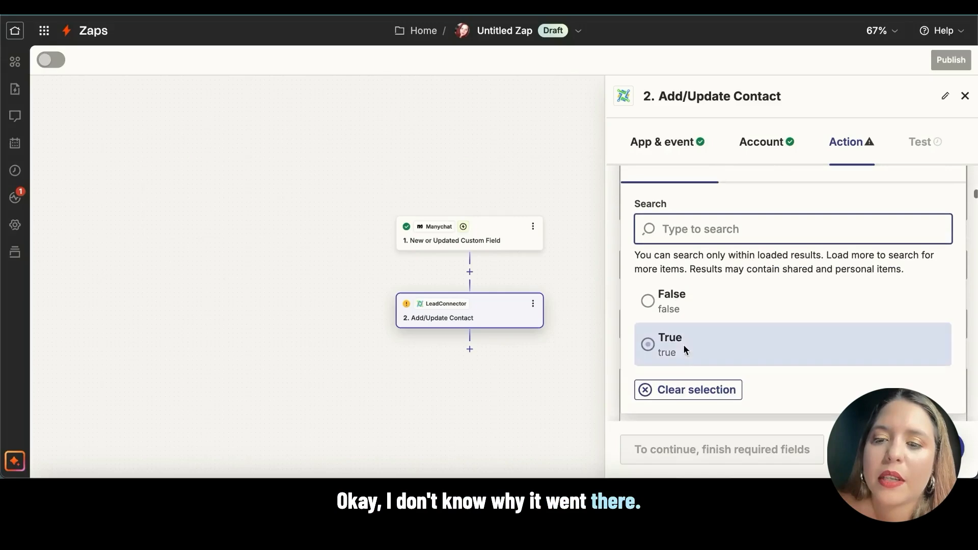
pyautogui.click(684, 347)
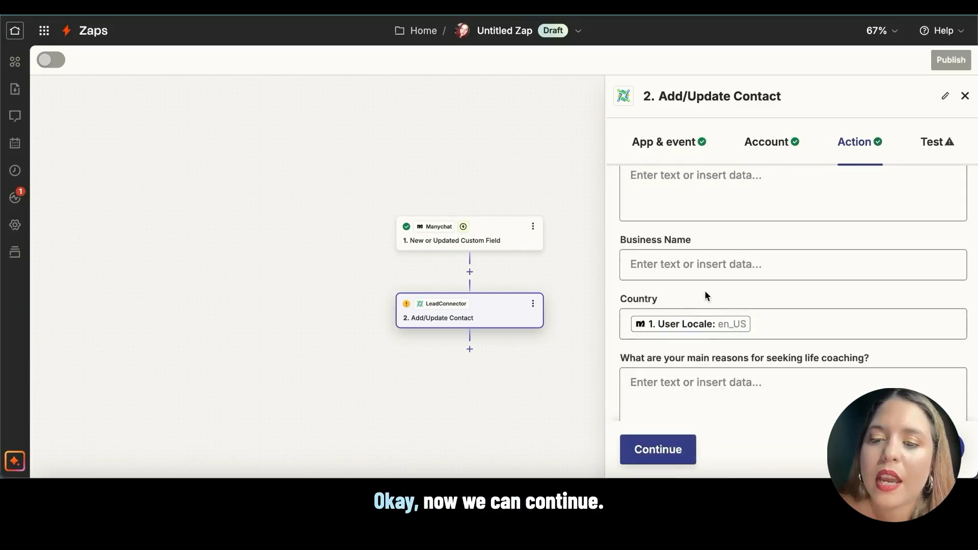
pyautogui.scroll(8, 705, 291)
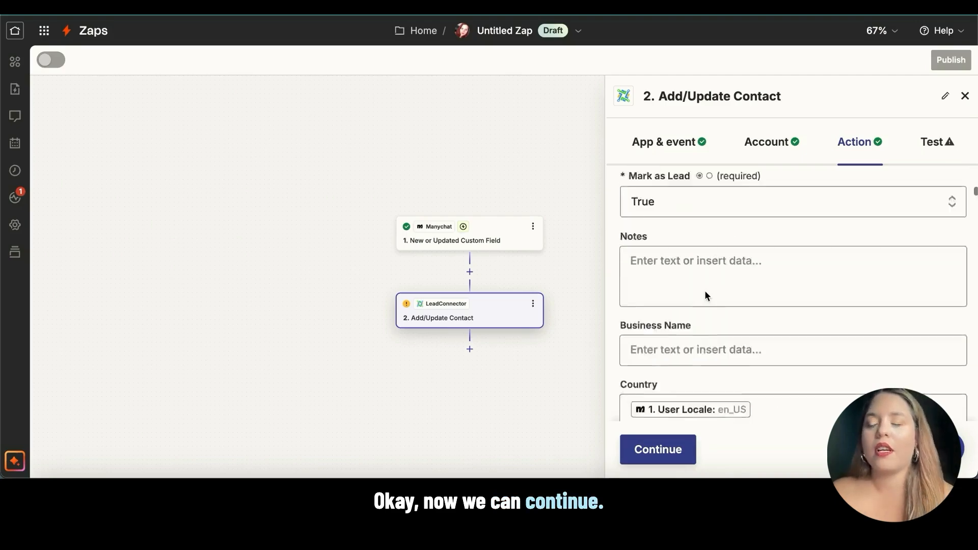
pyautogui.scroll(3, 705, 291)
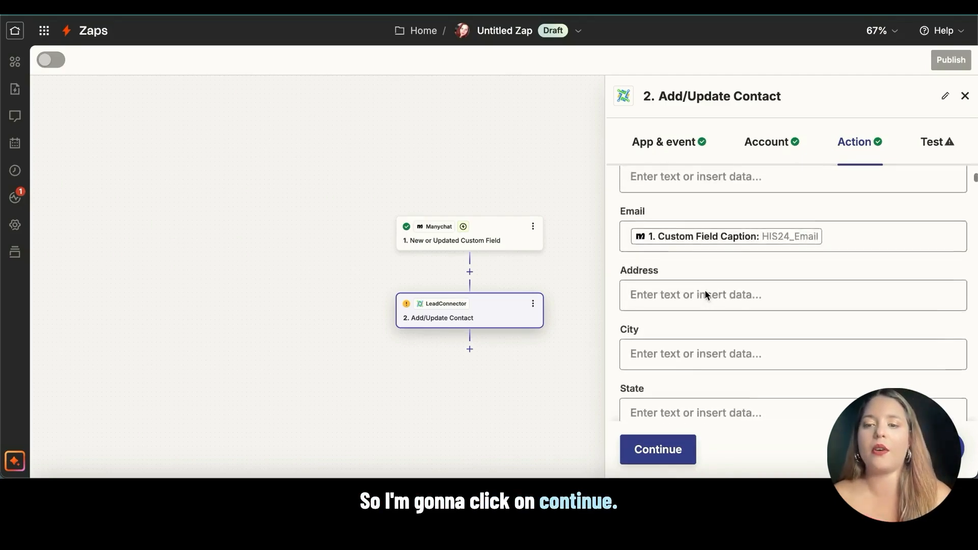
# - Look through the remaining contact fields for any other data worth sending to LeadConnector
pyautogui.scroll(-8, 705, 291)
pyautogui.scroll(-15, 706, 295)
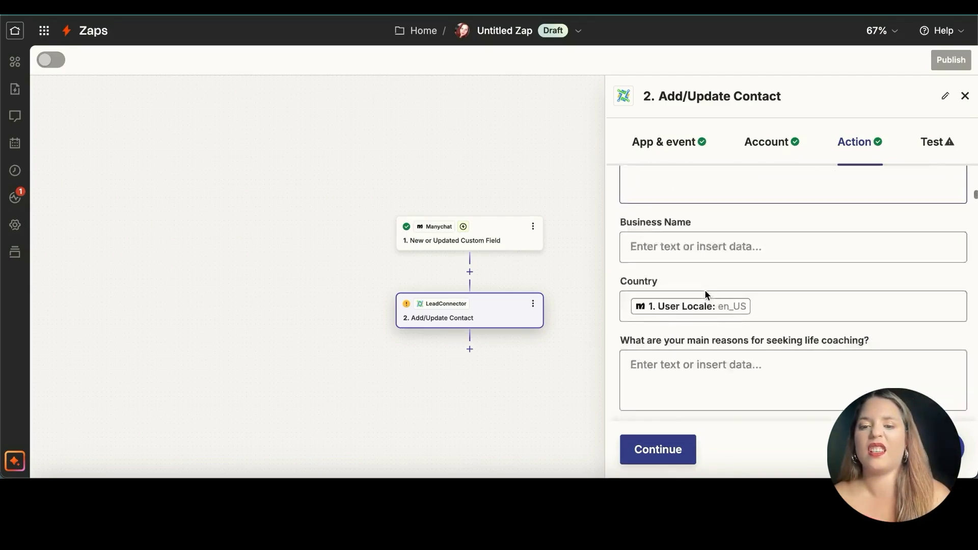
pyautogui.scroll(-10, 705, 291)
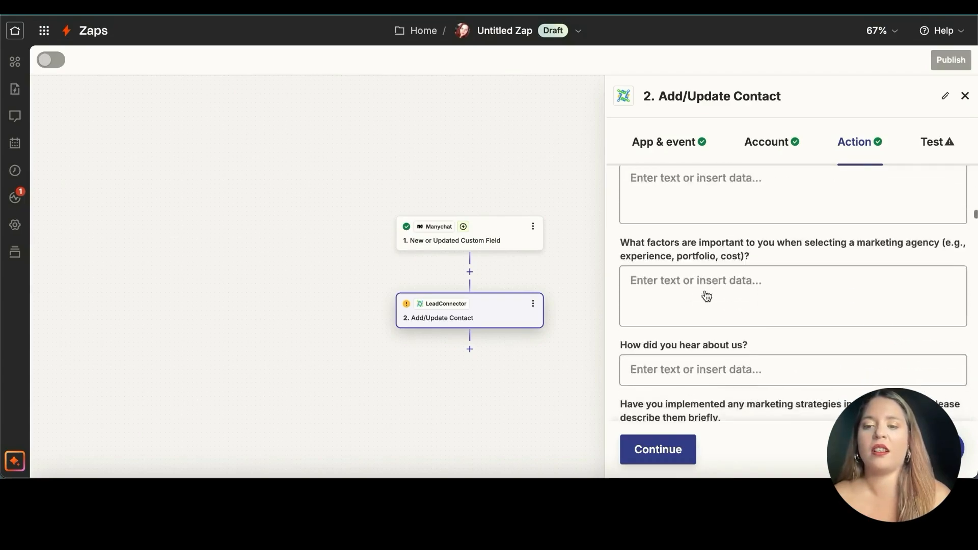
pyautogui.scroll(-10, 705, 290)
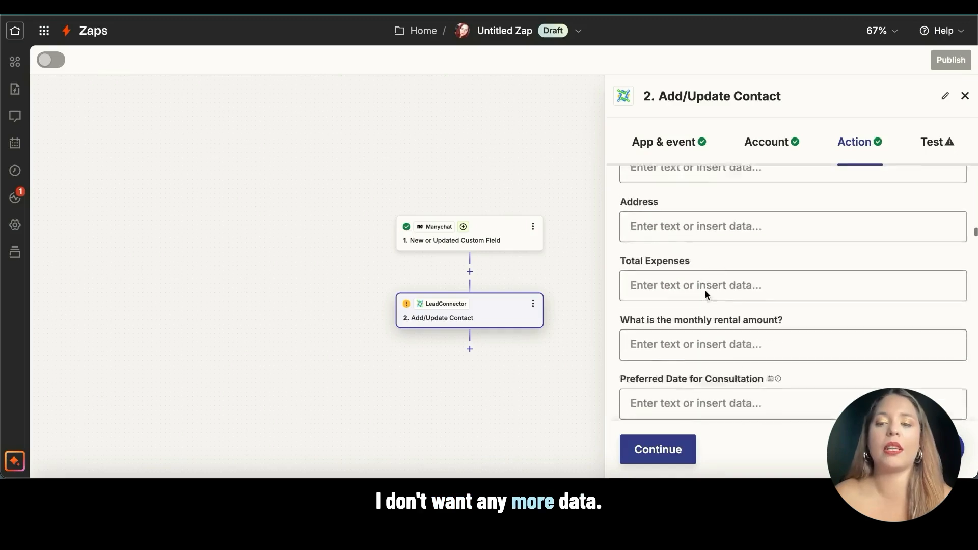
pyautogui.scroll(-10, 706, 295)
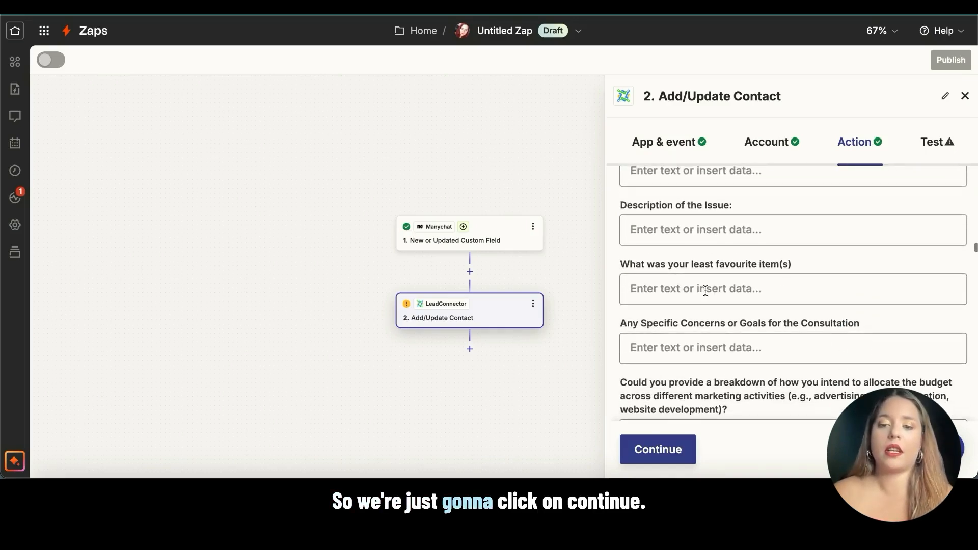
pyautogui.scroll(2, 705, 295)
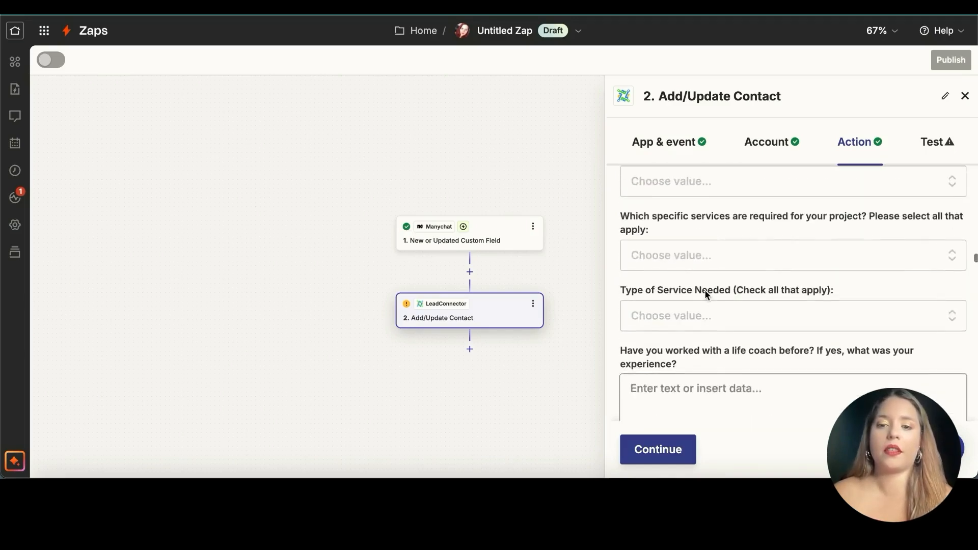
pyautogui.scroll(-6, 705, 290)
pyautogui.scroll(-6, 705, 290)
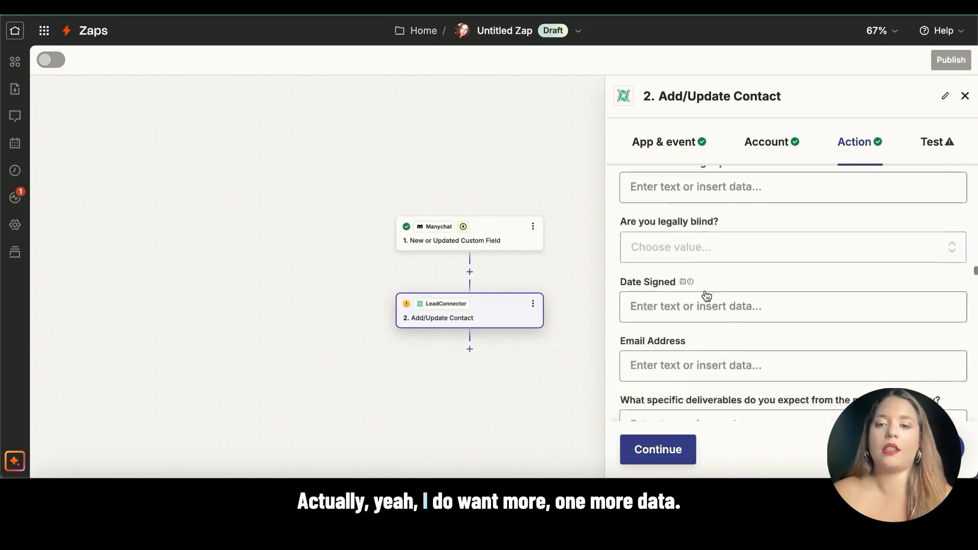
pyautogui.scroll(-3, 705, 289)
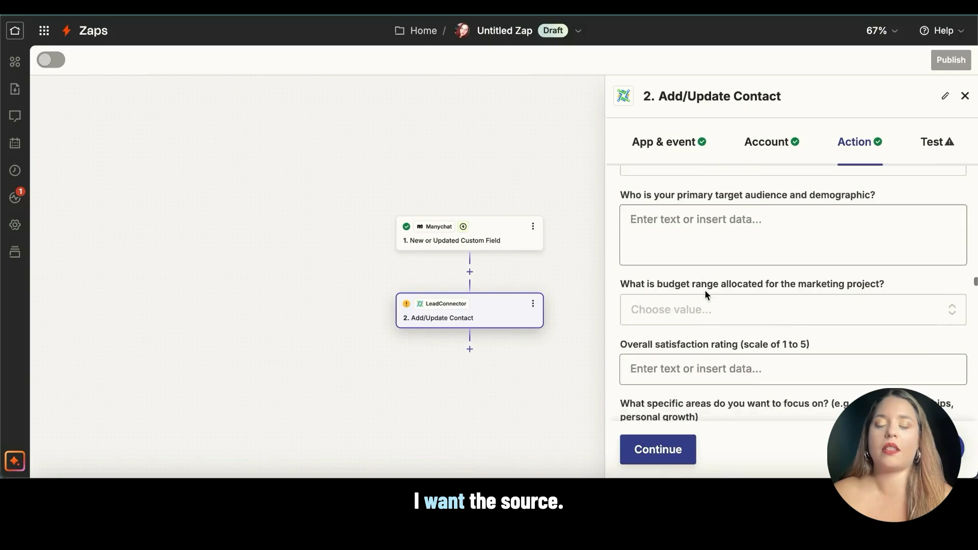
# - Set the contact's Source to Manychat
pyautogui.scroll(20, 704, 289)
pyautogui.scroll(1, 678, 383)
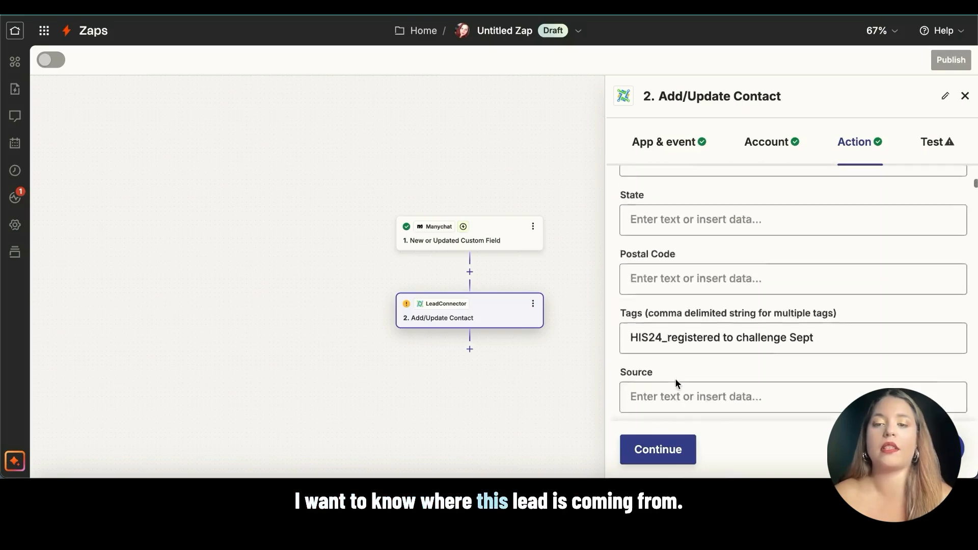
pyautogui.scroll(-2, 678, 384)
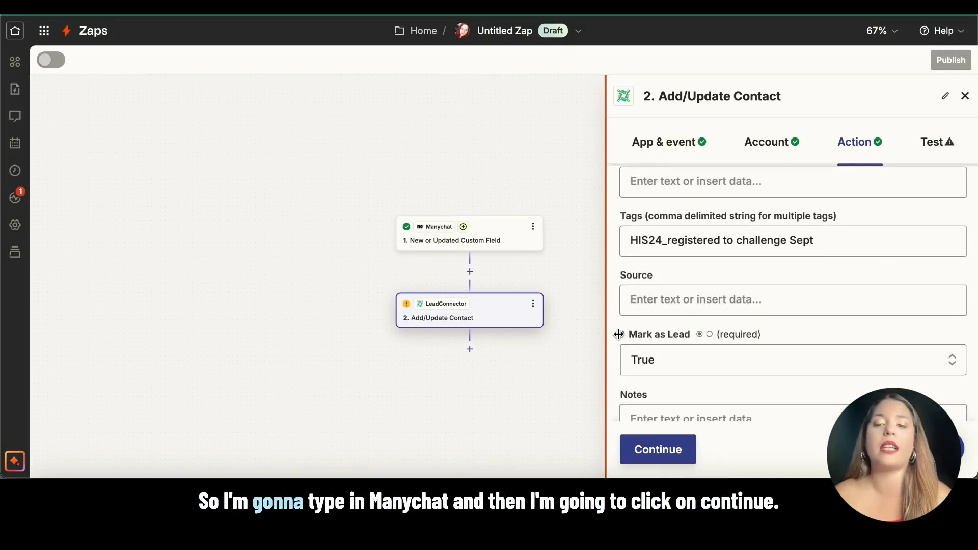
pyautogui.moveTo(619, 334); pyautogui.dragTo(589, 340)
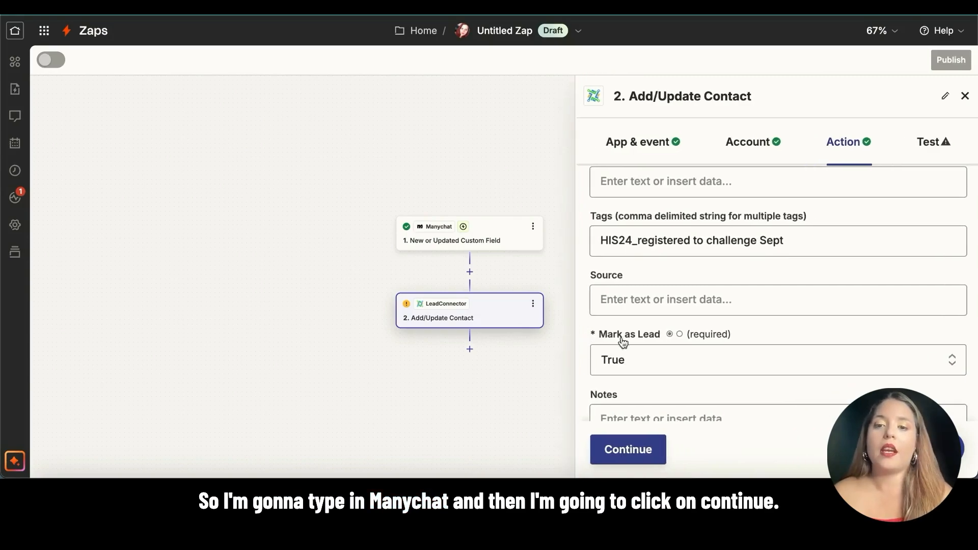
pyautogui.moveTo(663, 336); pyautogui.dragTo(601, 337)
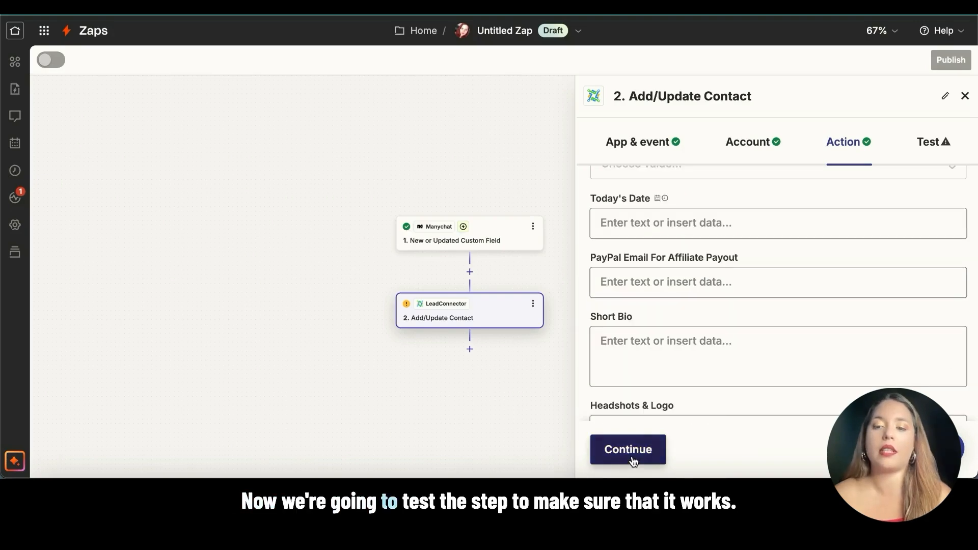
# - Continue to the test of Add/Update Contact, review the contact data being sent and run the test
pyautogui.click(627, 450)
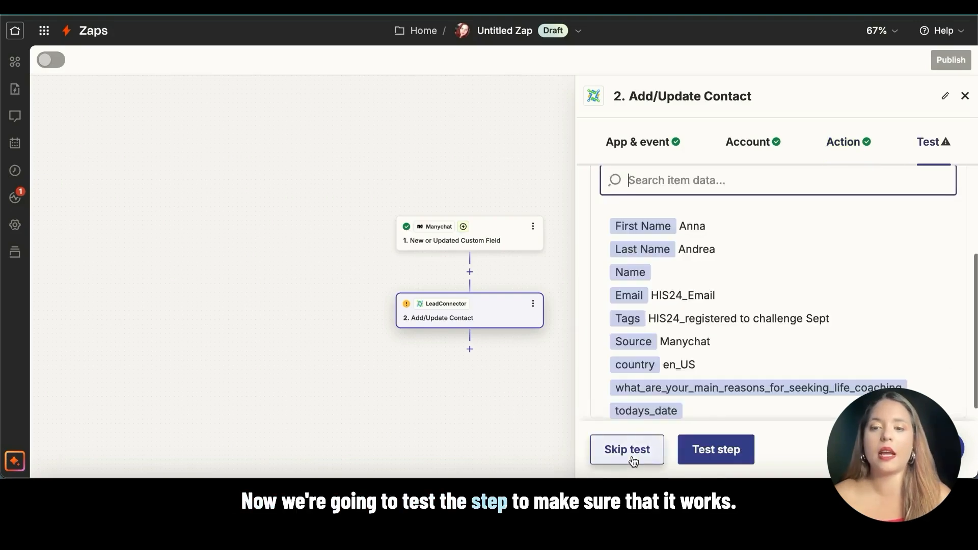
pyautogui.scroll(-2, 708, 333)
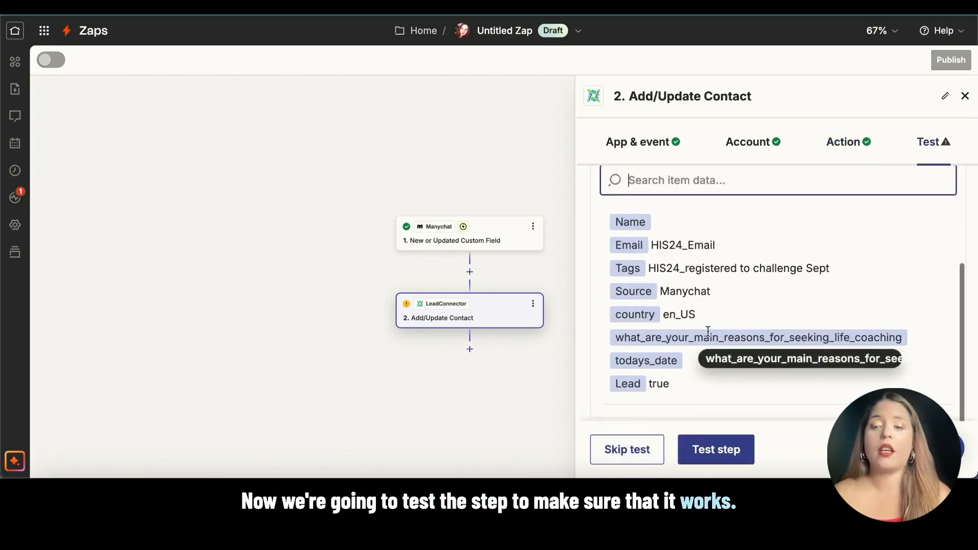
pyautogui.scroll(1, 708, 331)
pyautogui.scroll(1, 708, 331)
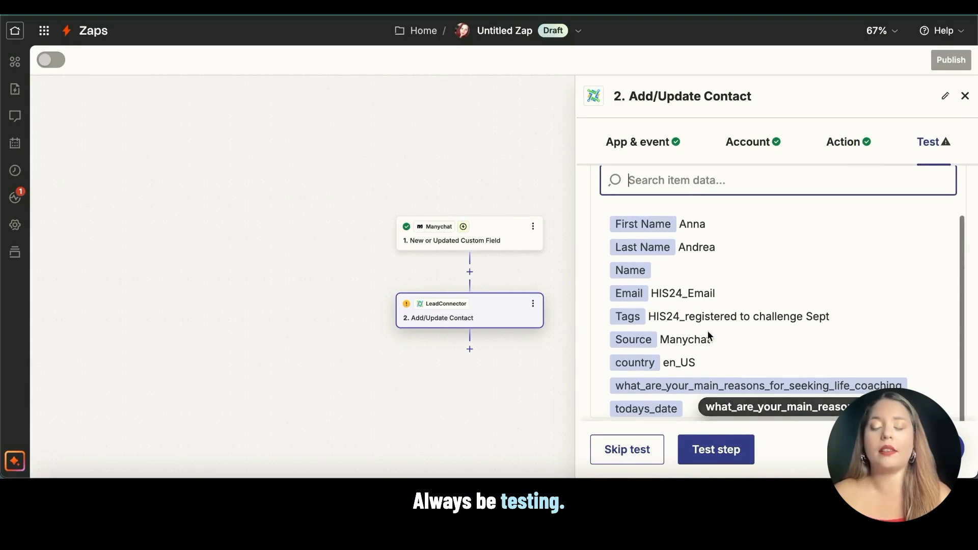
pyautogui.click(718, 446)
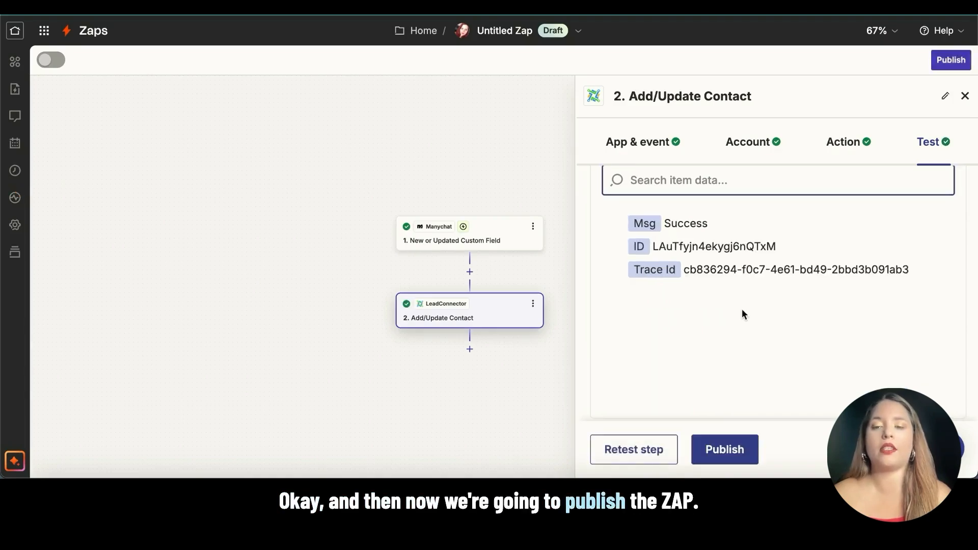
# - Publish the Zap and dismiss the publishing confirmation
pyautogui.scroll(-1, 742, 310)
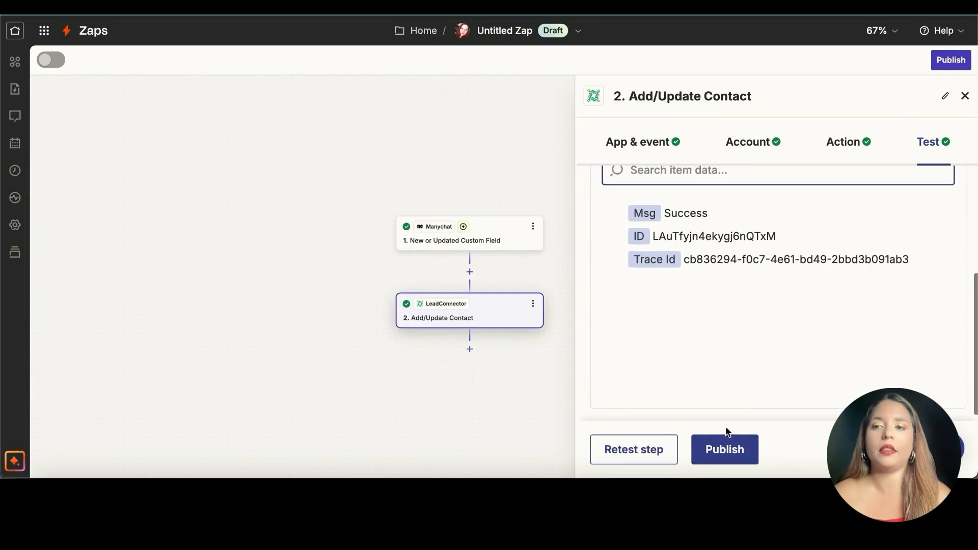
pyautogui.click(727, 452)
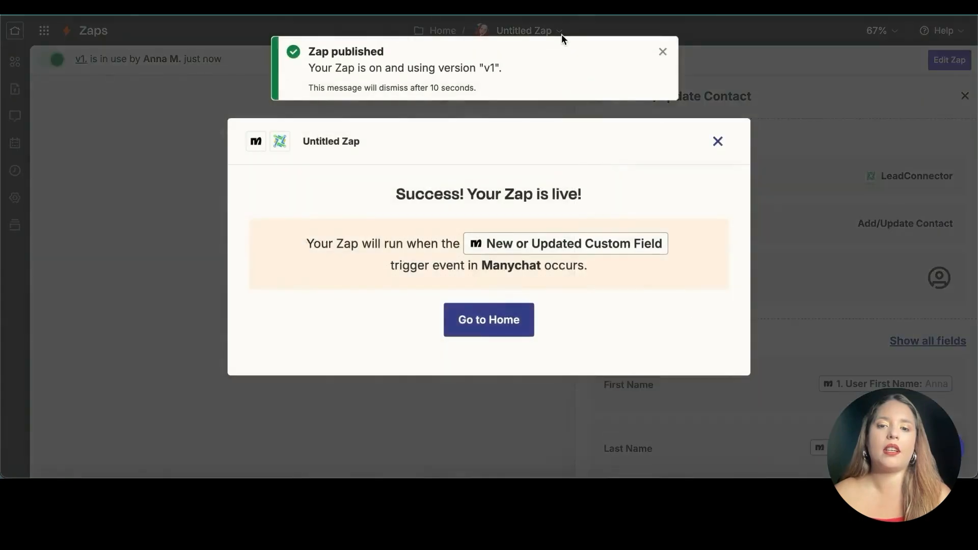
pyautogui.click(515, 319)
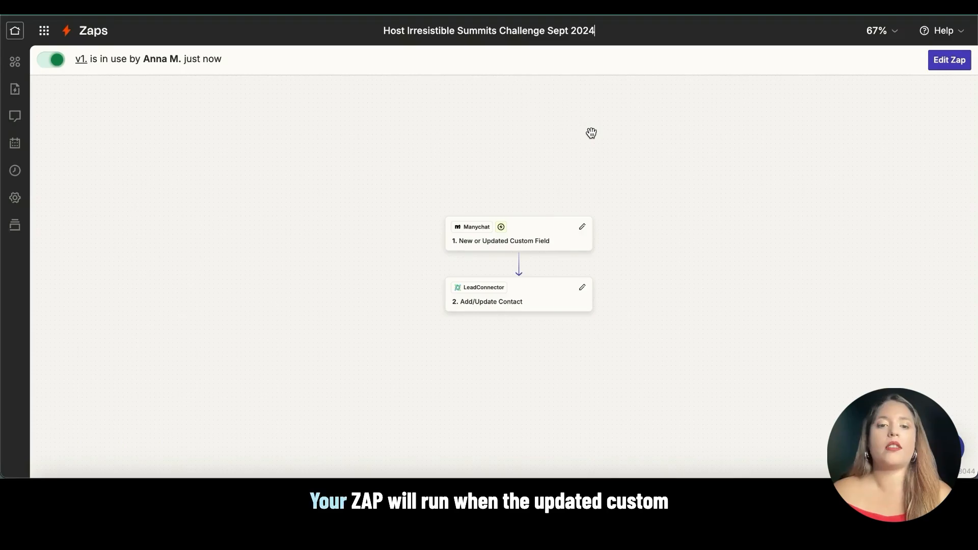
# - Rename the published Zap as Host Irresistible Summits Challenge Sept 2024 Leads
pyautogui.write('Lea')
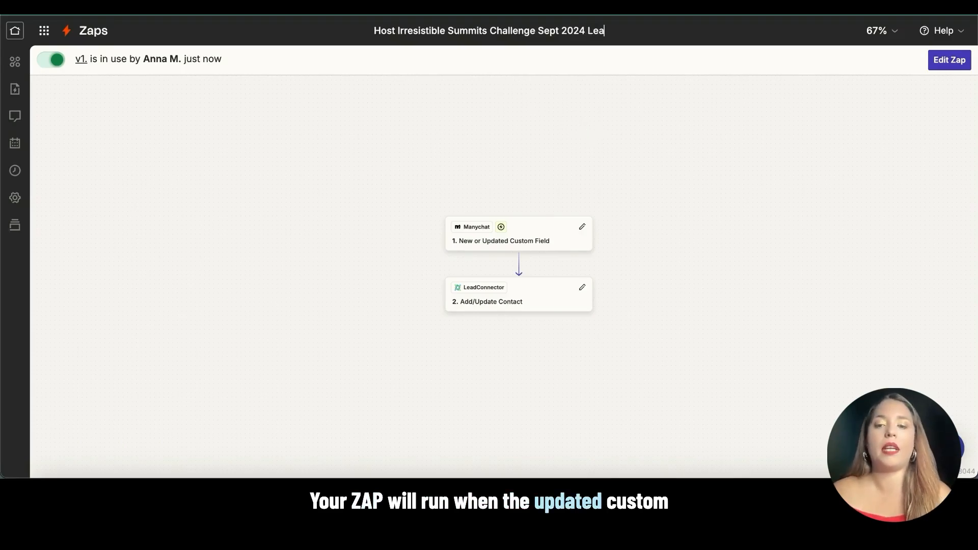
pyautogui.write('ds')
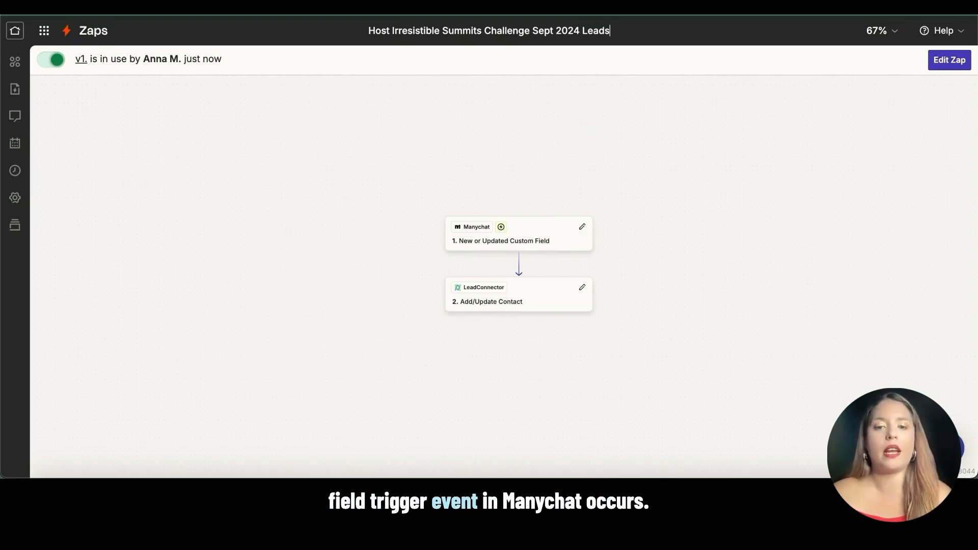
pyautogui.click(613, 162)
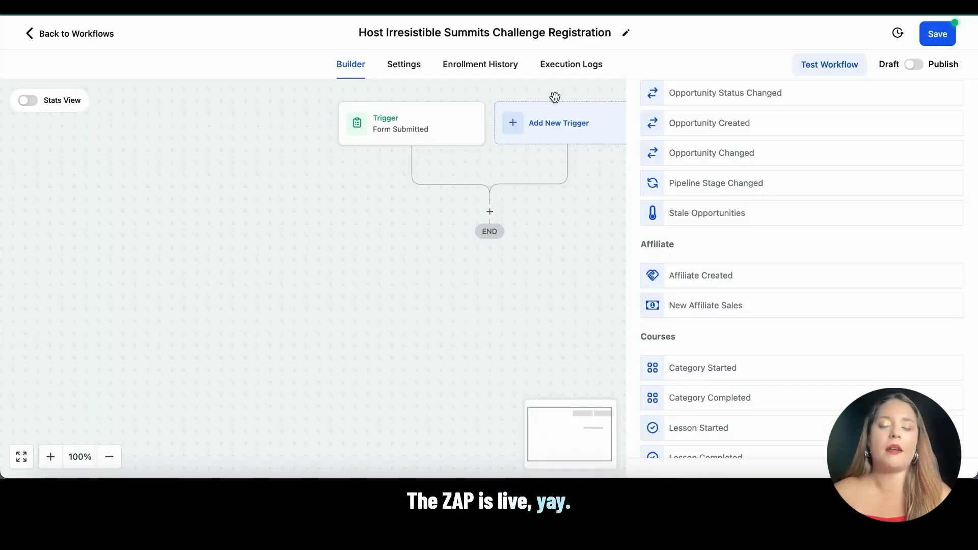
# - In HighLevel's Host Irresistible Summits Challenge Registration workflow, choose Contact Created as the additional trigger
pyautogui.scroll(15, 692, 199)
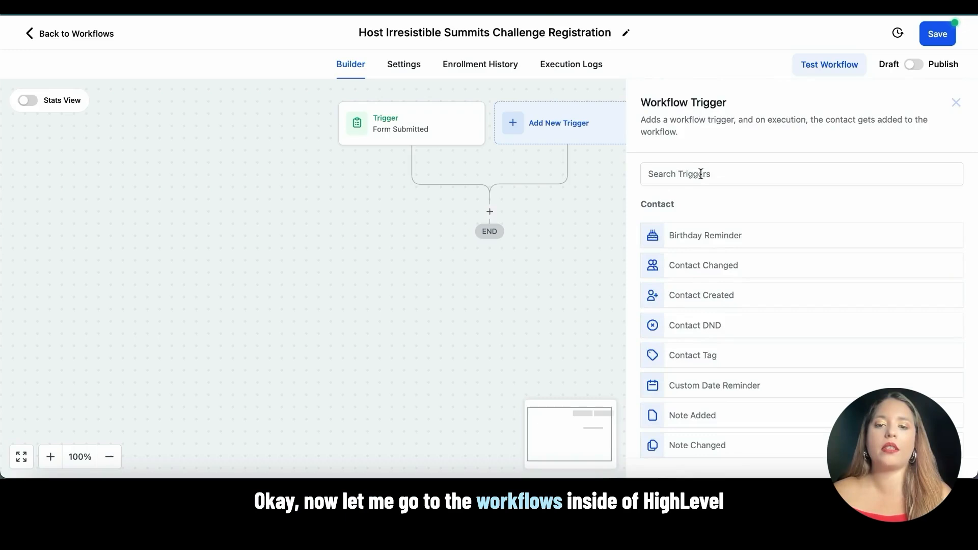
pyautogui.scroll(-3, 701, 176)
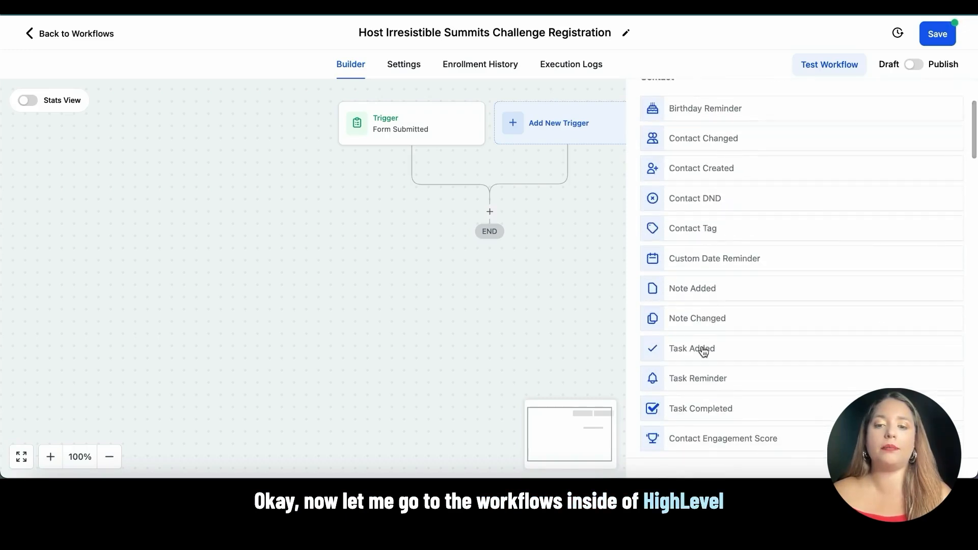
pyautogui.scroll(-1, 704, 352)
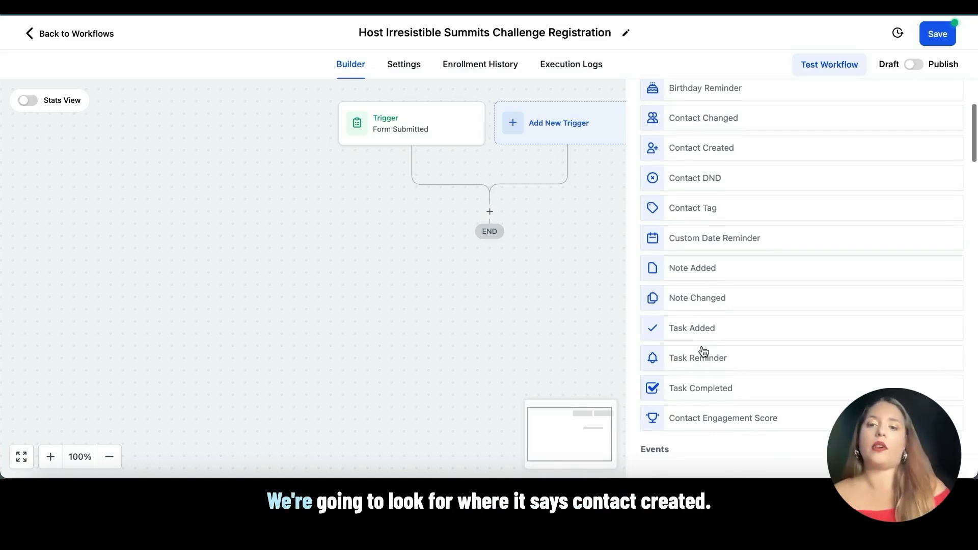
pyautogui.click(728, 153)
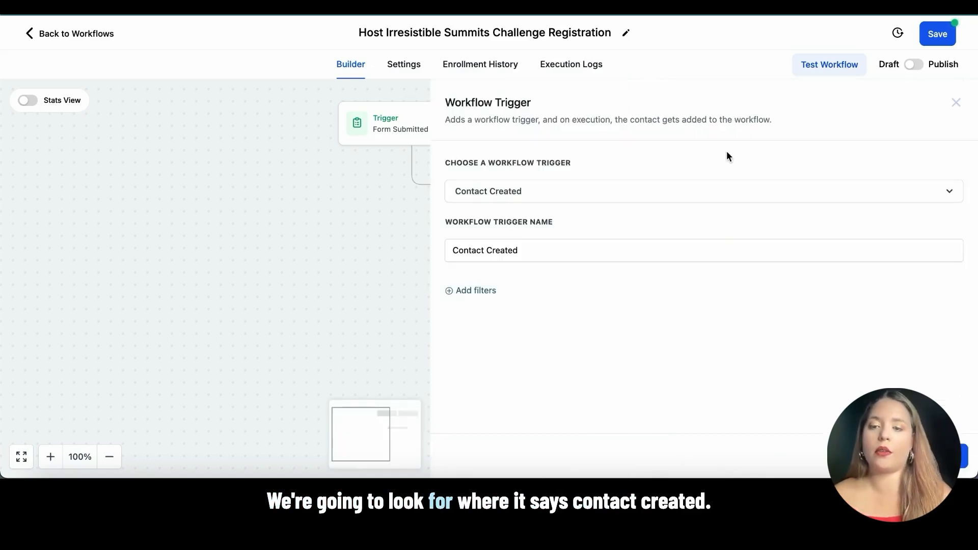
# - Try to add a Has Tag filter with the tag HIS24_registered to challenge Sept to the Contact Created trigger
pyautogui.click(476, 291)
pyautogui.click(497, 306)
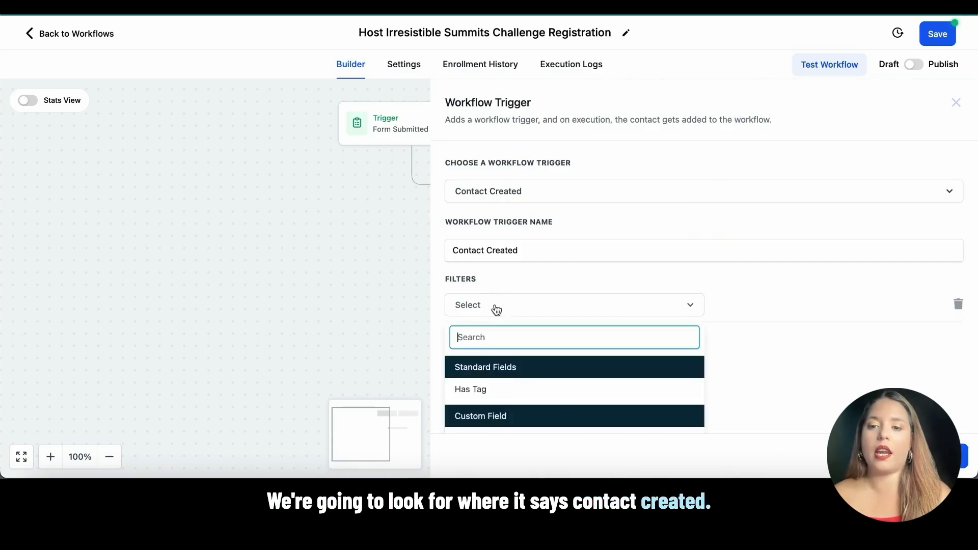
pyautogui.click(489, 392)
pyautogui.click(758, 304)
pyautogui.click(758, 303)
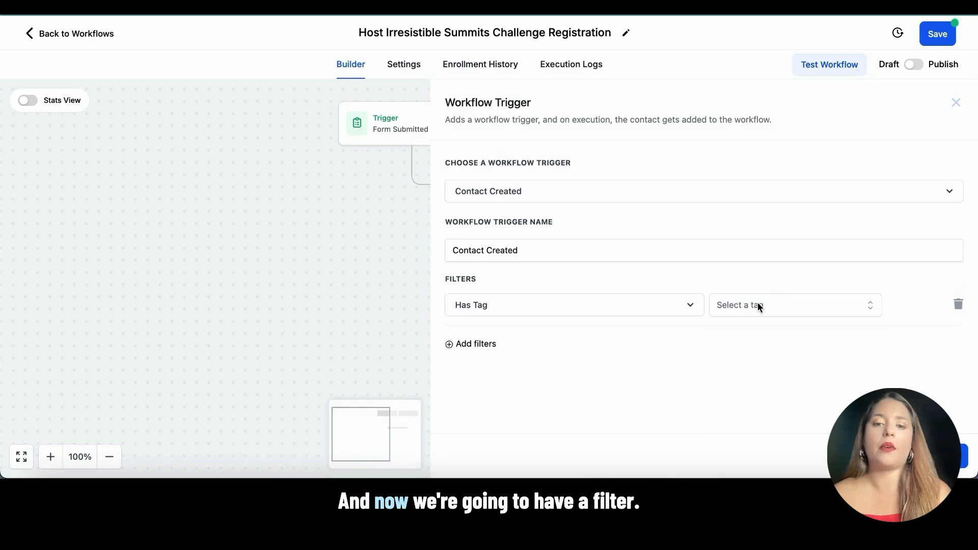
pyautogui.click(758, 304)
pyautogui.write('HIS24_registered to challenge Sept')
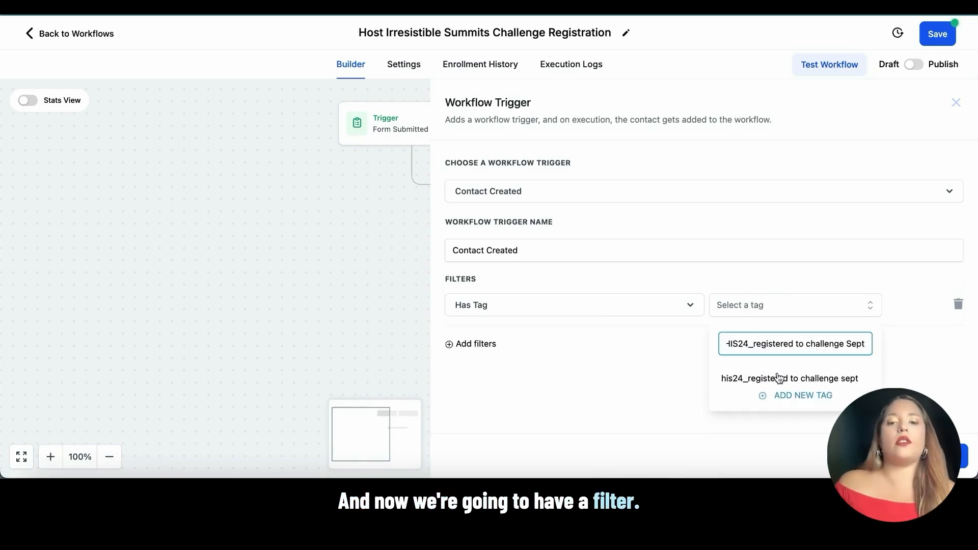
pyautogui.click(781, 394)
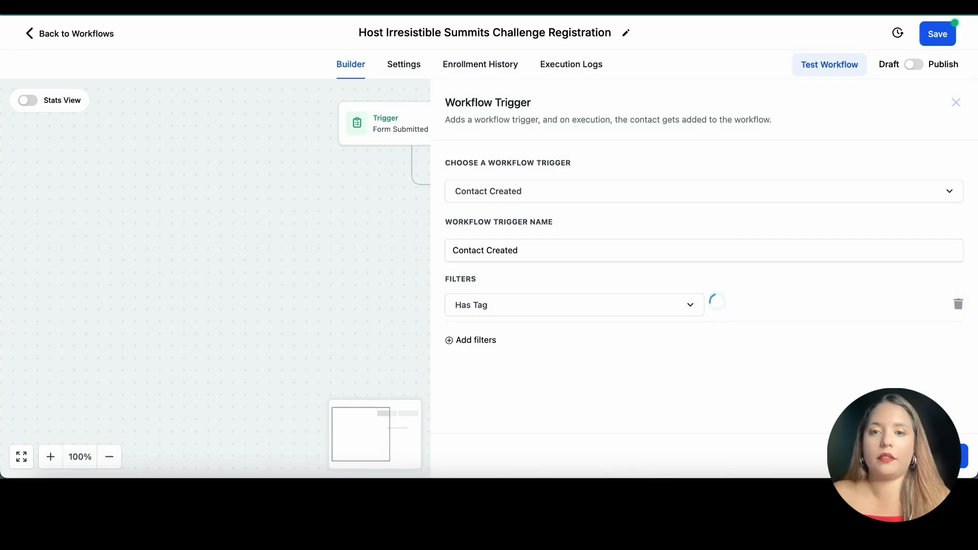
# - Try to save the Contact Created trigger, and delete its Has Tag filter
pyautogui.click(933, 456)
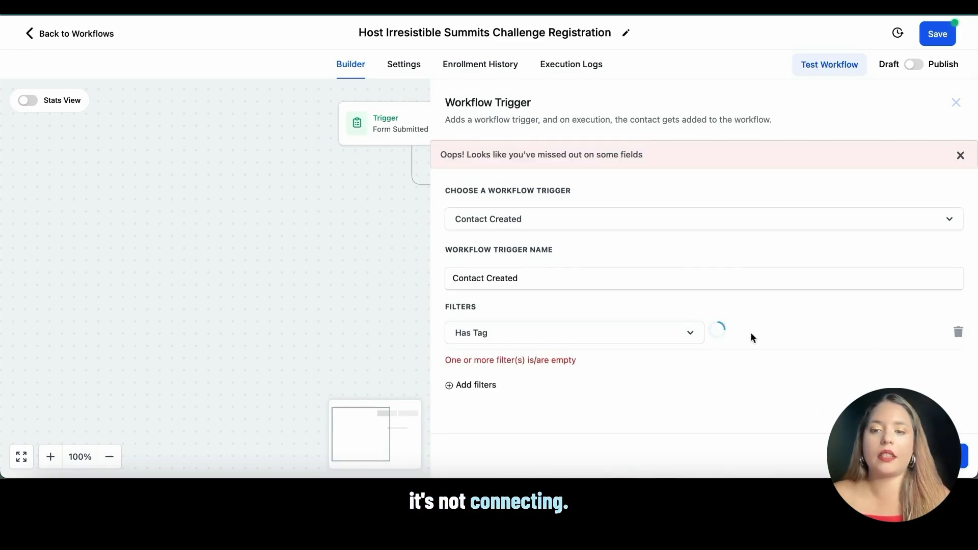
pyautogui.click(958, 332)
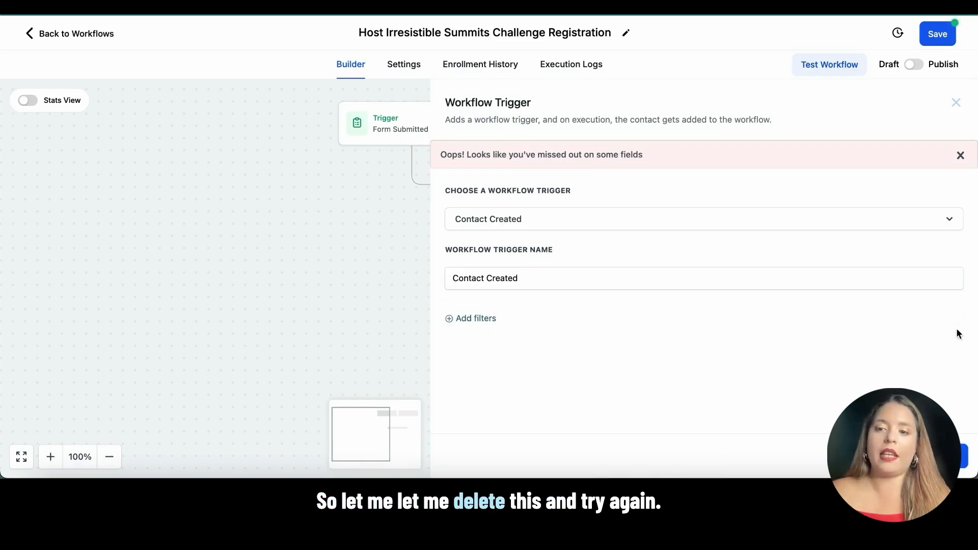
# - Add a Has Tag filter with the tag his24_registered to challenge sept to the Contact Created trigger, and save the trigger and workflow
pyautogui.click(492, 321)
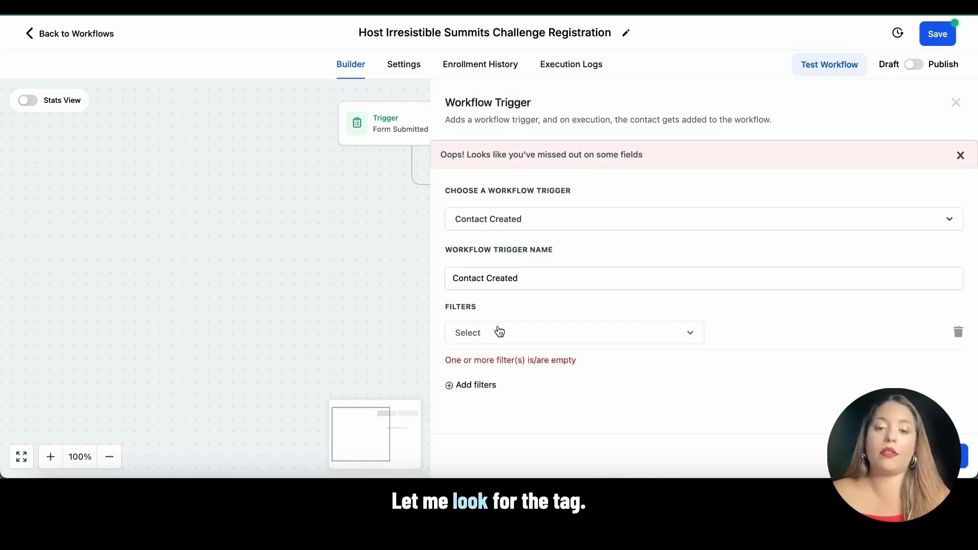
pyautogui.click(500, 333)
pyautogui.click(495, 415)
pyautogui.click(744, 332)
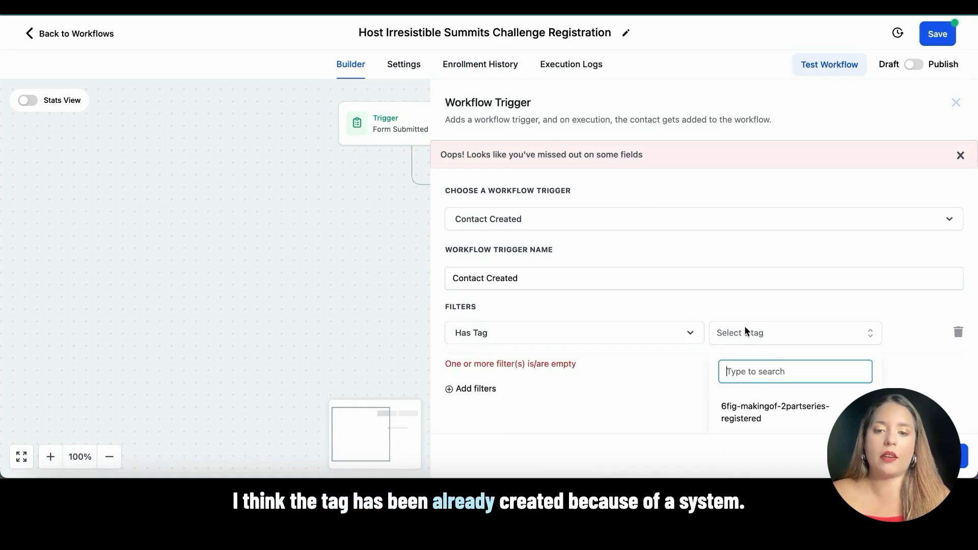
pyautogui.write('HIS24_registered to challenge Sept')
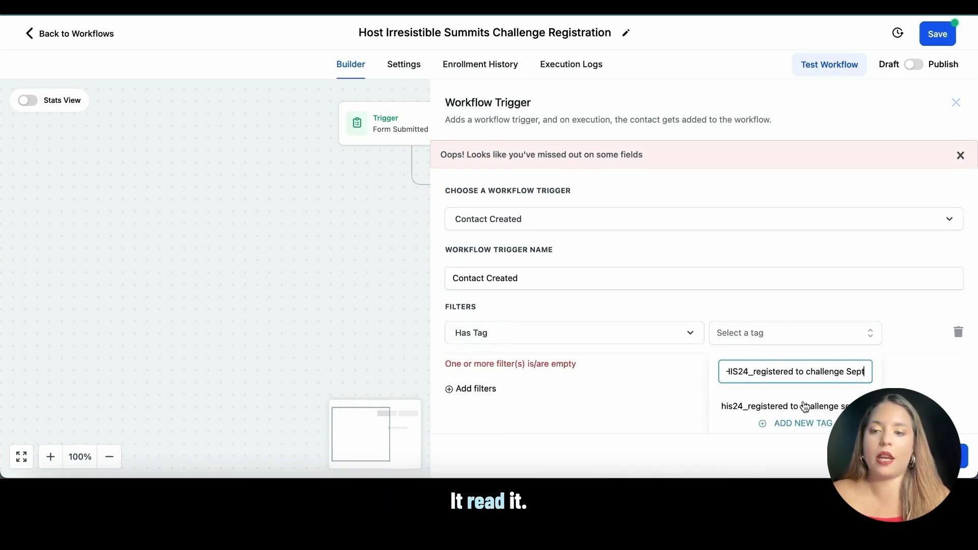
pyautogui.click(805, 406)
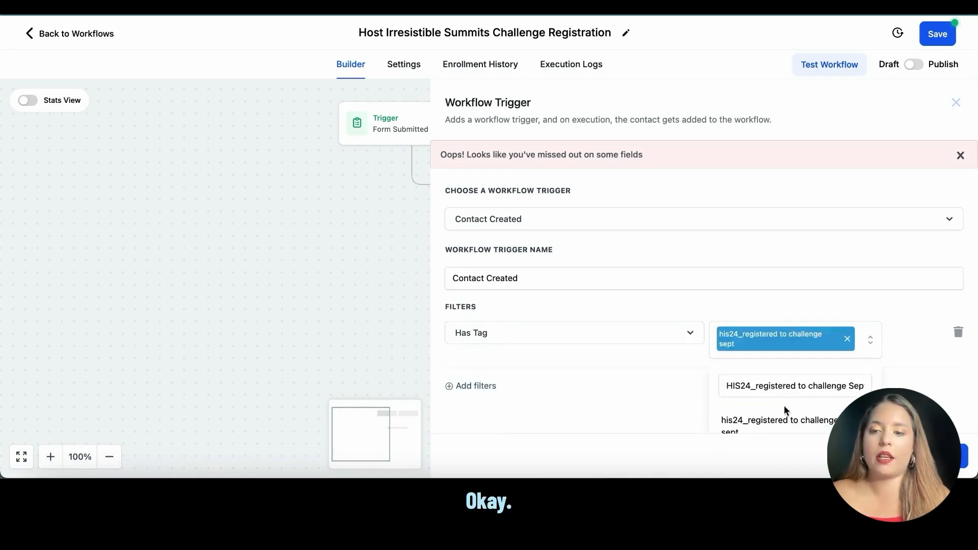
pyautogui.click(815, 307)
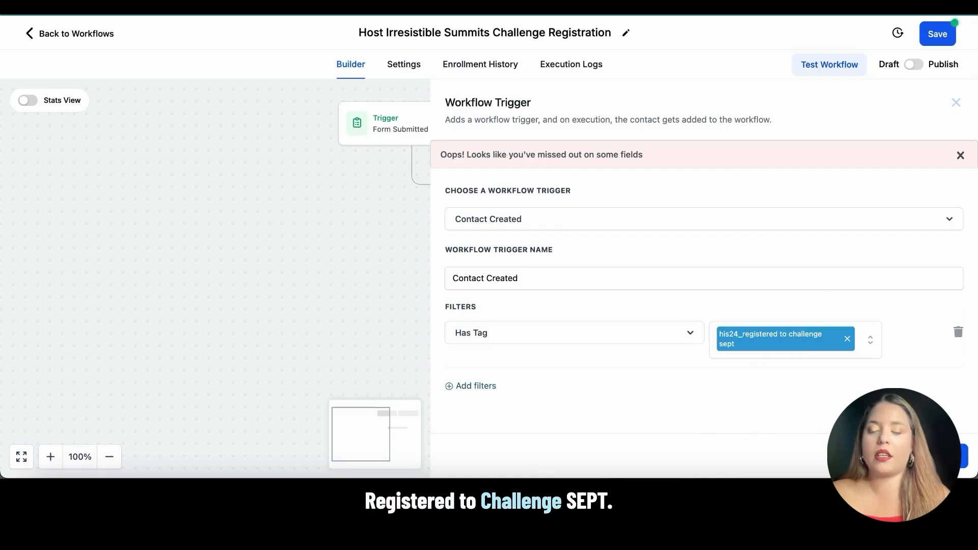
pyautogui.click(960, 456)
pyautogui.click(934, 35)
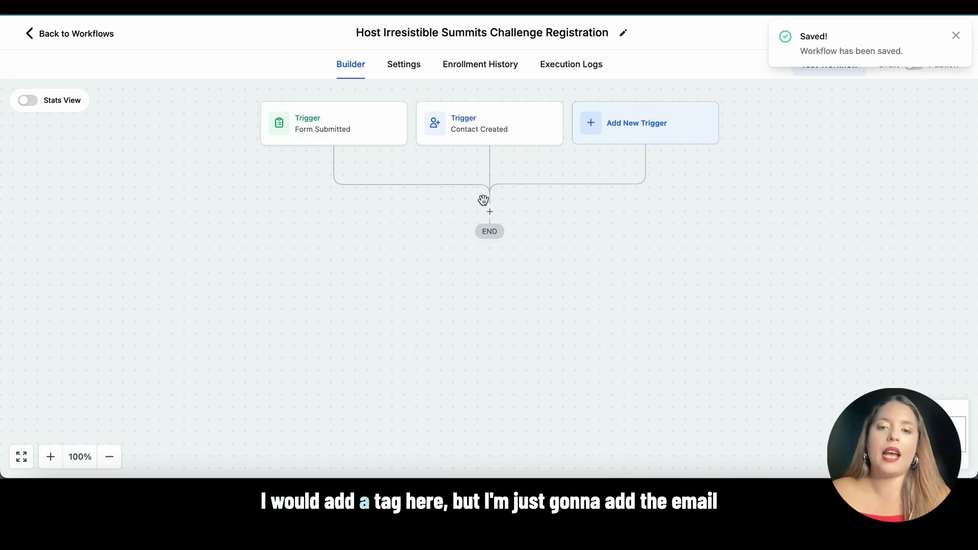
# - Add a Send Email action to the workflow below the Form Submitted and Contact Created triggers
pyautogui.click(490, 212)
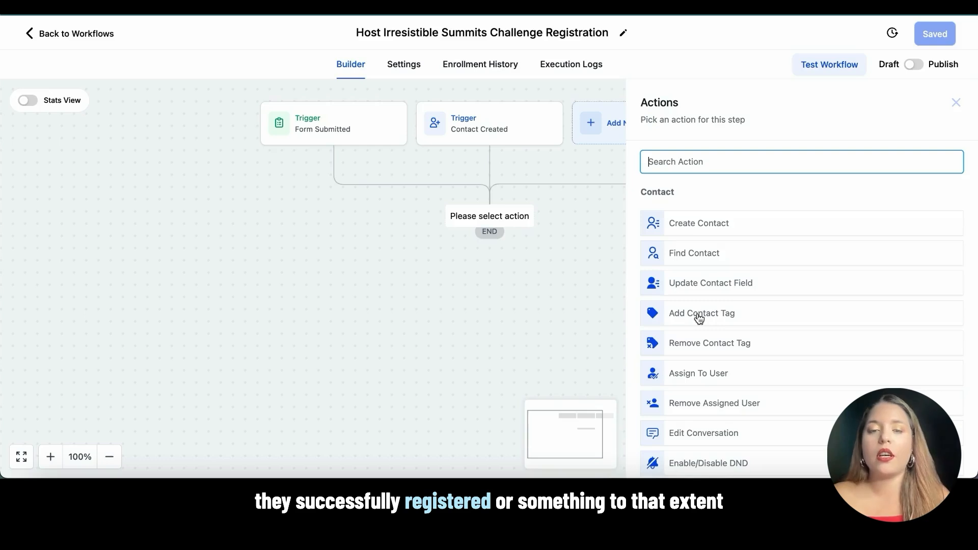
pyautogui.scroll(-5, 699, 318)
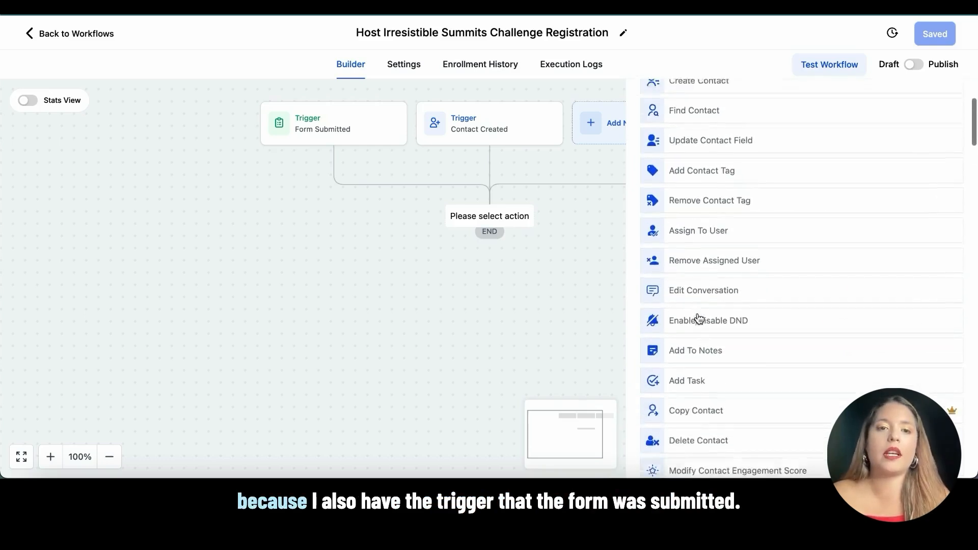
pyautogui.scroll(5, 699, 318)
pyautogui.write('ema')
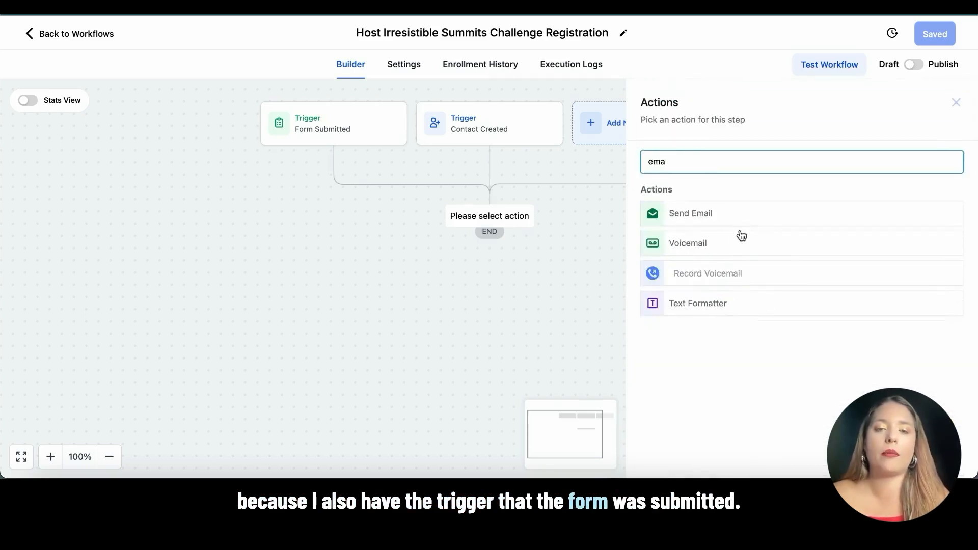
pyautogui.click(743, 214)
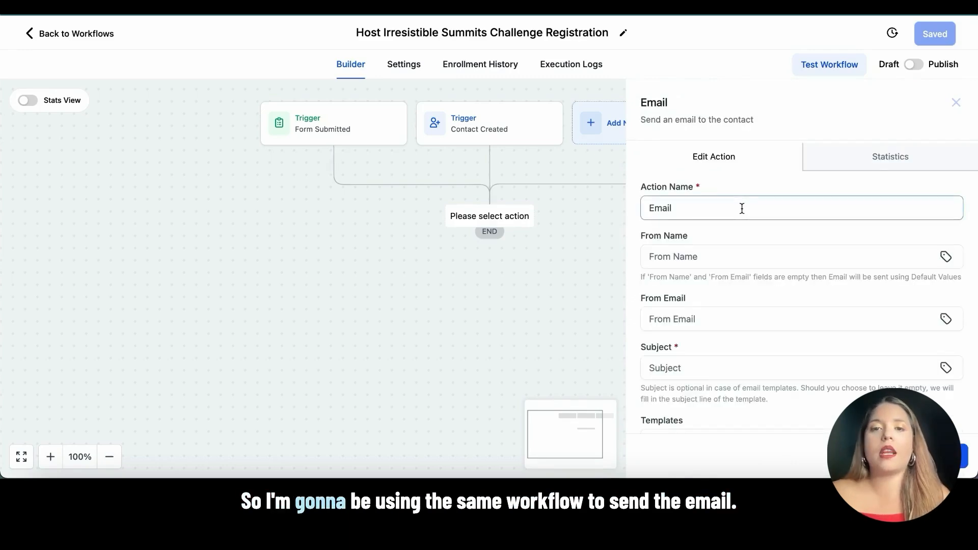
# - Set the email's From Name to the sender's name followed by "- Host Irresistible Summits Challenge", and fill From Email with the saved support address
pyautogui.click(708, 256)
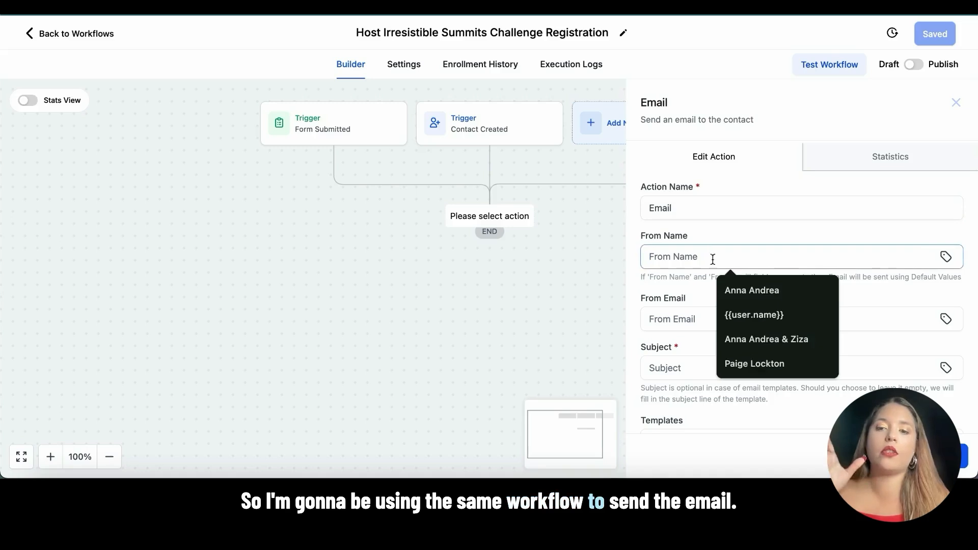
pyautogui.click(749, 290)
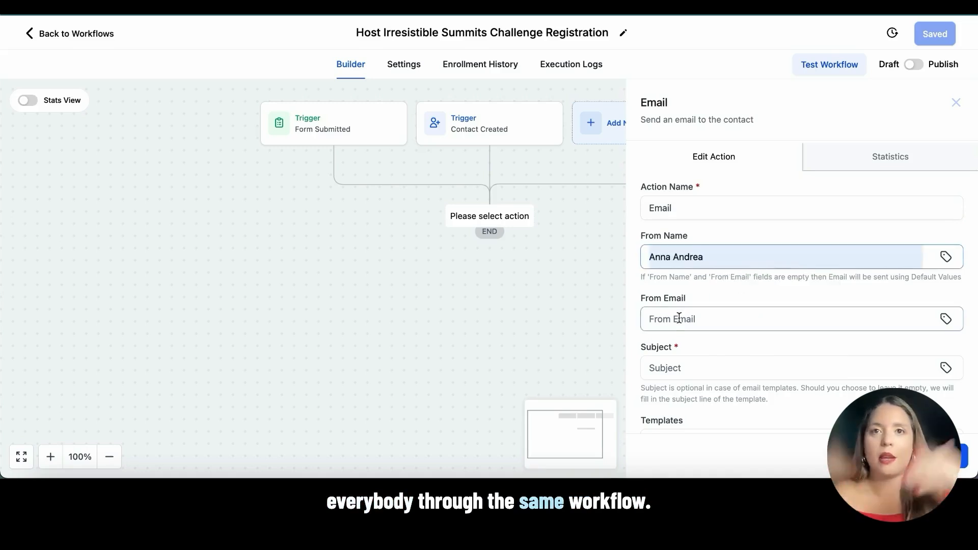
pyautogui.click(652, 259)
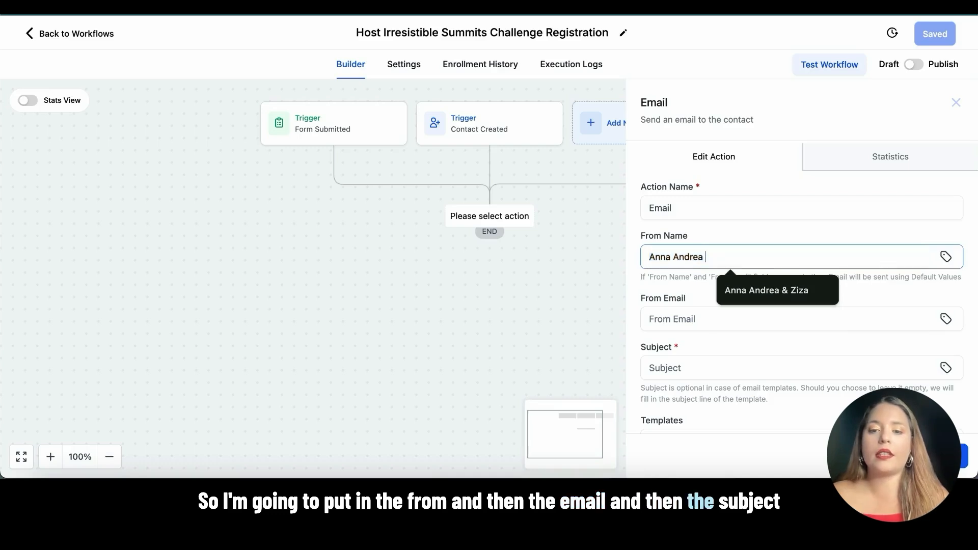
pyautogui.write('Hos')
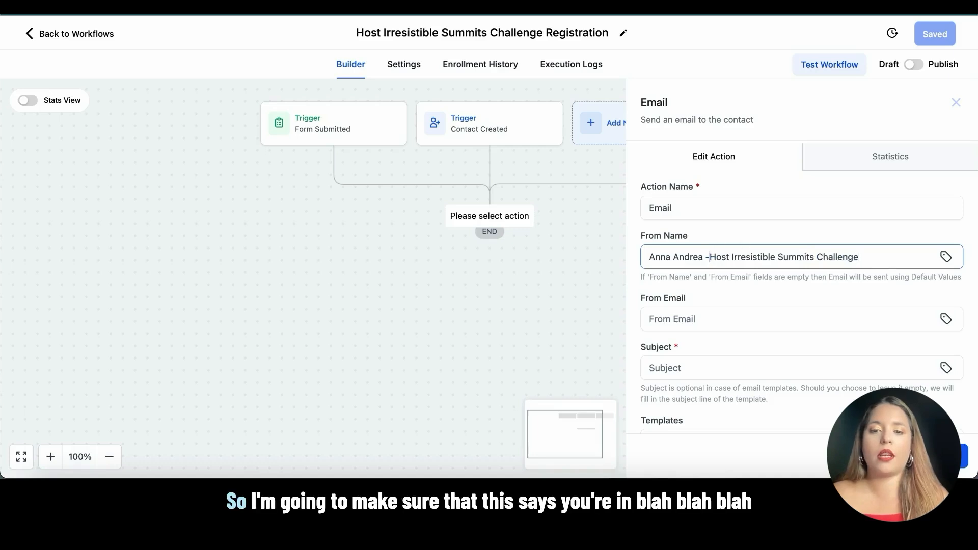
pyautogui.click(664, 316)
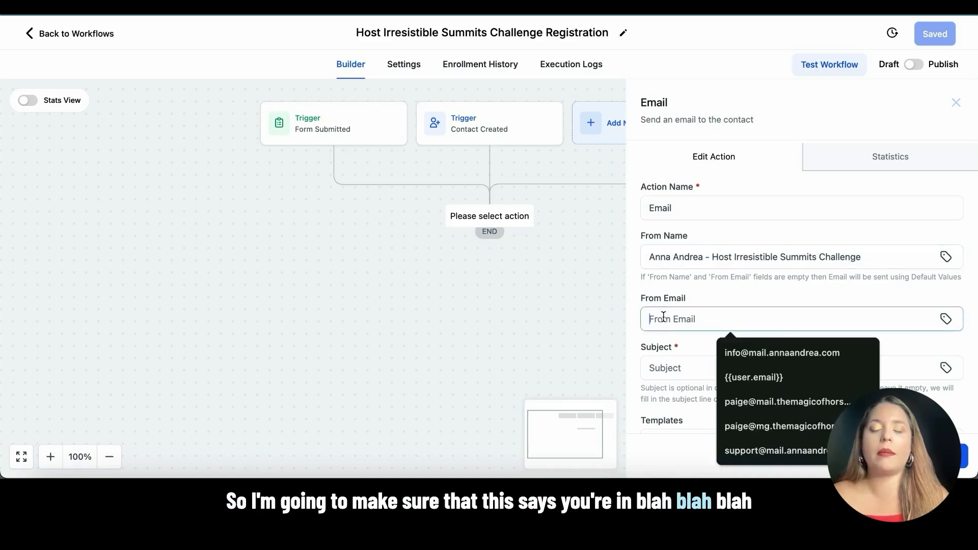
pyautogui.click(785, 450)
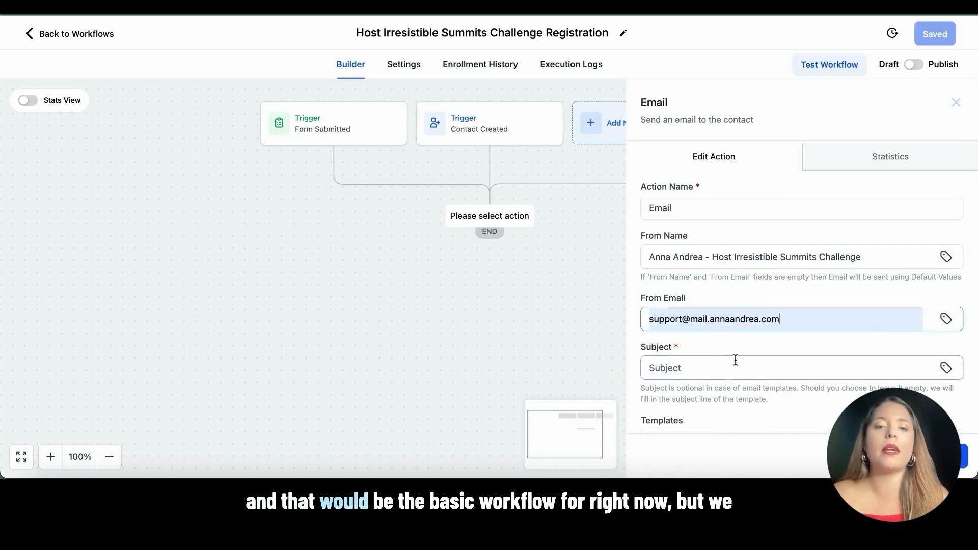
# - Fill the email's subject with the saved Most Wanted Speaker masterclass line, and reword it to begin "You're IN The Host Irresistible"
pyautogui.scroll(-1, 735, 350)
pyautogui.scroll(-3, 735, 350)
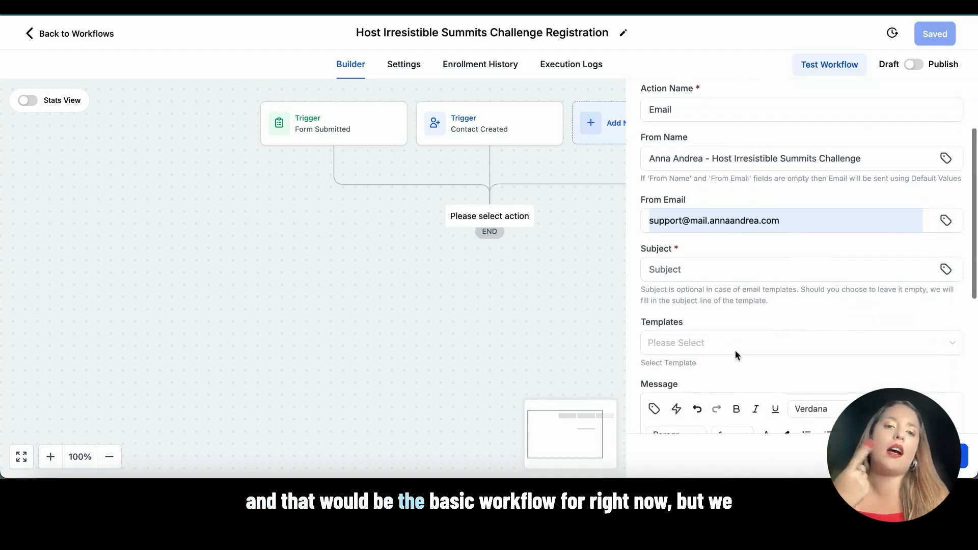
pyautogui.click(751, 265)
pyautogui.click(758, 303)
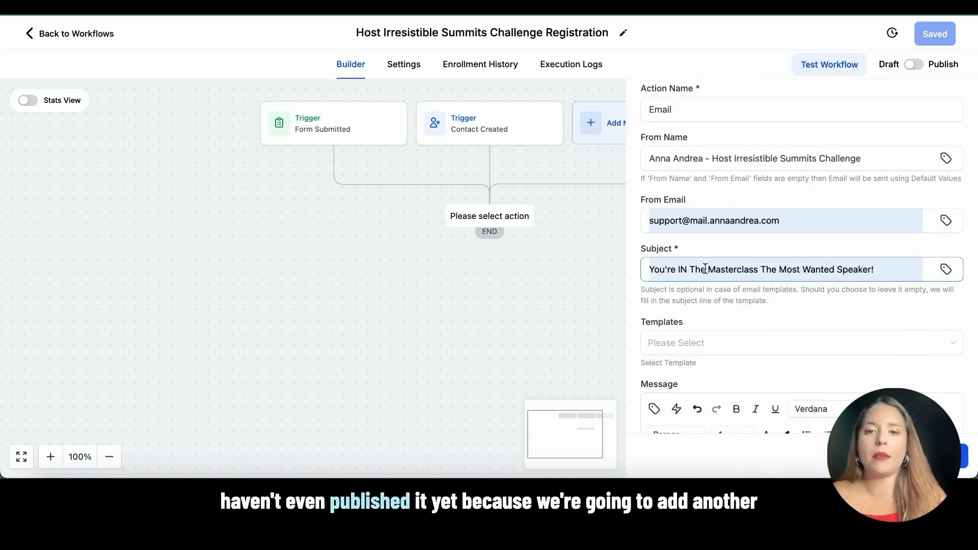
pyautogui.moveTo(705, 268); pyautogui.dragTo(873, 260)
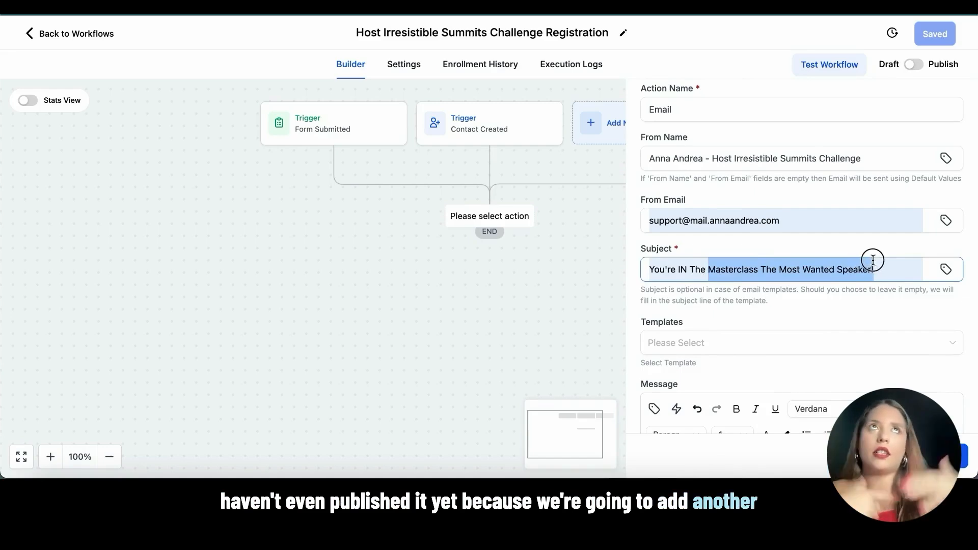
pyautogui.write('Host Y!')
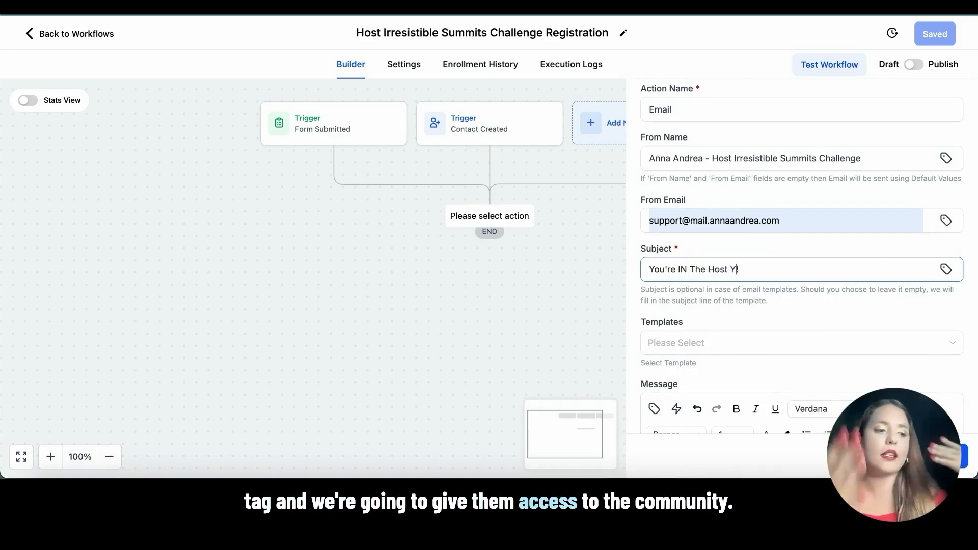
pyautogui.press('BackSpace')
pyautogui.write('Irresistible Su')
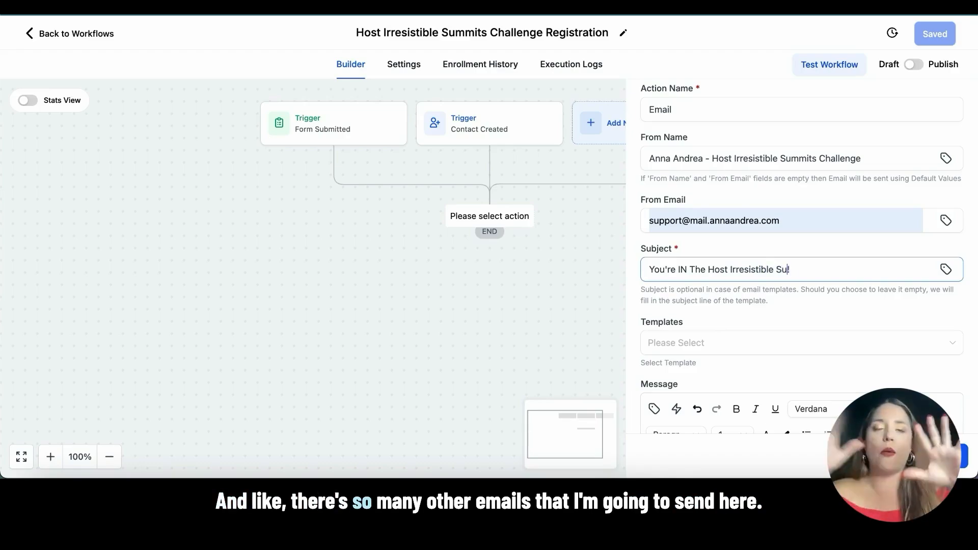